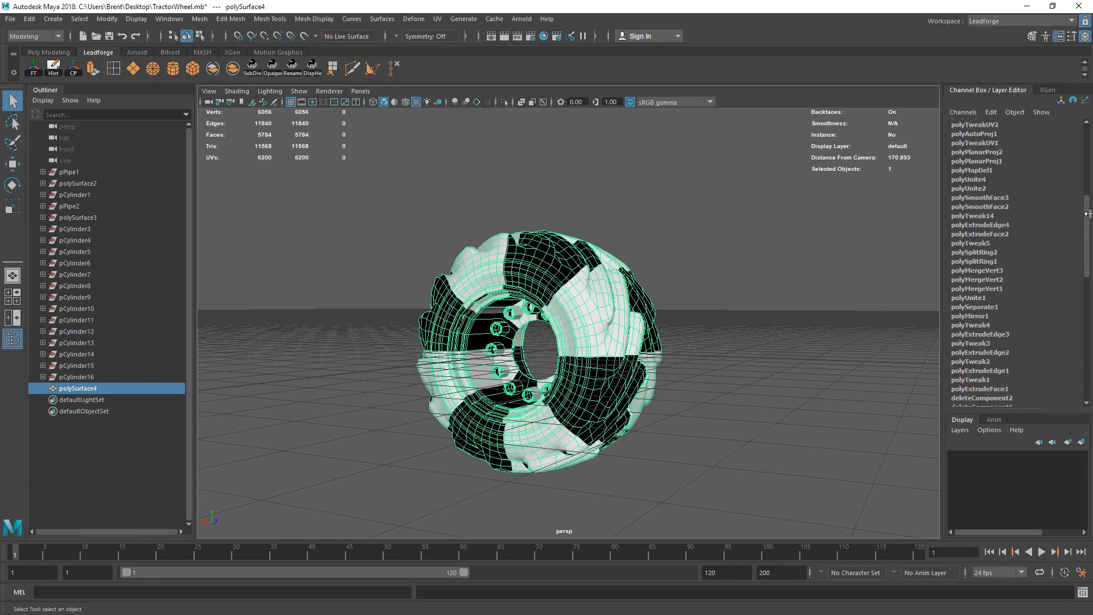
Step: Orbit the view to face the wheel hub and open the UV Editor from the UV menu
alt+drag(563, 379, 524, 367)
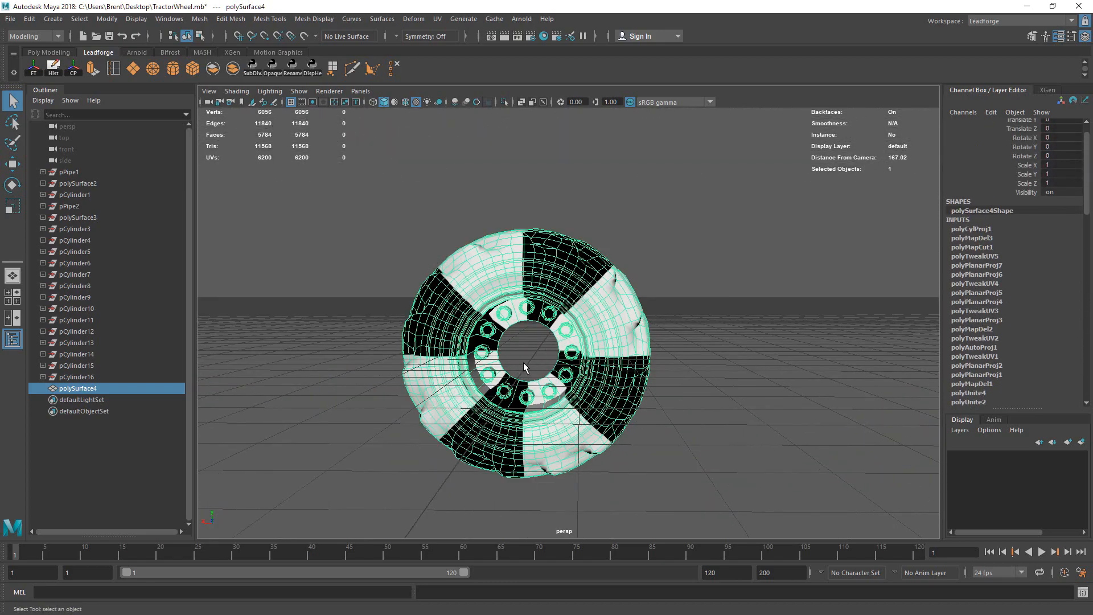
alt+right_drag(441, 331, 592, 358)
alt+drag(734, 348, 651, 371)
alt+middle_drag(651, 372, 638, 352)
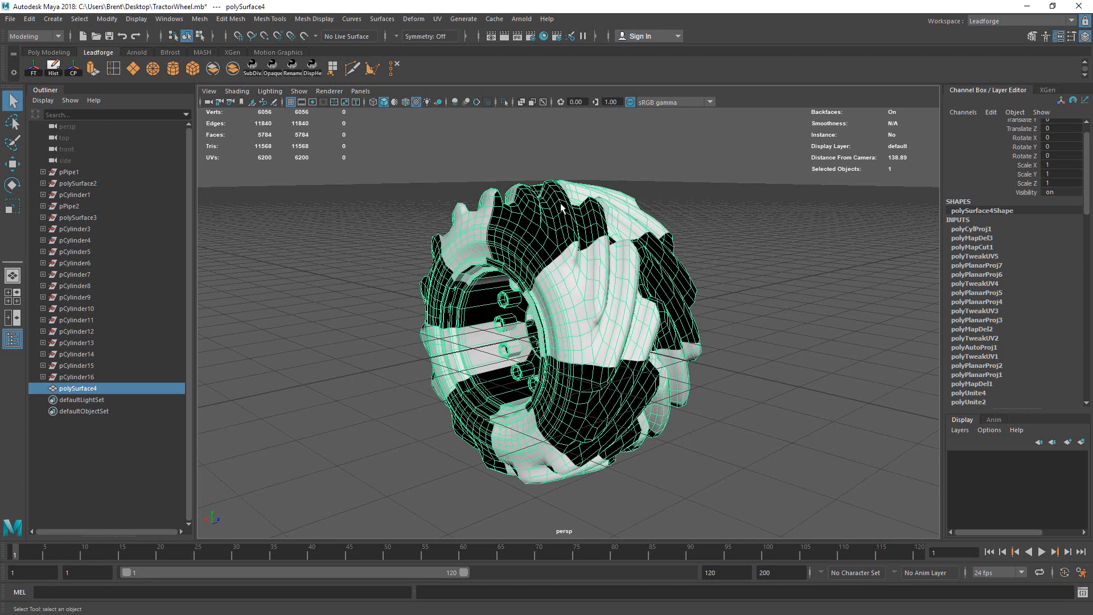
alt+drag(632, 282, 493, 323)
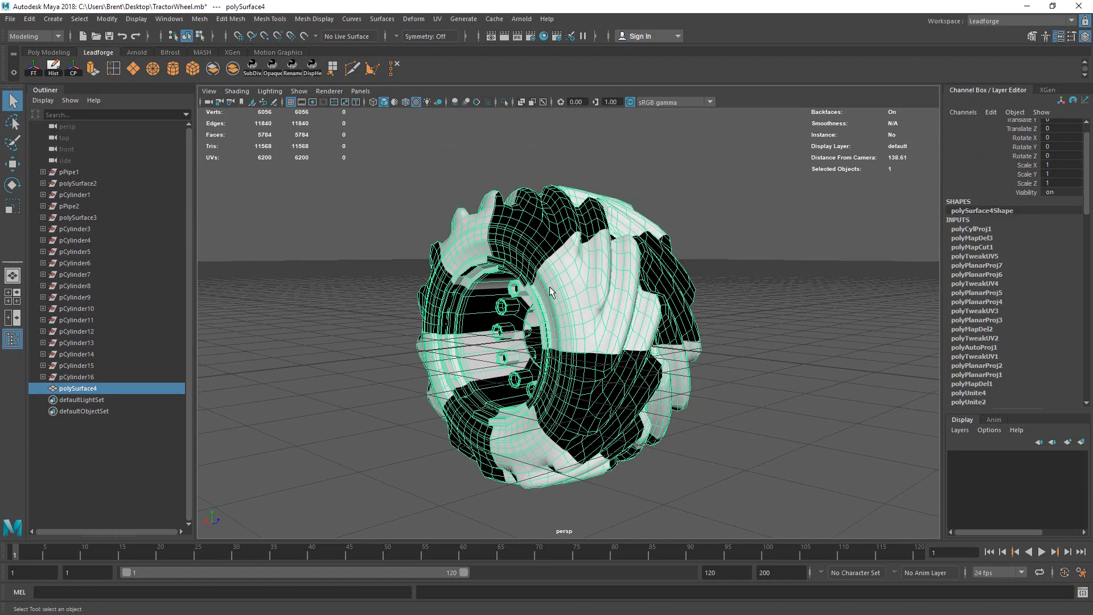
alt+drag(550, 292, 538, 250)
click(436, 21)
click(512, 42)
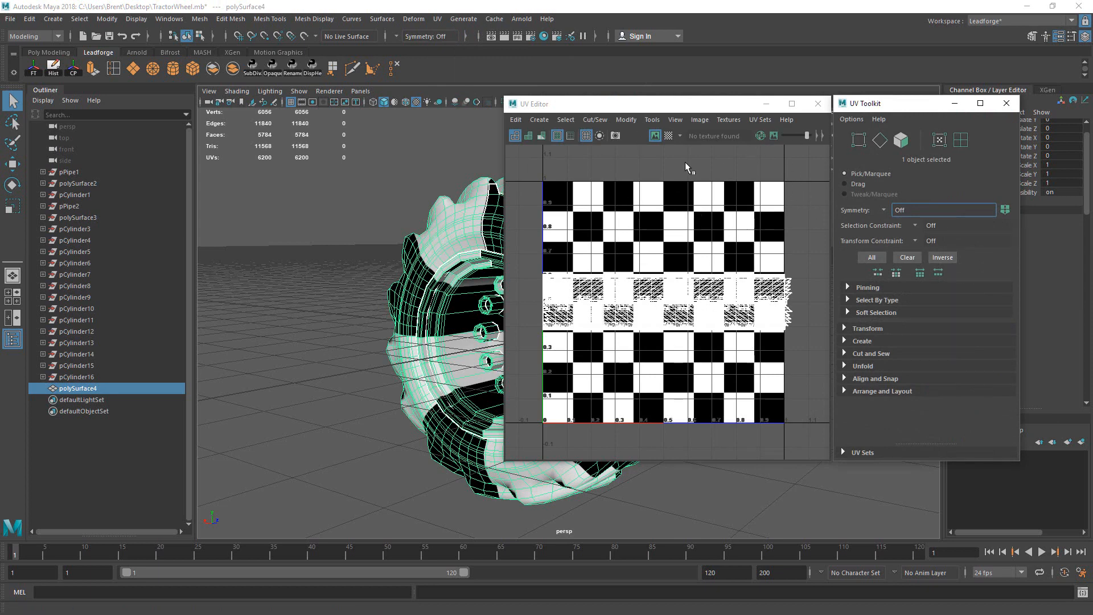
Step: Reposition the UV Editor and bring the UV Toolkit back via Tools > Show UV Toolkit
drag(705, 109, 622, 102)
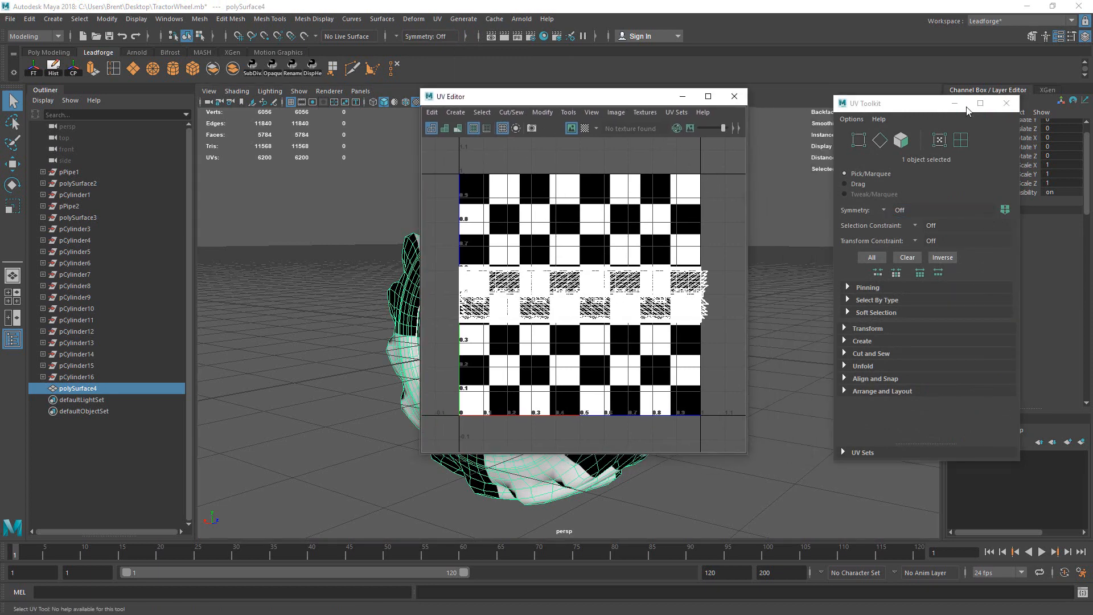
drag(968, 106, 892, 99)
click(931, 97)
click(543, 112)
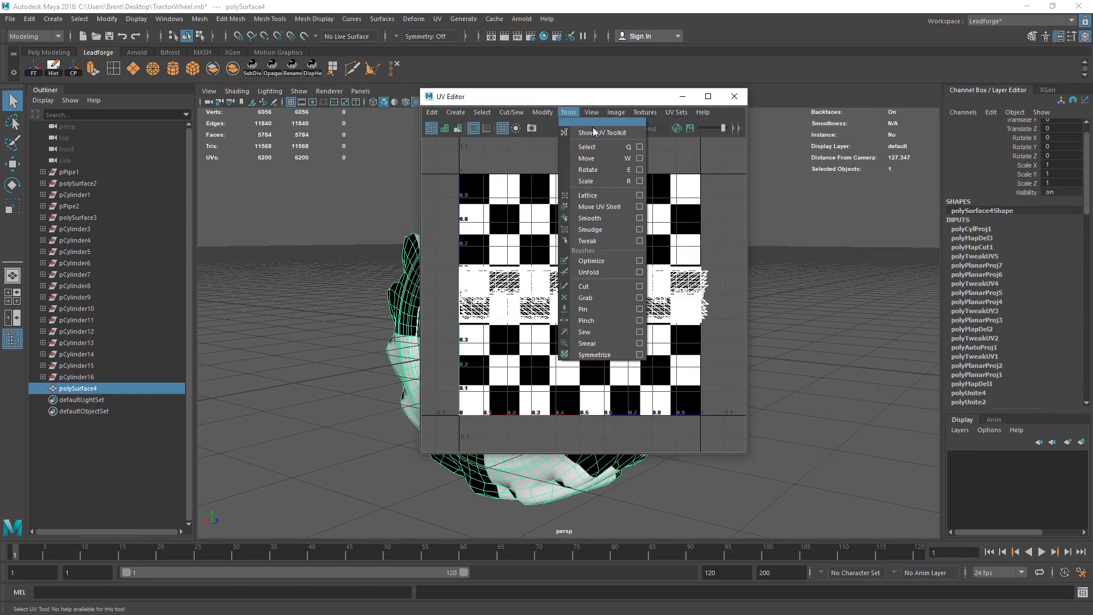
click(593, 130)
Step: Tile the checker pattern and darken the UV background with Image Dimming
click(585, 128)
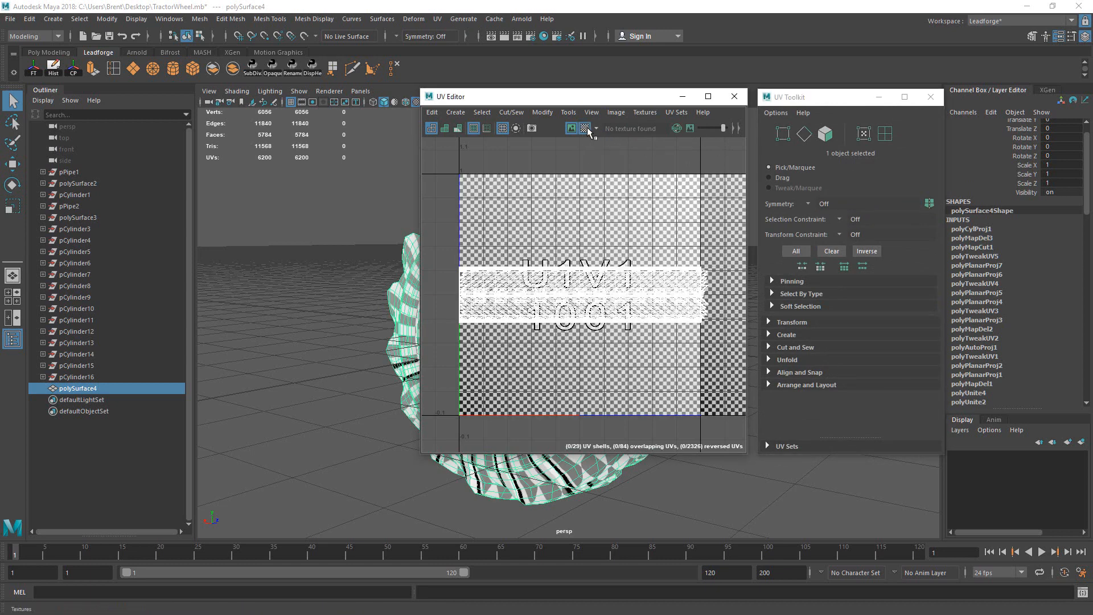
click(690, 130)
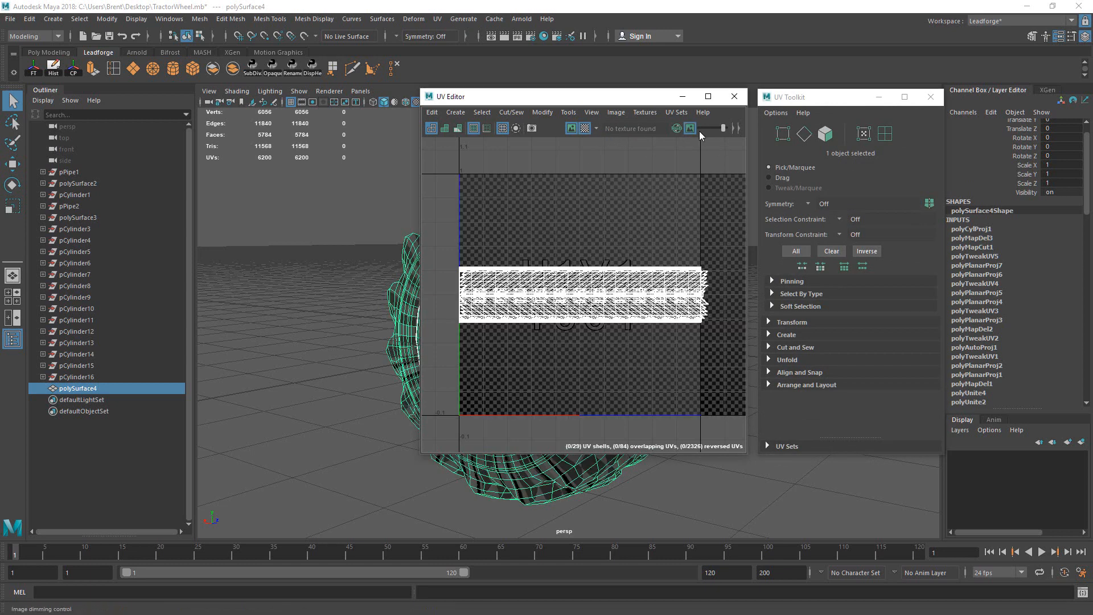
click(709, 128)
drag(708, 128, 719, 126)
Step: Rearrange the UV Editor and UV Toolkit windows side by side
drag(598, 97, 713, 107)
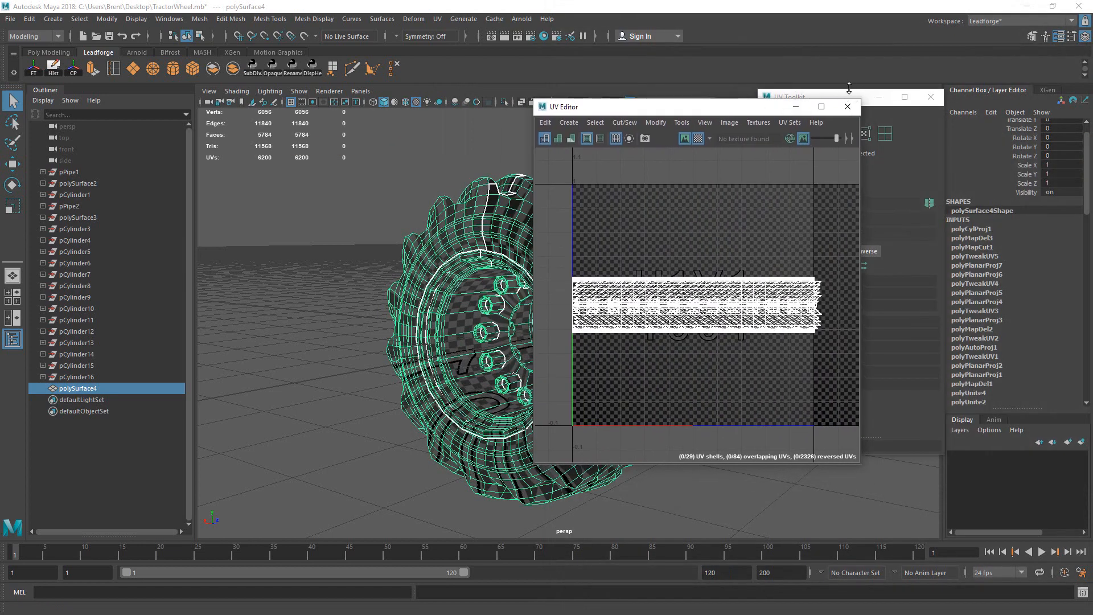
drag(841, 97, 953, 107)
drag(747, 111, 813, 112)
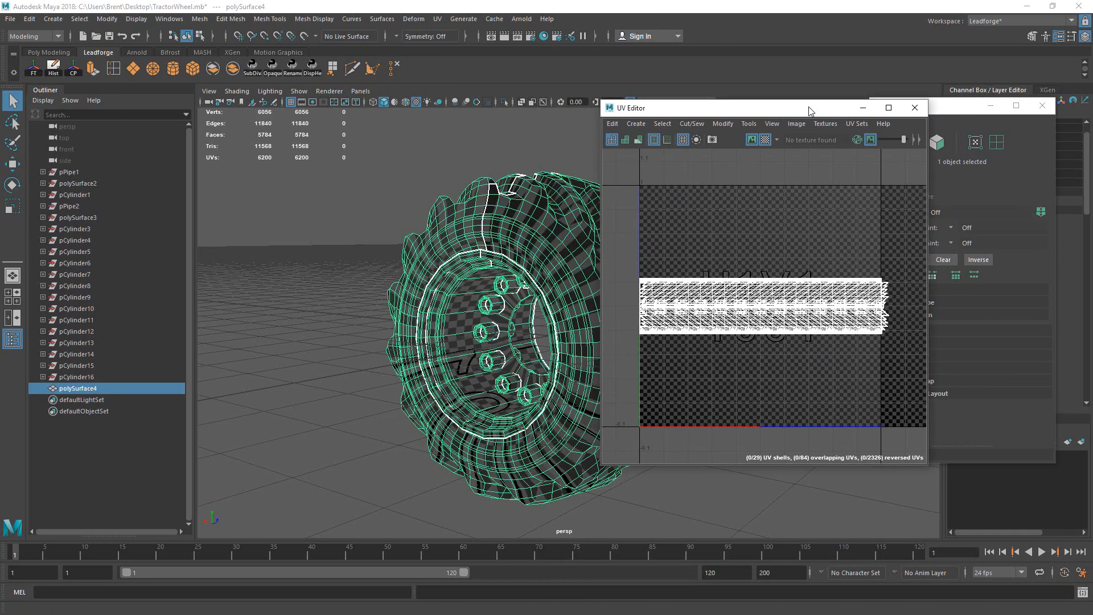
mouse_move(444, 273)
alt+mouse_down()
mouse_move(518, 282)
mouse_move(530, 218)
mouse_move(445, 278)
mouse_move(509, 230)
mouse_move(466, 240)
alt+mouse_up()
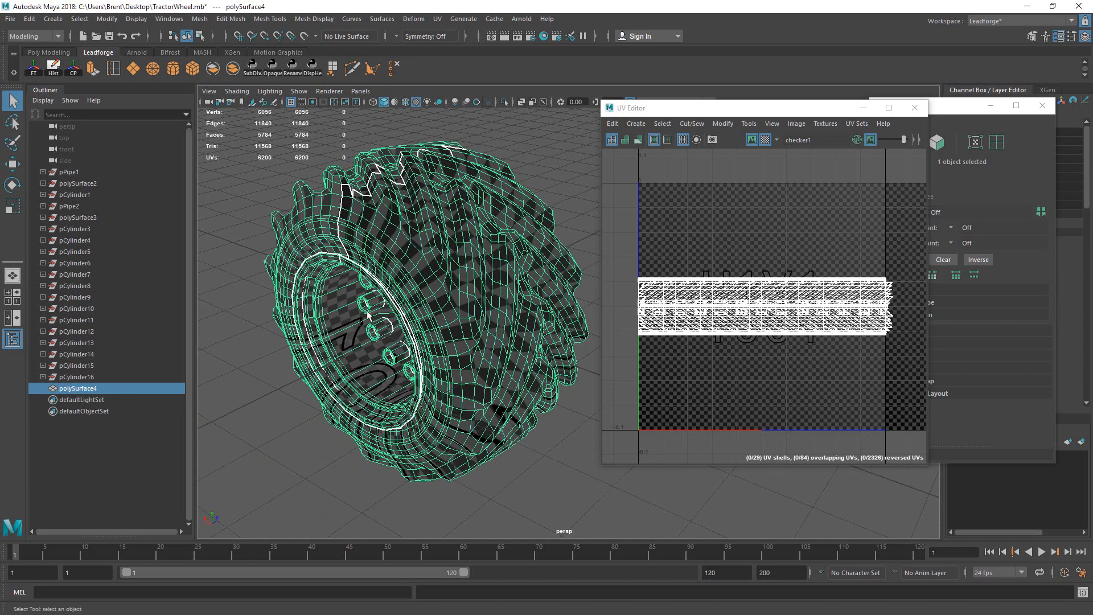
Step: Delete the wheel's construction history and freeze its transformations
click(53, 68)
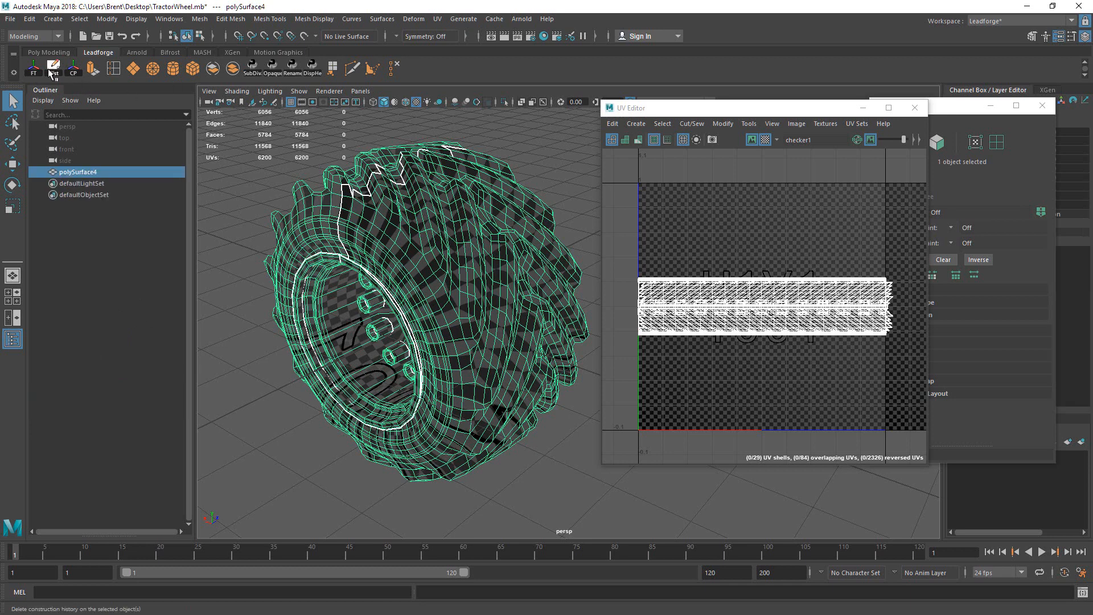
drag(800, 108, 568, 107)
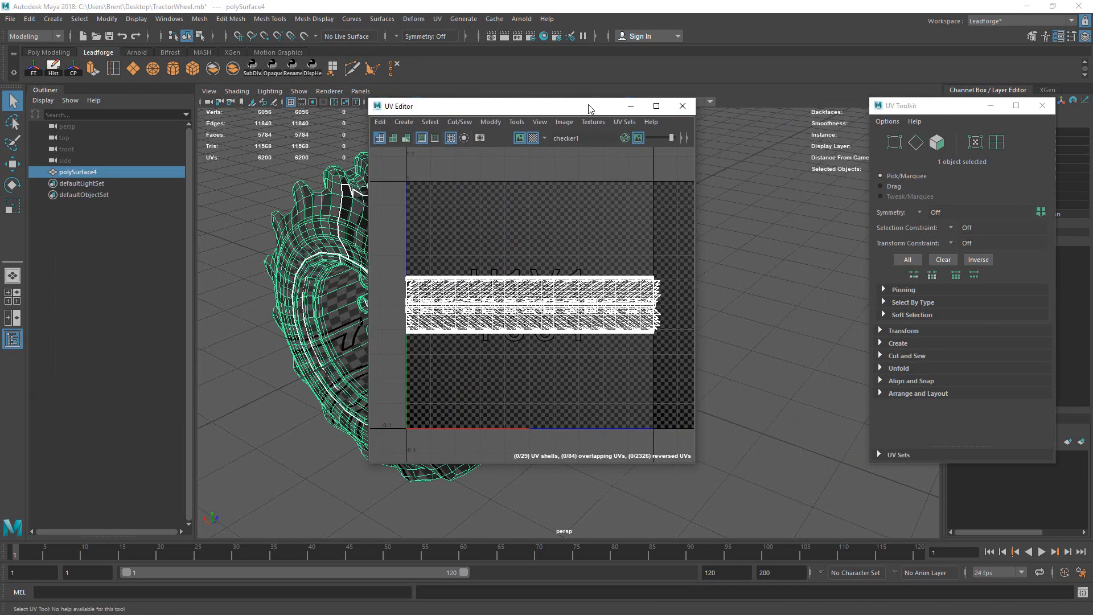
drag(971, 103, 810, 102)
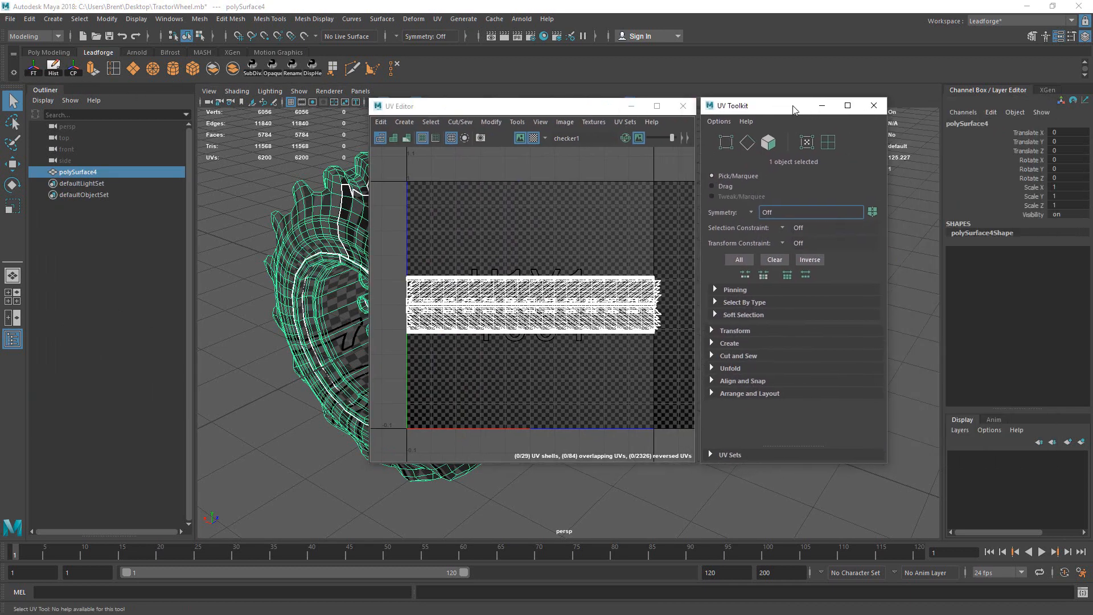
click(34, 68)
Step: Rename the wheel object to Tire_01 in the Channel Box
double_click(995, 121)
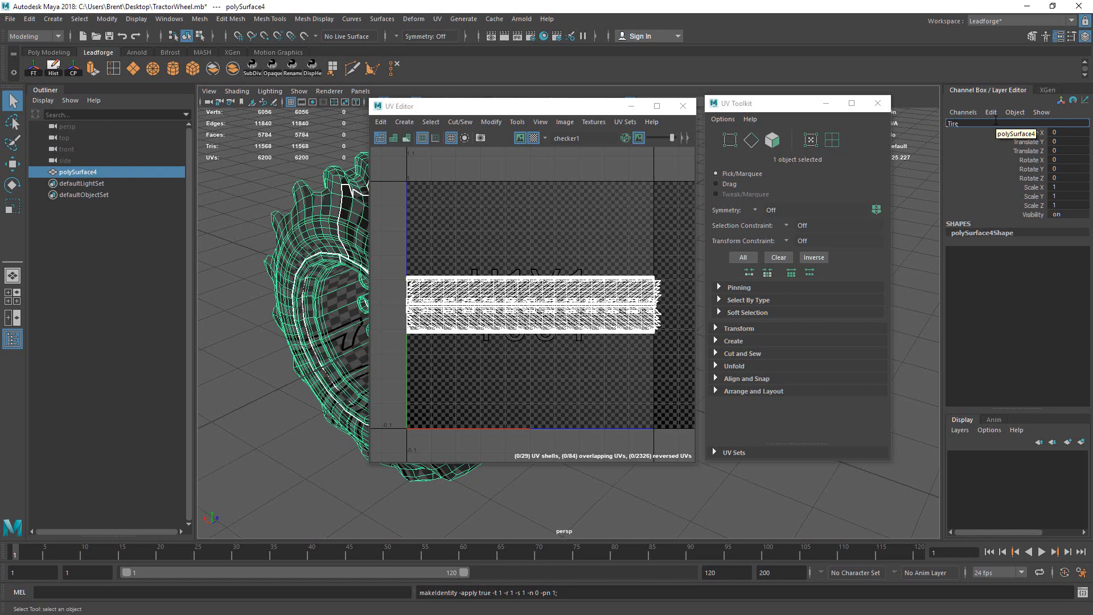
text(Tire_01)
key(Return)
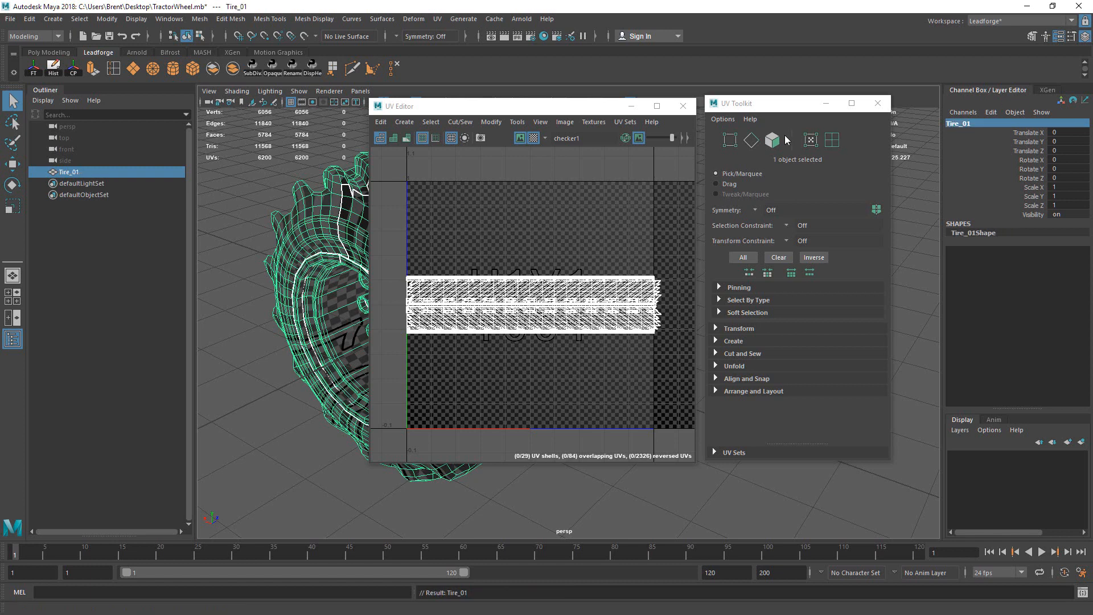
drag(814, 104, 943, 111)
drag(598, 106, 725, 109)
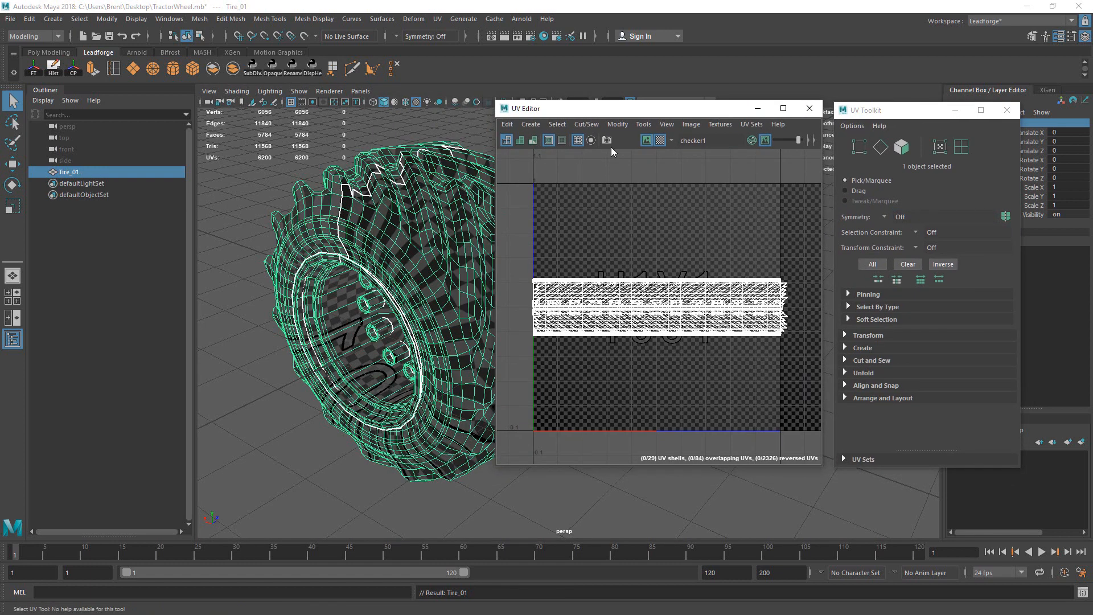
alt+drag(401, 219, 427, 278)
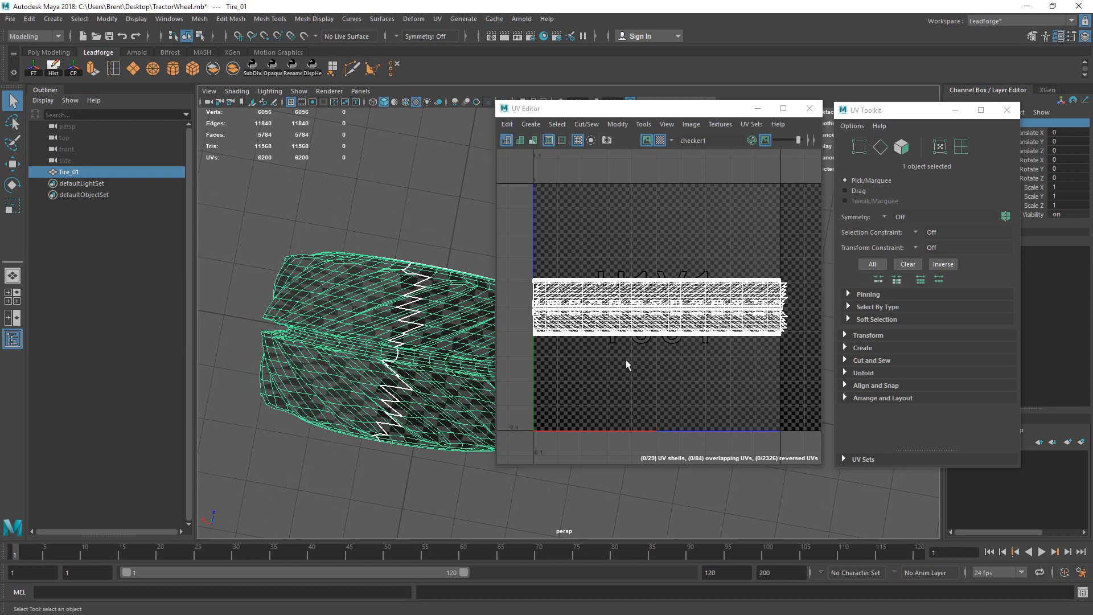
Step: Apply a camera-based UV projection to Tire_01
click(438, 19)
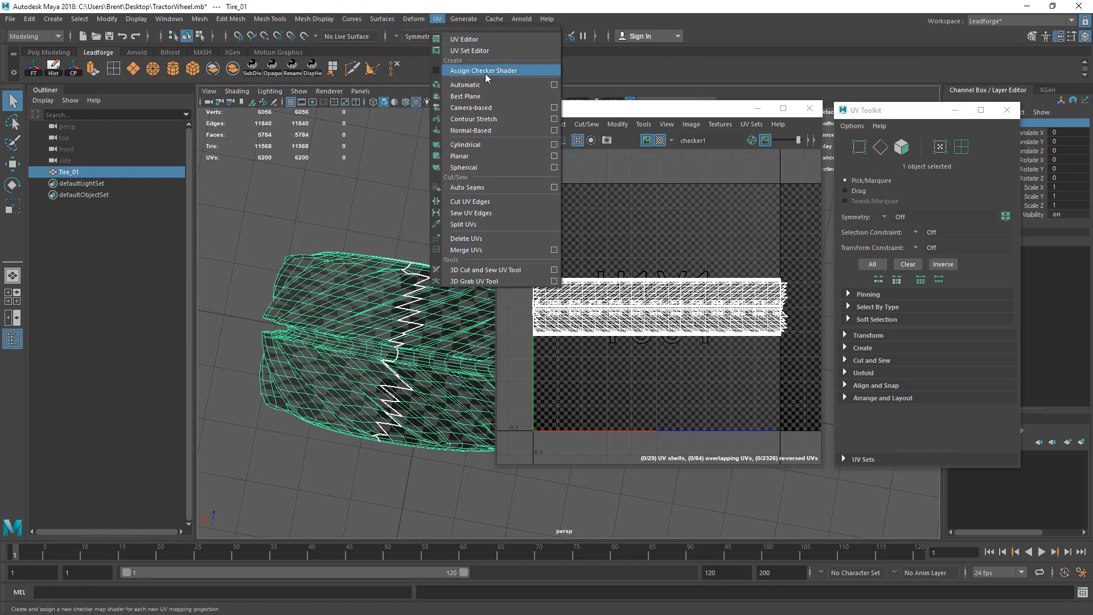
click(491, 107)
alt+drag(462, 203, 433, 266)
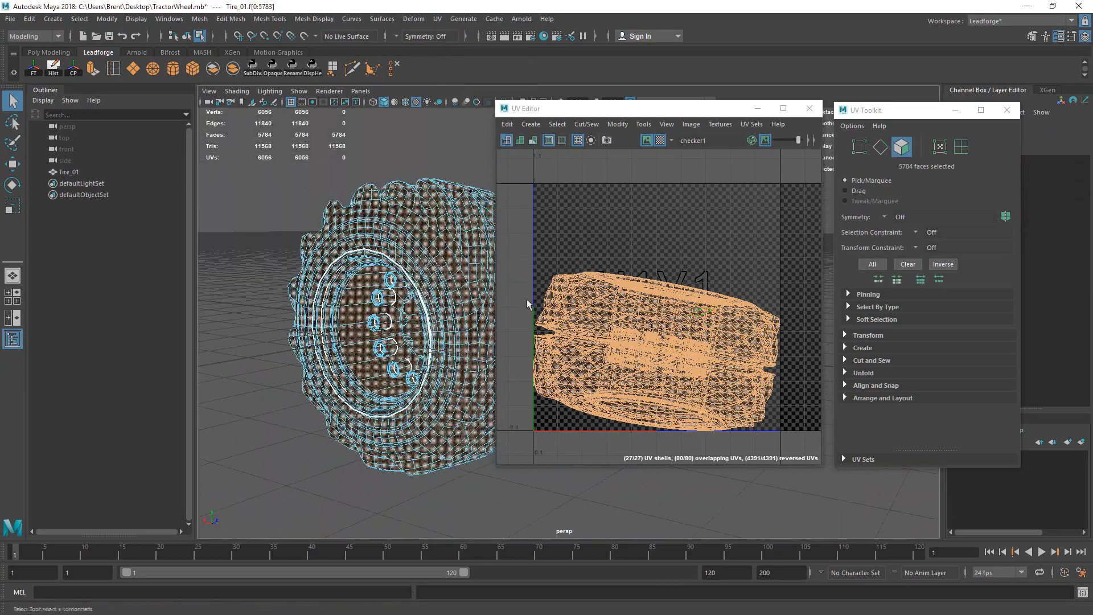
alt+drag(376, 318, 402, 280)
Step: Inspect the 3840-face tire shell, the rim shell and the small 80-face shell
double_click(398, 228)
double_click(311, 296)
double_click(398, 283)
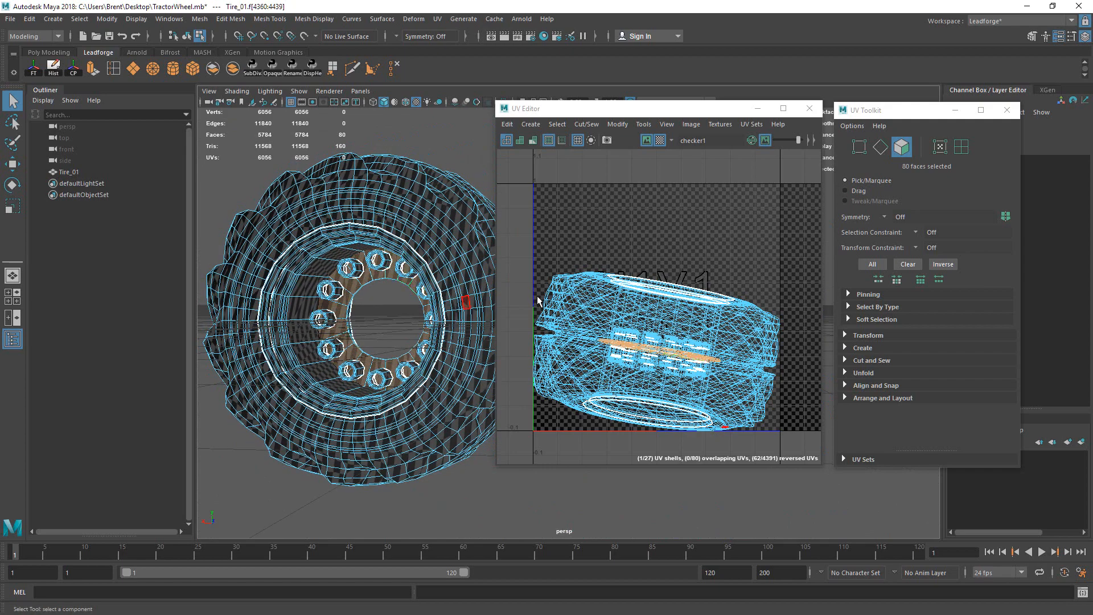
alt+drag(476, 270, 425, 325)
double_click(469, 267)
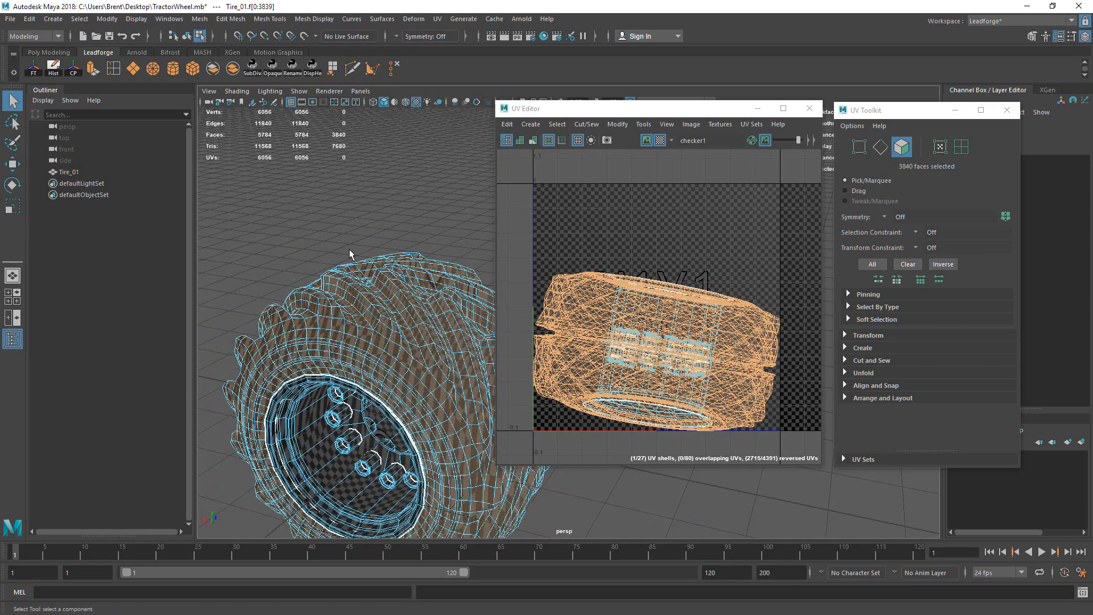
Step: Switch to edge selection mode from the marking menu
alt+drag(410, 403, 406, 274)
right_drag(406, 275, 412, 247)
alt+drag(412, 247, 389, 275)
Step: Select a run of seam edges around the tire tread, orbiting to reach them
click(380, 240)
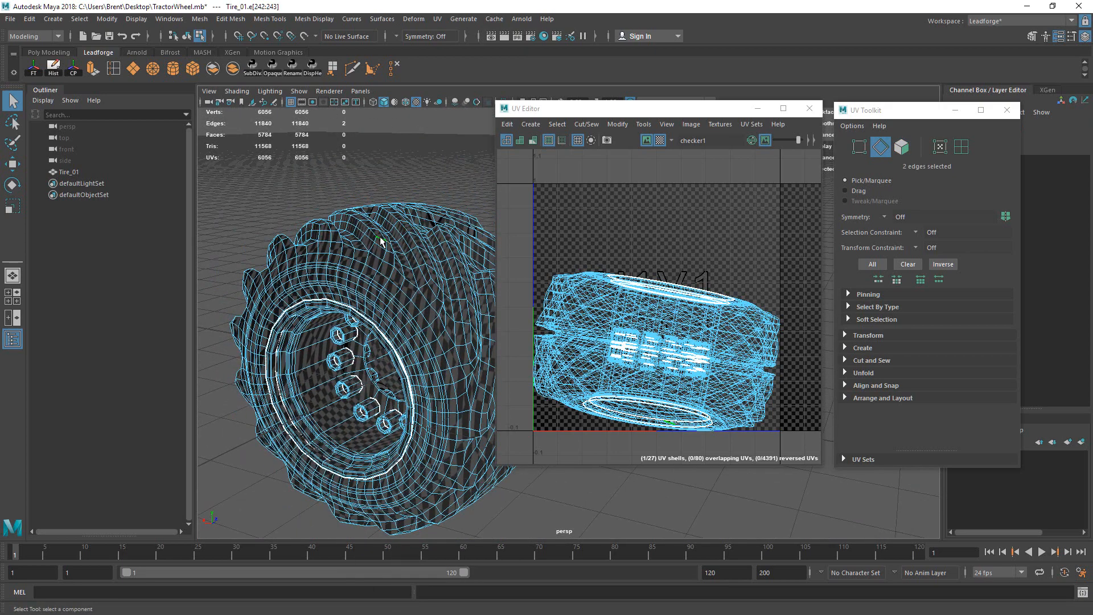
shift+click(349, 247)
alt+drag(353, 248, 370, 354)
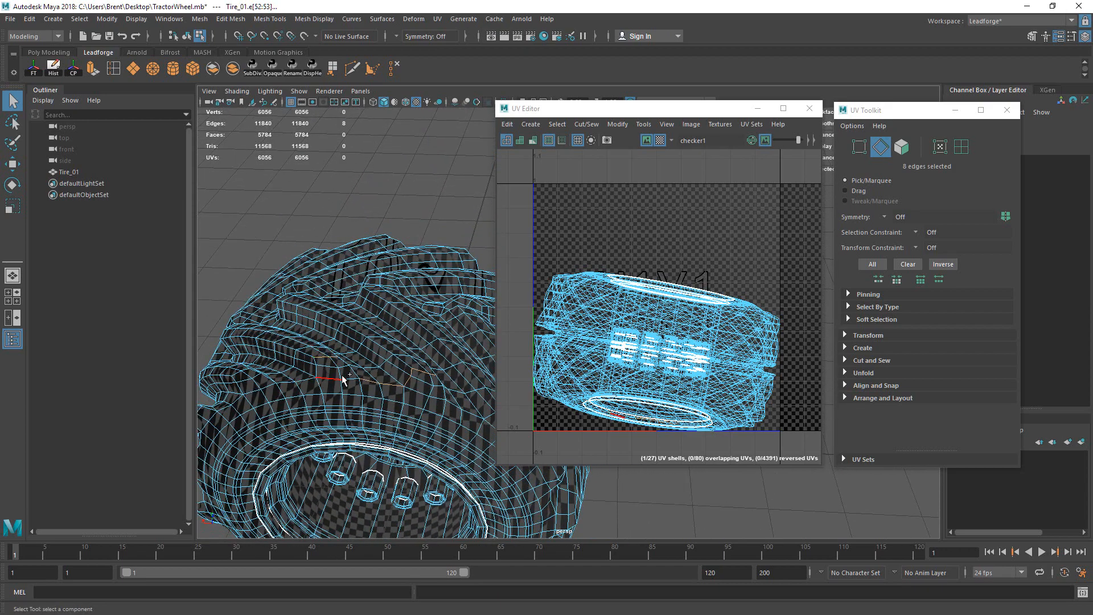
shift+click(312, 380)
alt+drag(312, 381, 381, 319)
shift+click(357, 344)
shift+click(360, 312)
shift+click(362, 326)
shift+click(381, 319)
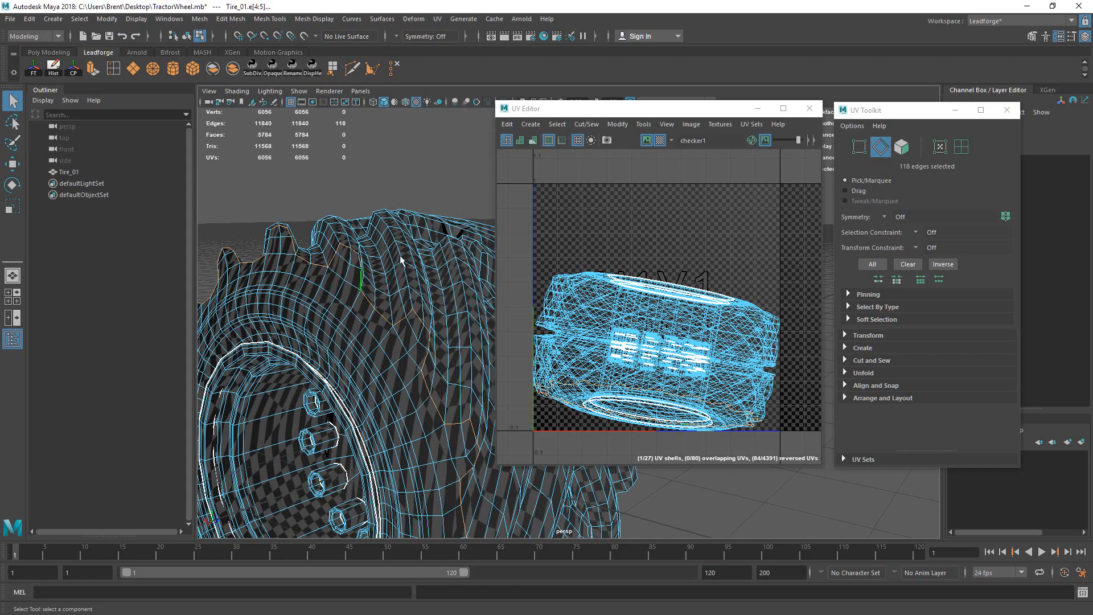
Step: Orbit around the tire to check the 118-edge seam selection
alt+right_drag(400, 260, 327, 313)
alt+drag(327, 312, 384, 264)
alt+right_drag(384, 265, 301, 248)
alt+drag(302, 248, 334, 255)
alt+drag(321, 380, 376, 342)
alt+right_drag(376, 342, 334, 337)
alt+drag(333, 337, 396, 378)
alt+drag(324, 339, 573, 242)
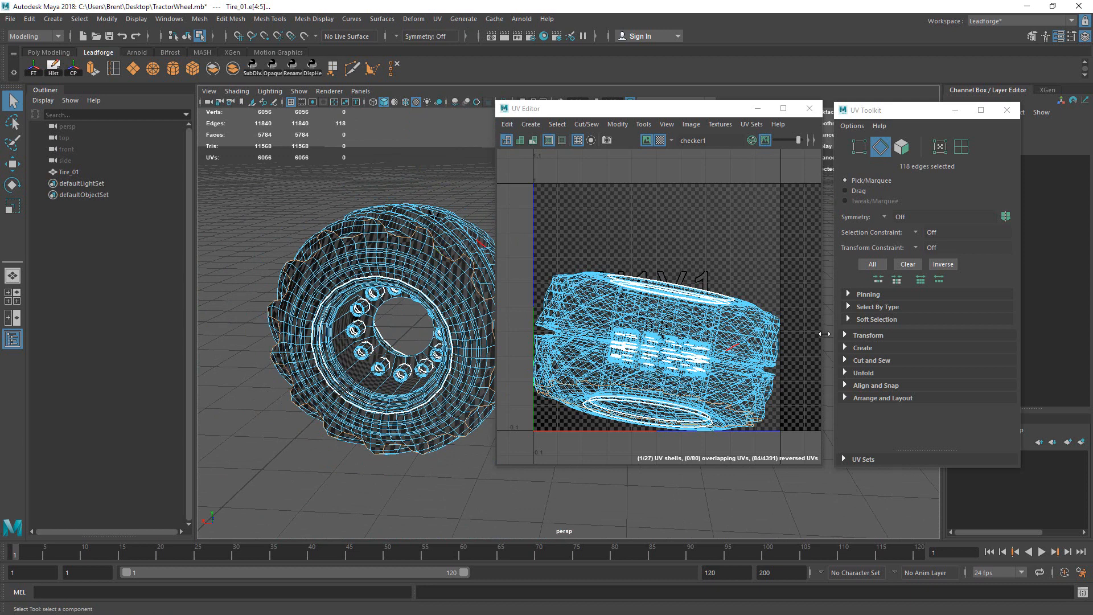
Step: Cut the UVs along the selected seam edges
click(845, 359)
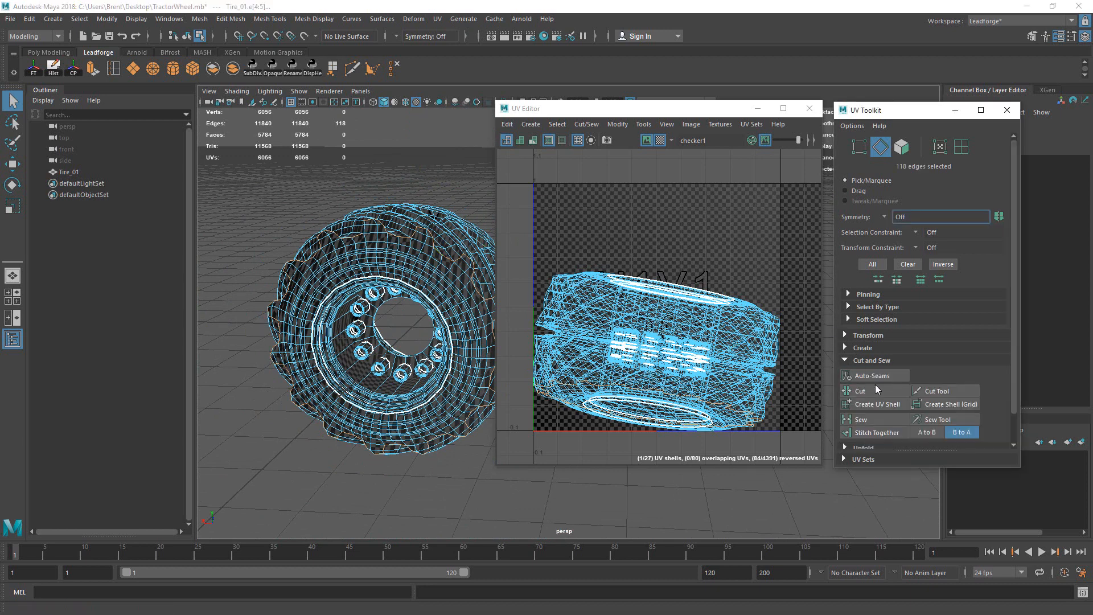
click(875, 393)
alt+drag(399, 273, 426, 246)
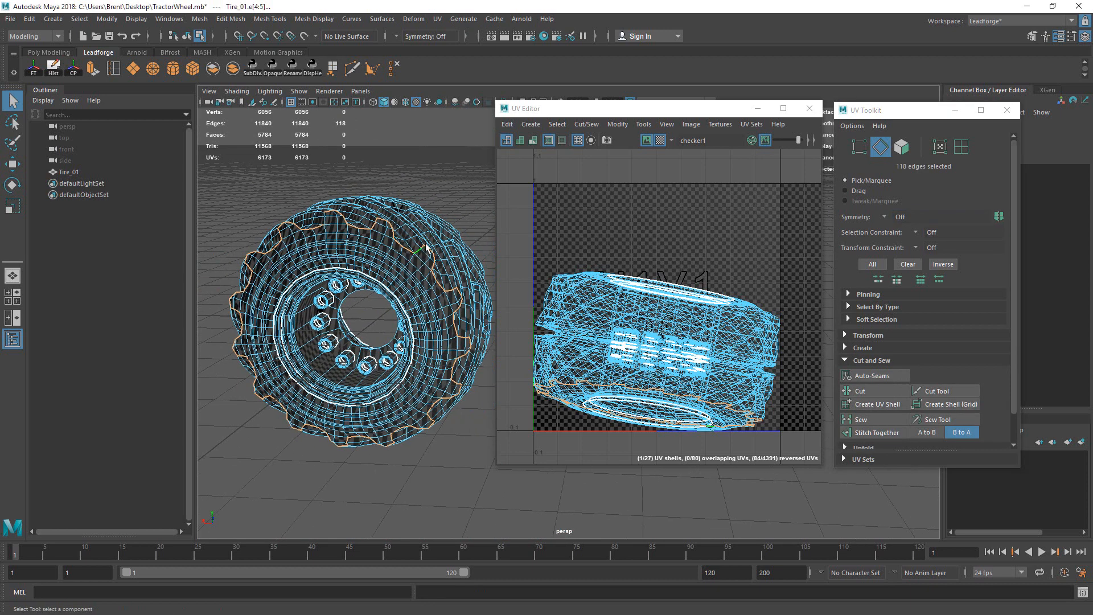
Step: Select one UV on the tire and grow it to the whole main tire shell
right_drag(426, 245, 501, 241)
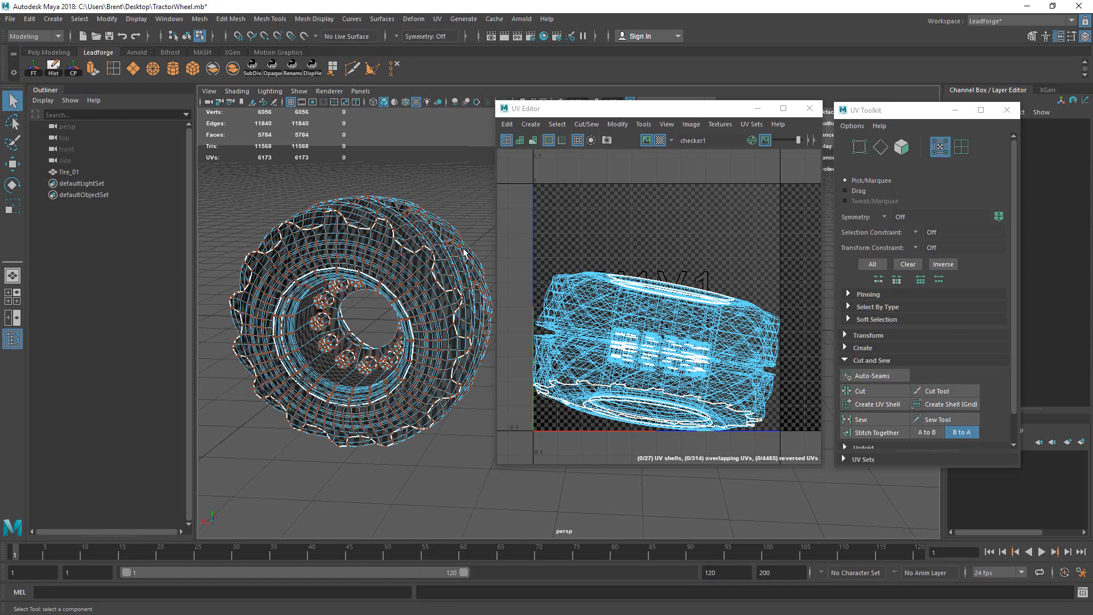
click(399, 275)
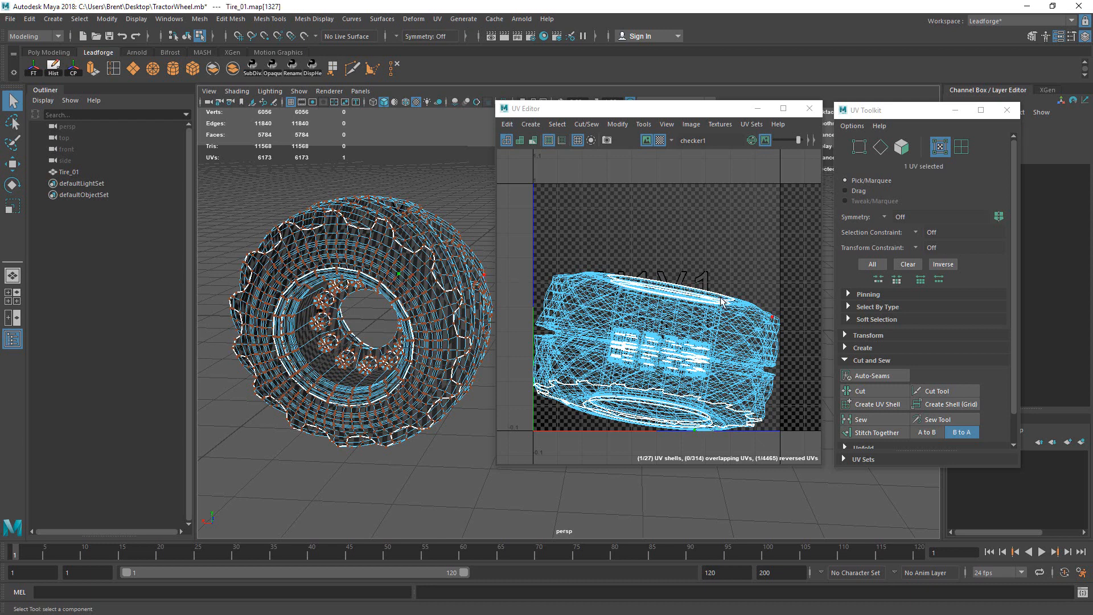
scroll(739, 287, down, 2)
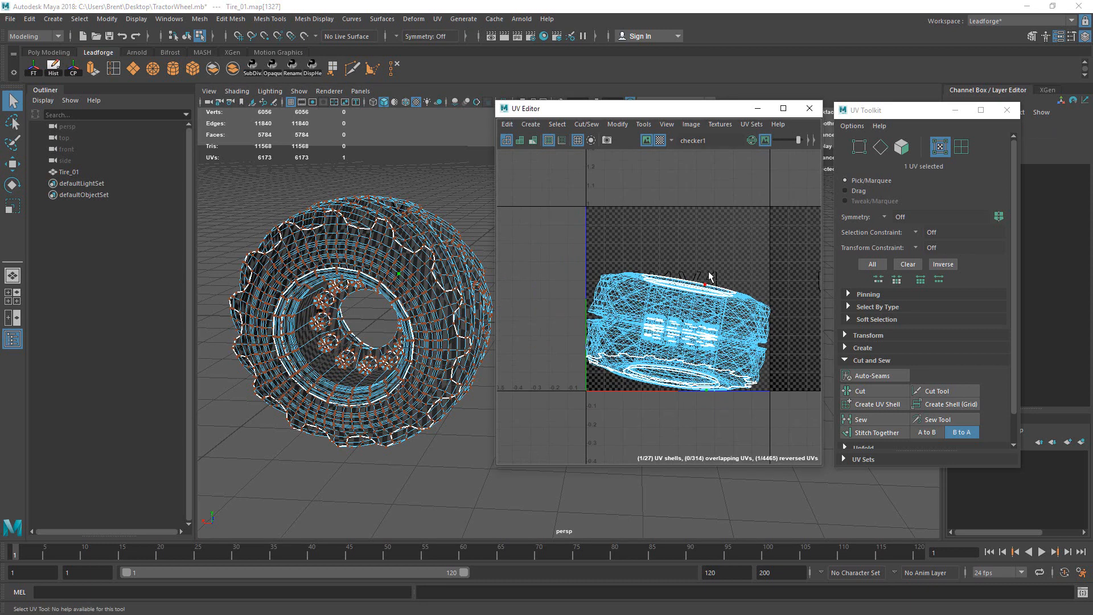
ctrl+right_drag(674, 230, 742, 283)
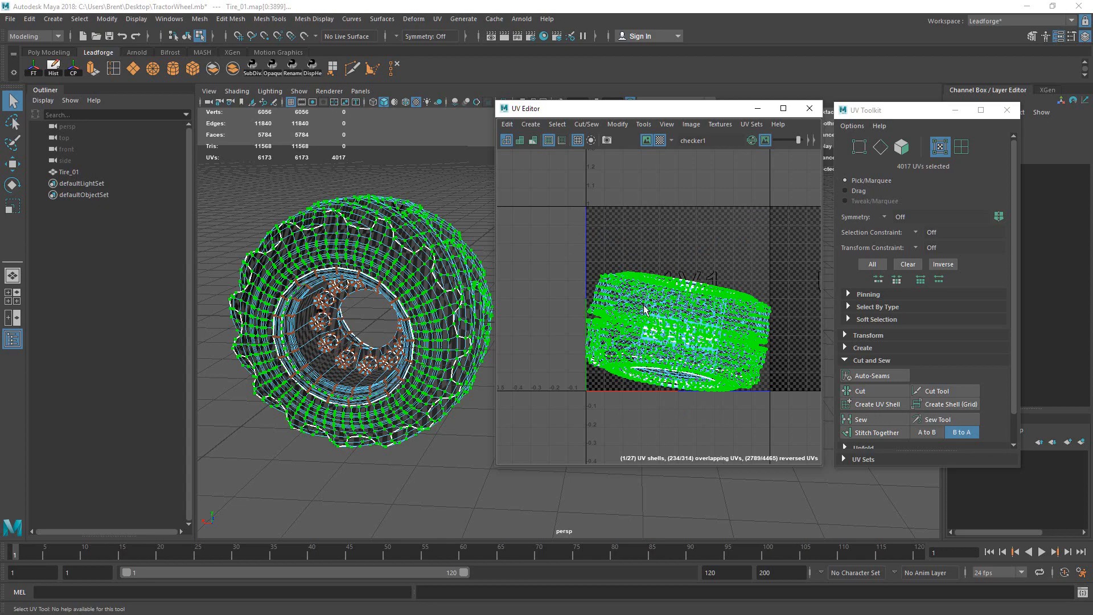
Step: Tumble and dolly around the tire to inspect the tread seams up close
alt+right_drag(417, 283, 456, 244)
alt+drag(455, 245, 387, 242)
alt+right_drag(399, 244, 677, 200)
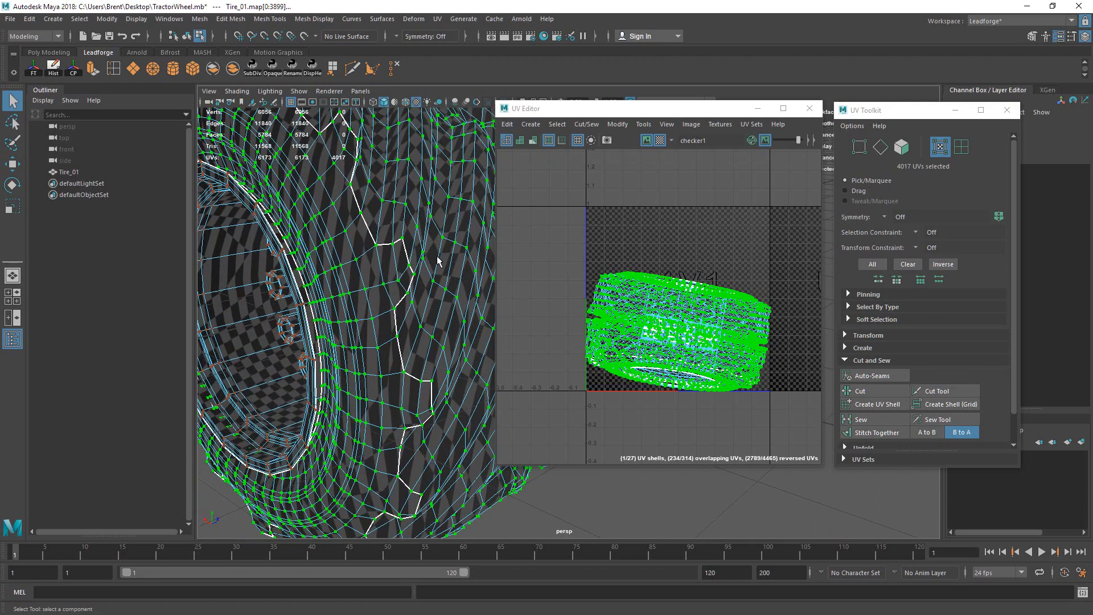
alt+right_drag(461, 251, 374, 283)
alt+drag(380, 336, 430, 326)
alt+middle_drag(385, 424, 396, 234)
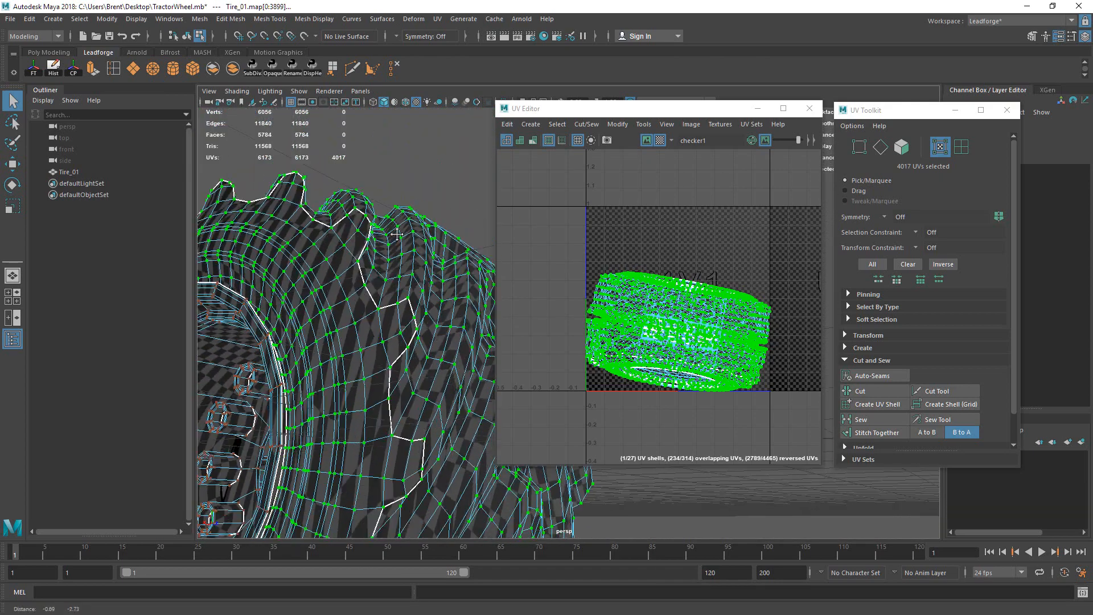
alt+drag(397, 234, 365, 268)
Step: Cut the UVs along two adjacent seam edges on the tread
alt+right_drag(364, 268, 305, 279)
right_drag(305, 279, 302, 245)
alt+right_drag(307, 250, 395, 268)
click(396, 271)
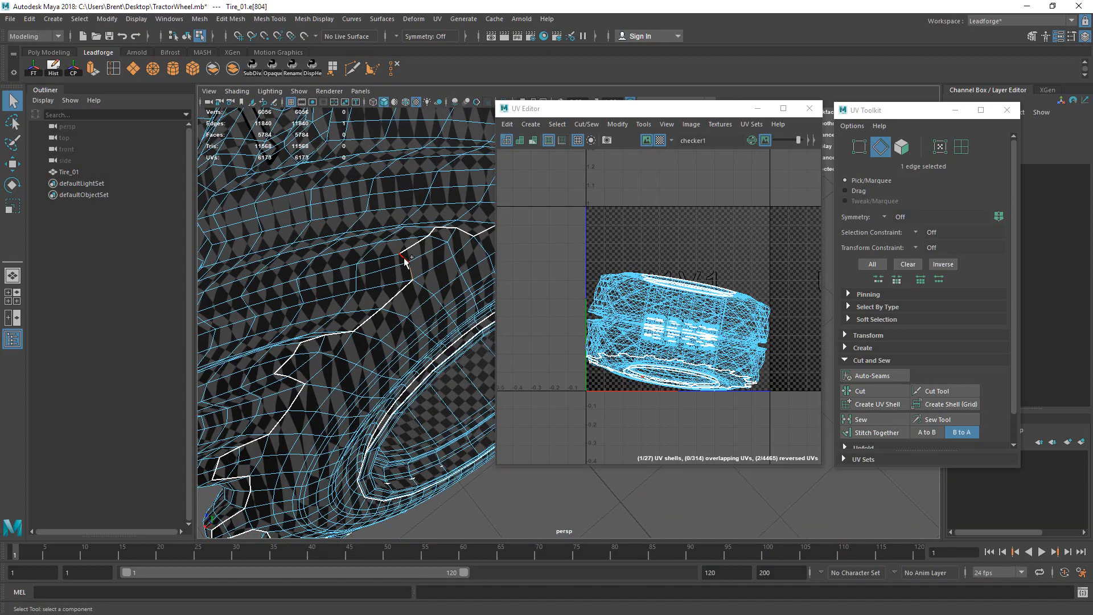
shift+click(476, 264)
click(865, 394)
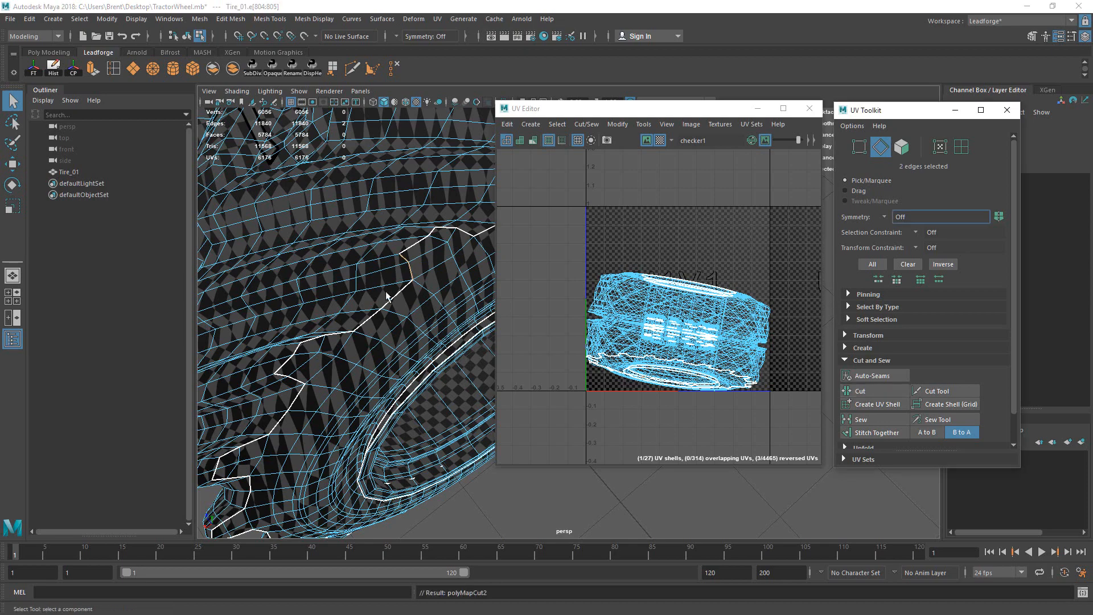
Step: Select the split-off 870-UV shell and move it above the main tire shell
alt+right_drag(389, 297, 282, 336)
alt+middle_drag(282, 336, 308, 314)
alt+drag(308, 314, 272, 251)
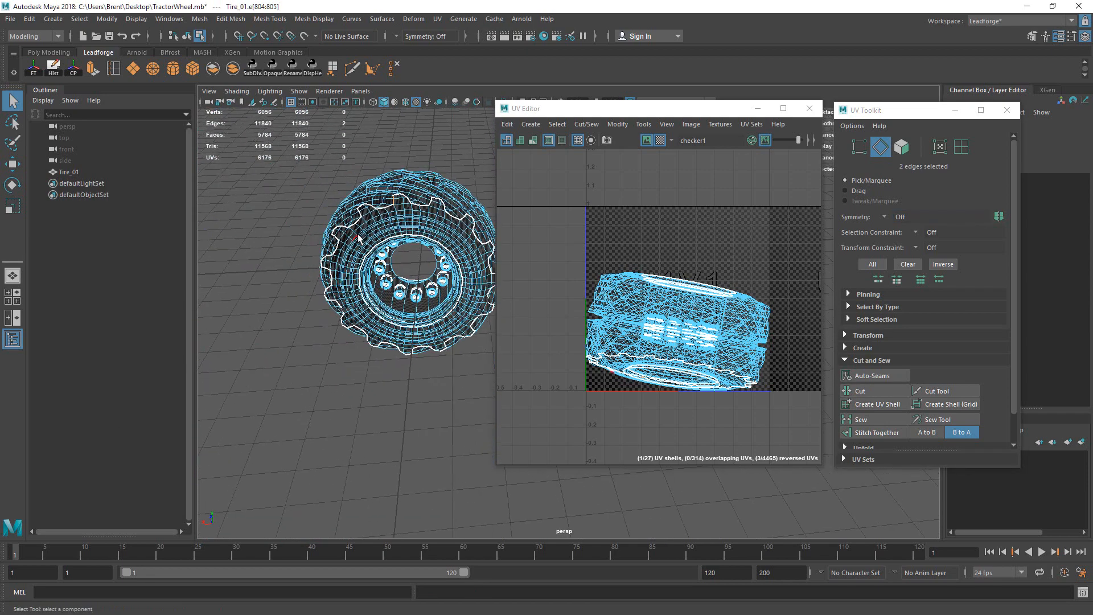
right_drag(359, 235, 441, 228)
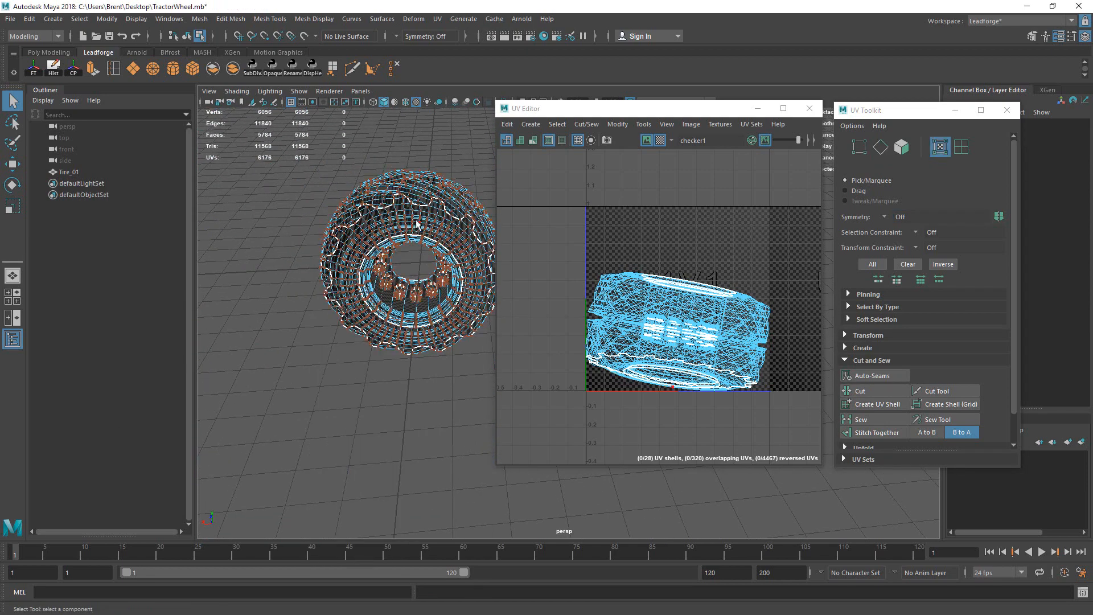
click(434, 228)
ctrl+right_drag(665, 269, 719, 332)
key(w)
middle_drag(703, 351, 708, 210)
alt+middle_drag(708, 211, 699, 240)
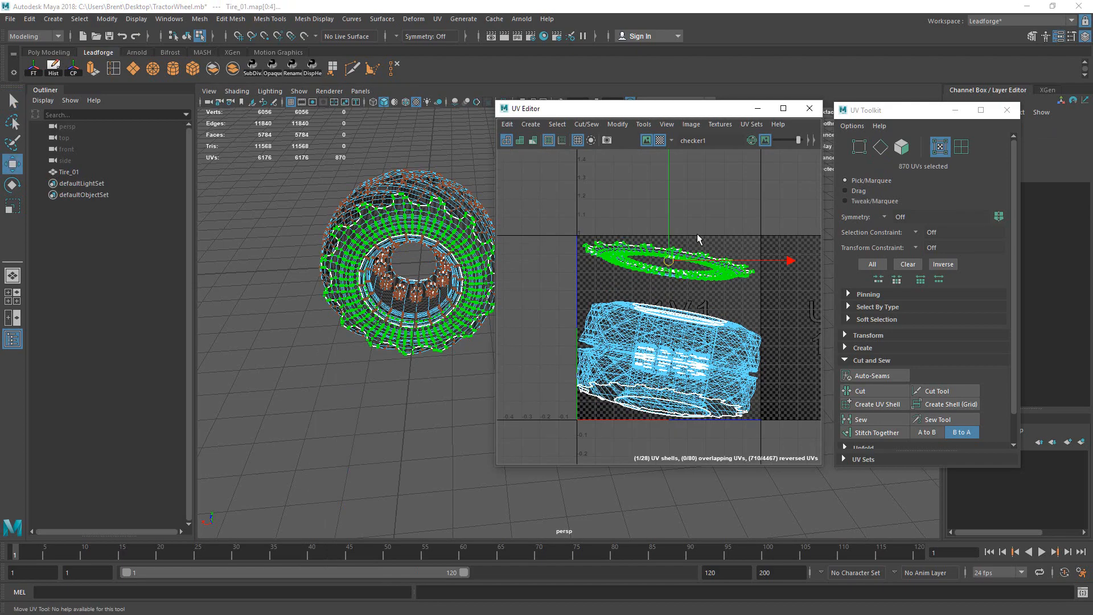
Step: Zoom out to see all UV shells and expand the Unfold section
alt+drag(473, 230, 361, 224)
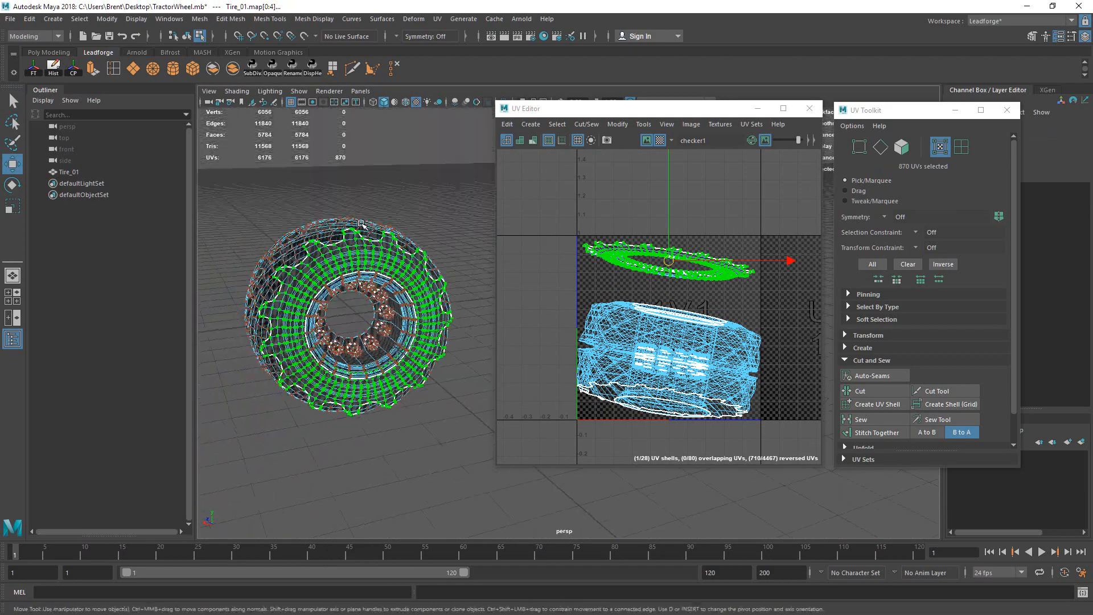
alt+middle_drag(723, 214, 740, 259)
alt+right_drag(740, 259, 630, 282)
alt+middle_drag(765, 246, 691, 178)
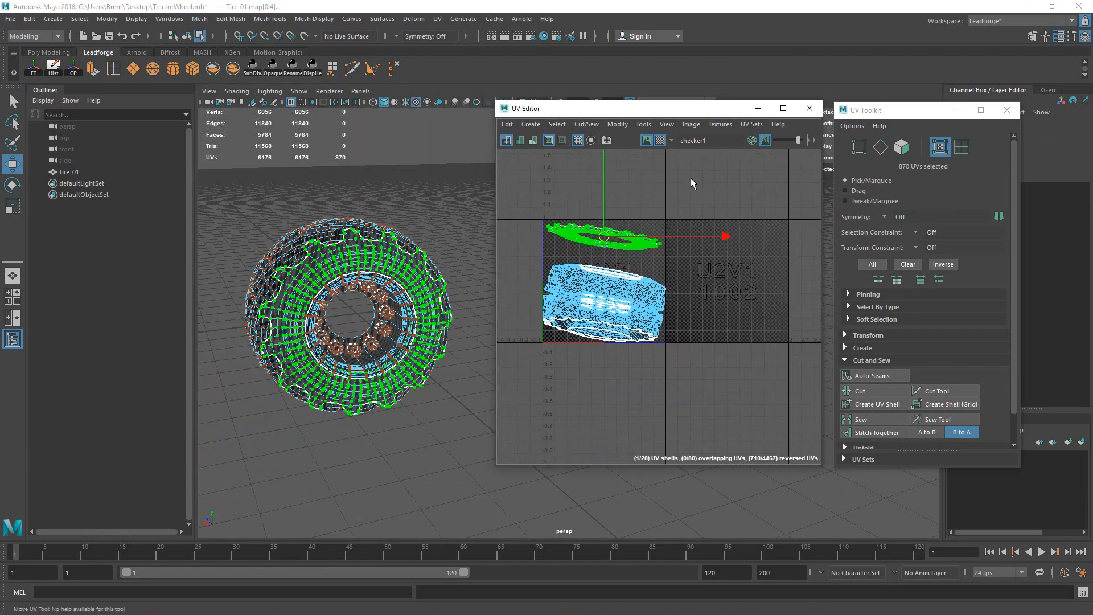
drag(1012, 316, 1016, 389)
click(853, 418)
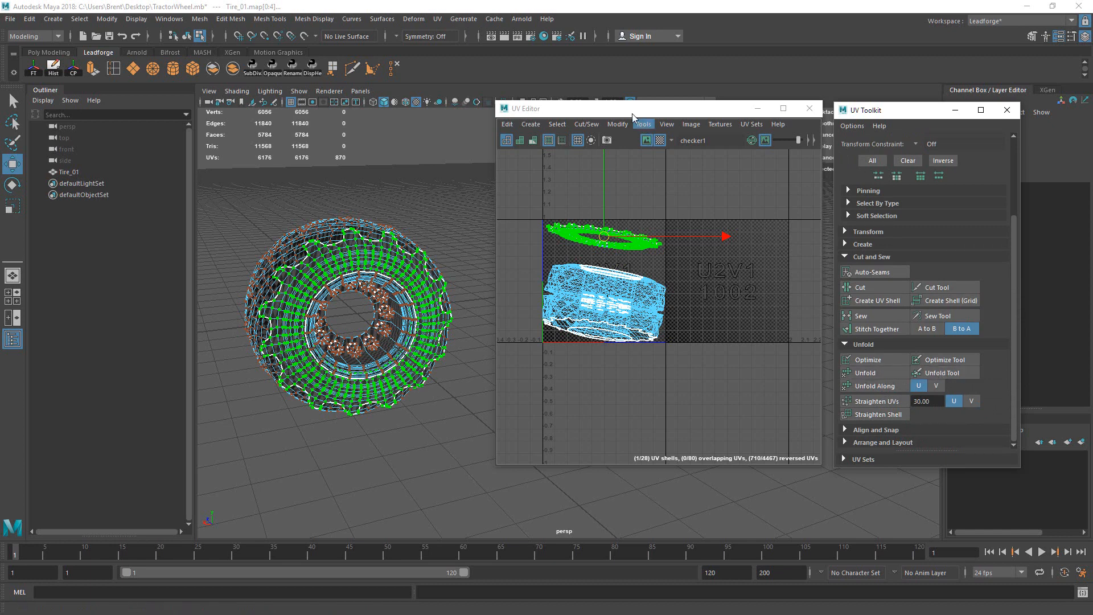
click(612, 125)
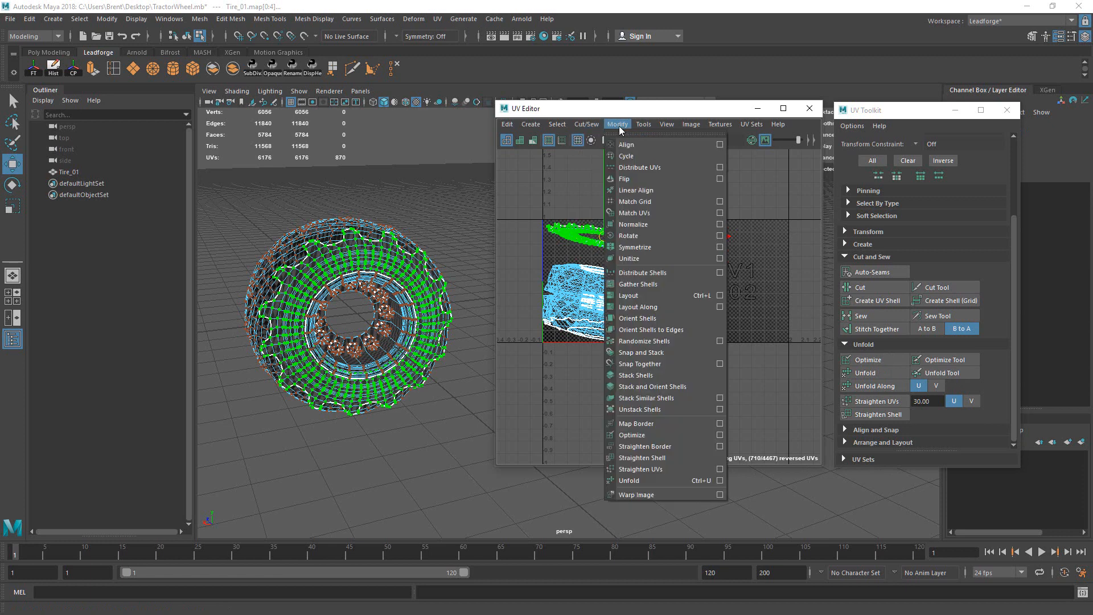
mouse_move(650, 125)
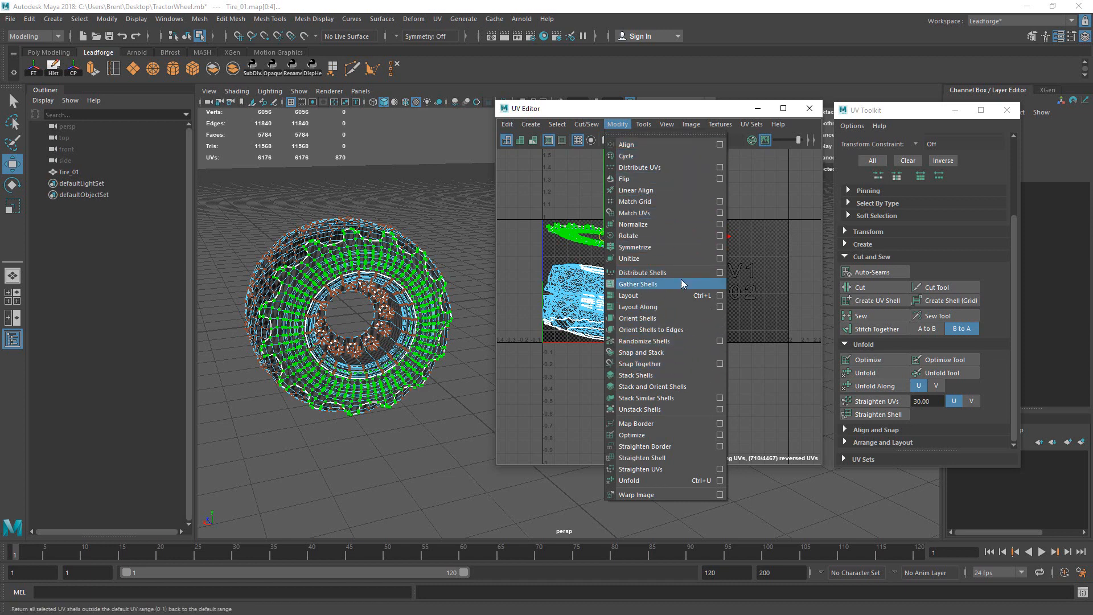
click(721, 481)
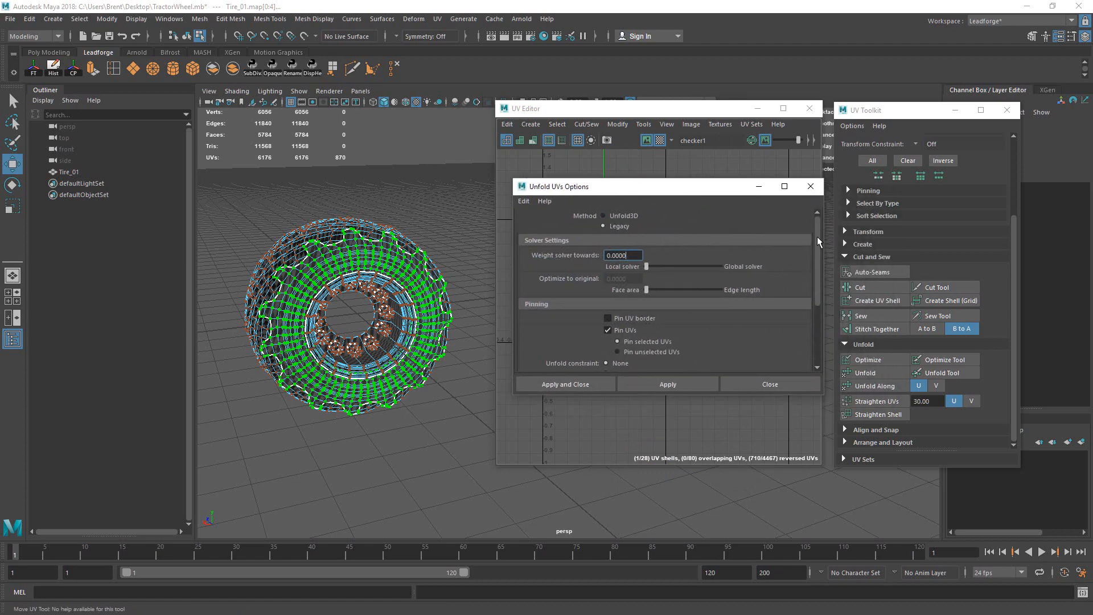
drag(817, 241, 836, 285)
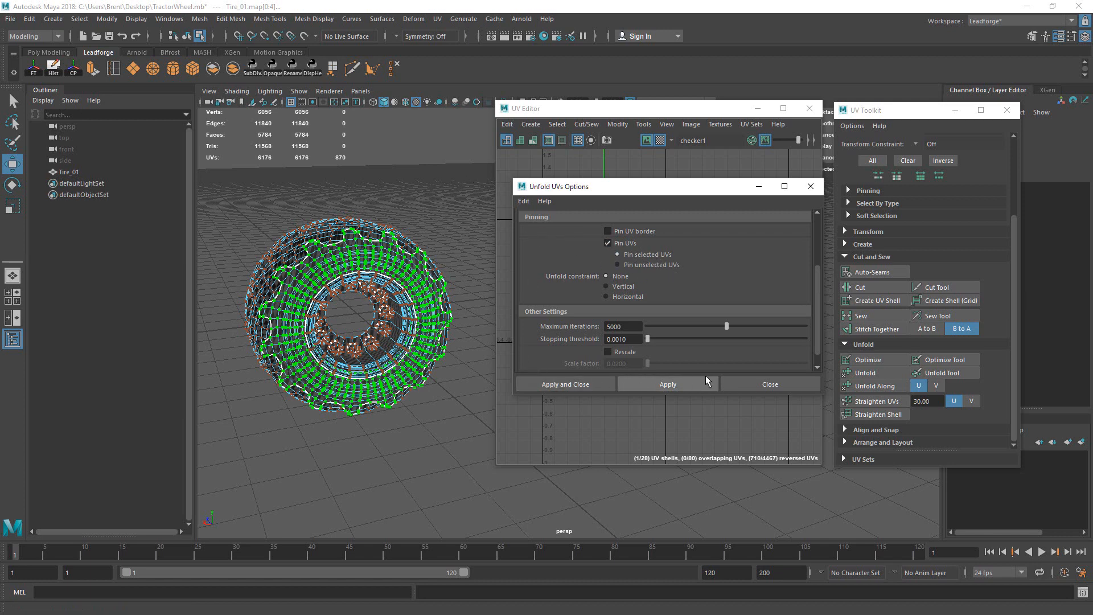
click(776, 384)
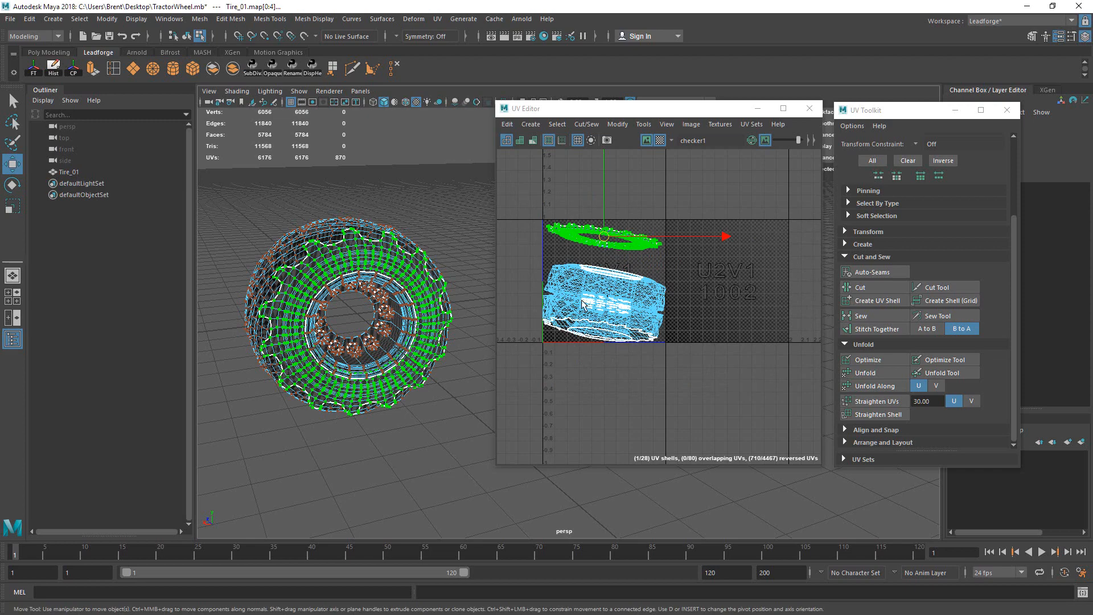
scroll(648, 236, up, 5)
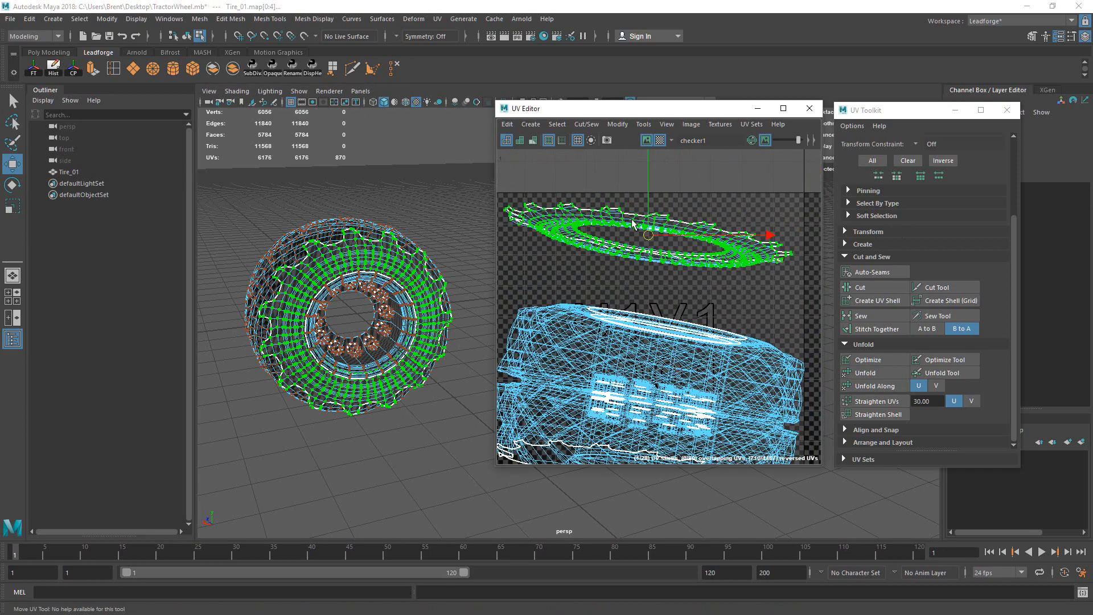
Step: Select the split-off rim shell UVs, then Unfold and Optimize them
click(633, 221)
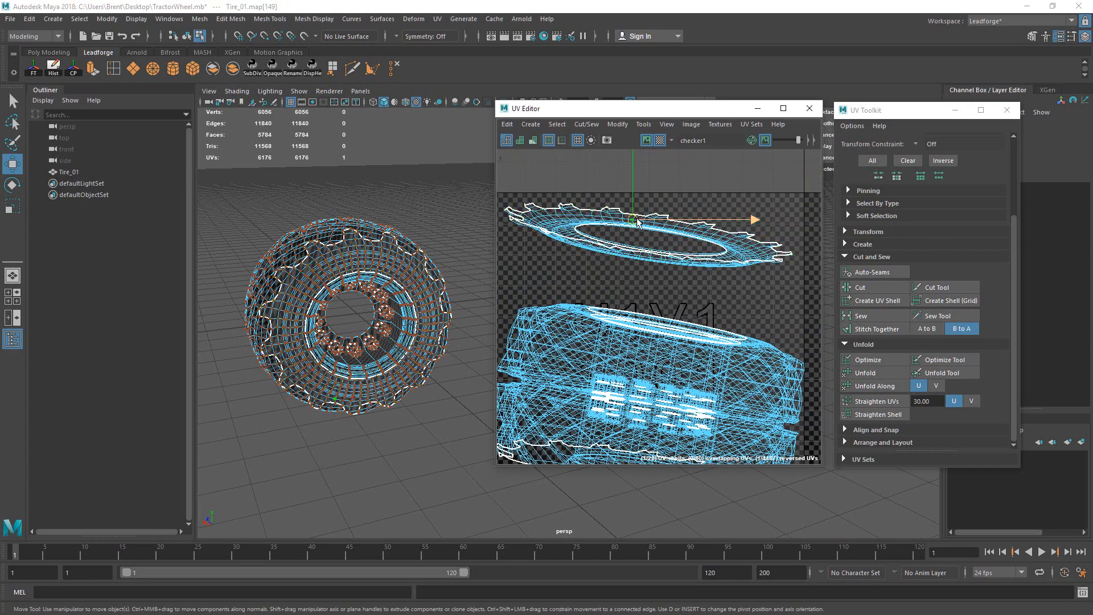
alt+right_drag(719, 246, 616, 265)
drag(790, 224, 705, 268)
click(866, 384)
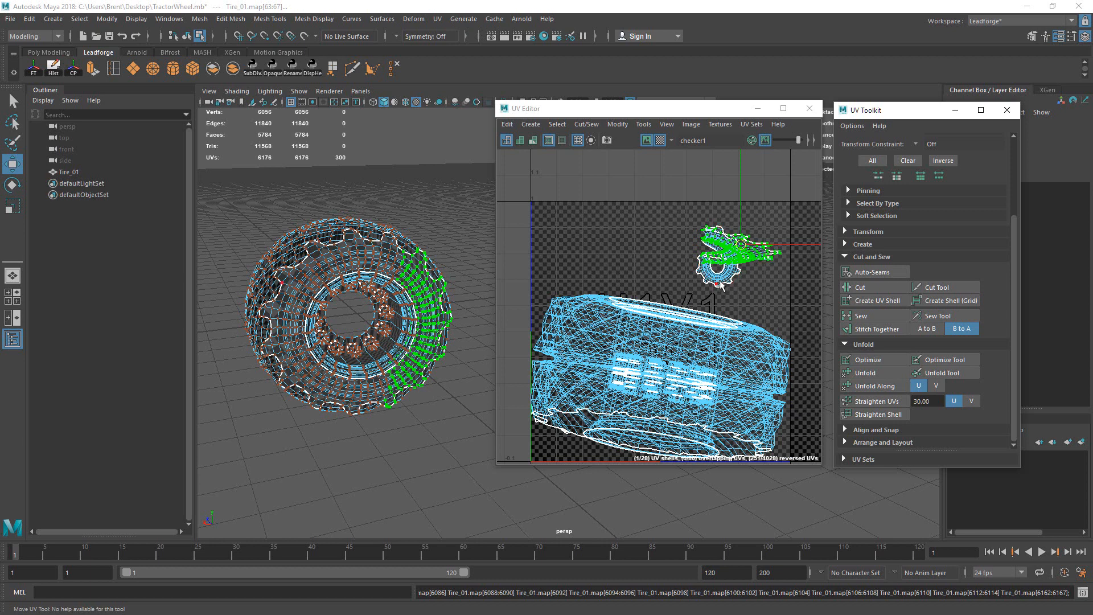
click(724, 281)
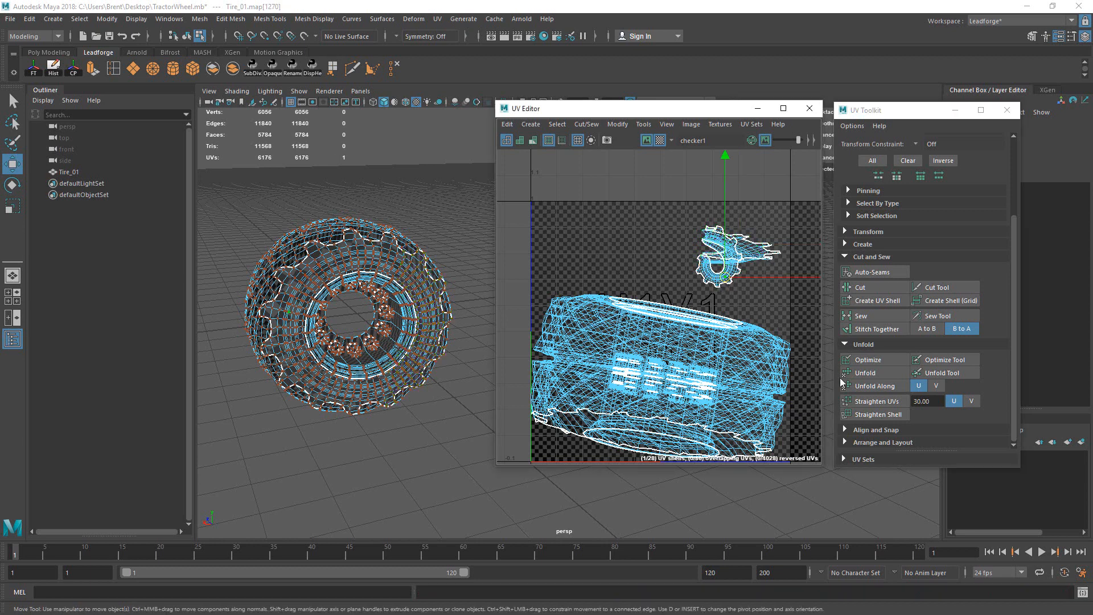
click(862, 360)
Step: Select the whole gear-shaped shell and frame it with F
alt+right_drag(741, 266, 1005, 220)
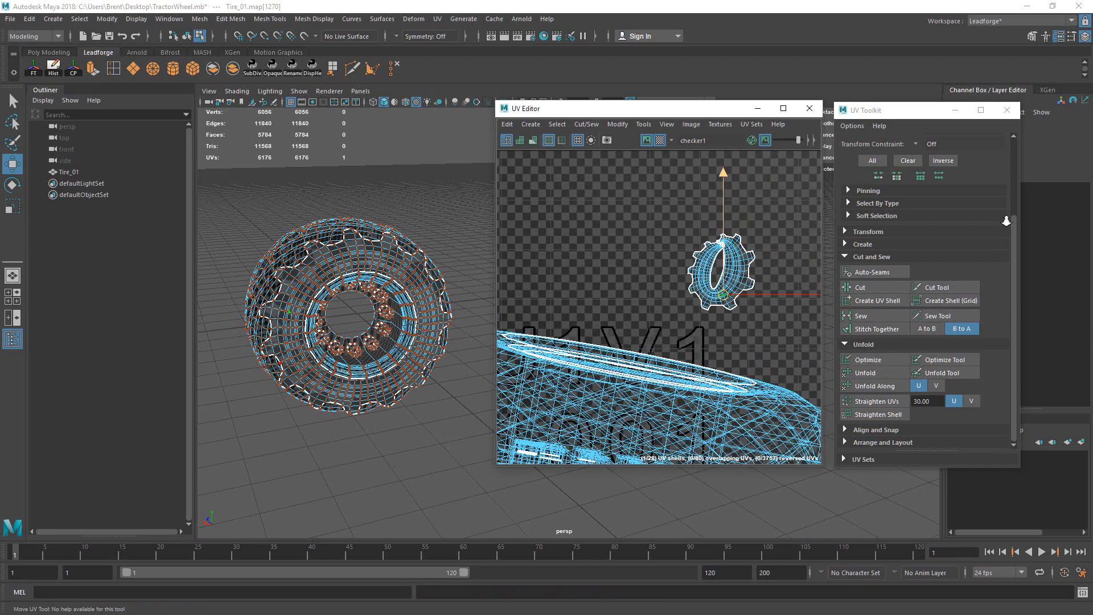
alt+middle_drag(705, 240, 657, 274)
right_drag(701, 330, 717, 360)
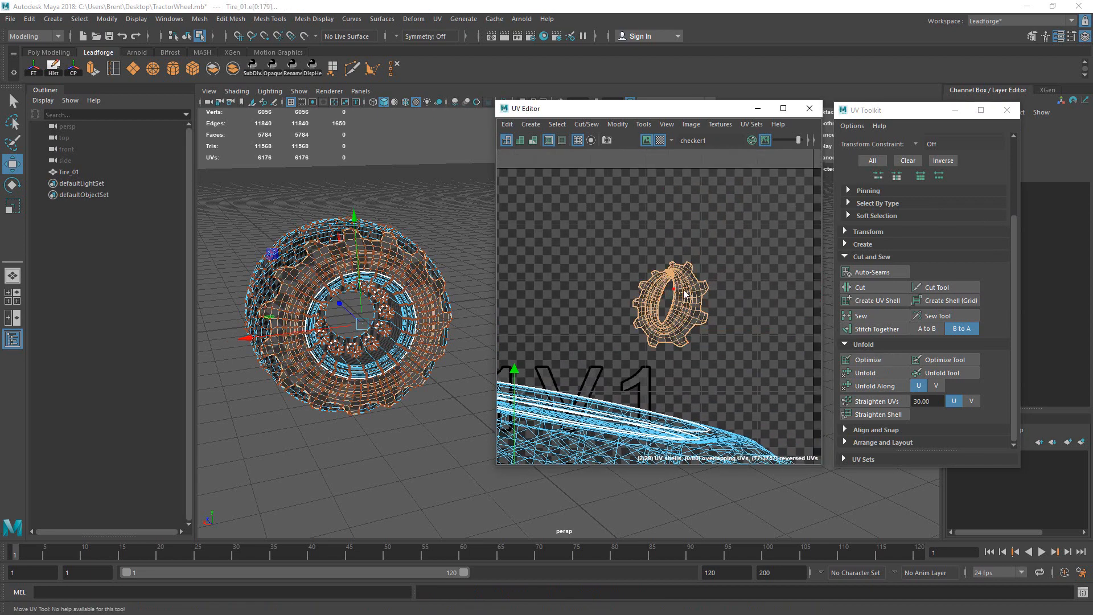
right_drag(667, 295, 696, 295)
mouse_move(671, 293)
mouse_down()
mouse_move(691, 305)
mouse_move(662, 305)
mouse_up()
double_click(688, 305)
key(f)
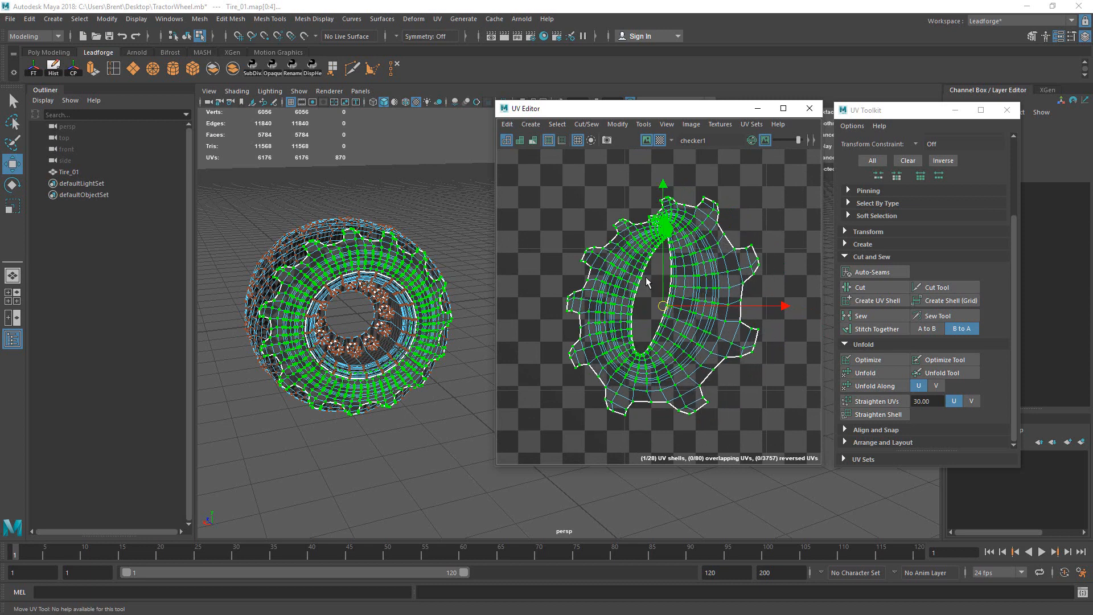
Step: Re-run Unfold on the gear shell from several picked UVs
click(644, 270)
click(635, 250)
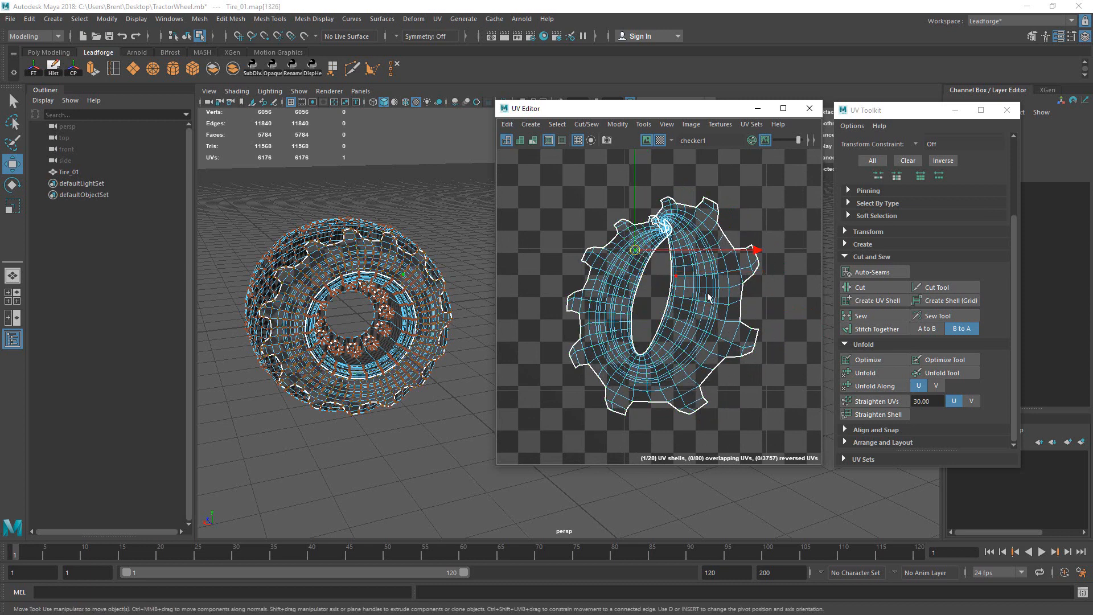
click(870, 373)
click(688, 224)
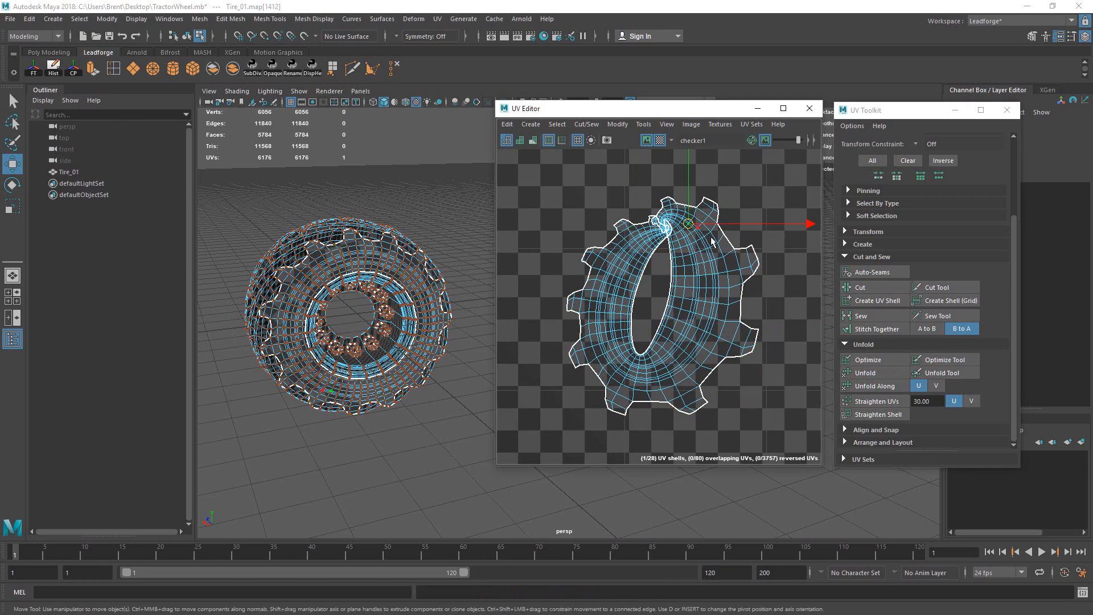
click(865, 373)
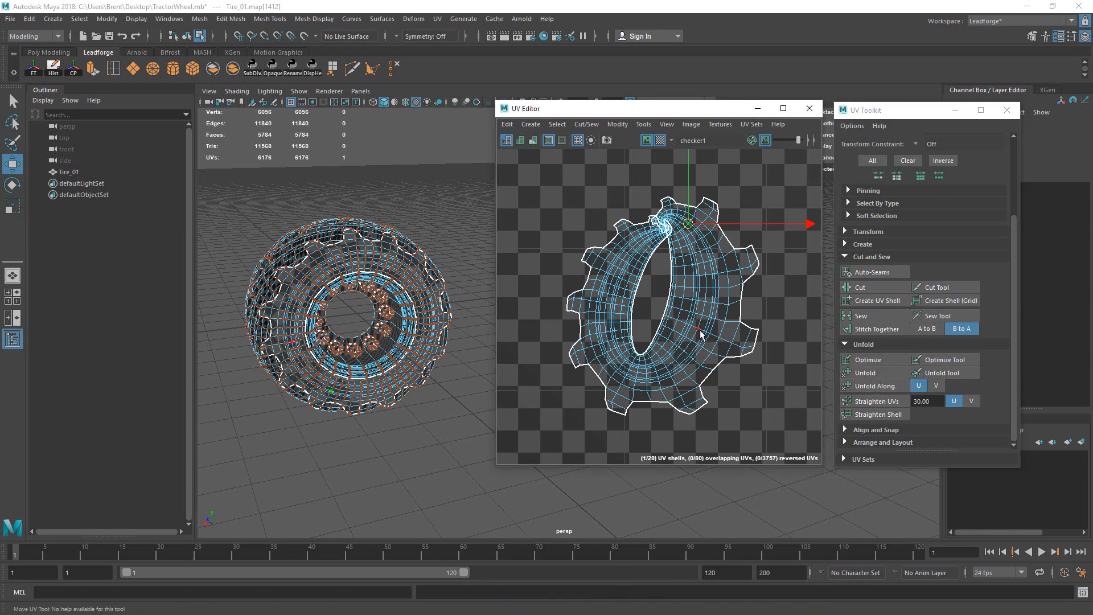
click(723, 339)
click(869, 373)
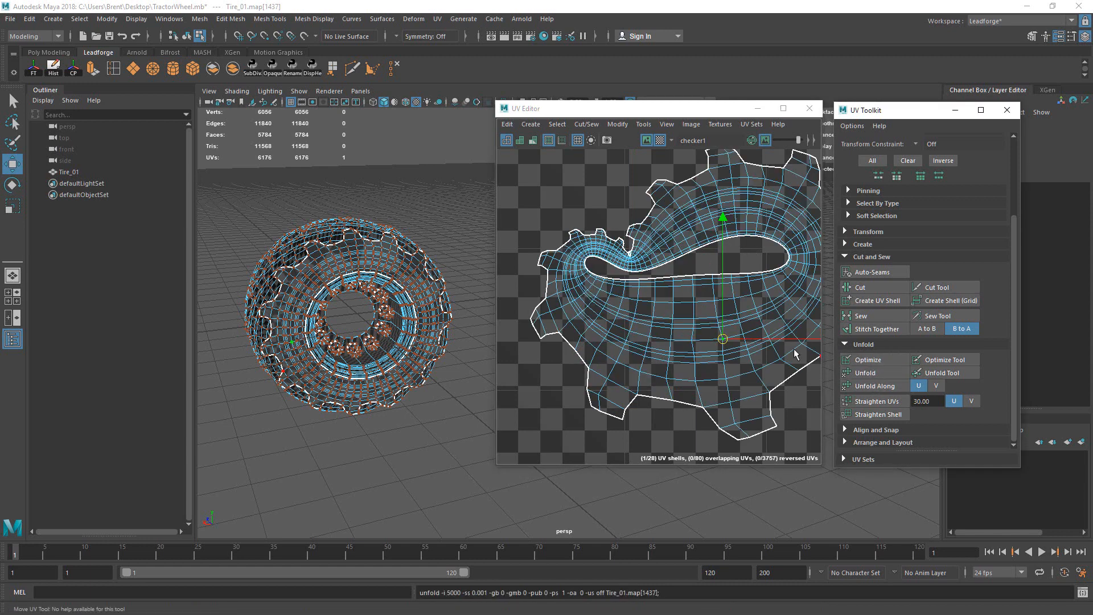
alt+right_drag(756, 323, 636, 310)
Step: Keep re-unfolding the shell, dragging one UV upward, then zoom out to review
click(711, 337)
click(865, 373)
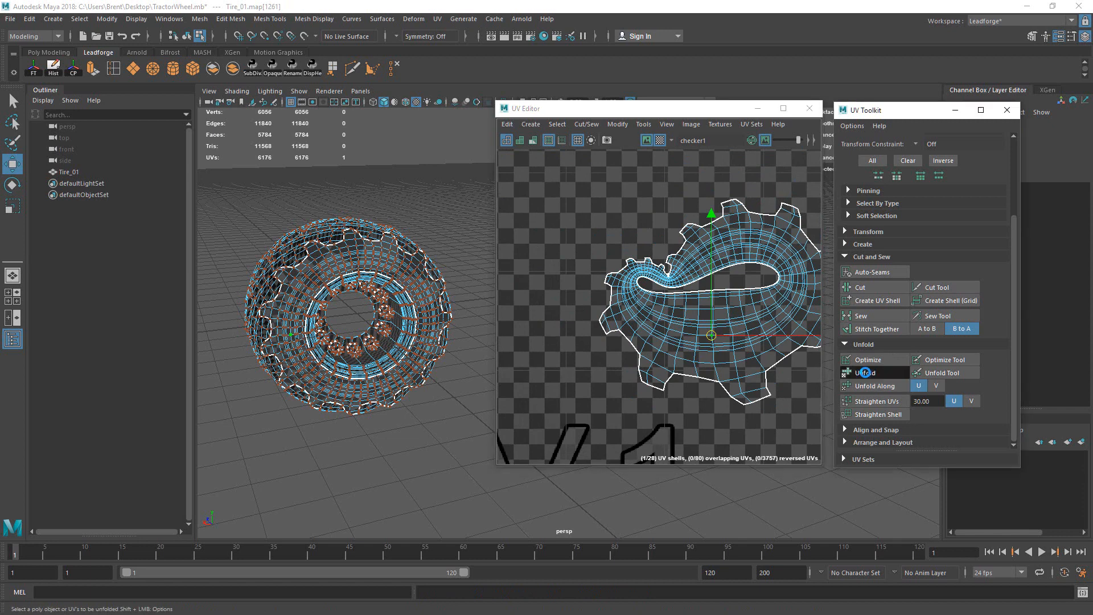
click(669, 274)
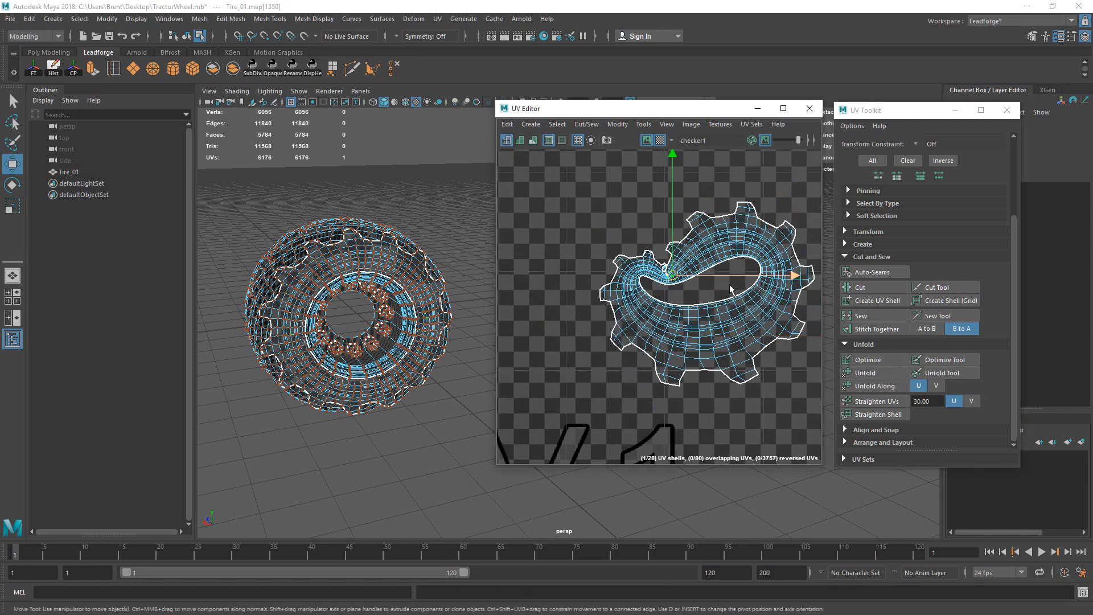
click(865, 373)
drag(672, 275, 659, 190)
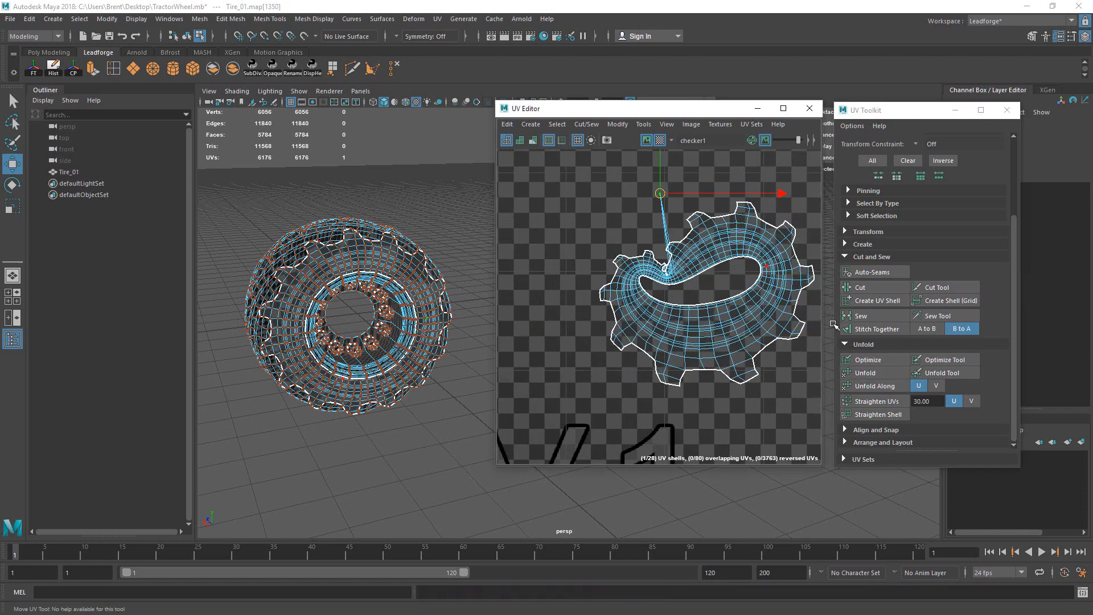
click(875, 373)
alt+right_drag(747, 295, 635, 254)
alt+middle_drag(634, 254, 682, 262)
Step: Undo the tangled unfold and move the whole gear shell up and to the right
key(ctrl+z)
mouse_move(682, 261)
alt+right_down()
mouse_move(692, 263)
mouse_move(674, 259)
alt+right_up()
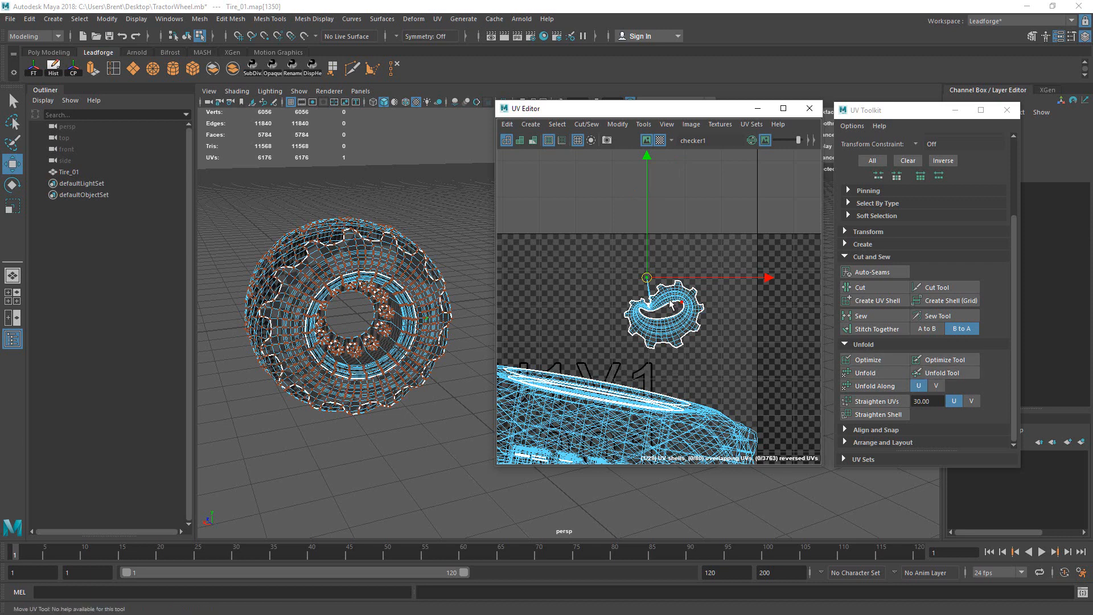
drag(762, 353, 610, 262)
drag(664, 312, 682, 248)
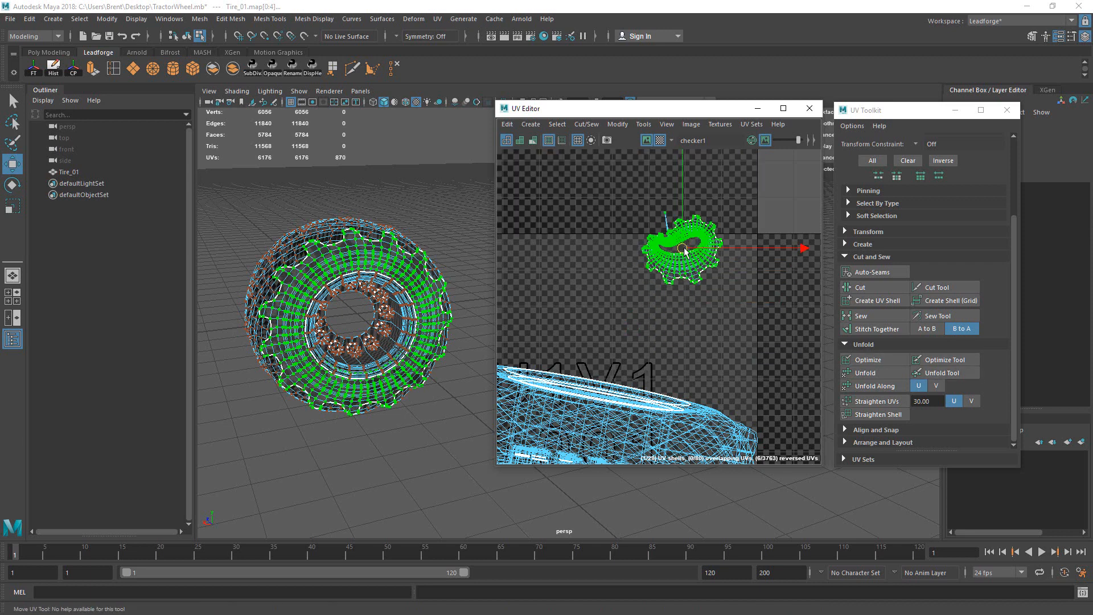
Step: Activate the UV Toolkit's Unfold Tool and size its brush to about 190 px around the gear shell
click(956, 374)
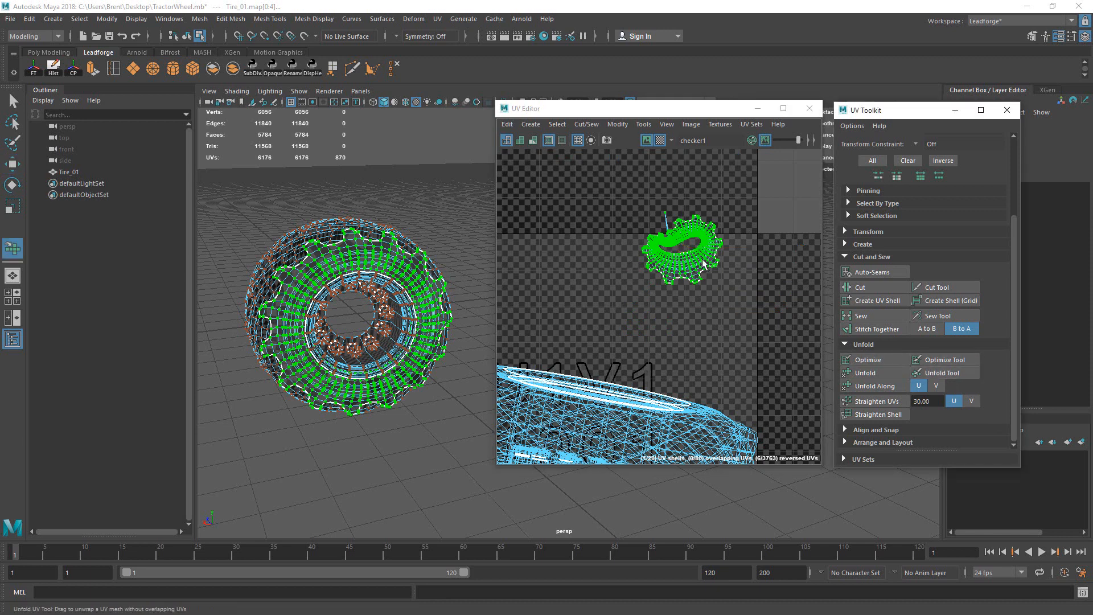
click(733, 267)
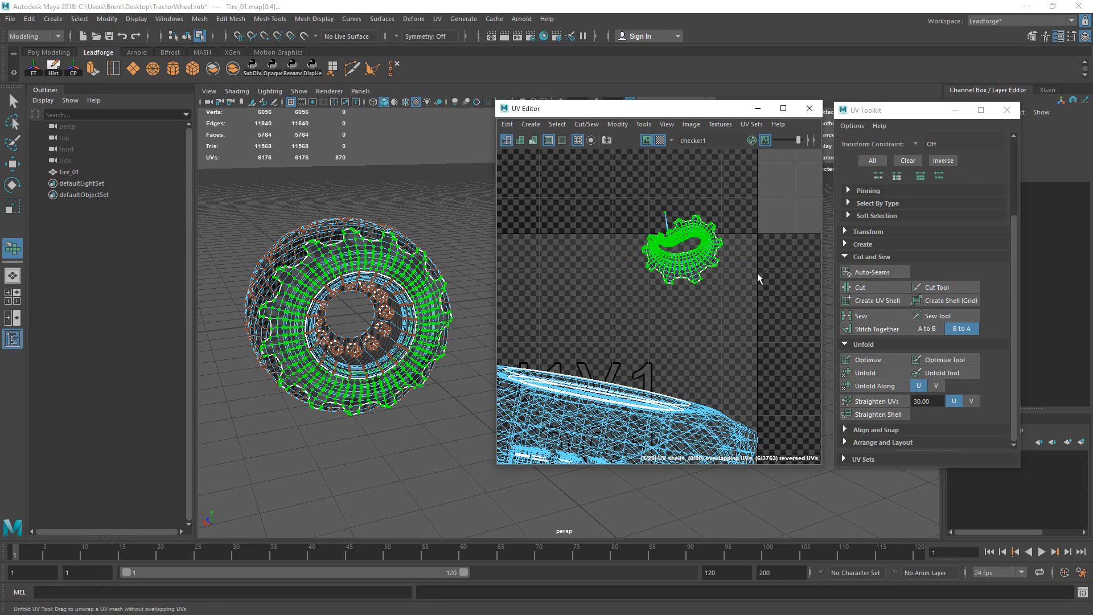
alt+middle_drag(741, 231, 641, 288)
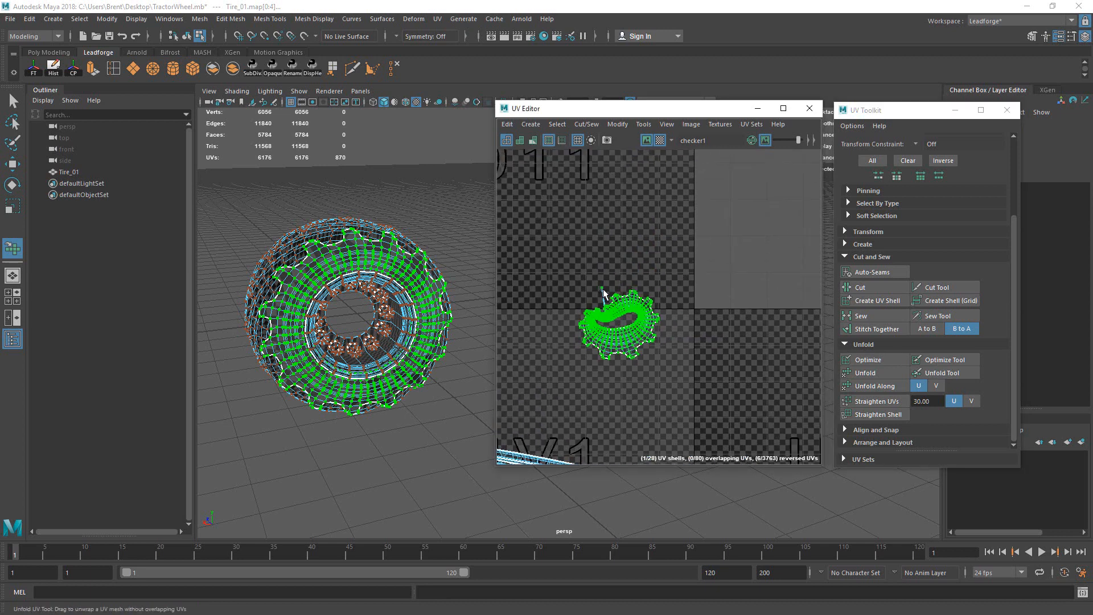
alt+right_drag(561, 315, 577, 327)
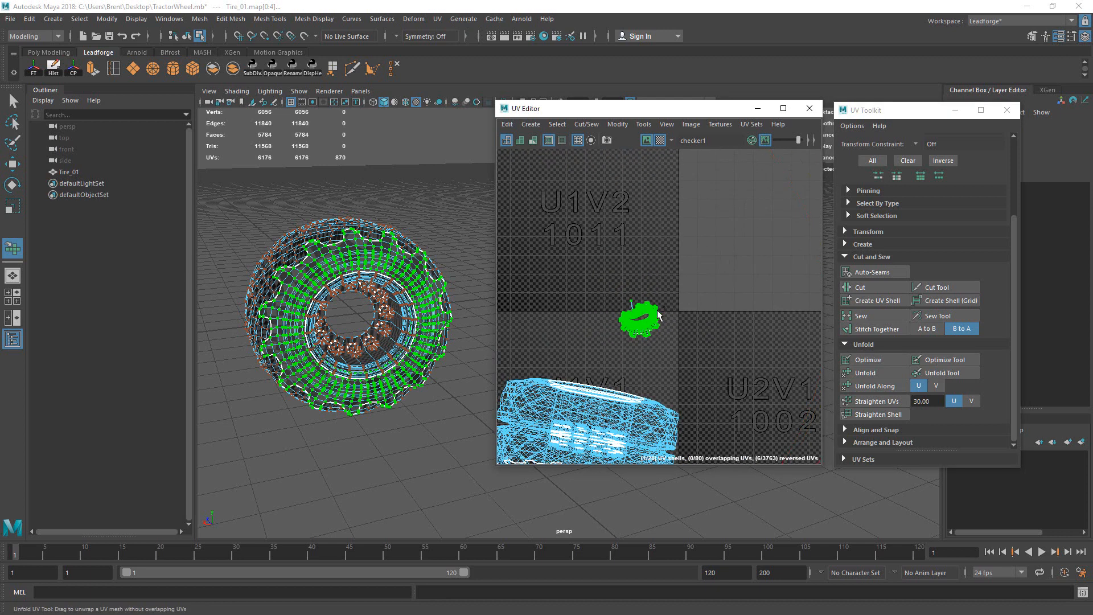
drag(626, 318, 511, 312)
alt+middle_drag(657, 286, 753, 274)
alt+right_drag(754, 274, 514, 329)
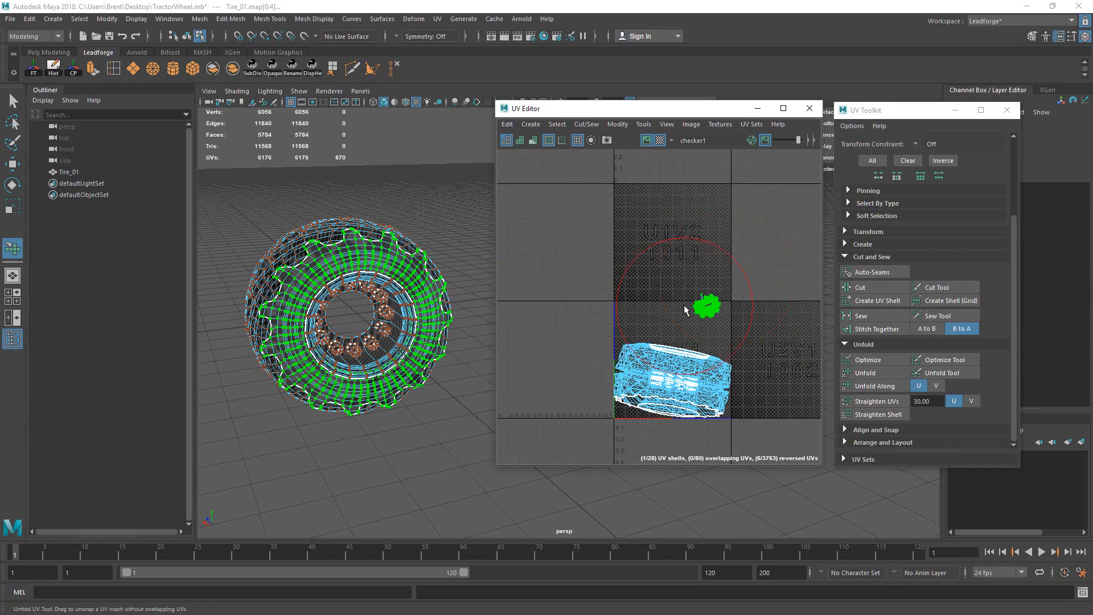
alt+middle_drag(676, 285, 598, 296)
alt+right_drag(626, 302, 647, 277)
alt+middle_drag(647, 276, 691, 253)
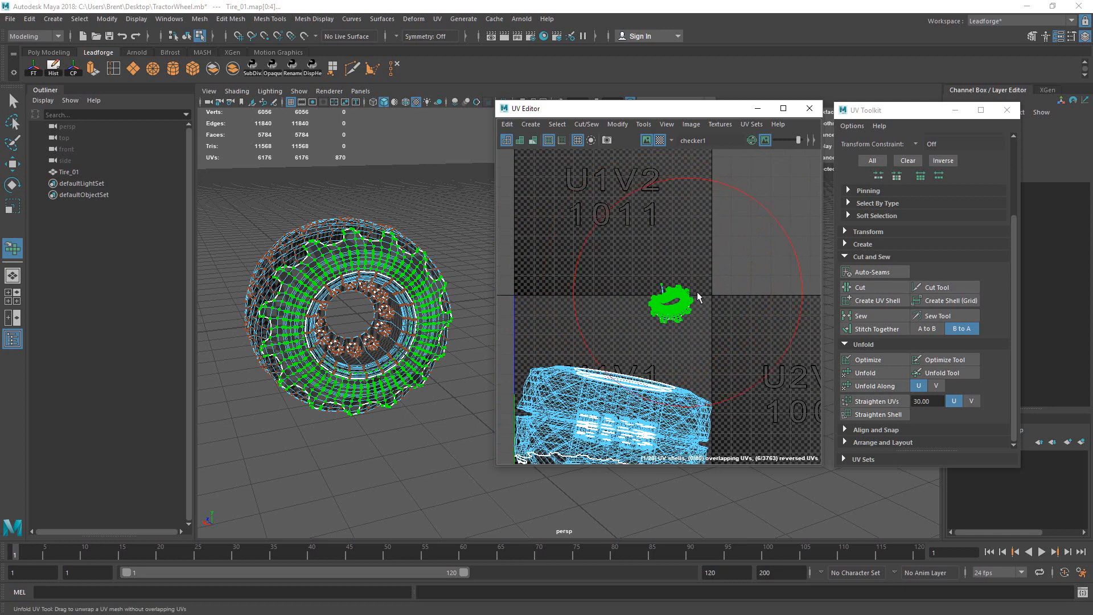
mouse_move(667, 301)
mouse_down()
mouse_move(742, 317)
mouse_move(643, 305)
mouse_move(746, 331)
mouse_move(666, 303)
mouse_up()
scroll(654, 301, up, 3)
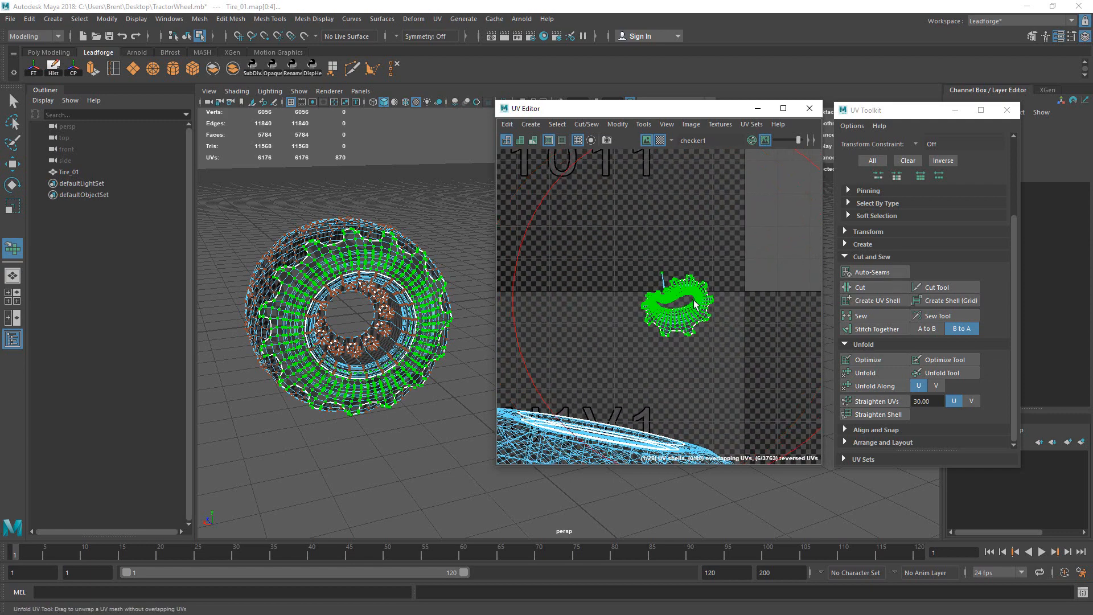
Step: Brush-unfold the gear shell, which fails on non-manifold UVs, then return to plain selection
click(693, 309)
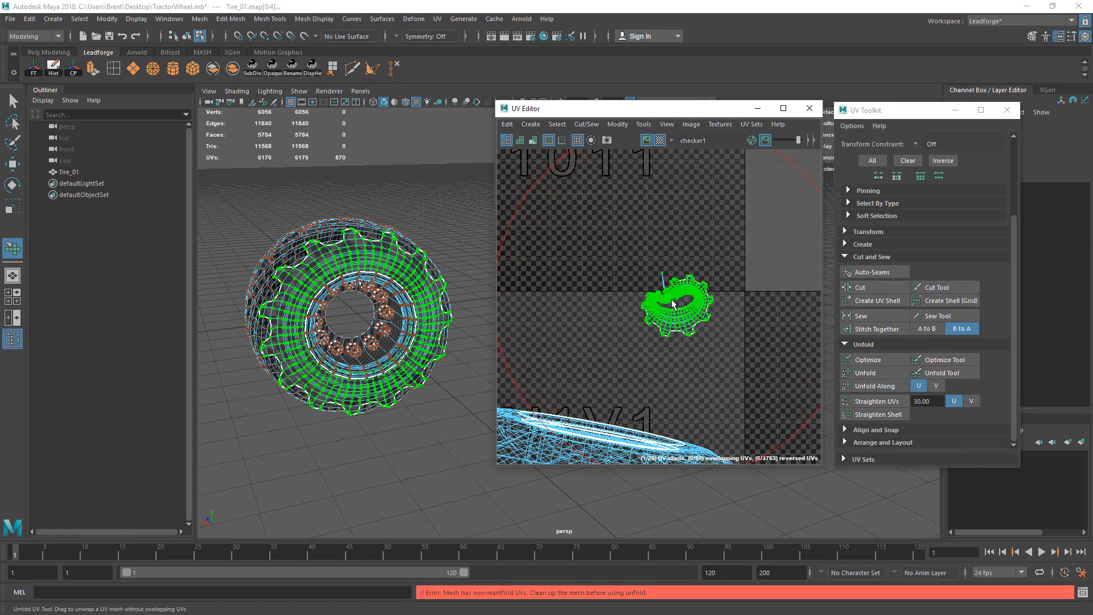
key(q)
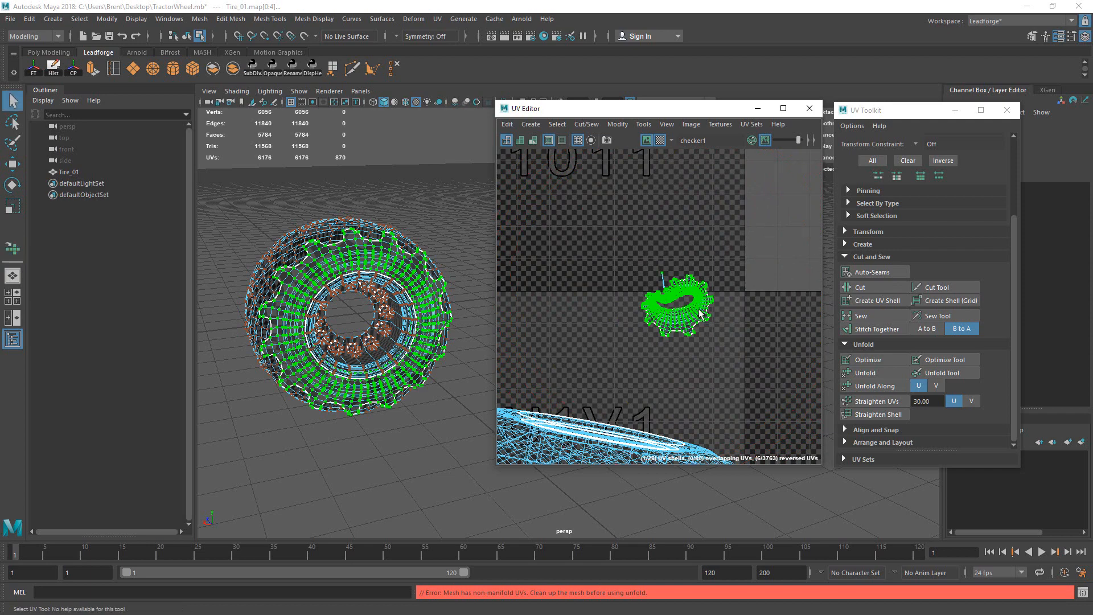
scroll(672, 313, up, 4)
scroll(658, 291, up, 5)
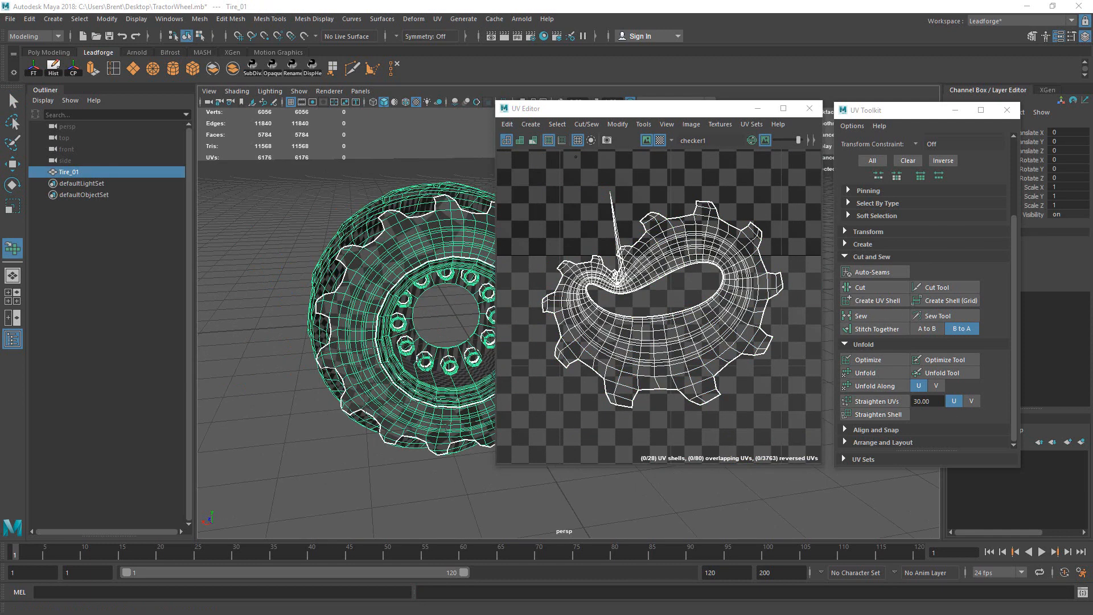
Step: Run Mesh Cleanup on Tire_01 with Faces with holes added, leaving 5802 faces
click(200, 19)
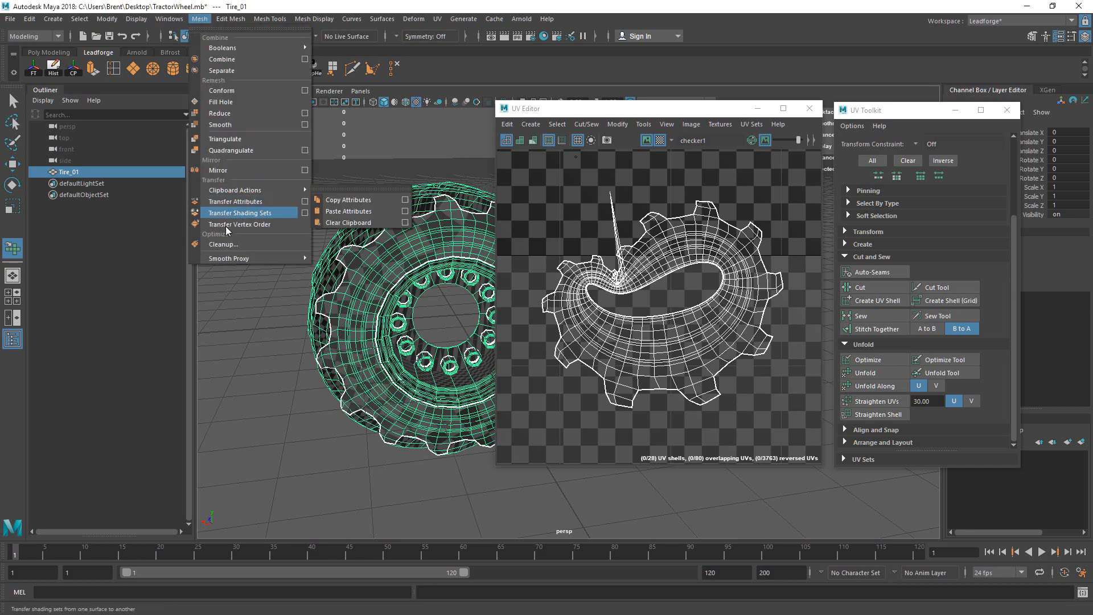
click(238, 244)
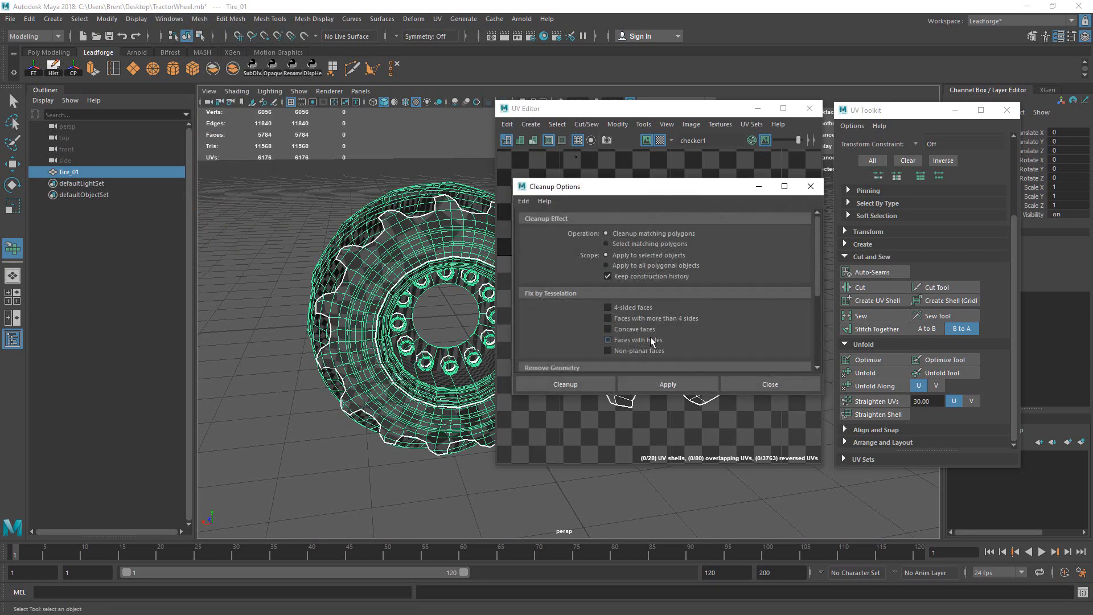
drag(817, 265, 818, 278)
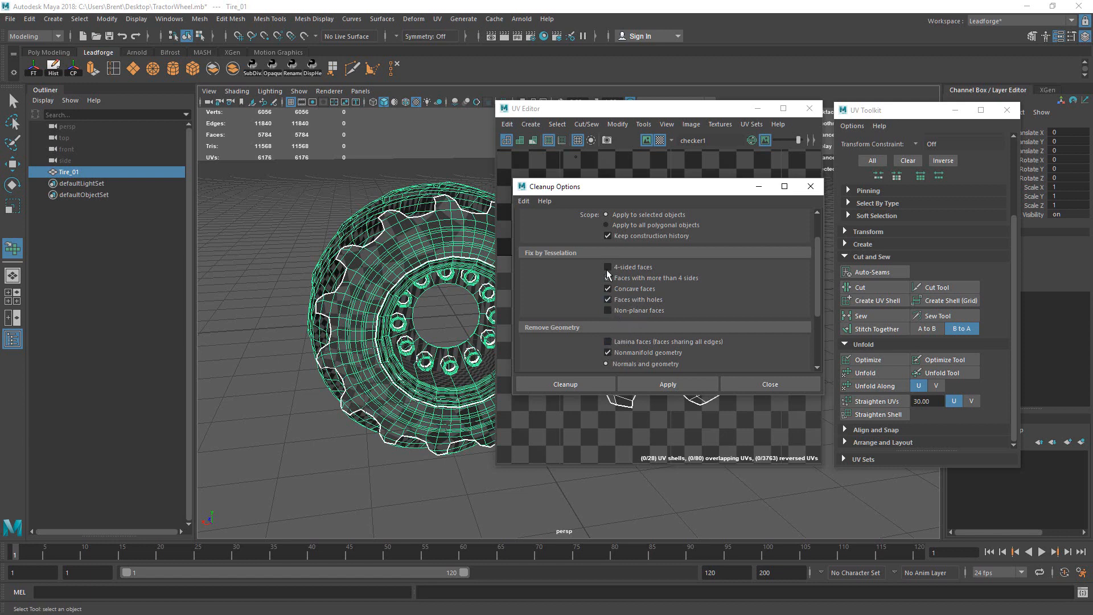
click(608, 300)
click(603, 384)
alt+drag(434, 260, 453, 258)
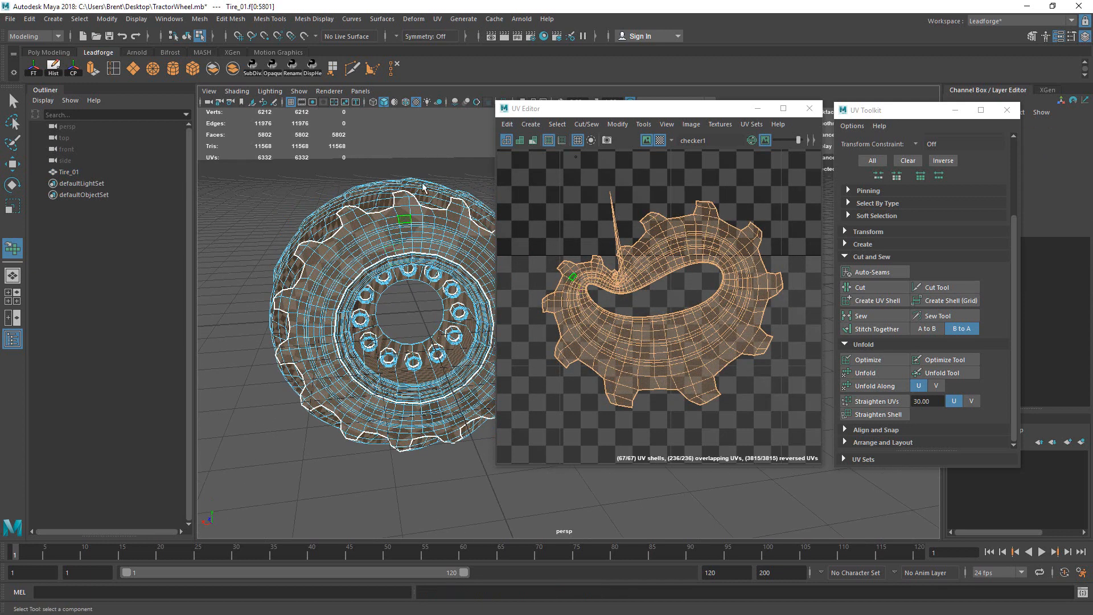
Step: Switch to object selection and select the Tire_01 object
click(434, 152)
alt+drag(373, 202, 672, 189)
key(F8)
click(425, 172)
click(412, 213)
Step: Toggle the checker map off and back on, then dim the checker image in the UV Editor
click(761, 143)
click(764, 140)
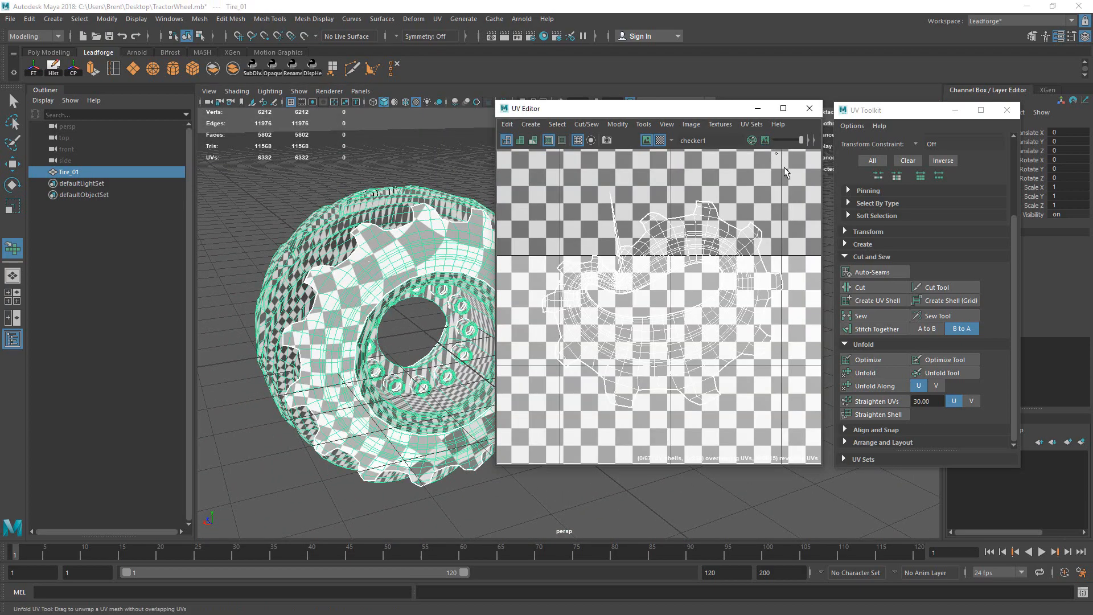
click(765, 141)
drag(800, 141, 795, 140)
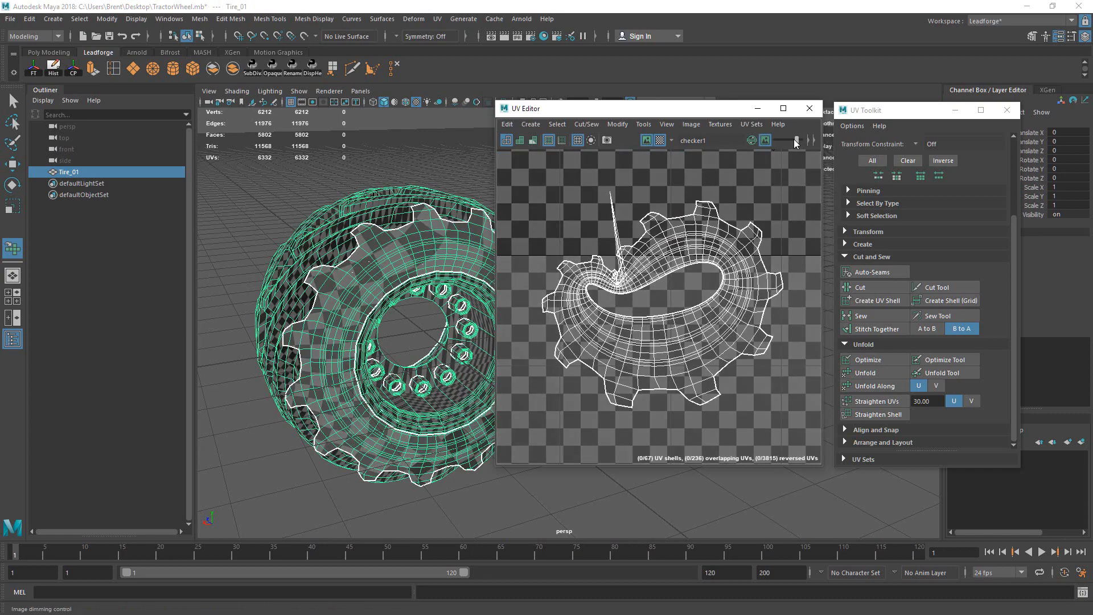
alt+right_drag(262, 302, 217, 307)
alt+drag(217, 308, 171, 331)
Step: Select the entire cleaned gear-shaped UV shell using the UV marking menu
click(701, 284)
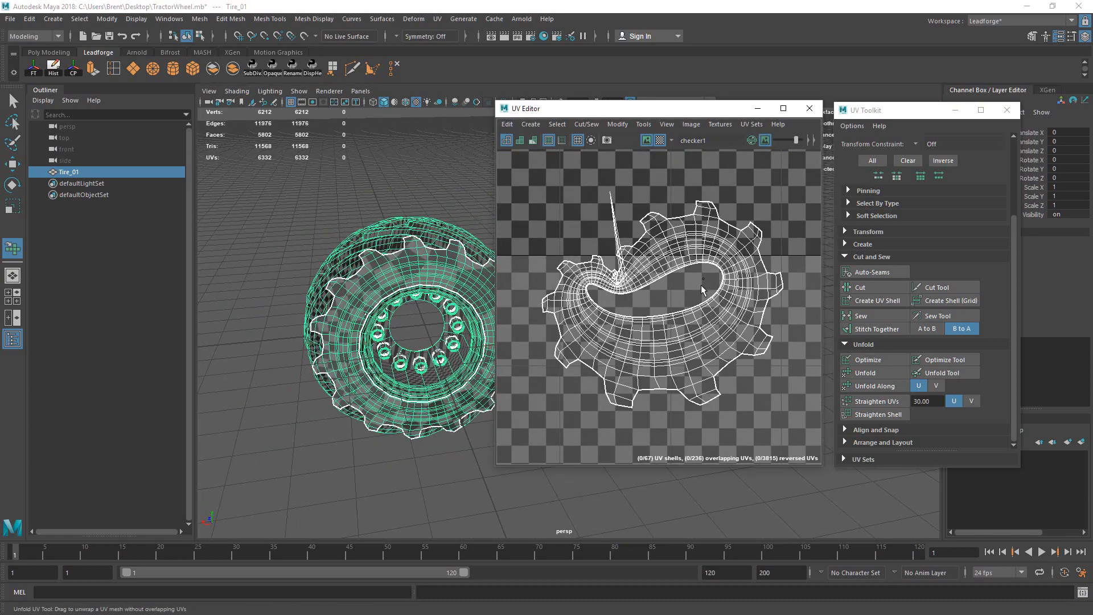
right_click(677, 297)
right_drag(677, 262, 668, 273)
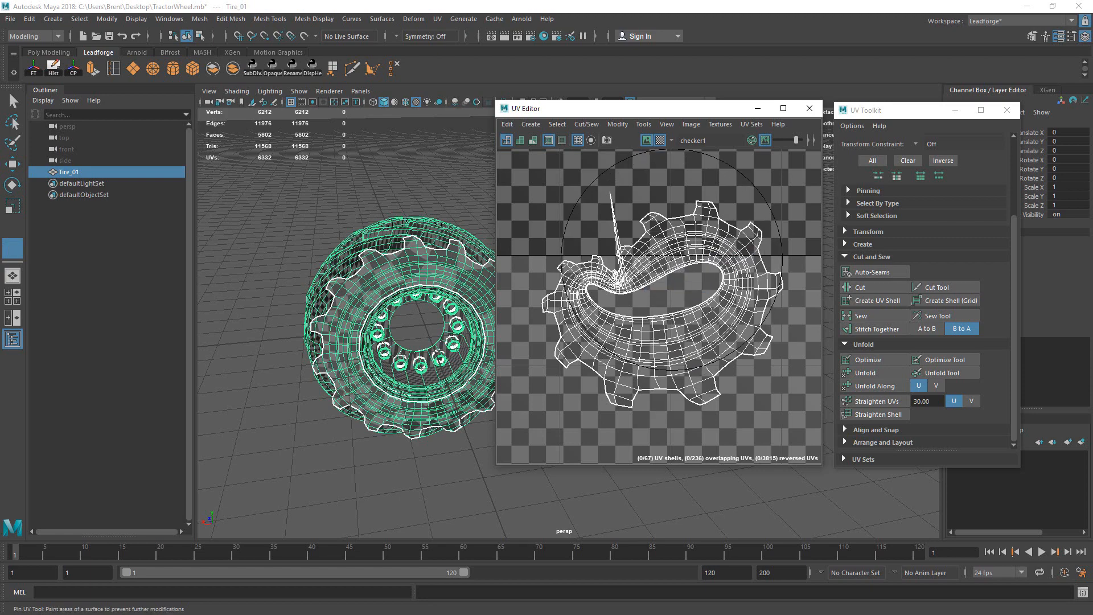
scroll(668, 274, down, 5)
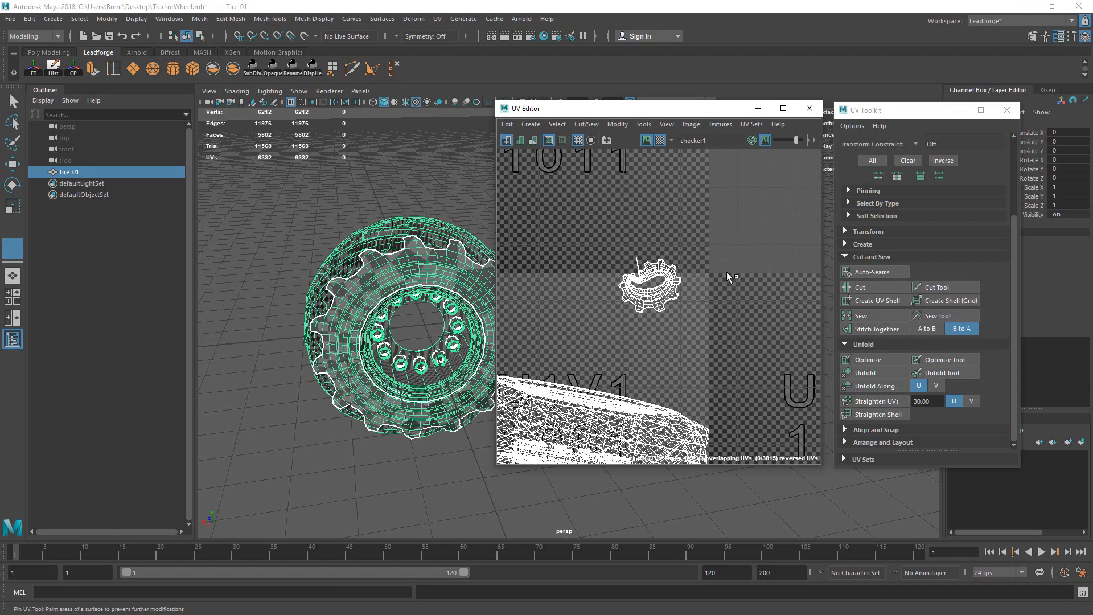
key(q)
scroll(649, 280, up, 3)
right_drag(640, 256, 697, 247)
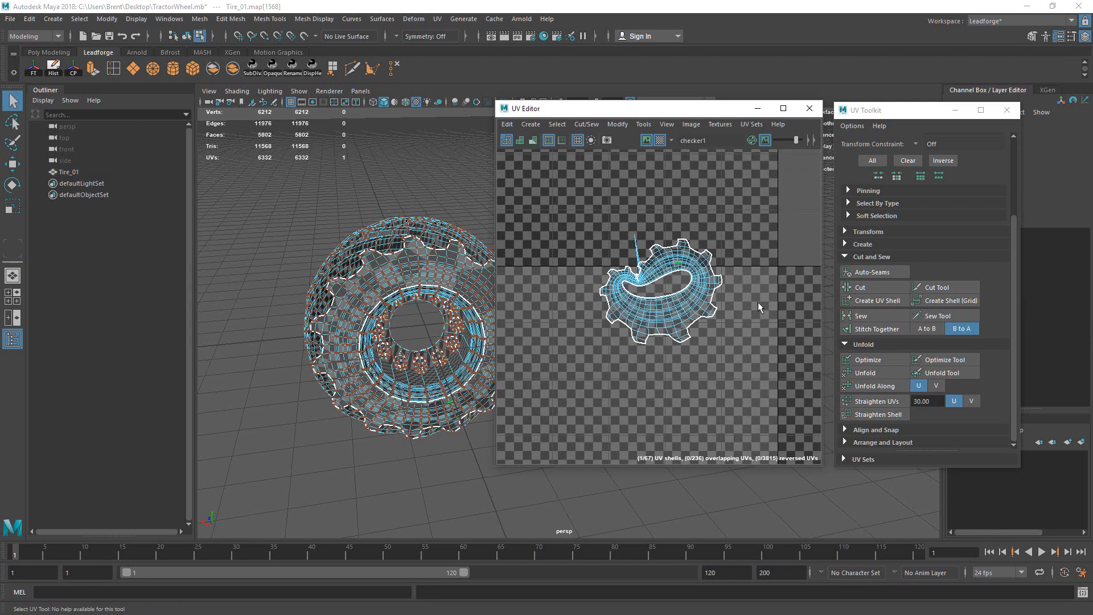
Step: Unfold the whole gear shell and frame it in the UV view
click(873, 371)
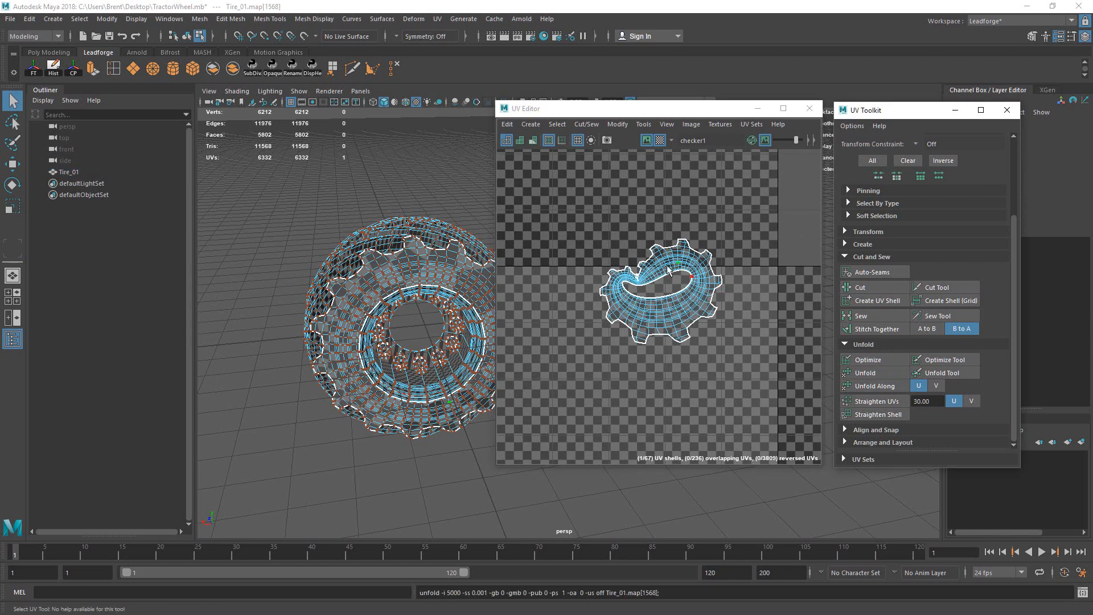
drag(574, 215, 842, 348)
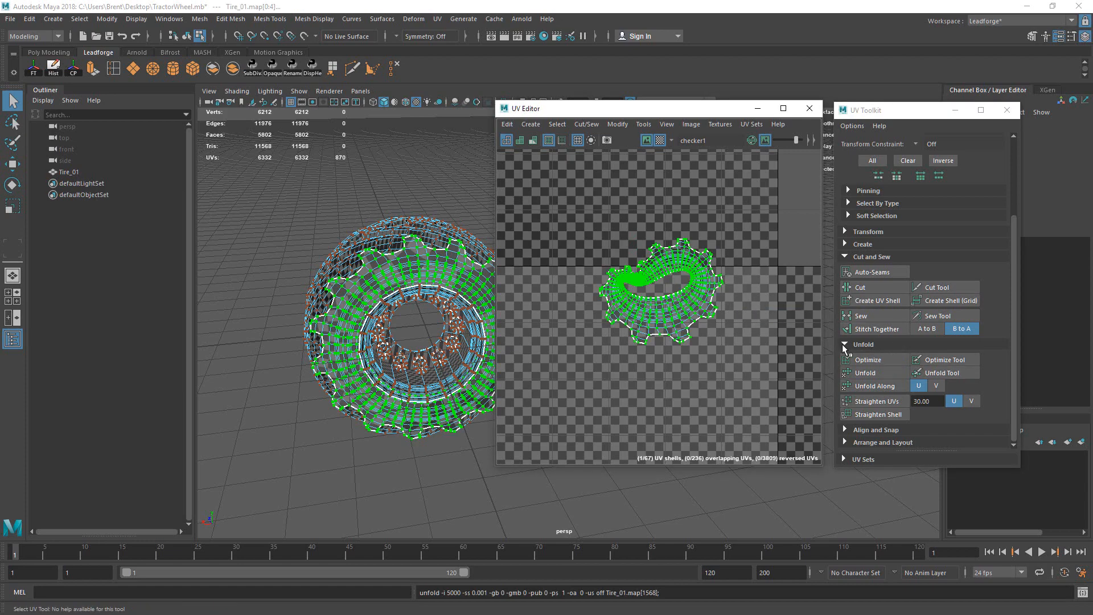
click(942, 373)
scroll(722, 282, down, 5)
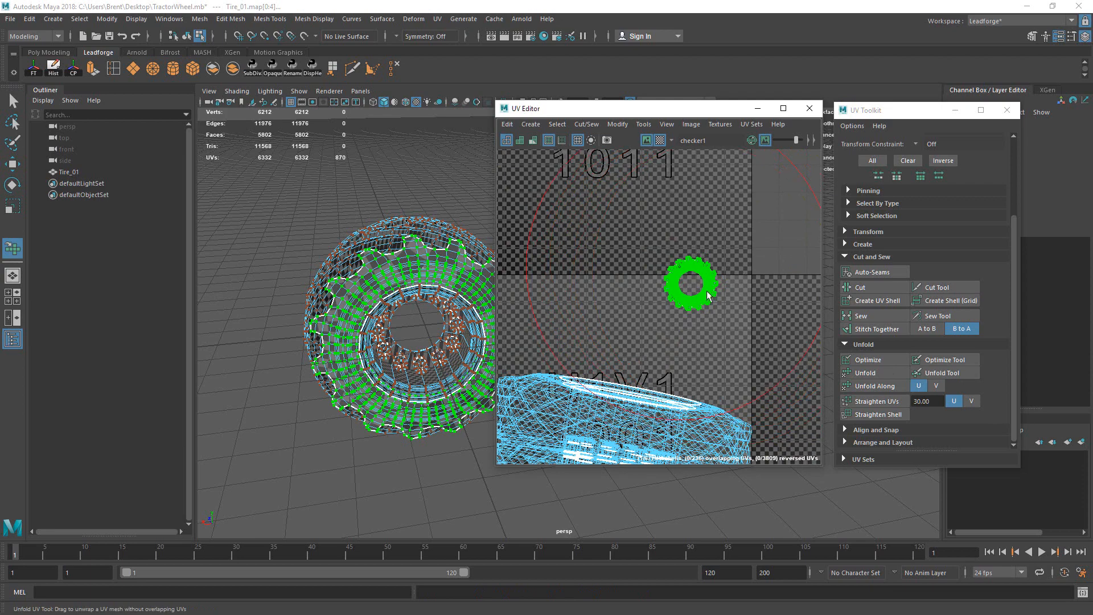
scroll(755, 280, up, 5)
key(f)
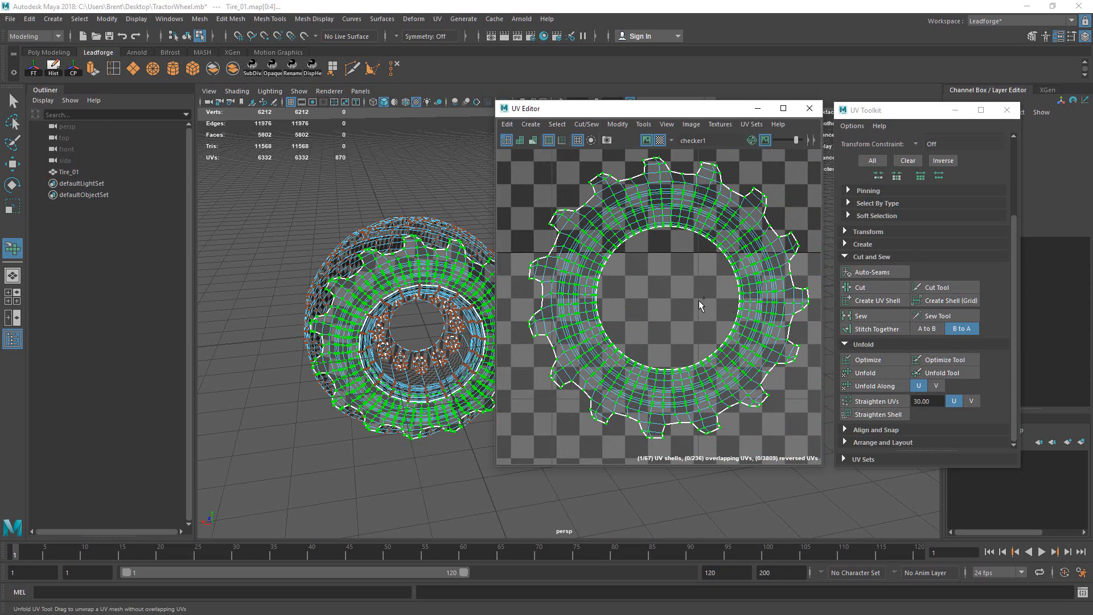
key(q)
Step: Move the small ring UV shell into the upper-right corner of the 0–1 tile
alt+right_drag(740, 297, 500, 330)
alt+middle_drag(735, 330, 681, 289)
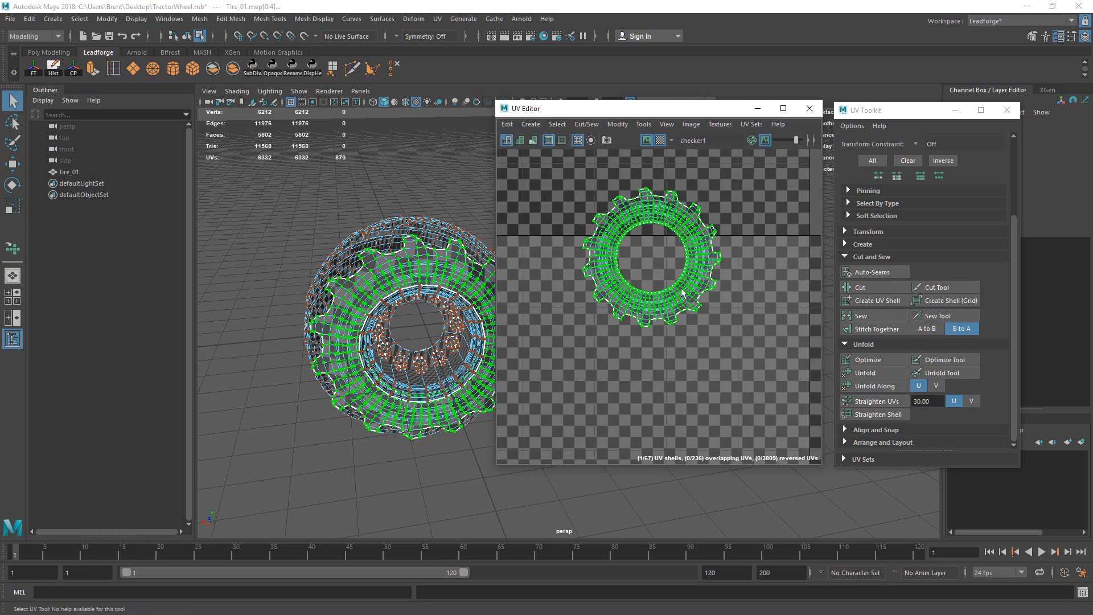
alt+right_drag(742, 306, 465, 379)
alt+middle_drag(607, 347, 607, 255)
alt+right_drag(607, 255, 501, 245)
alt+middle_drag(564, 287, 622, 271)
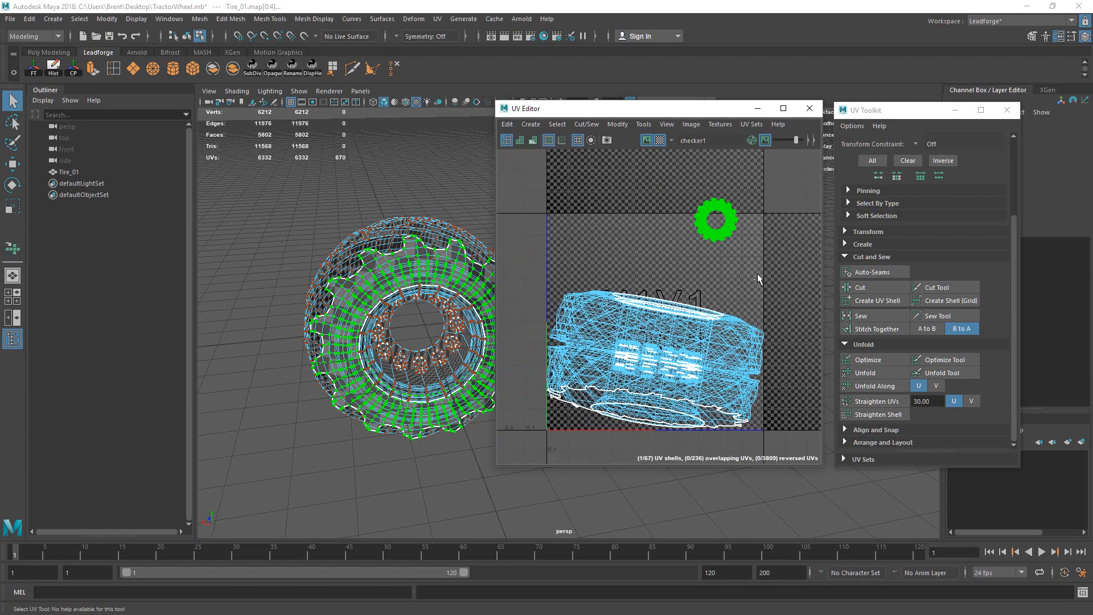
click(755, 274)
drag(670, 179, 780, 255)
key(w)
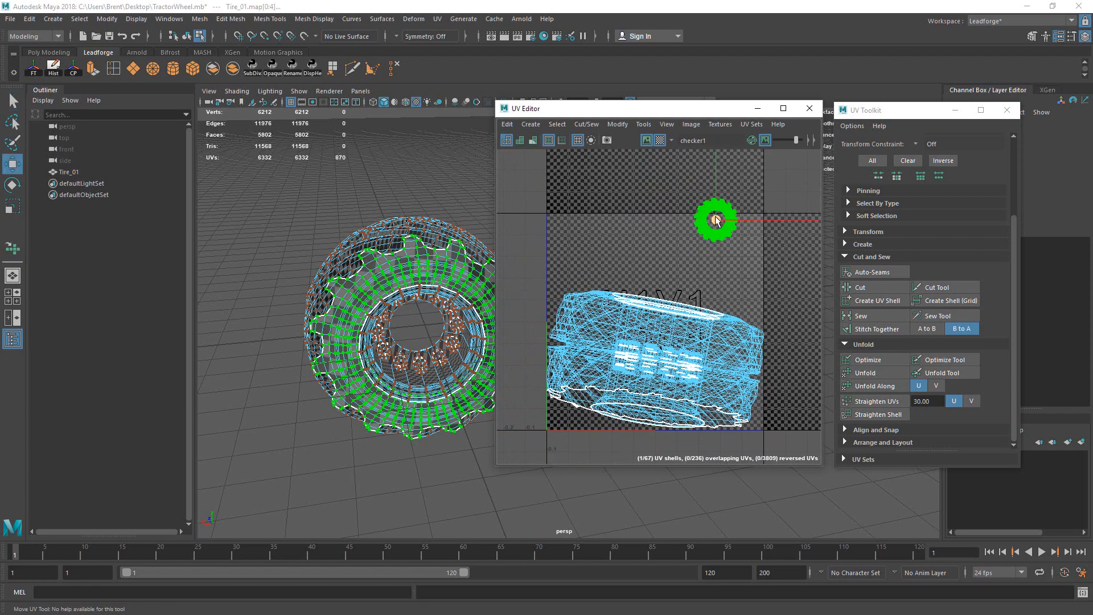
drag(699, 207, 727, 223)
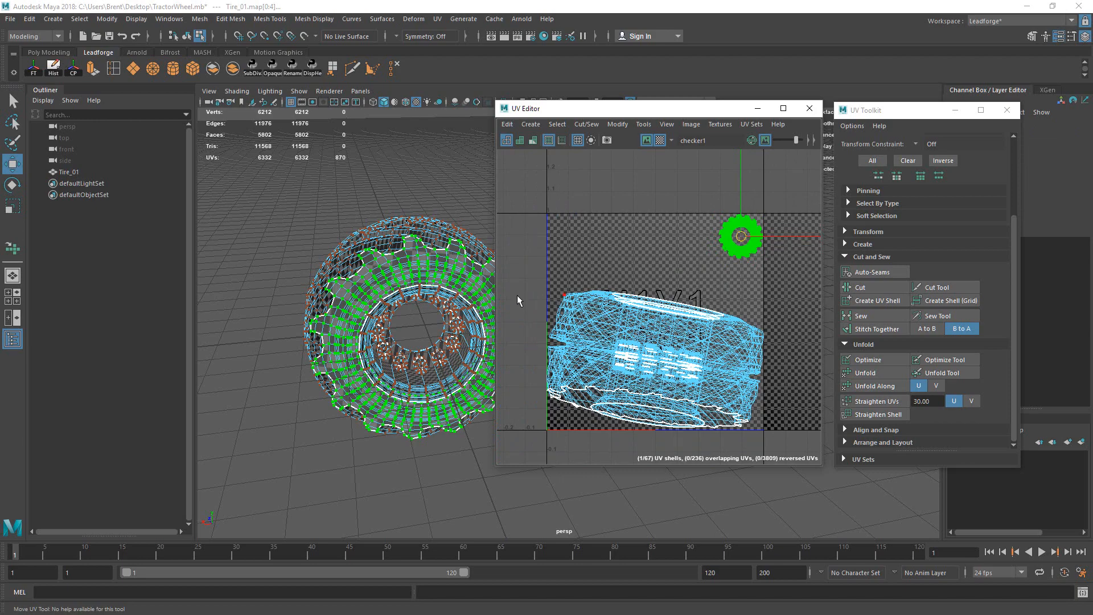
alt+drag(424, 302, 475, 294)
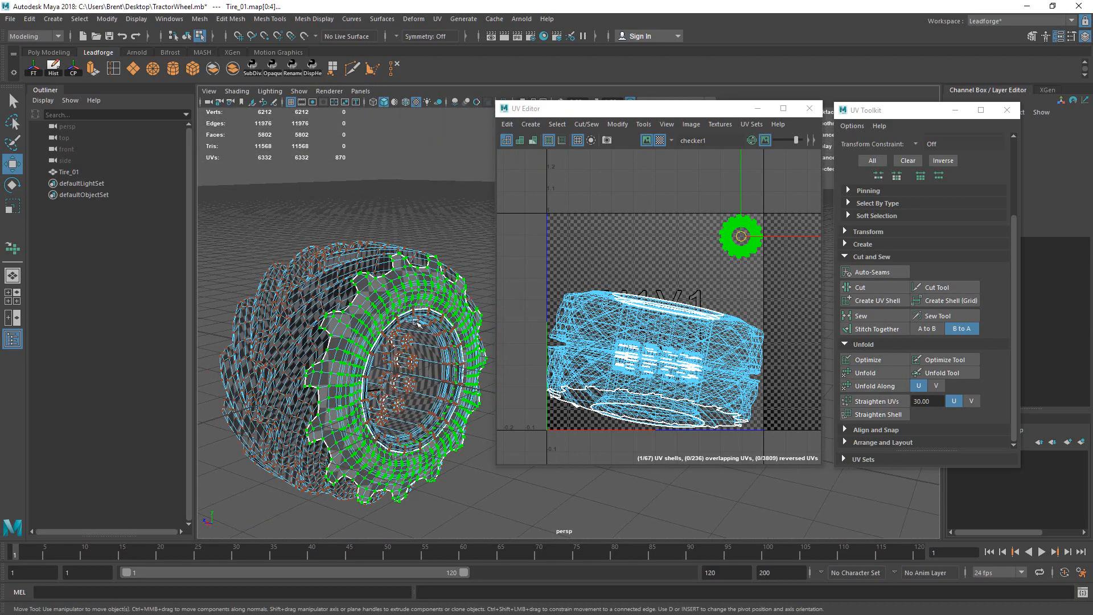
Step: Orbit the perspective view to inspect the checker pattern on the tread and sidewall
alt+drag(401, 304, 487, 298)
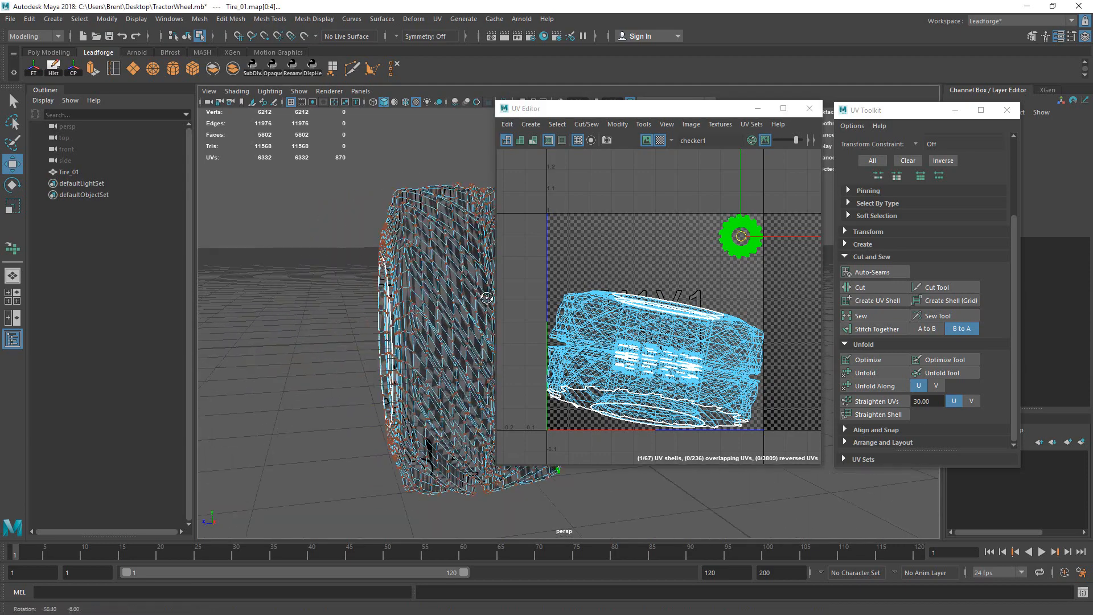
alt+middle_drag(488, 298, 383, 288)
alt+drag(384, 288, 431, 281)
alt+middle_drag(430, 281, 347, 262)
alt+drag(436, 290, 385, 286)
alt+drag(271, 270, 439, 224)
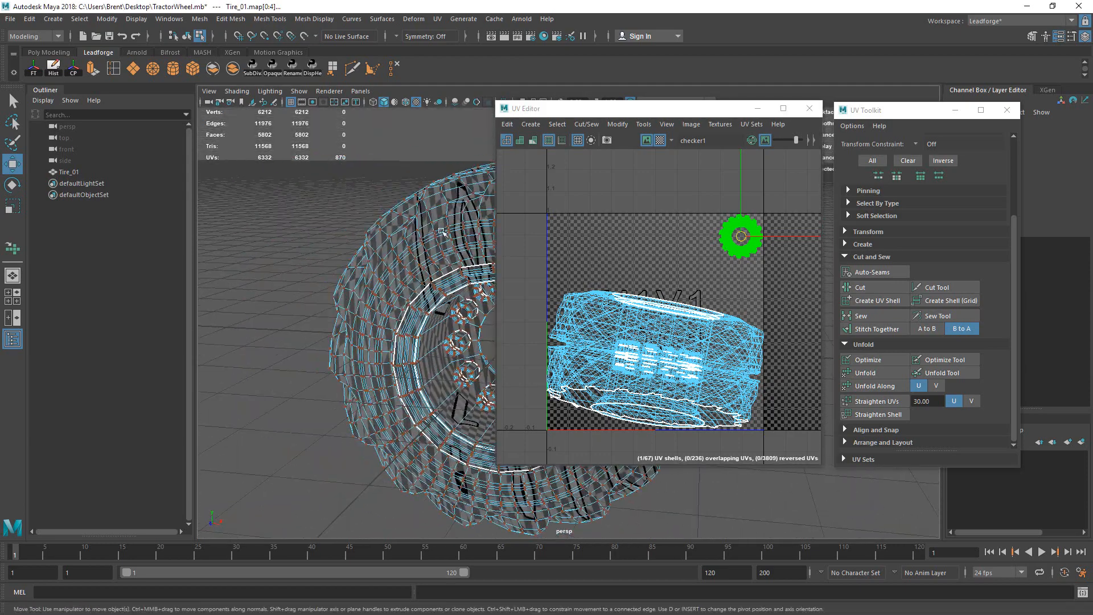
alt+middle_drag(439, 224, 360, 233)
alt+drag(360, 233, 307, 284)
Step: Select the edge loop around the tire's gear-shaped sidewall
alt+middle_drag(308, 285, 395, 246)
key(q)
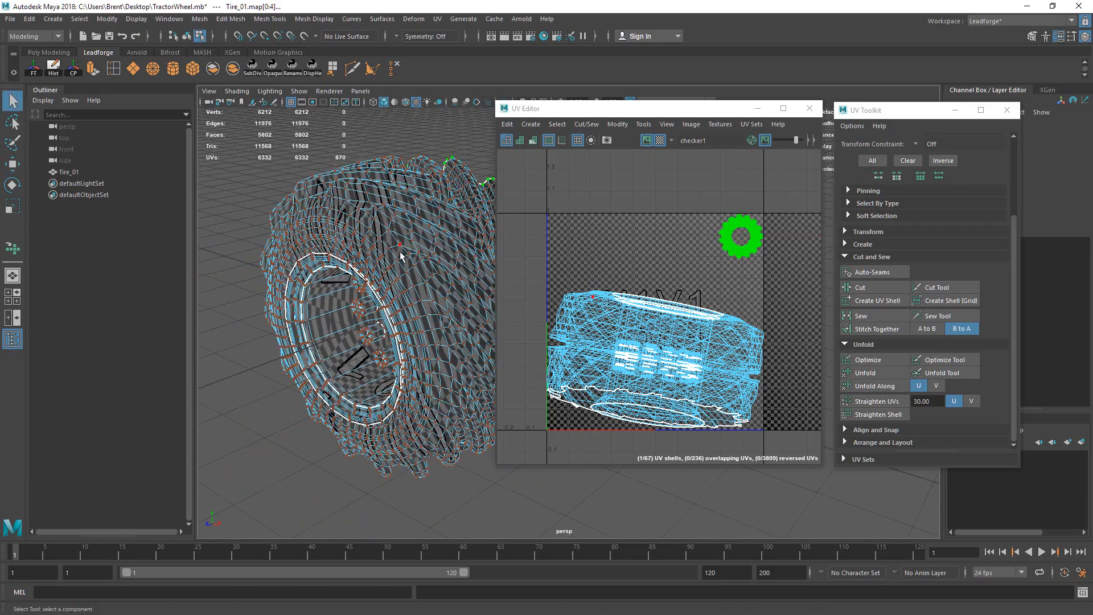
right_drag(400, 251, 396, 233)
alt+middle_drag(392, 234, 440, 239)
alt+right_drag(440, 239, 523, 204)
alt+drag(341, 285, 433, 284)
alt+right_drag(341, 318, 402, 334)
alt+drag(402, 334, 393, 267)
shift+double_click(387, 257)
Step: Add the missed sidewall edges to the seam selection and check it
alt+drag(351, 347, 376, 267)
shift+click(369, 253)
mouse_move(332, 234)
alt+mouse_down()
mouse_move(323, 247)
mouse_move(336, 324)
mouse_move(342, 244)
alt+mouse_up()
shift+click(318, 247)
alt+right_drag(341, 245, 295, 194)
alt+middle_drag(295, 194, 352, 269)
alt+drag(355, 231, 430, 274)
alt+right_drag(430, 273, 370, 293)
alt+middle_drag(370, 293, 341, 285)
alt+drag(341, 288, 336, 263)
Step: Cut the UVs along the sidewall edges and pull the new shell off the main tire shell
click(872, 288)
alt+middle_drag(336, 263, 353, 268)
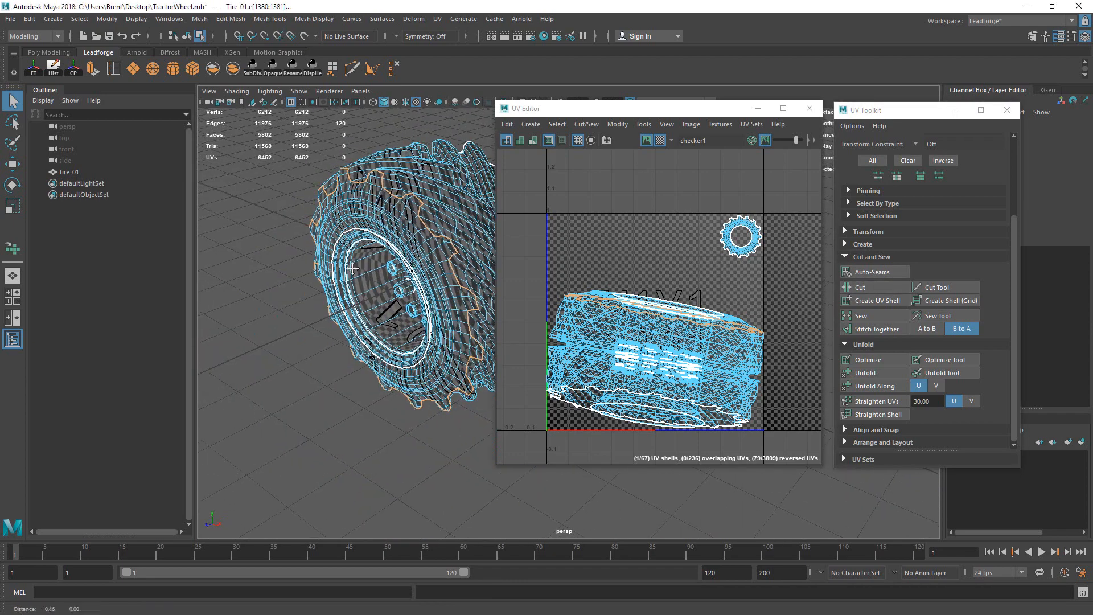
alt+drag(352, 268, 377, 249)
right_click(377, 248)
click(428, 246)
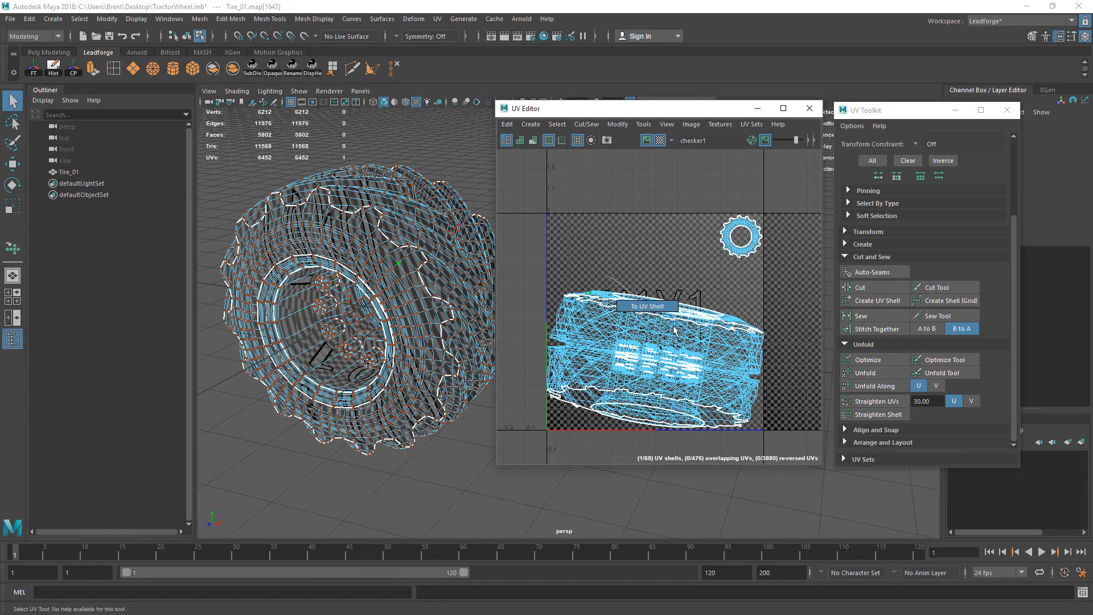
double_click(638, 311)
drag(664, 312, 596, 229)
scroll(582, 237, down, 2)
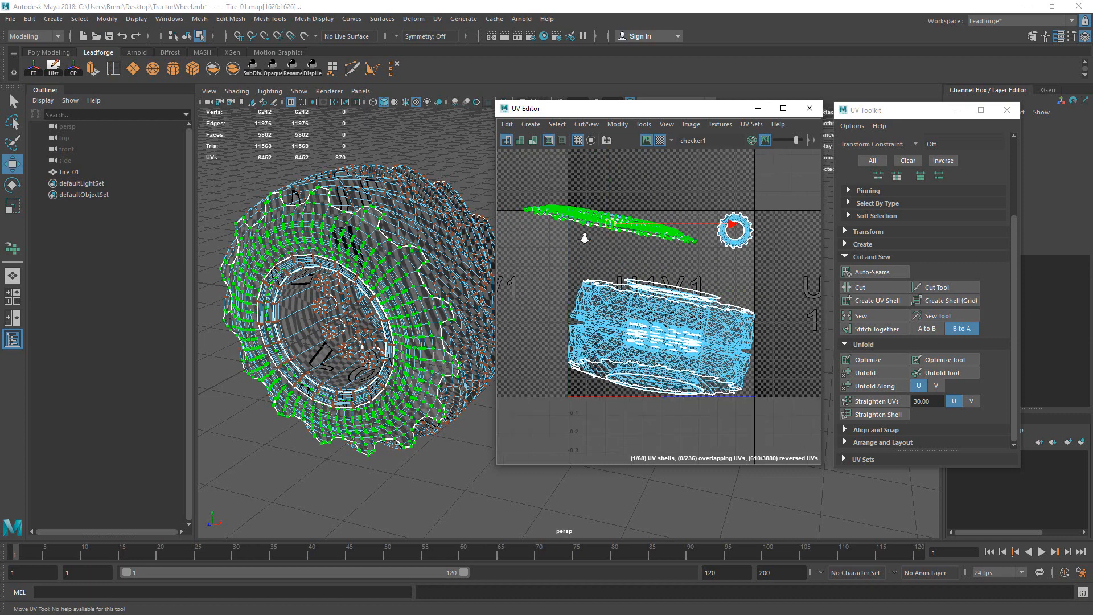
alt+middle_drag(653, 220, 655, 250)
Step: Brush-unfold the squashed sidewall shell into a flat gear ring
click(950, 376)
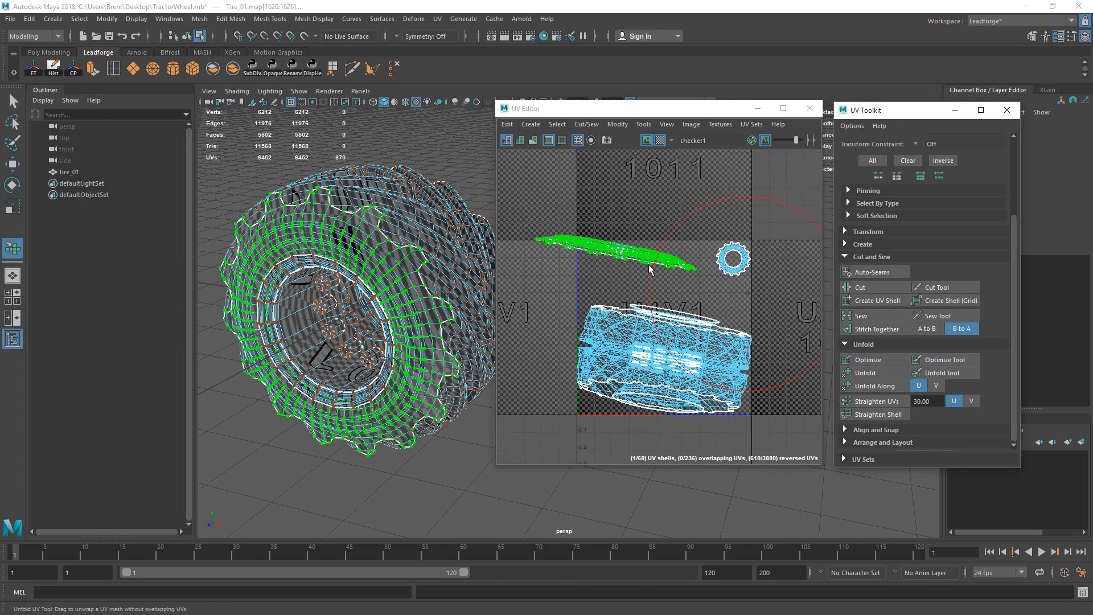
drag(639, 264, 567, 258)
alt+middle_drag(576, 267, 682, 285)
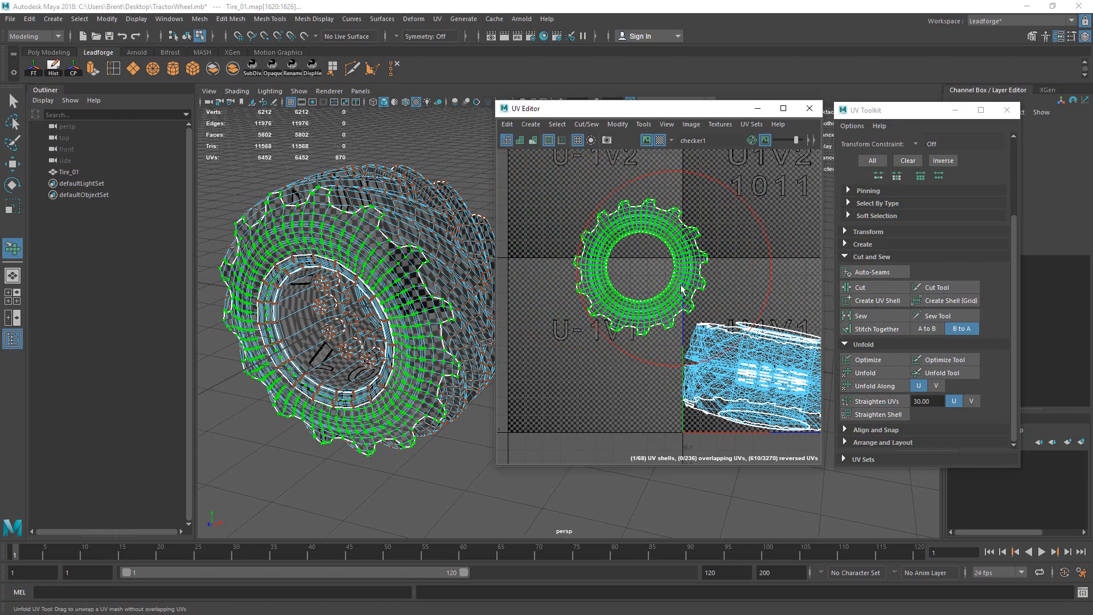
drag(672, 289, 596, 238)
mouse_move(729, 267)
alt+middle_down()
mouse_move(632, 283)
mouse_move(697, 278)
alt+middle_up()
key(q)
Step: Move the gear shell into the upper tile and shrink it to about 40% beside the small ring
click(632, 283)
drag(692, 265, 608, 205)
ctrl+right_drag(647, 230, 723, 281)
key(w)
drag(607, 277, 709, 275)
alt+middle_drag(747, 277, 635, 267)
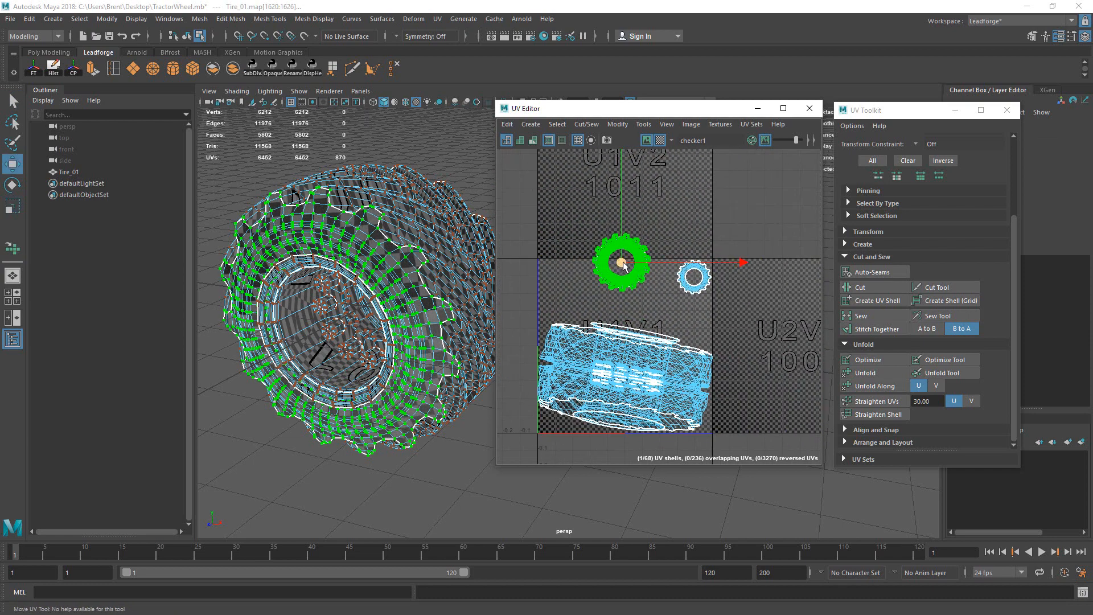
drag(623, 265, 657, 281)
key(r)
alt+drag(475, 212, 434, 182)
key(F8)
alt+drag(367, 189, 452, 244)
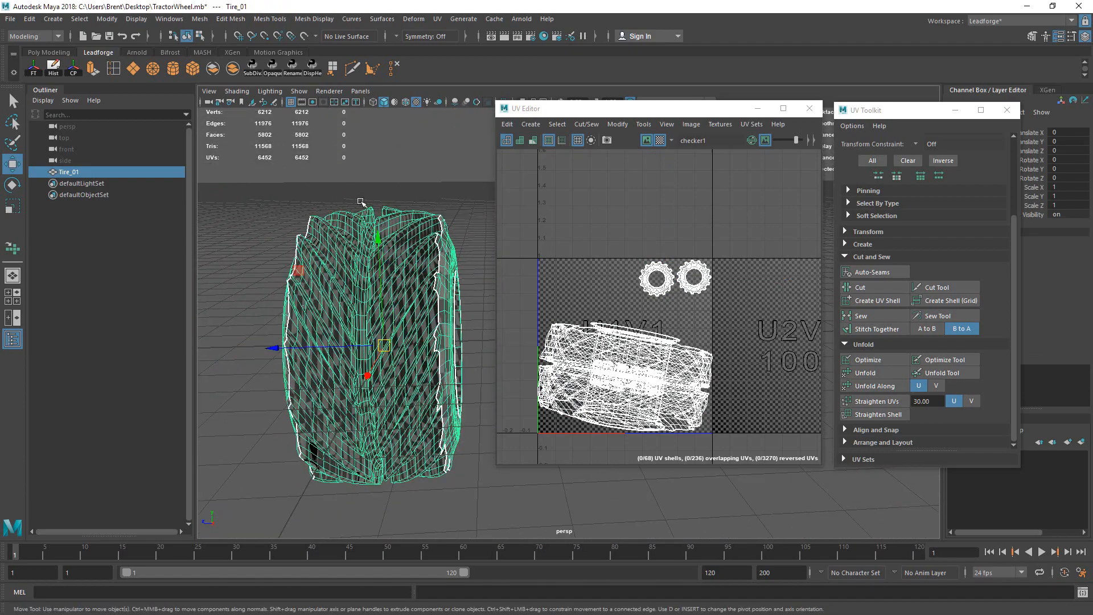
Step: Orbit around the tread and sidewall lettering to check the checker pattern
alt+drag(325, 292, 399, 269)
key(q)
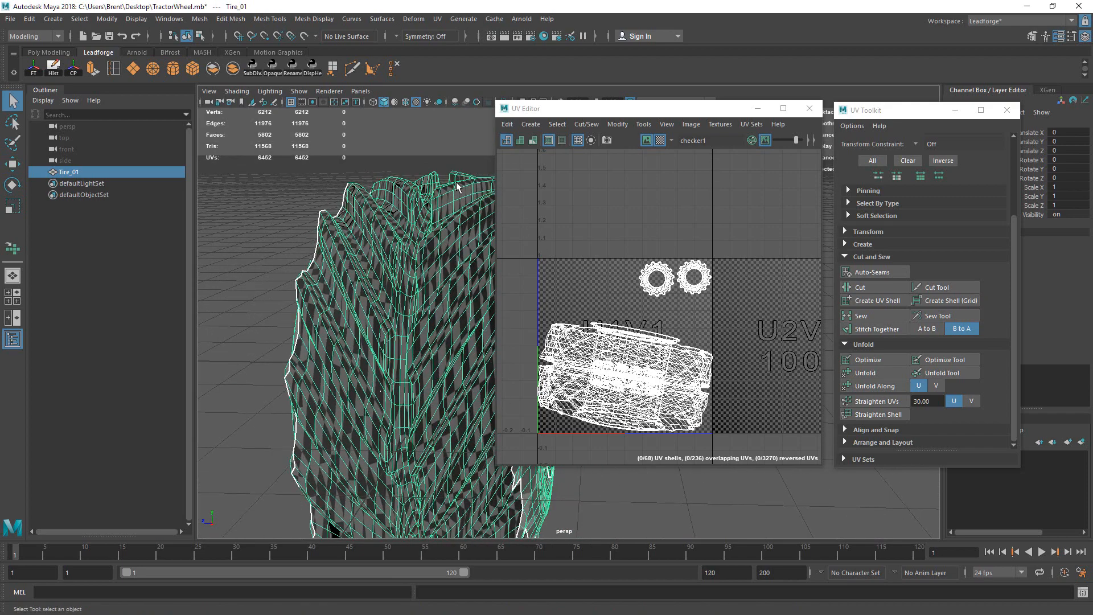
alt+drag(457, 187, 404, 303)
alt+drag(417, 261, 390, 278)
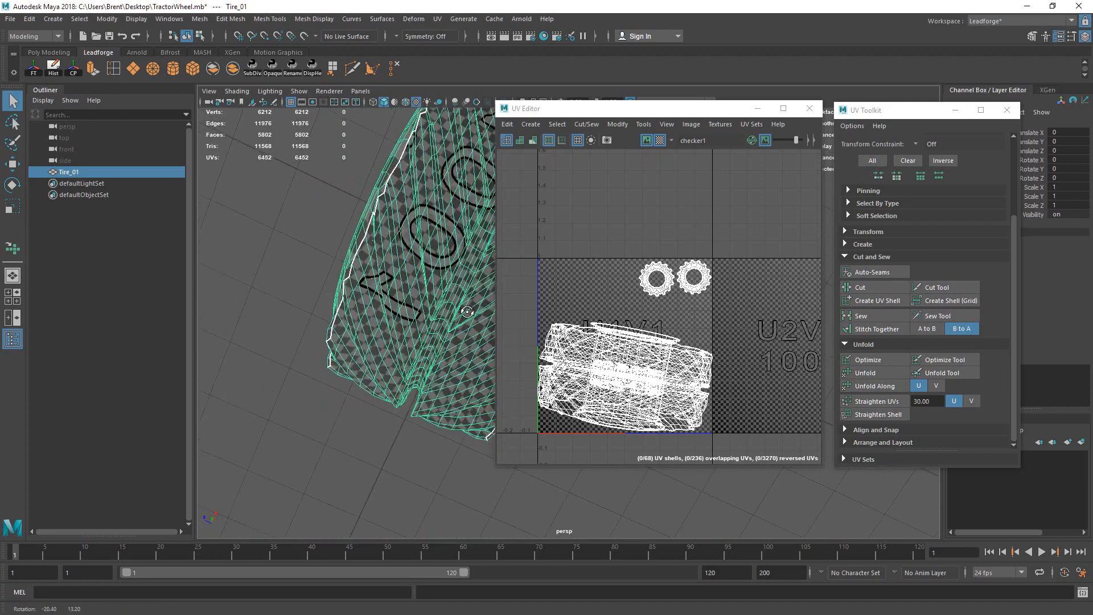
alt+middle_drag(403, 269, 411, 290)
mouse_move(411, 289)
alt+mouse_down()
mouse_move(369, 324)
mouse_move(416, 282)
alt+mouse_up()
alt+middle_drag(415, 282, 426, 281)
Step: Switch the tire to Edge mode and select the seam edge near the rim
right_drag(426, 278, 408, 253)
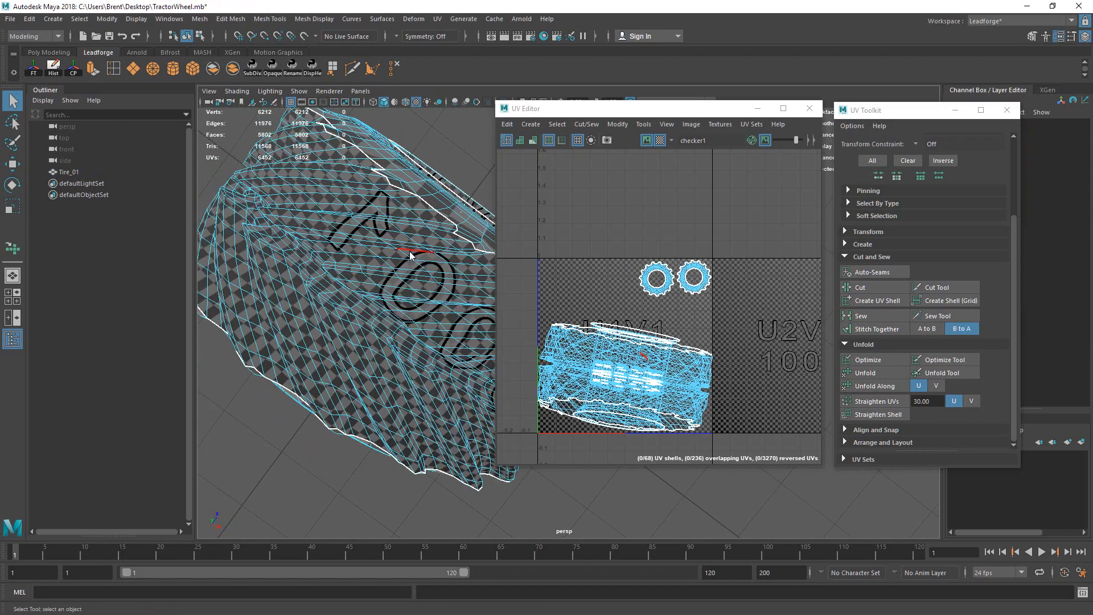
right_click(410, 252)
alt+middle_drag(370, 257, 399, 291)
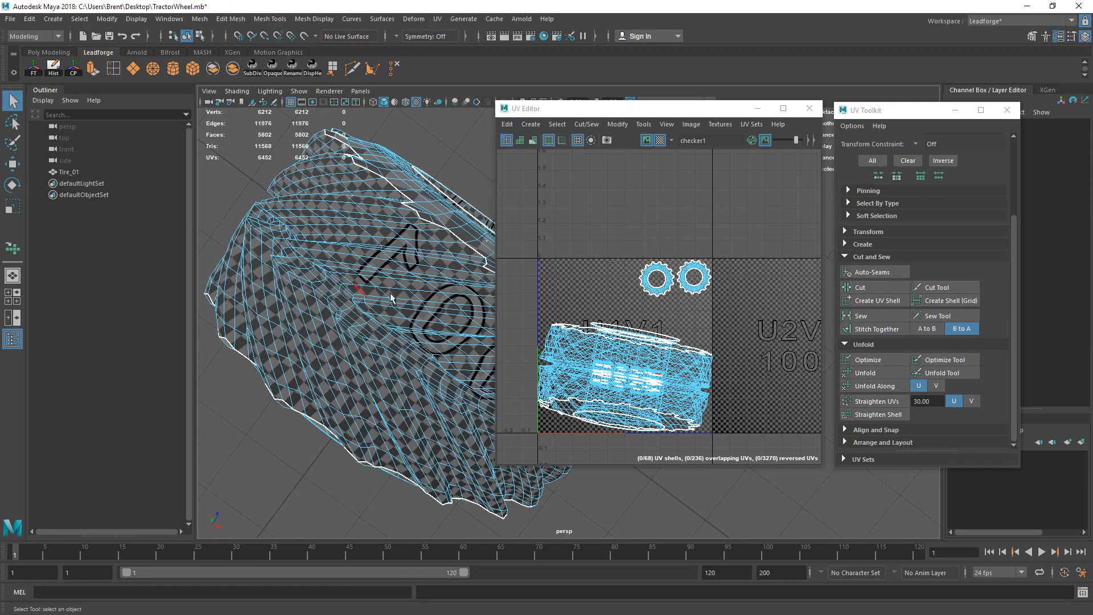
alt+drag(446, 270, 401, 290)
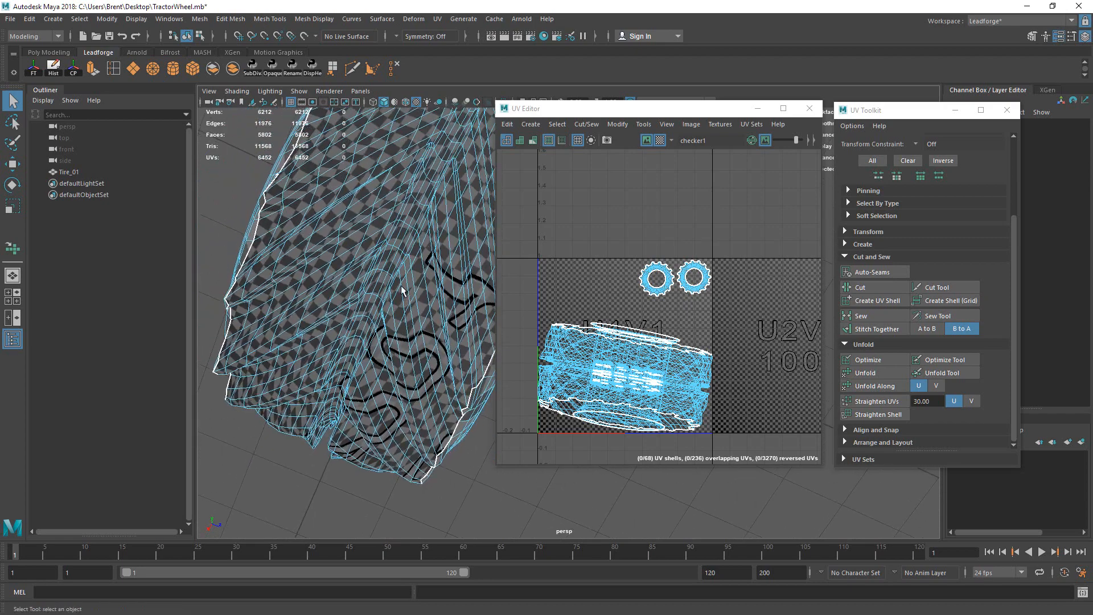
click(406, 228)
alt+drag(411, 234, 359, 265)
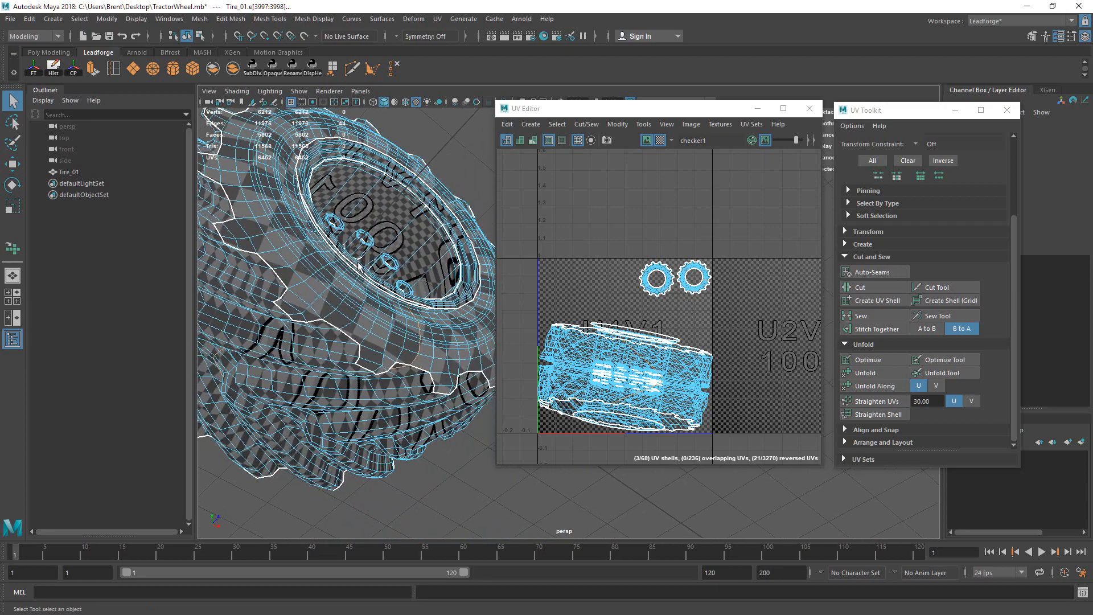
Step: Move the large tire UV shell out into the U-1 tile on the left
right_drag(597, 345, 575, 342)
click(584, 345)
alt+drag(568, 334, 662, 325)
click(708, 357)
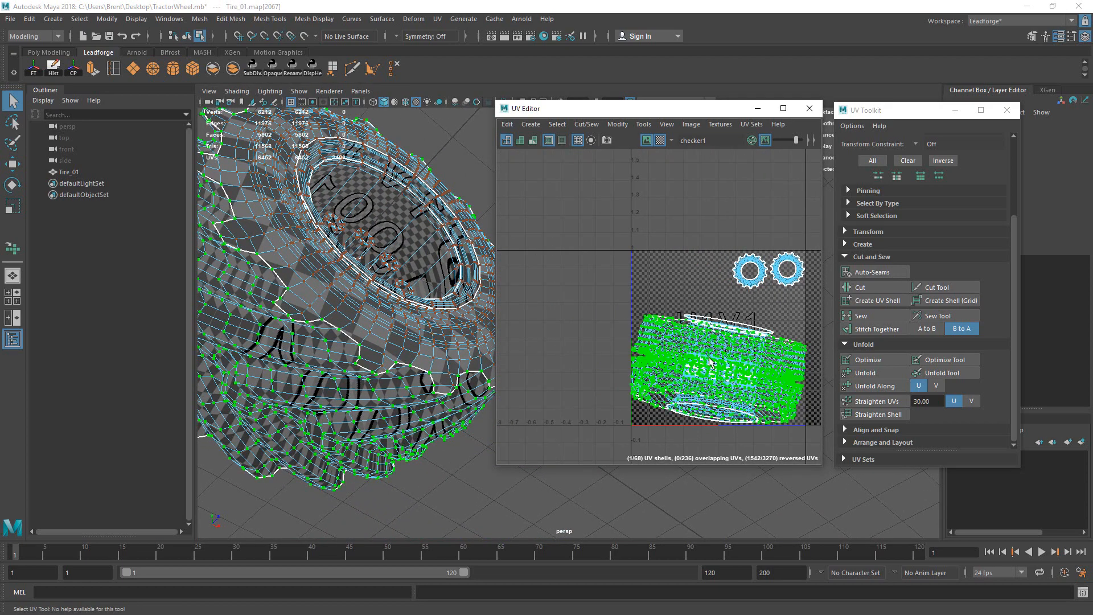
drag(719, 369, 554, 234)
alt+middle_drag(555, 234, 638, 278)
drag(637, 284, 638, 318)
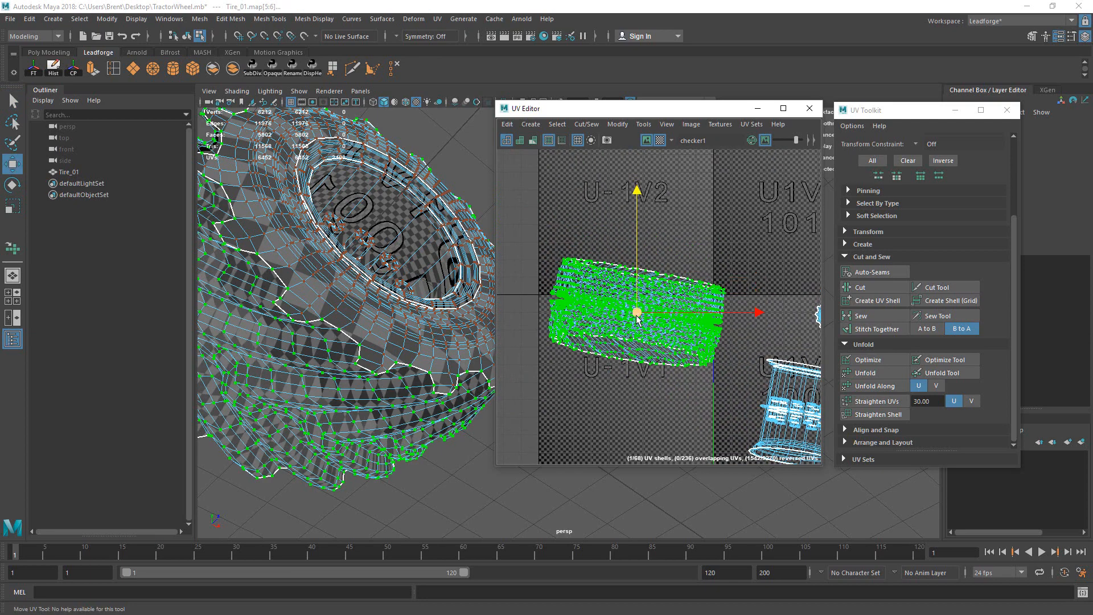
Step: Select the rim seam edges on the tire hub in edge mode
right_drag(658, 283, 656, 259)
click(403, 340)
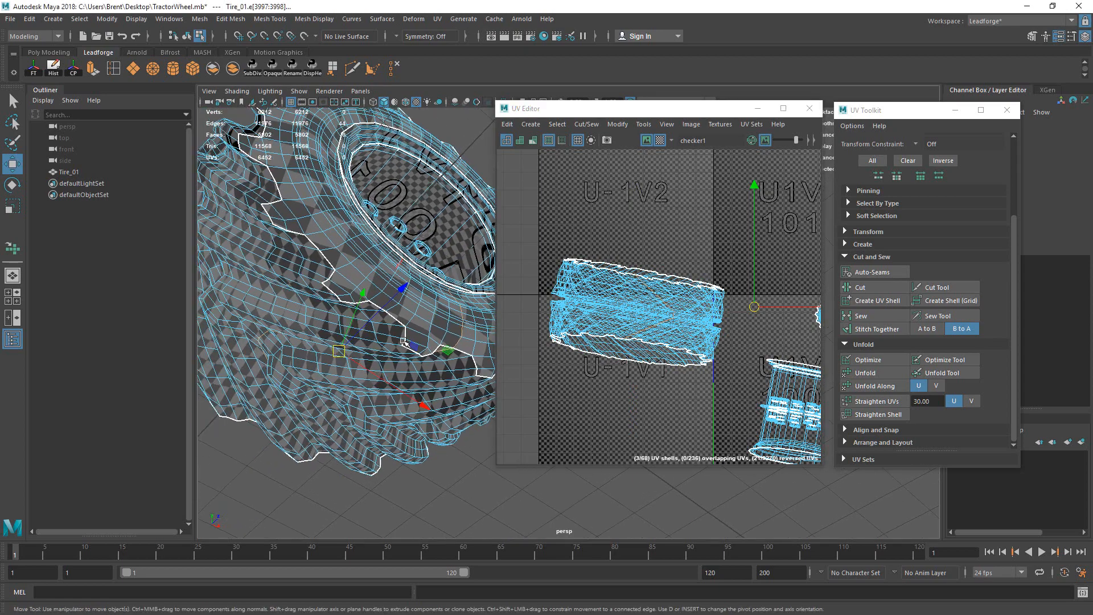
scroll(683, 313, up, 10)
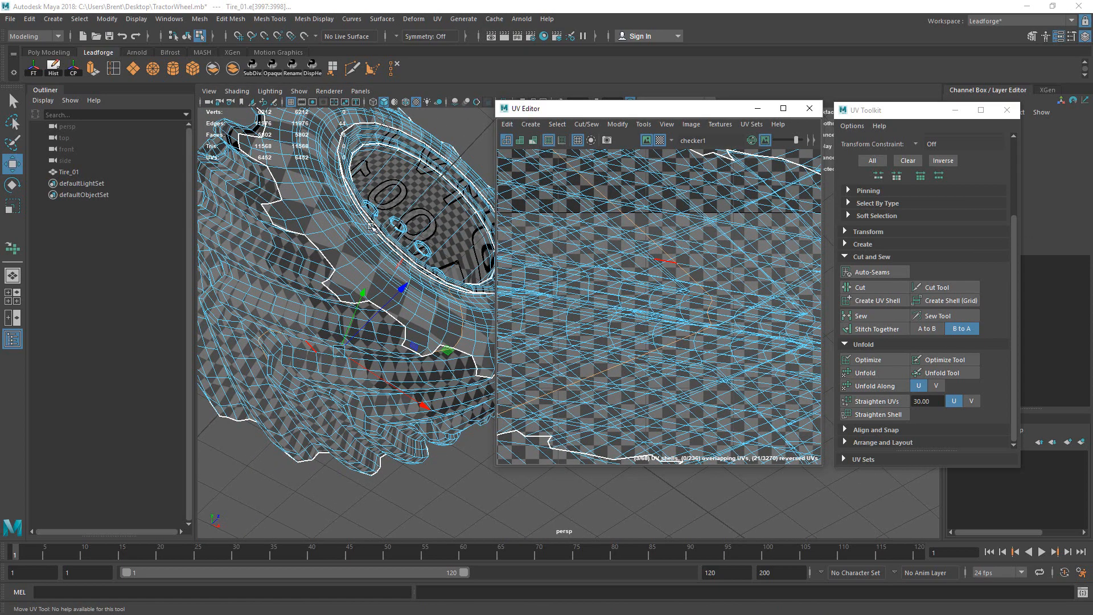
alt+drag(371, 226, 406, 261)
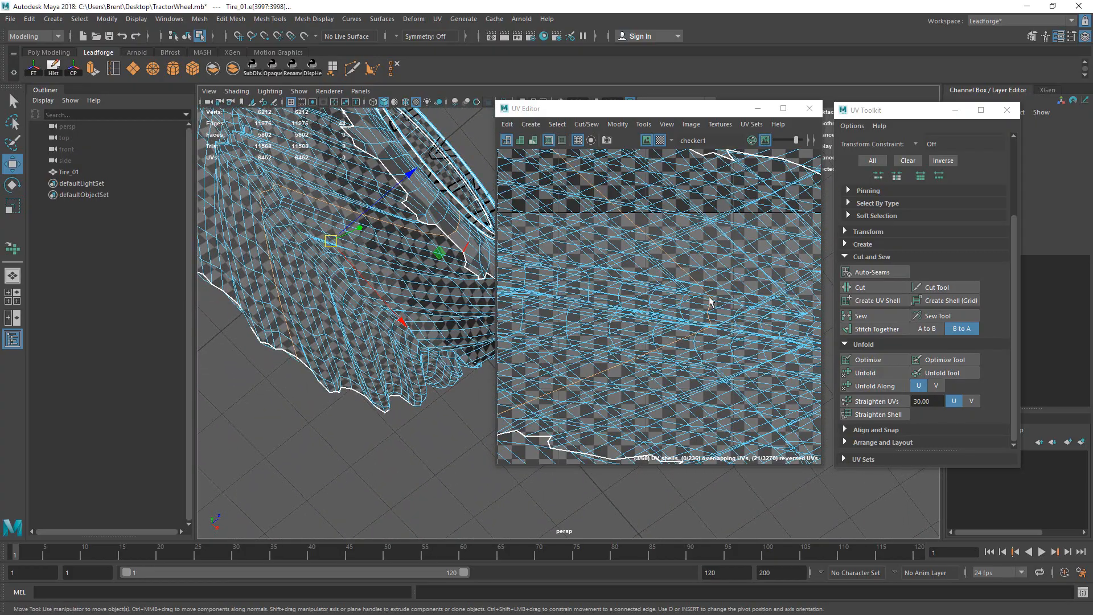
scroll(708, 298, up, 6)
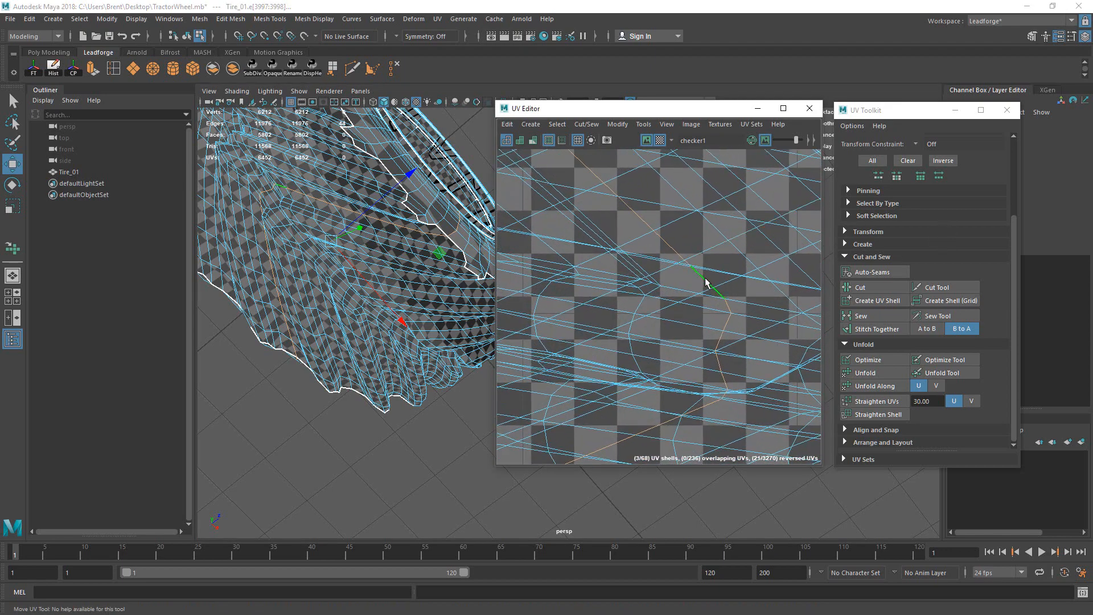
click(706, 282)
Step: Cut the tire's UVs along the selected rim edges with UV Toolkit's Cut
scroll(706, 276, down, 10)
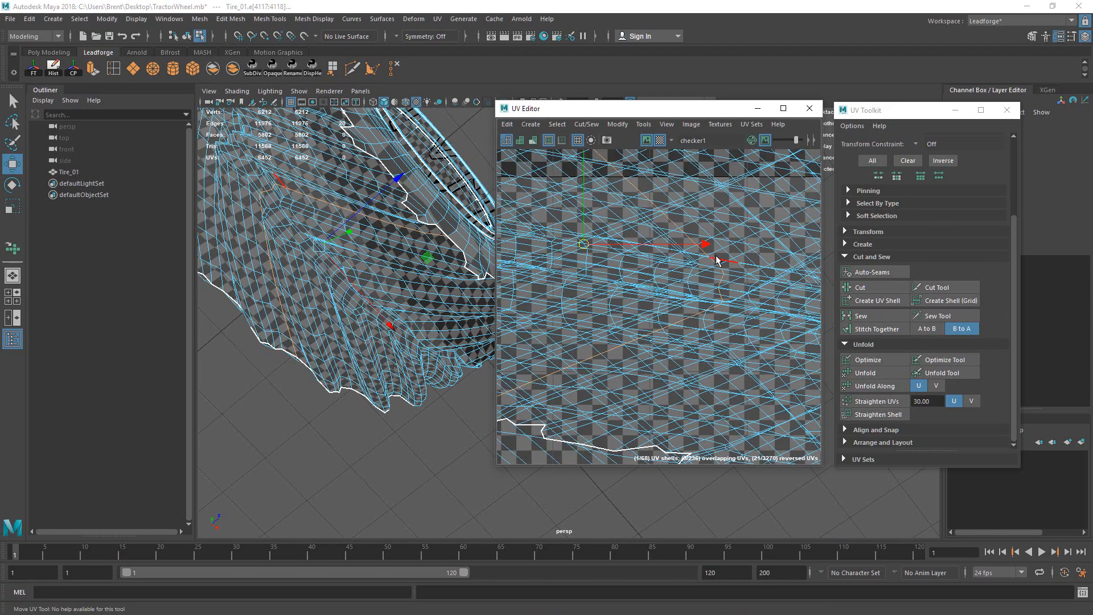
alt+middle_drag(814, 334, 683, 299)
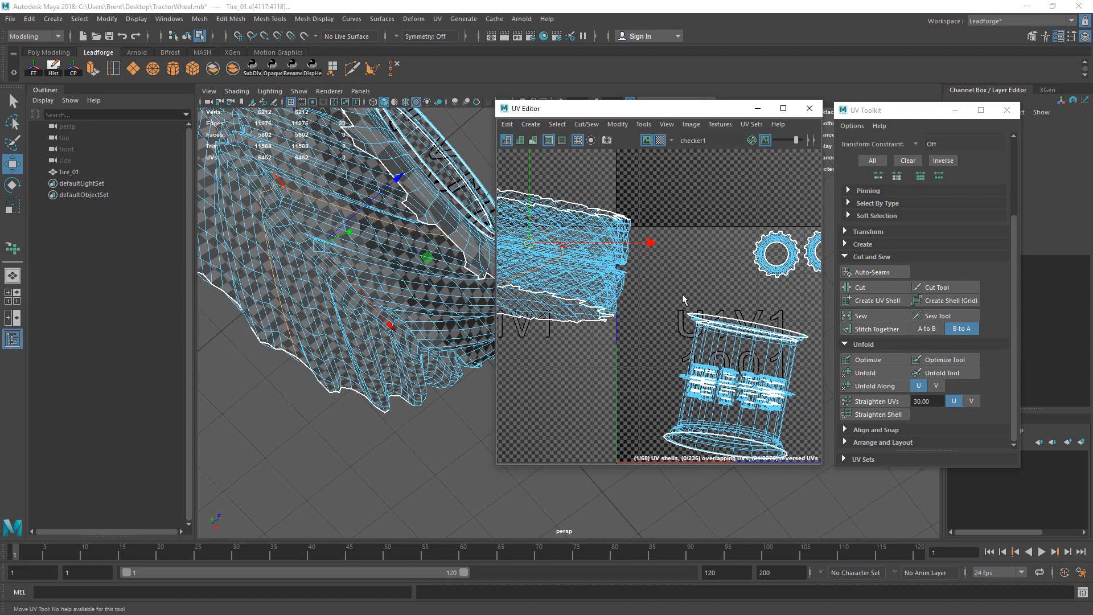
alt+right_drag(683, 300, 579, 319)
alt+middle_drag(579, 319, 672, 356)
alt+middle_drag(673, 284, 613, 256)
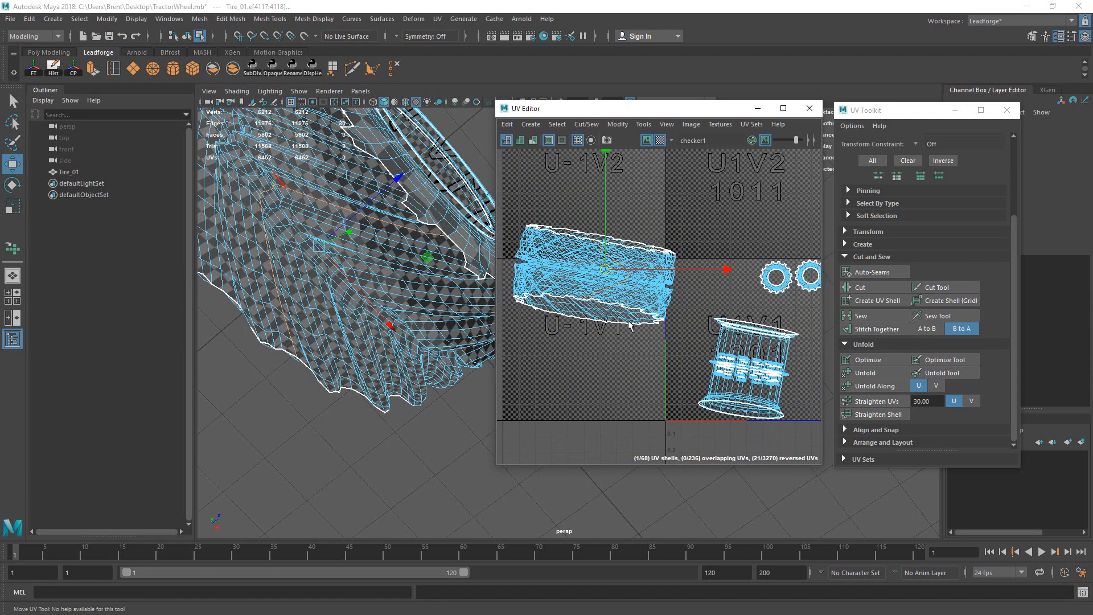
alt+middle_drag(605, 255, 649, 279)
alt+right_drag(649, 278, 729, 272)
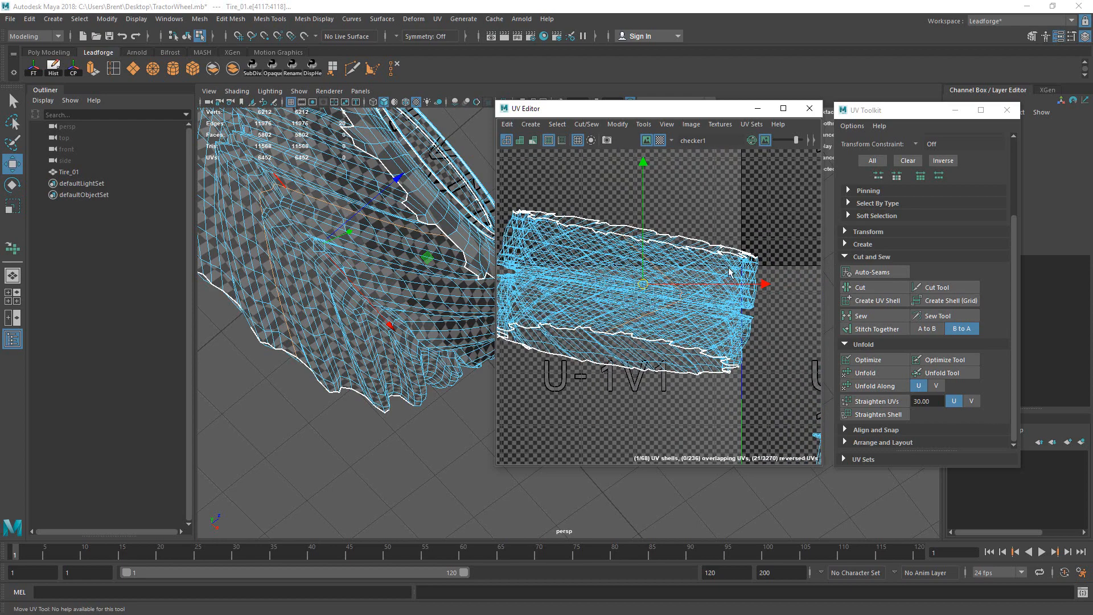
alt+drag(273, 255, 326, 232)
click(871, 288)
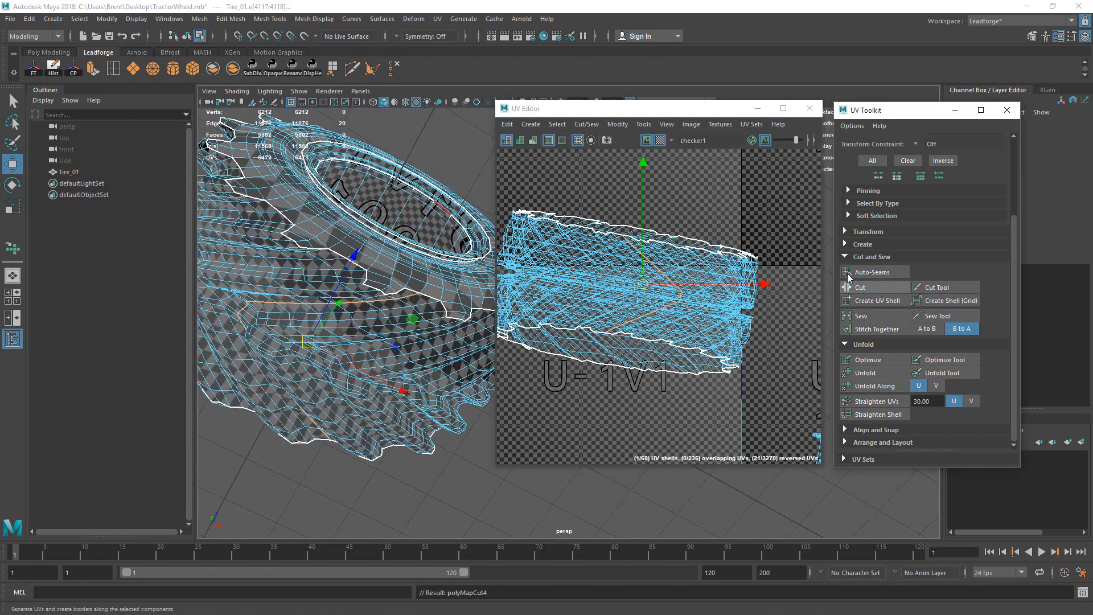
Step: Convert the selection to its UV shell and unfold it flat, repeating the unfold
right_click(678, 269)
click(702, 273)
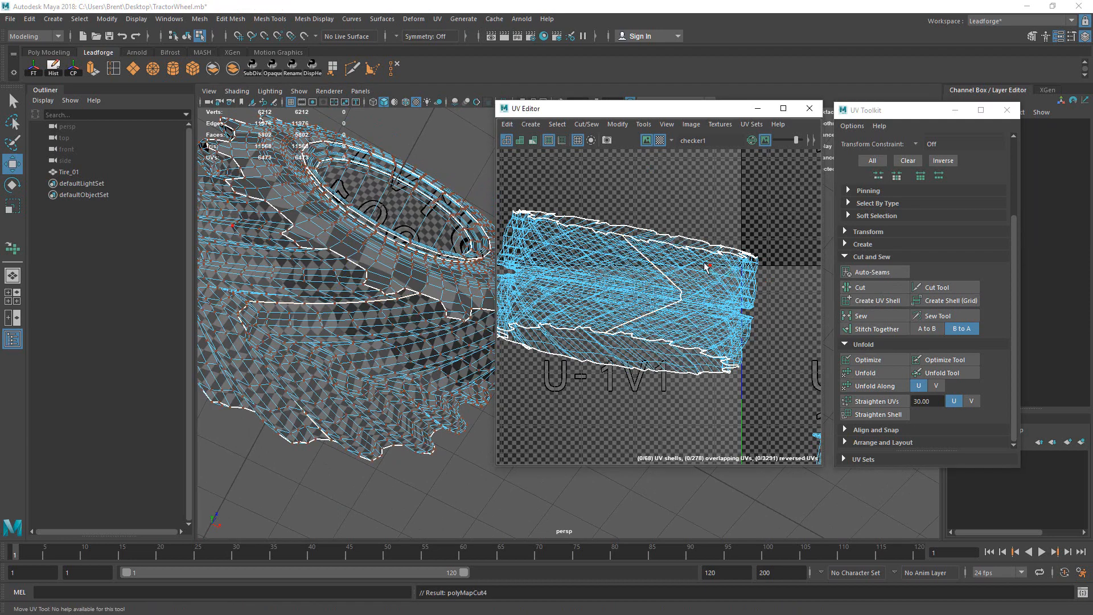
ctrl+right_drag(790, 315, 790, 314)
click(875, 372)
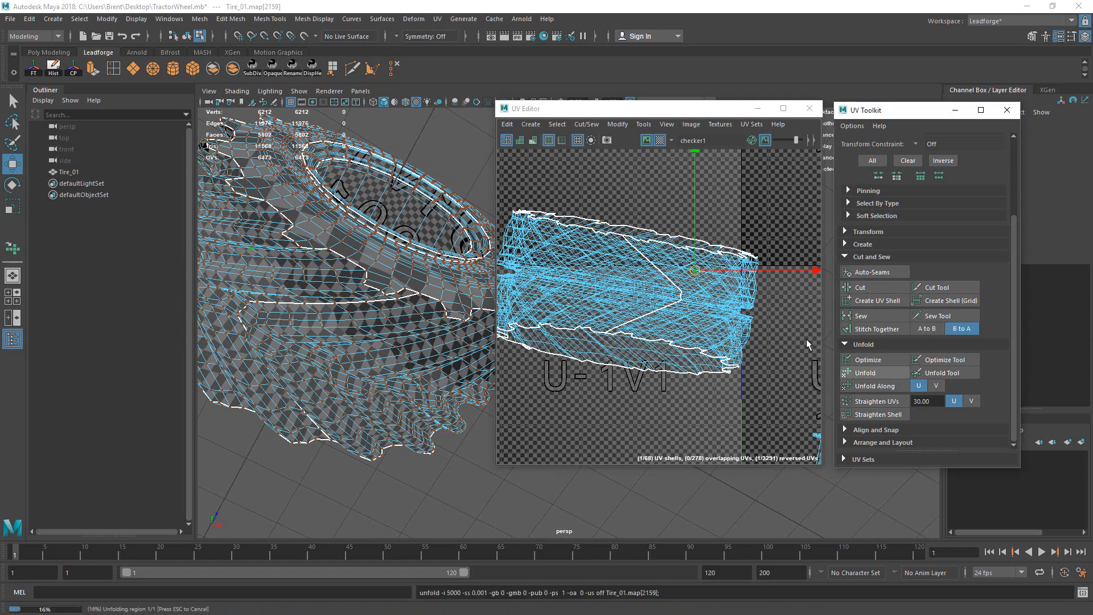
scroll(698, 281, up, 3)
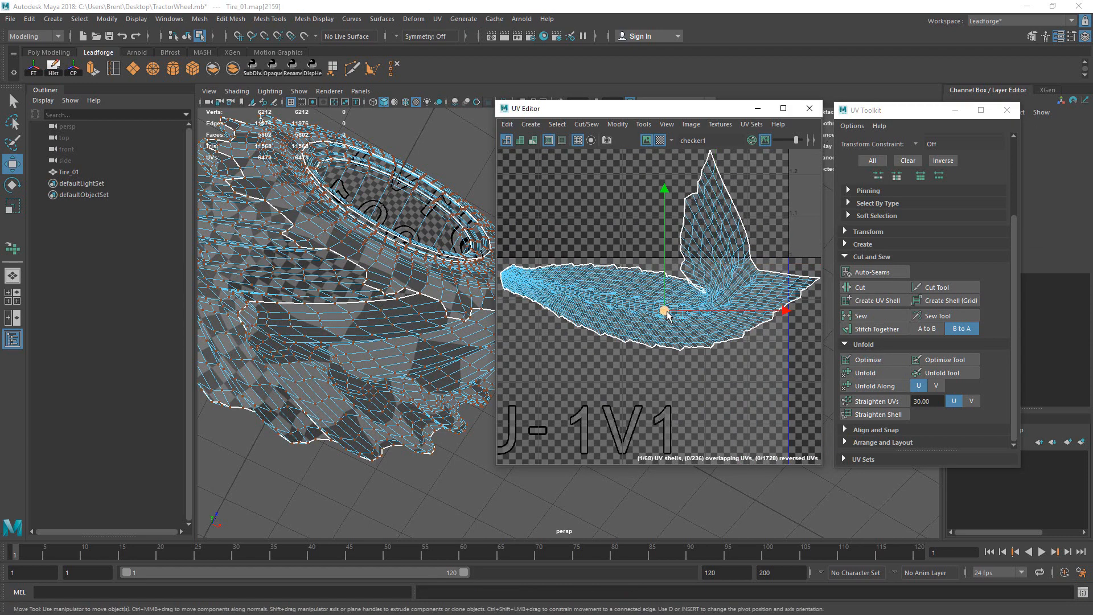
key(g)
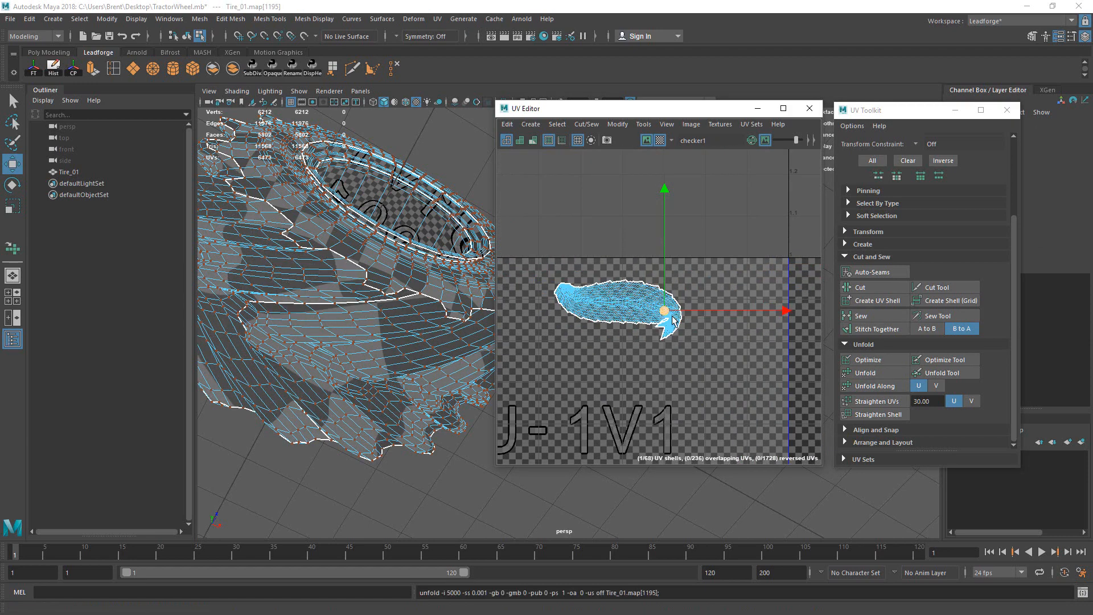
click(677, 321)
key(g)
Step: Refine the unfolded shell with the Unfold Tool brush, then deselect and frame it
alt+right_drag(717, 287, 545, 332)
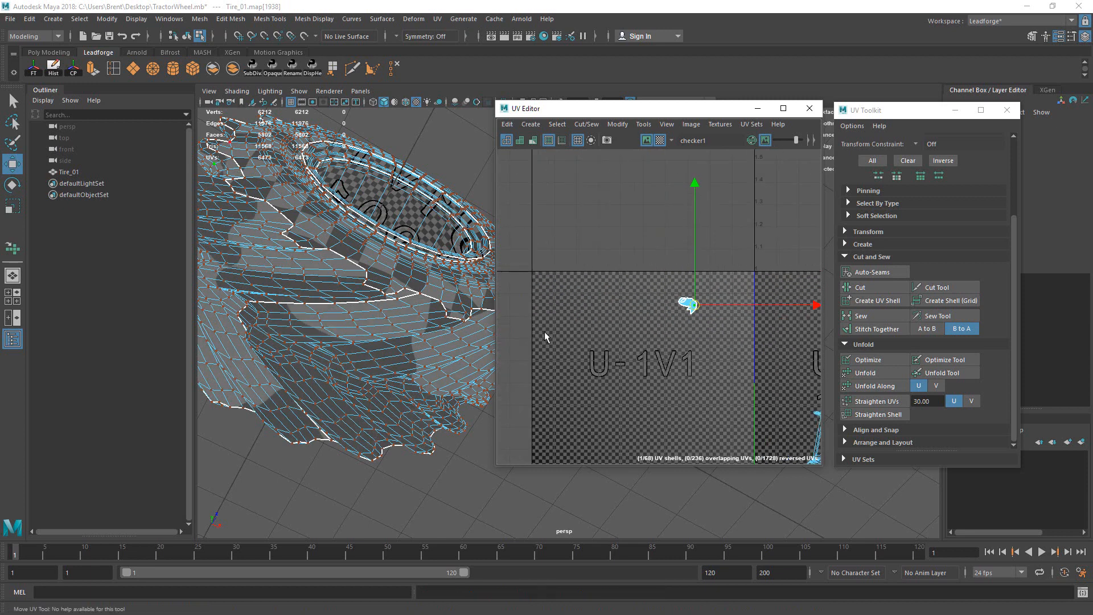
alt+middle_drag(662, 285, 590, 276)
drag(572, 258, 674, 319)
alt+right_drag(690, 288, 591, 233)
alt+middle_drag(621, 247, 647, 247)
click(941, 373)
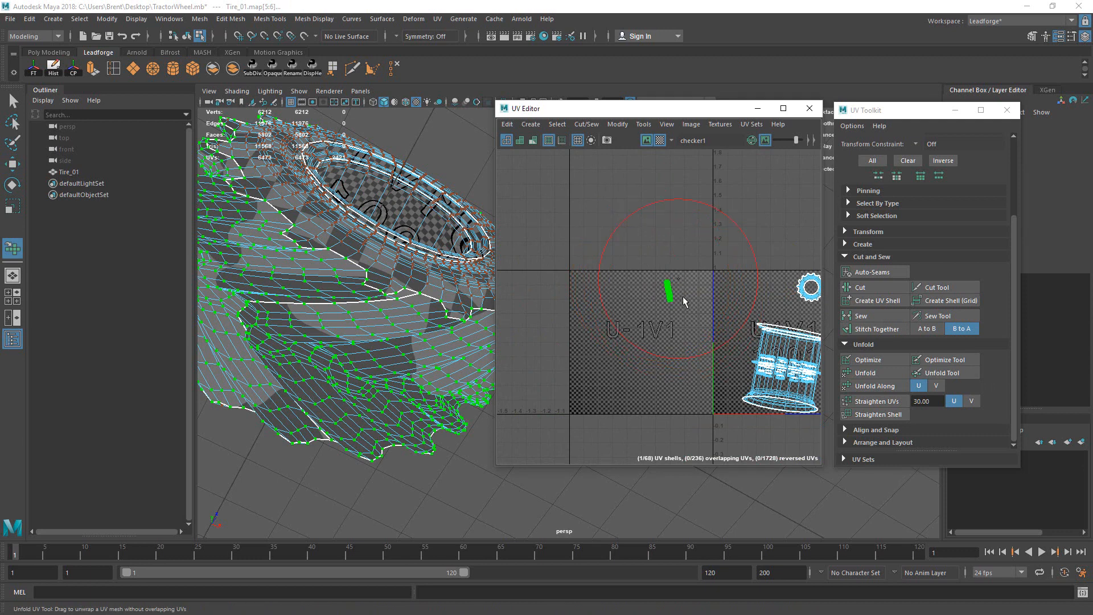
key(q)
click(698, 293)
key(f)
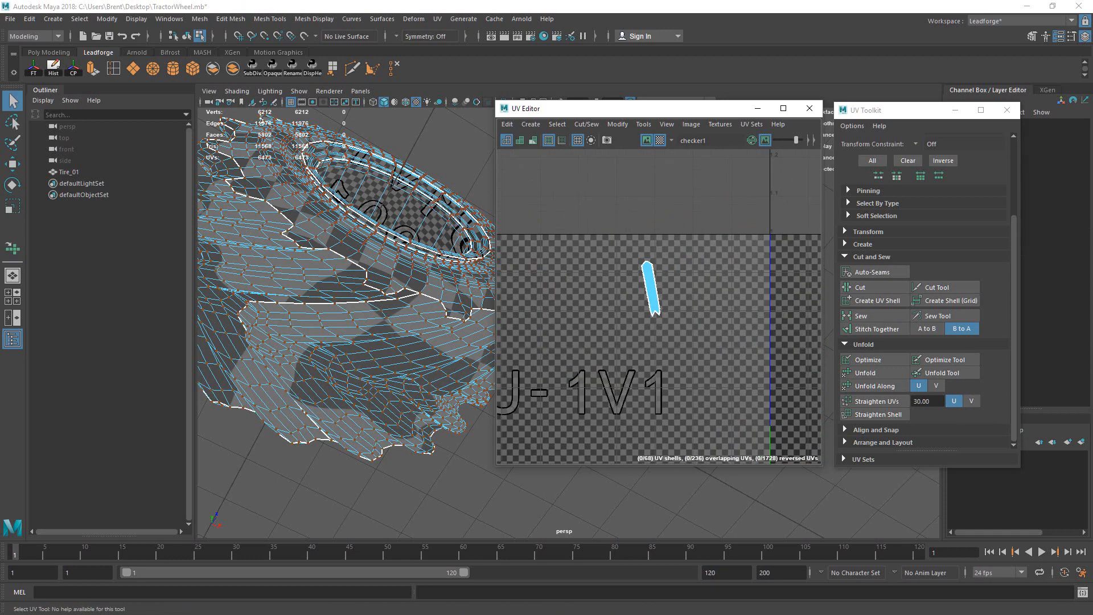
Step: Marquee-select the whole tread strip shell and zoom out to show the 0–1 tile
scroll(667, 242, up, 5)
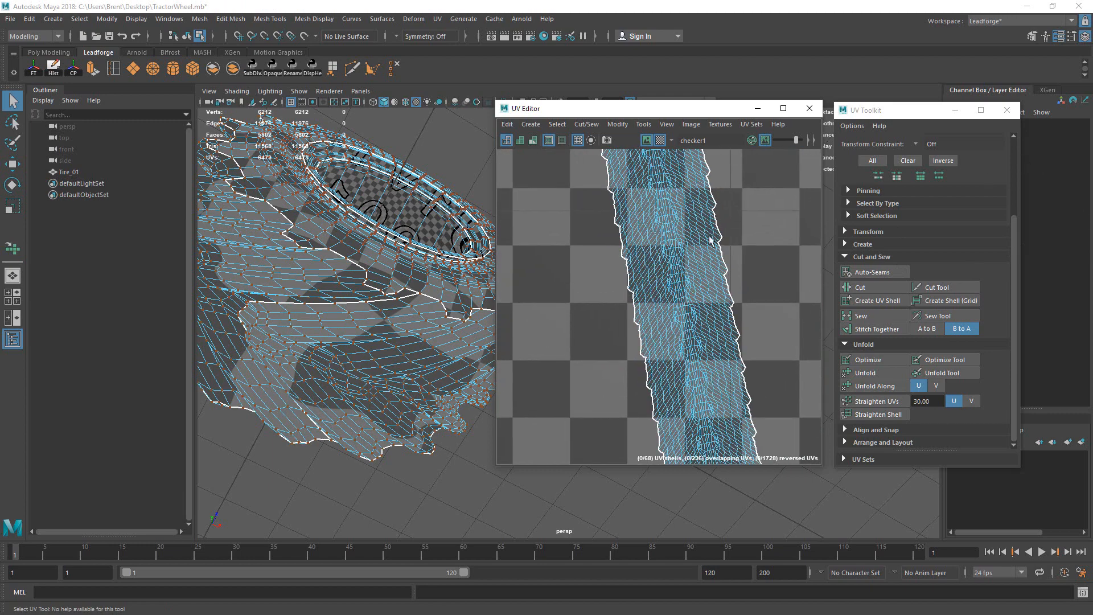
scroll(699, 261, down, 5)
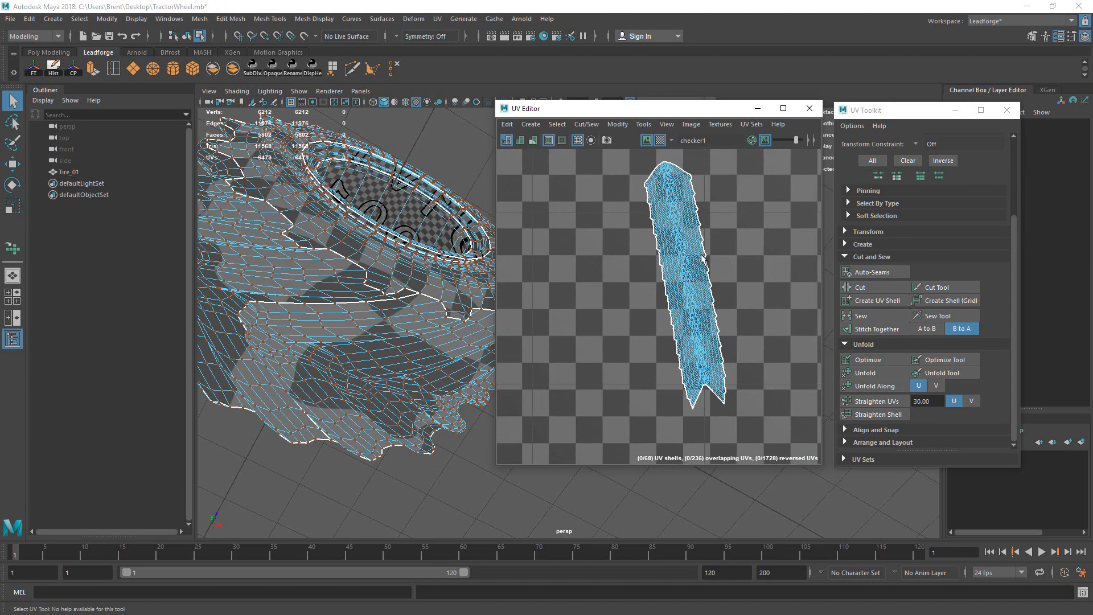
drag(625, 188, 732, 302)
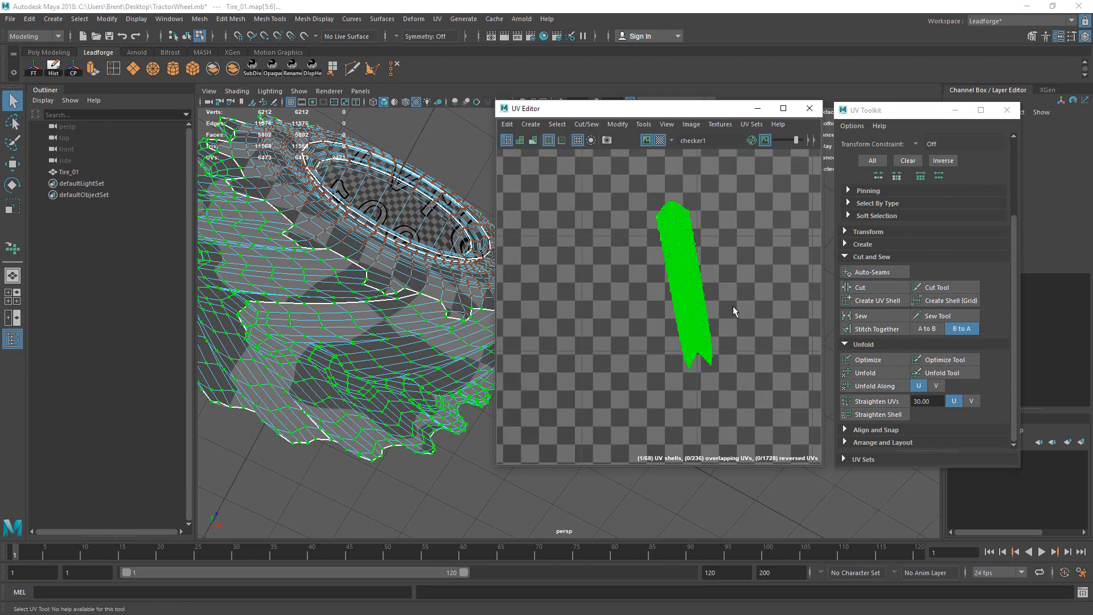
alt+right_drag(733, 306, 660, 333)
alt+middle_drag(712, 324, 509, 285)
alt+right_drag(719, 286, 560, 316)
Step: Rotate the tread strip upright, move it into the U1V1 tile and scale it to tile height
drag(703, 249, 716, 268)
key(w)
drag(590, 269, 951, 244)
key(r)
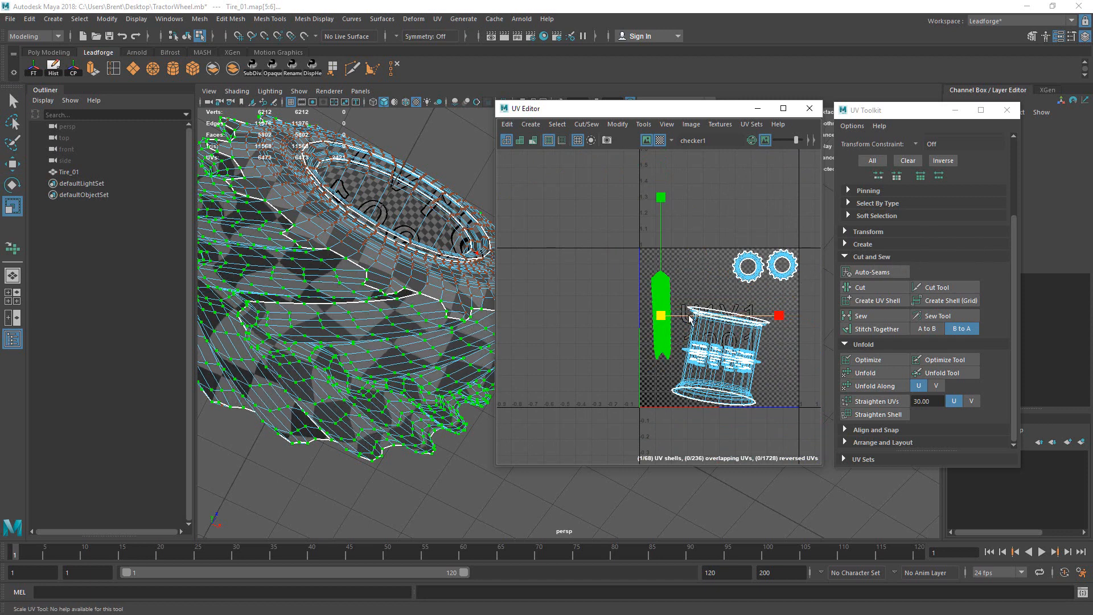
drag(665, 317, 741, 306)
Step: Fine-tune the strip's rotation and position along the tile's left edge
key(e)
drag(748, 234, 752, 238)
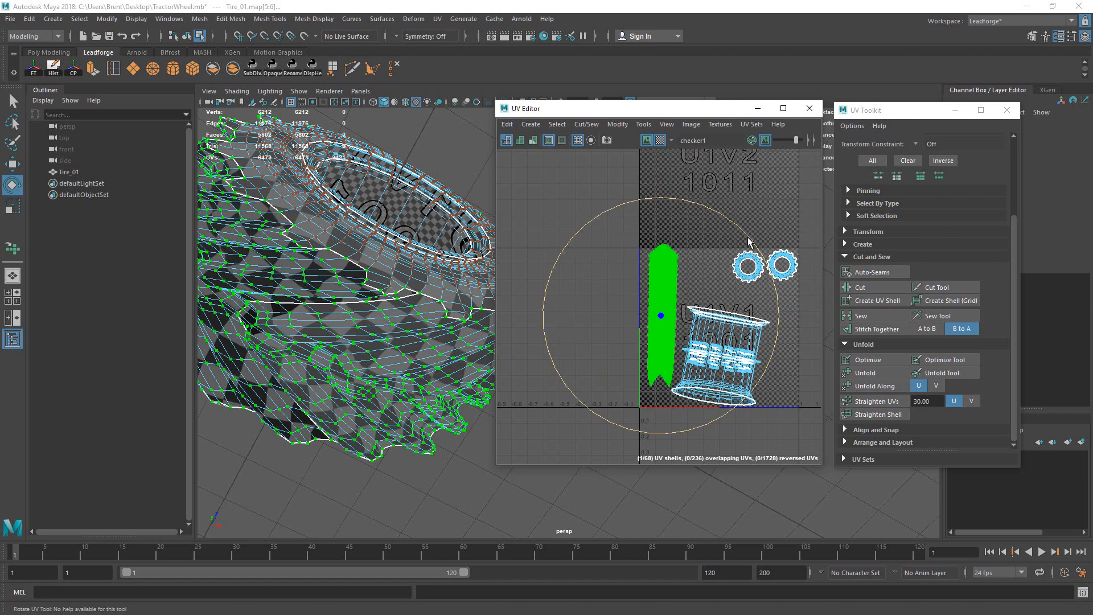
key(w)
drag(658, 317, 656, 327)
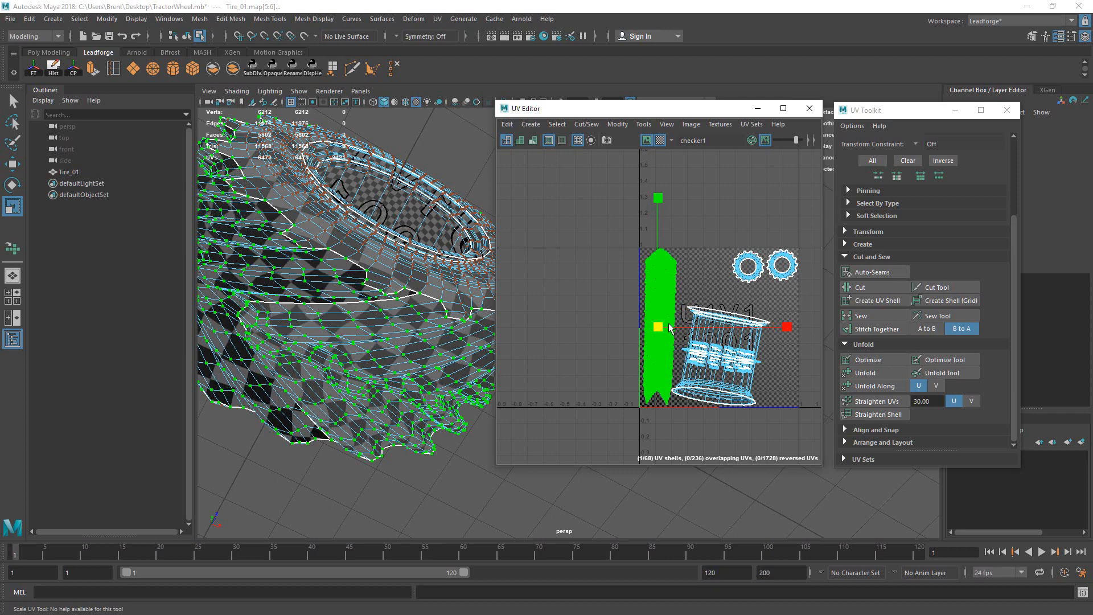
key(e)
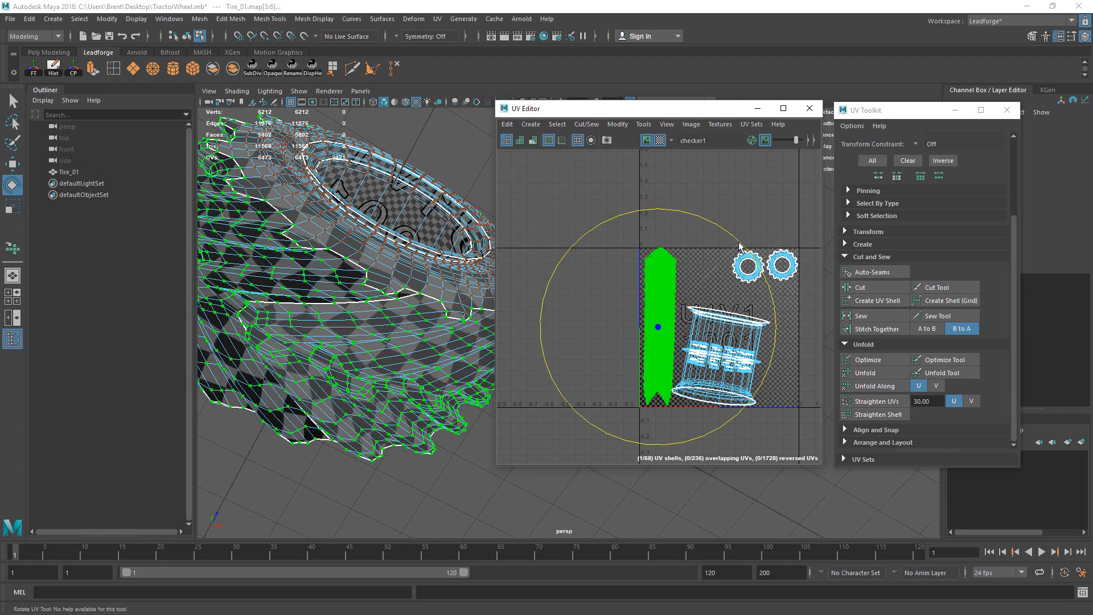
key(w)
key(e)
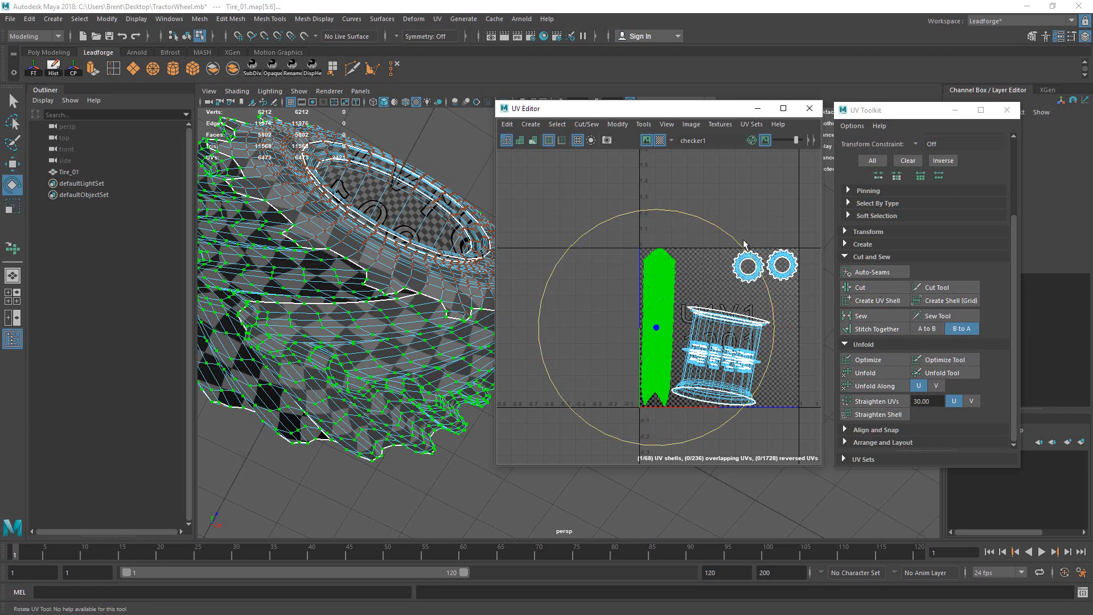
drag(736, 241, 740, 245)
key(w)
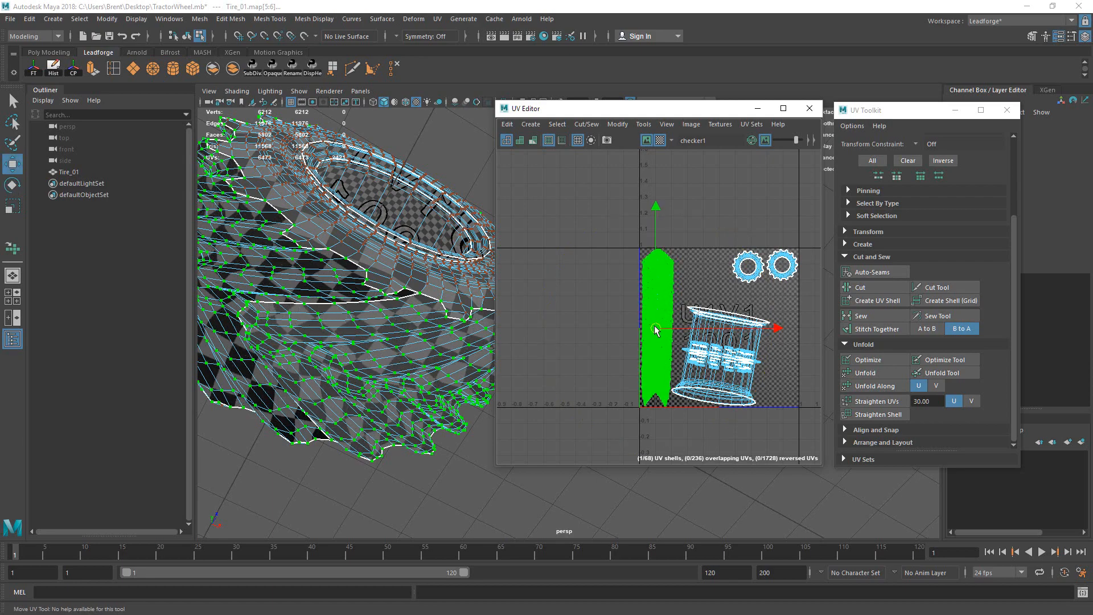
Step: Orbit the tire to check the checker wrapping the tread and rim side
alt+drag(308, 238, 375, 200)
key(q)
alt+middle_drag(376, 199, 355, 253)
alt+drag(356, 252, 410, 243)
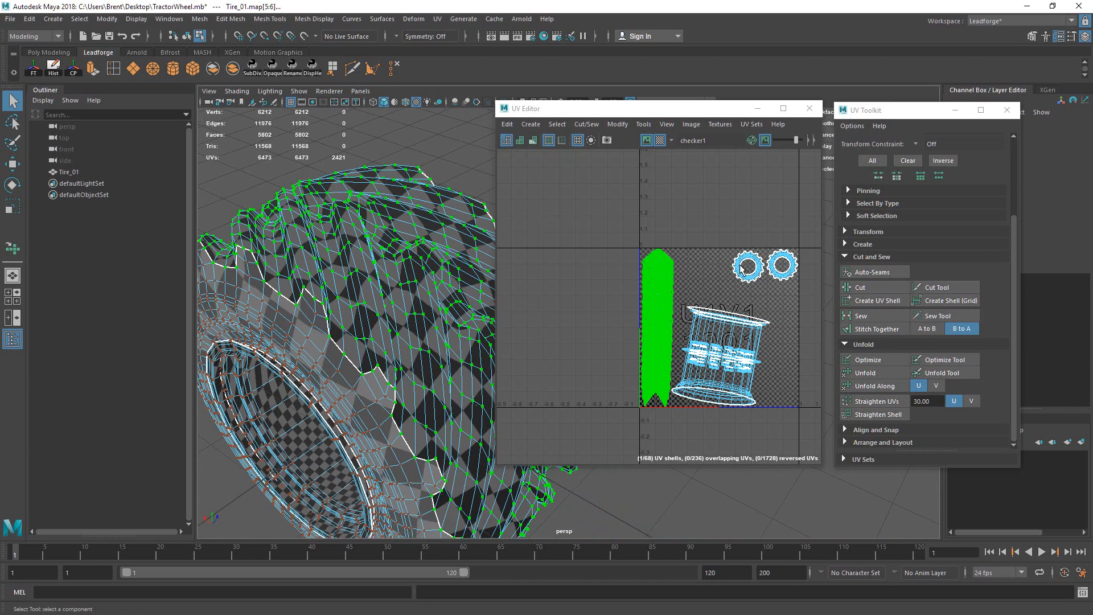
Step: Select the cylinder and small shells and move them right out of the 0–1 tile
key(e)
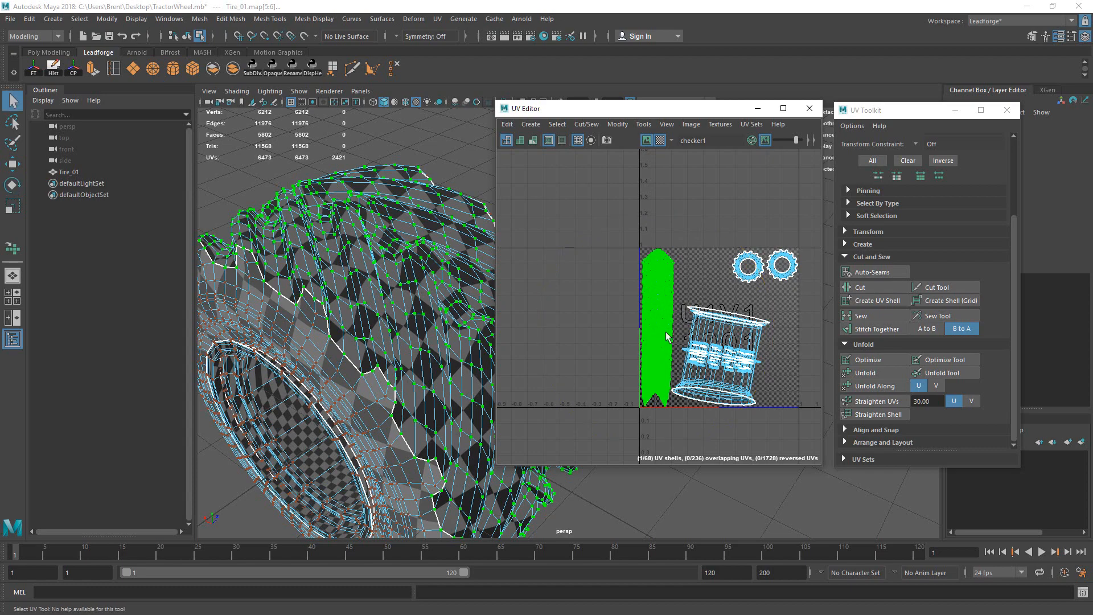
scroll(667, 335, up, 6)
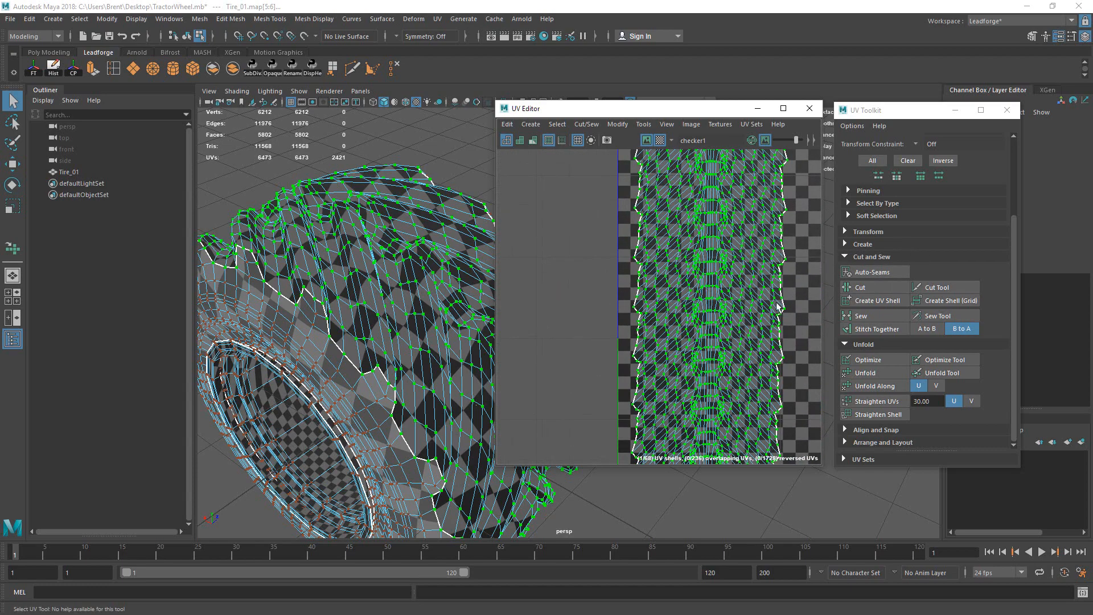
scroll(724, 301, down, 8)
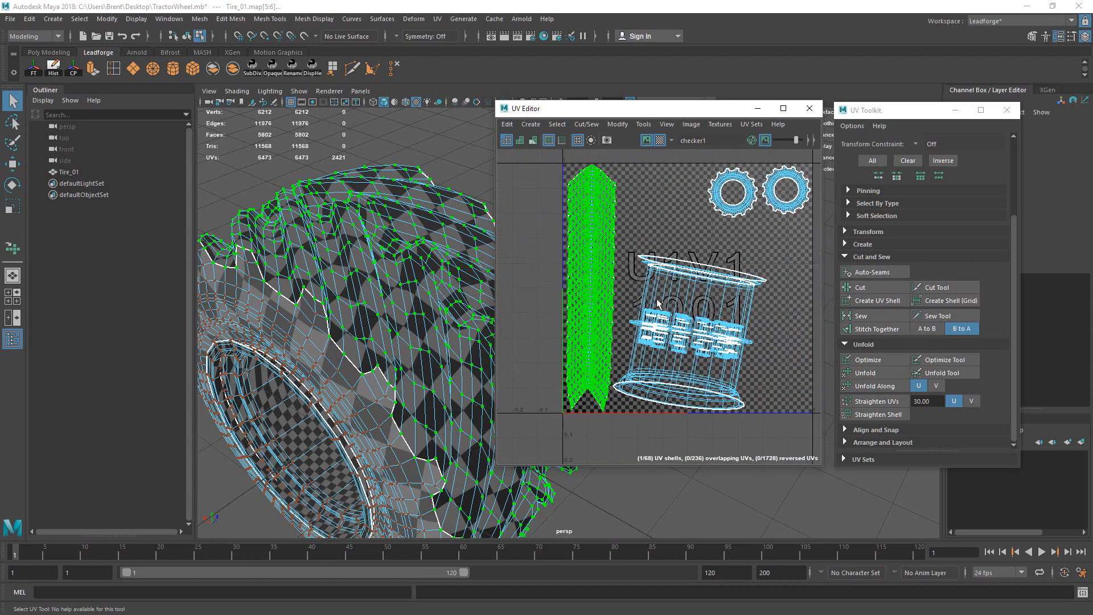
drag(628, 249, 773, 371)
alt+middle_drag(703, 306, 650, 324)
key(w)
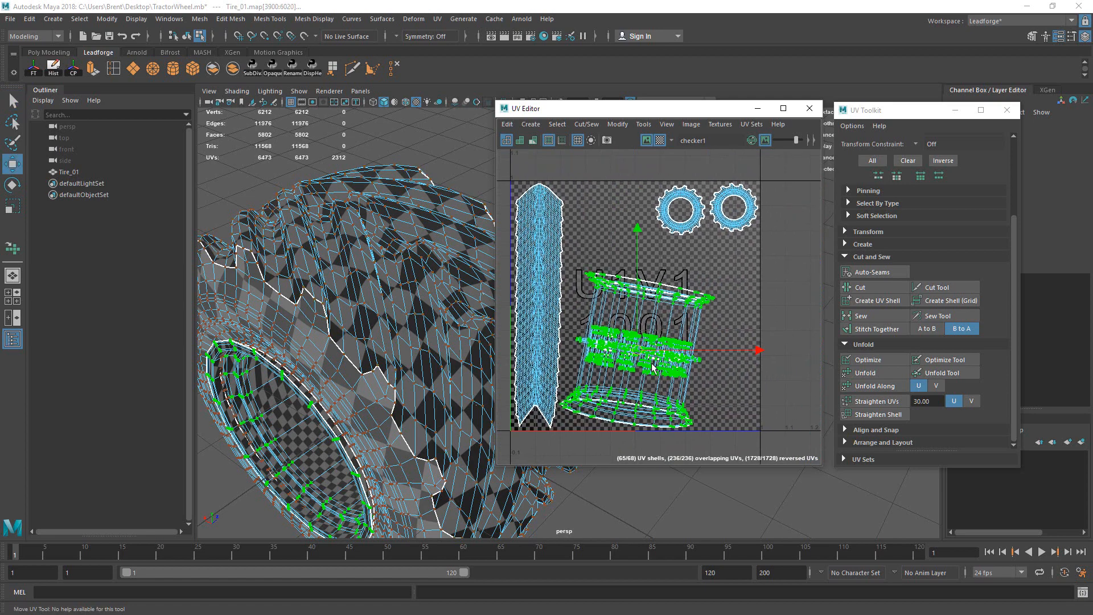
drag(647, 358, 874, 313)
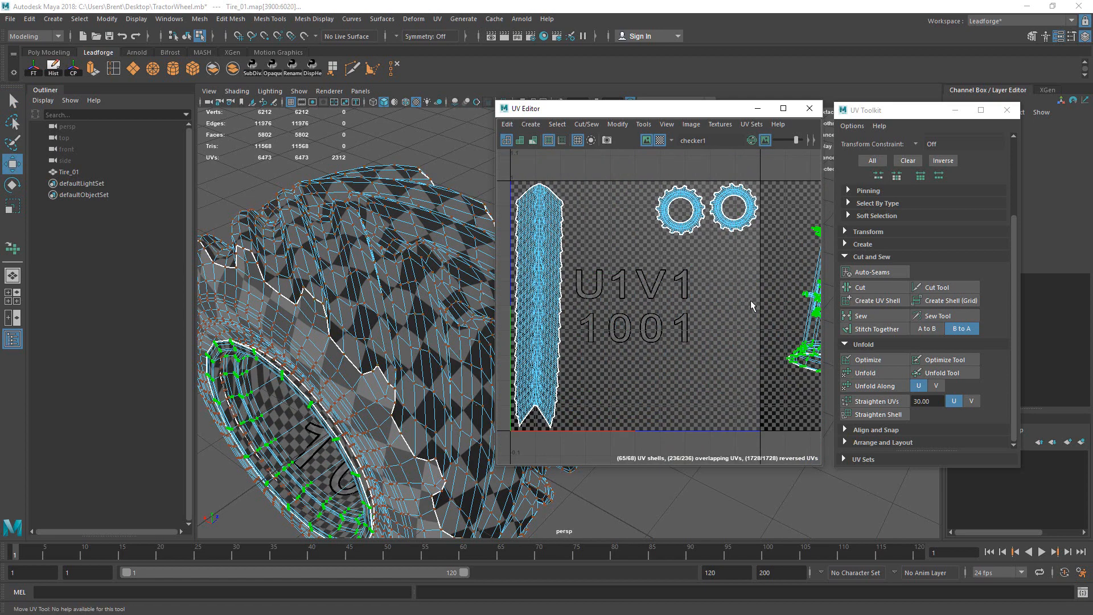
Step: Zoom in on the tread strip and select one of its edges
alt+right_drag(565, 291, 813, 259)
alt+right_drag(634, 317, 732, 293)
click(635, 294)
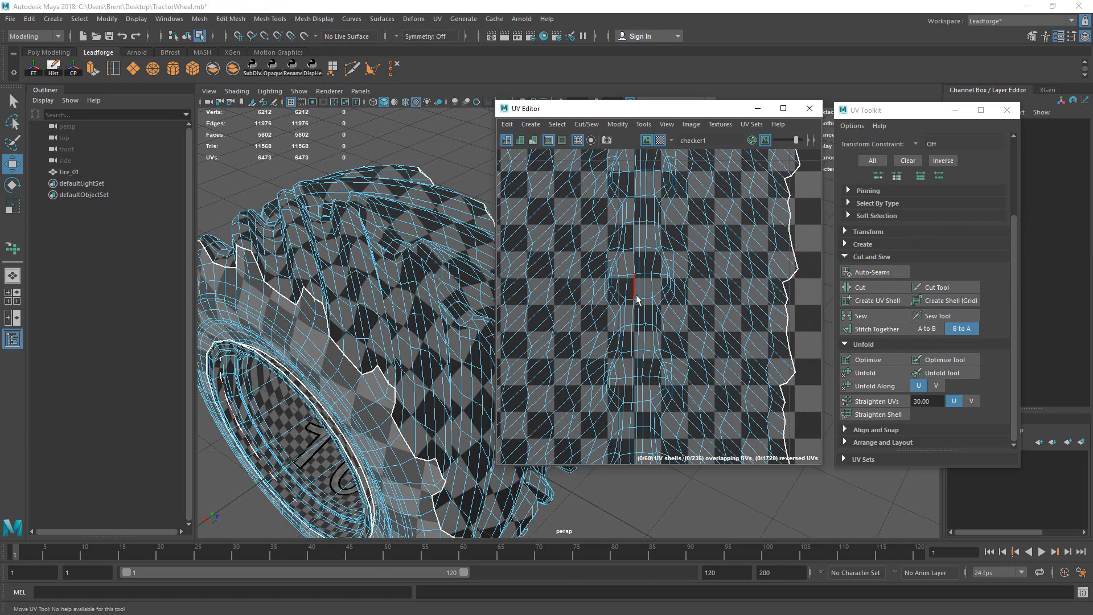
Step: Select a run of 20 edges across the tread while tumbling around the tire
click(630, 277)
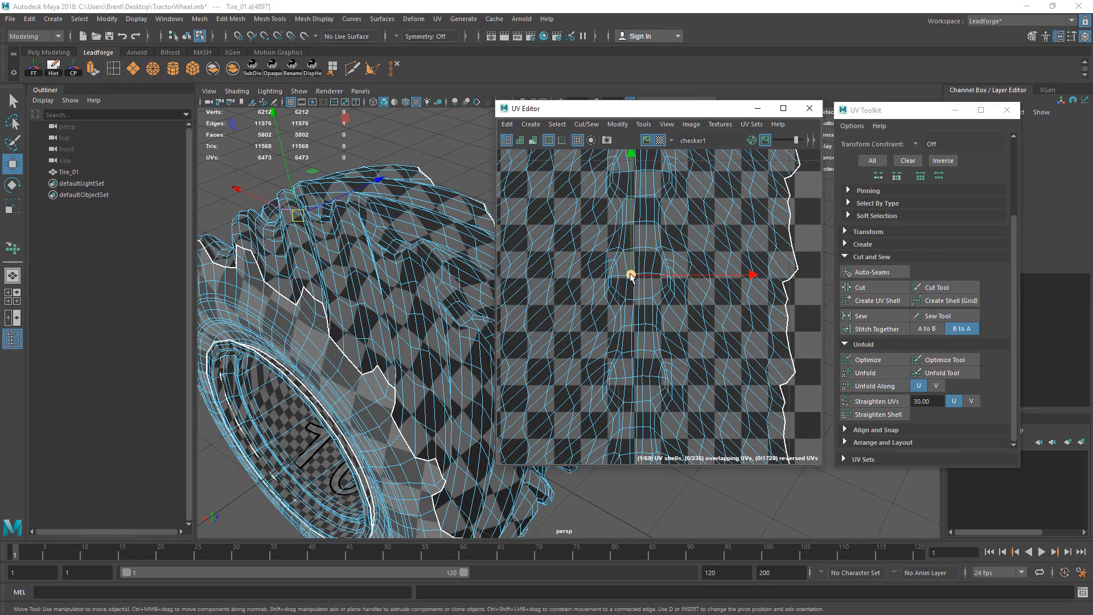
key(q)
alt+right_drag(633, 280, 472, 292)
alt+drag(436, 284, 412, 332)
alt+middle_drag(367, 345, 356, 295)
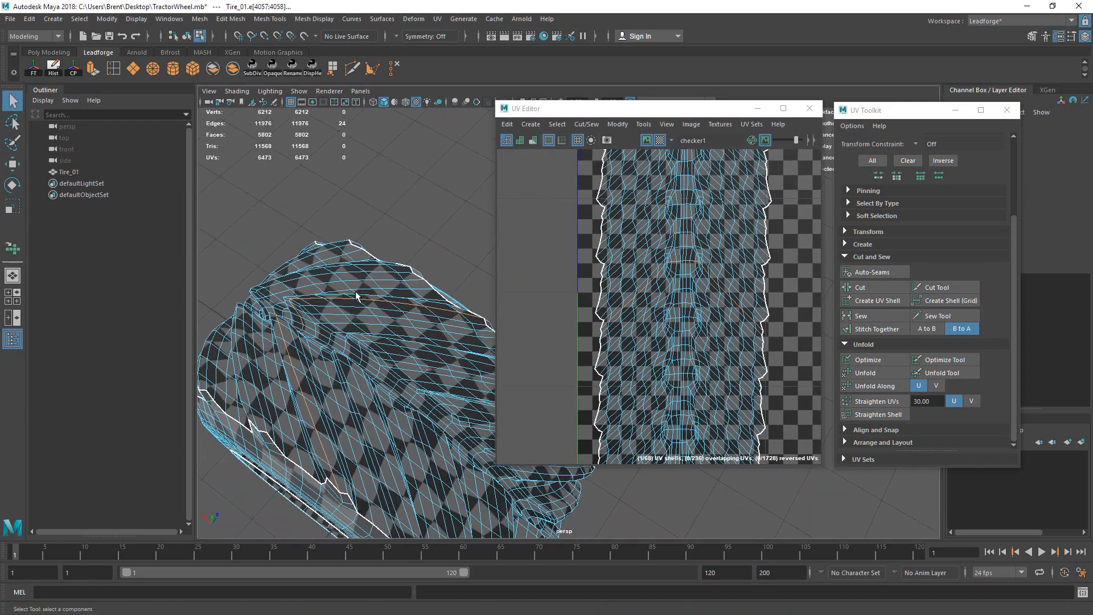
alt+drag(356, 295, 427, 388)
alt+middle_drag(427, 387, 407, 344)
alt+drag(408, 344, 450, 342)
alt+middle_drag(449, 342, 397, 312)
alt+drag(397, 312, 398, 356)
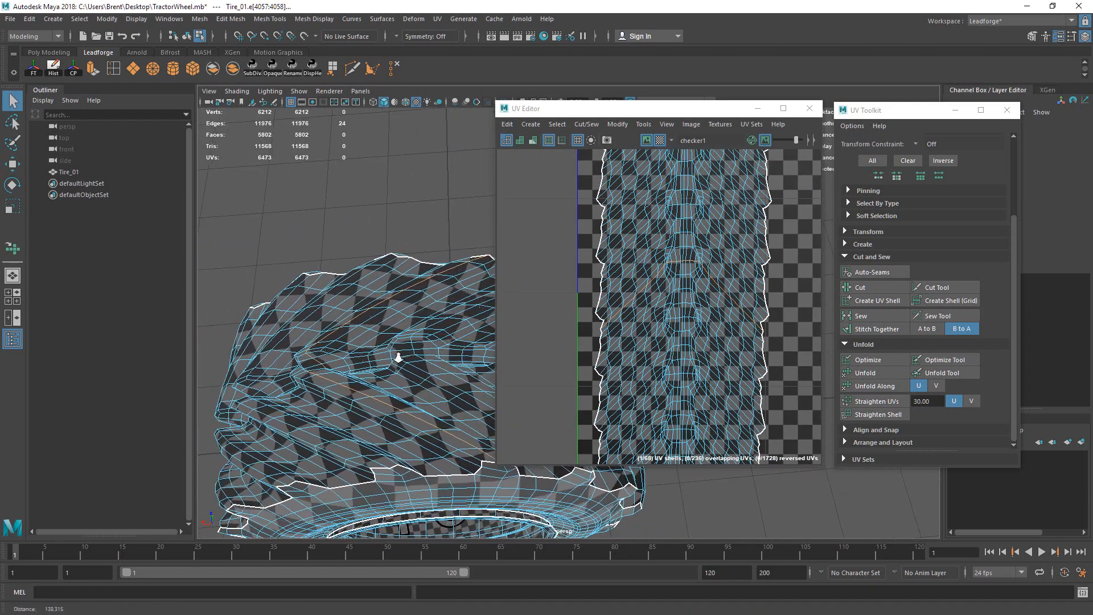
alt+right_drag(397, 356, 414, 359)
alt+middle_drag(415, 359, 401, 394)
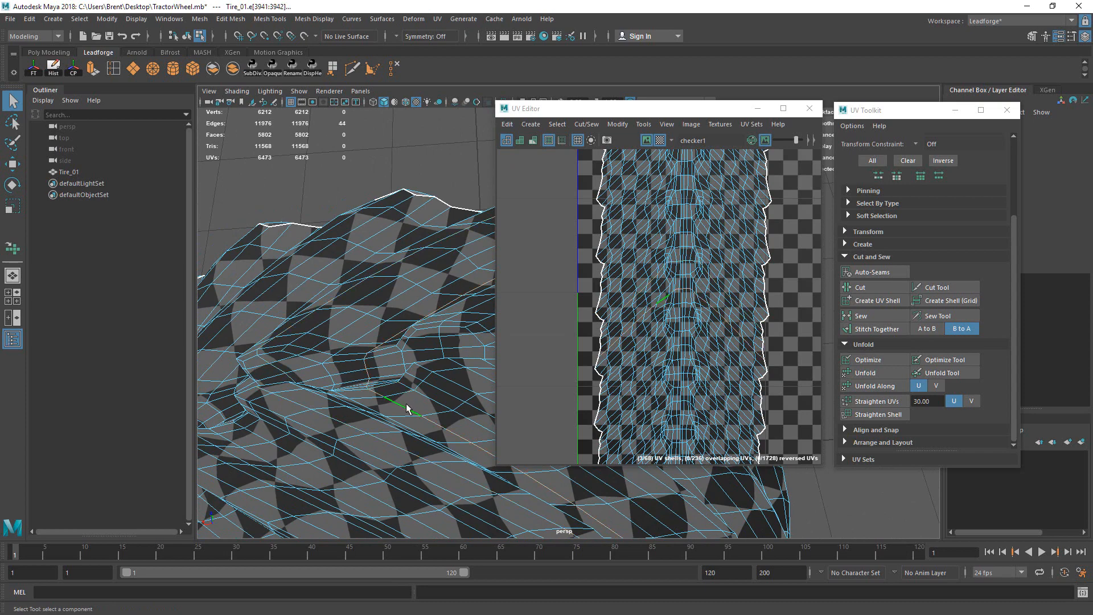
alt+right_drag(405, 403, 381, 398)
alt+drag(381, 398, 359, 393)
scroll(716, 279, up, 4)
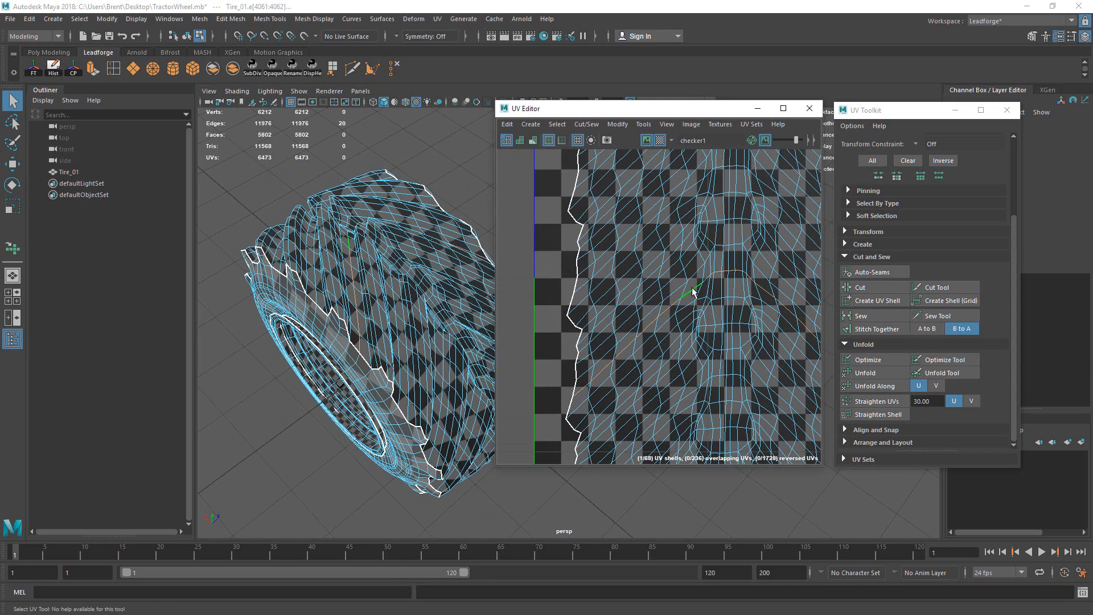
scroll(744, 283, down, 4)
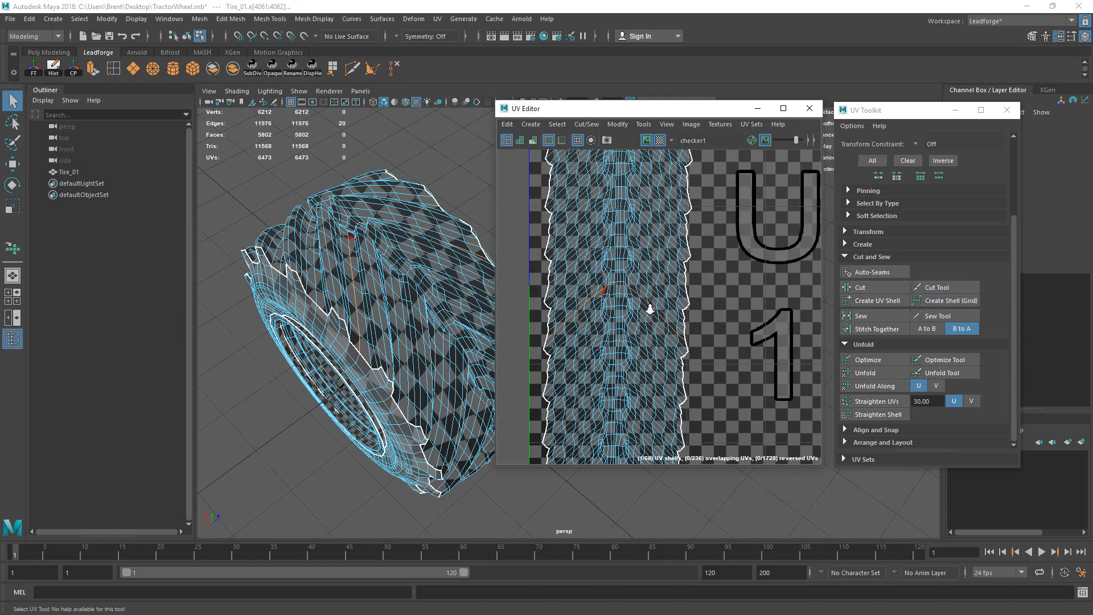
Step: Check the selected tread edges on the strip in the UV Editor
alt+right_drag(650, 309, 598, 316)
alt+middle_drag(714, 290, 676, 273)
alt+right_drag(705, 295, 607, 335)
alt+middle_drag(680, 244, 650, 258)
Step: Cut the tread strip along the selected edges and place the new shell beside the first
click(860, 287)
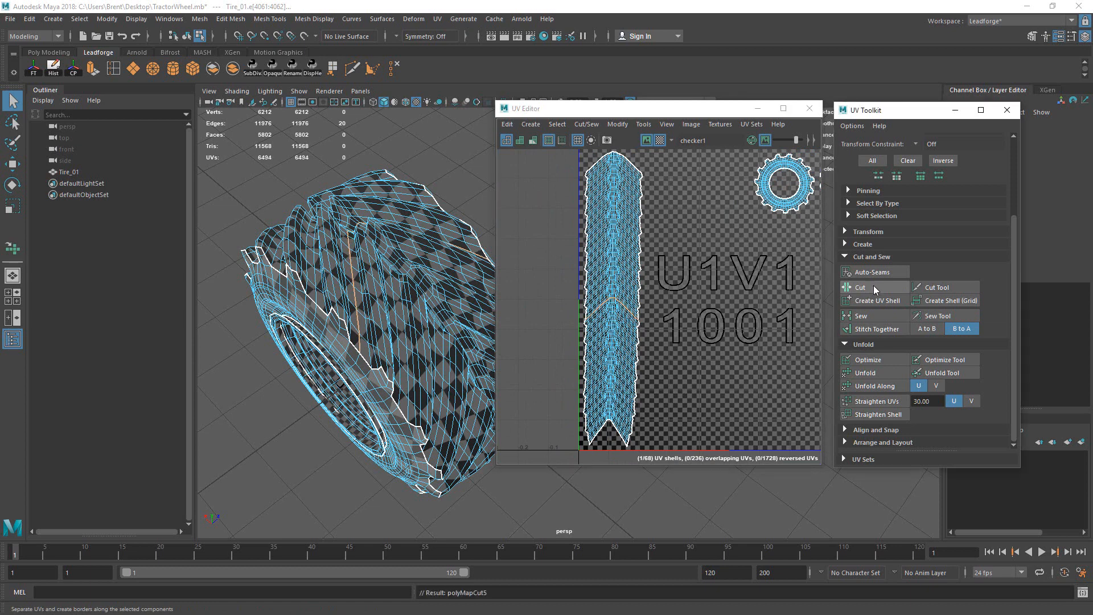
drag(616, 242, 651, 262)
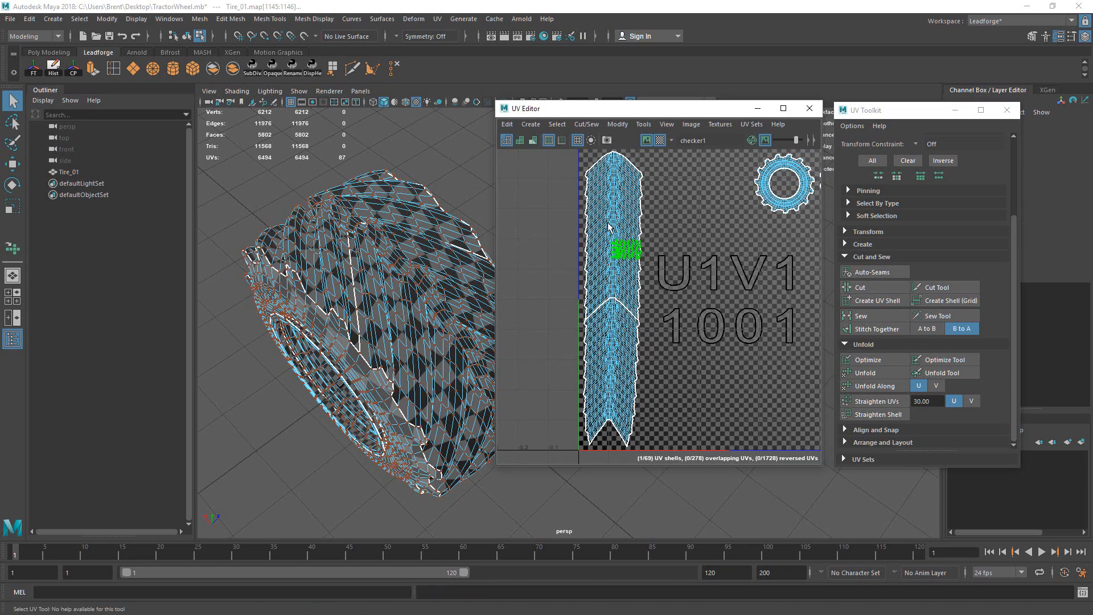
ctrl+right_drag(609, 215, 671, 274)
key(w)
drag(612, 238, 695, 384)
drag(590, 273, 722, 326)
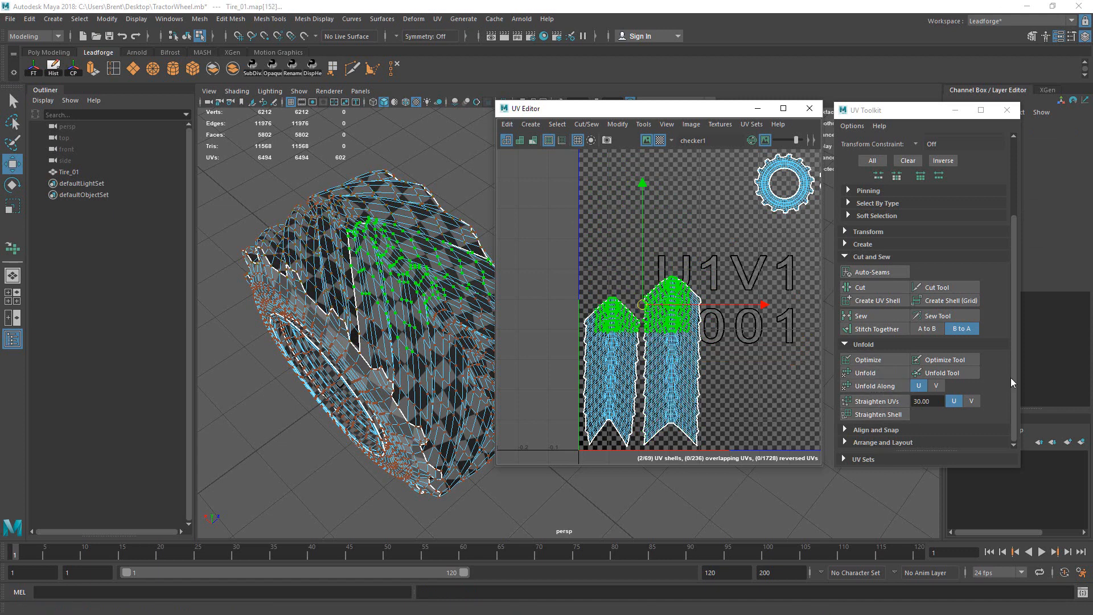
scroll(723, 245, down, 3)
alt+middle_drag(723, 244, 683, 262)
Step: Try an automatic Layout on both tread strips and gear shells, then undo it
drag(575, 204, 770, 422)
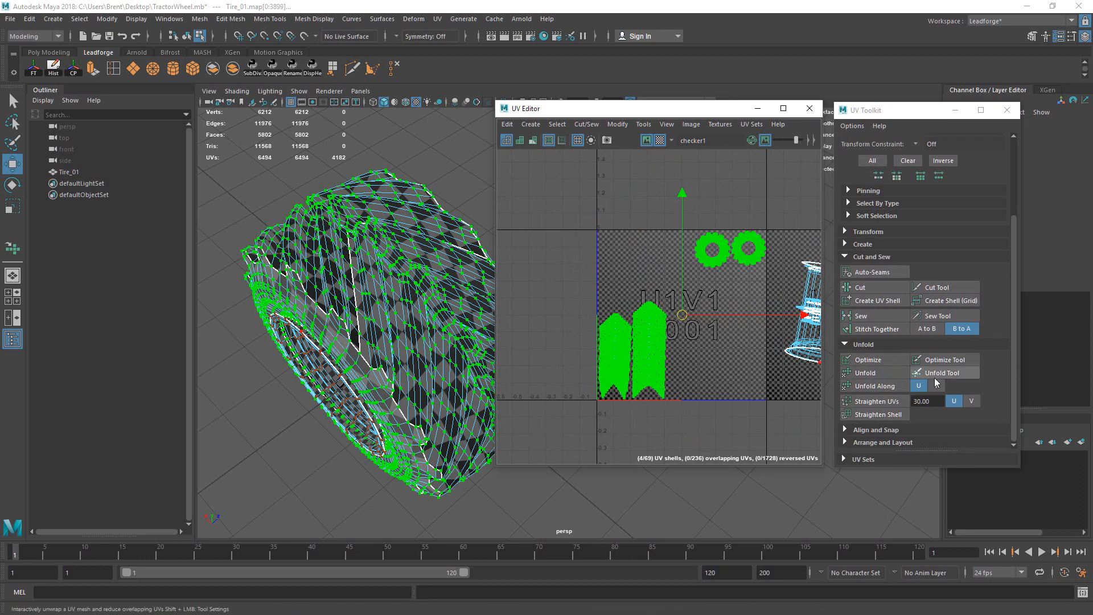
click(896, 442)
drag(1012, 340, 1033, 433)
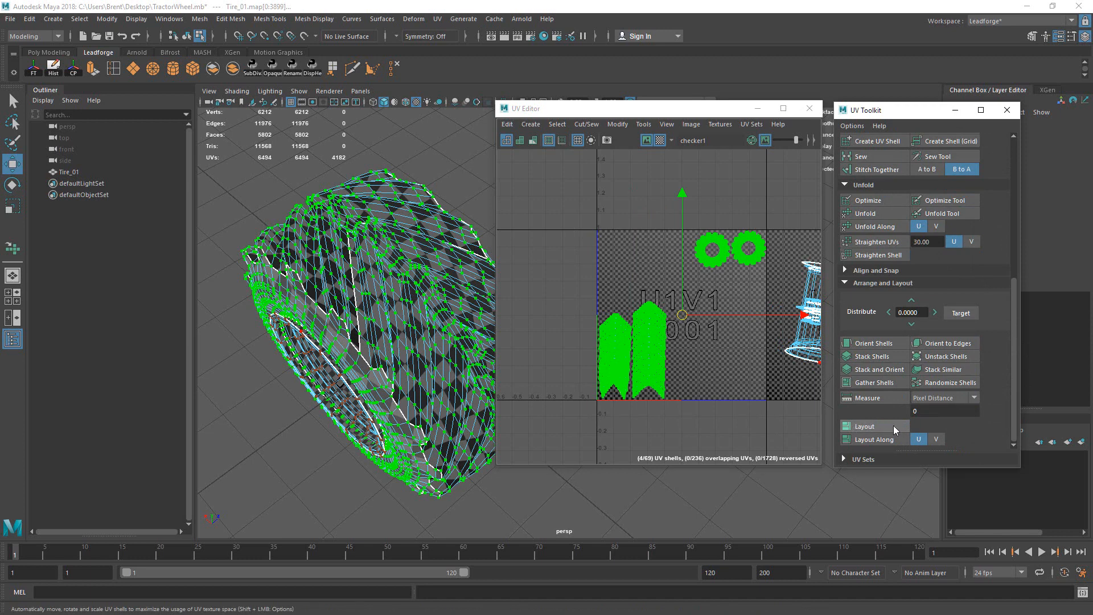
click(882, 427)
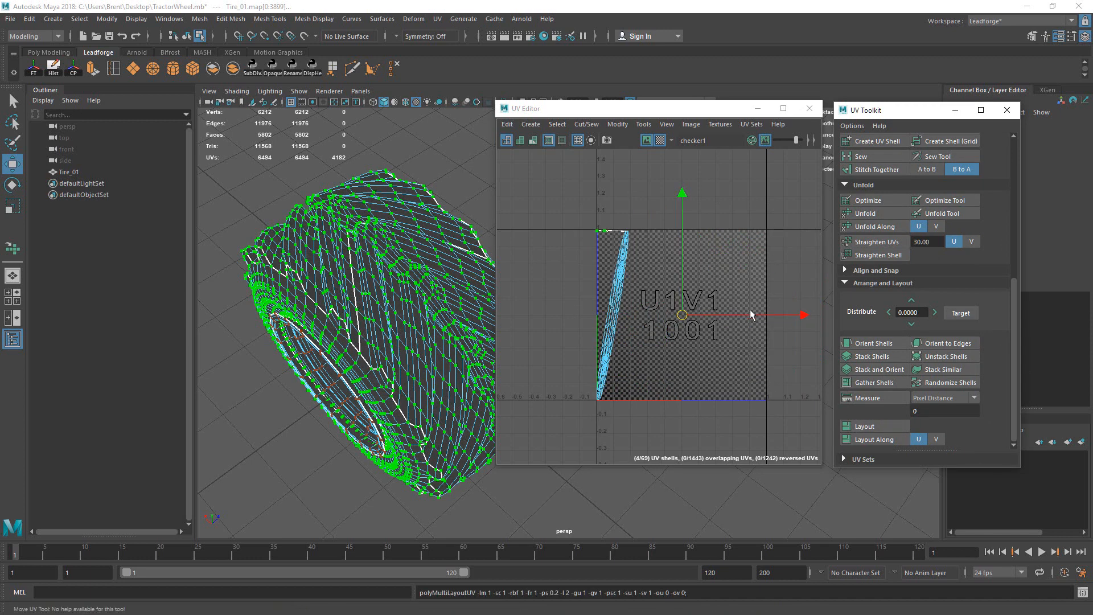
key(ctrl+z)
Step: Clear the UV selection and open the UV Editor's Modify menu
alt+middle_drag(753, 341, 647, 370)
alt+middle_drag(582, 299, 721, 293)
click(651, 263)
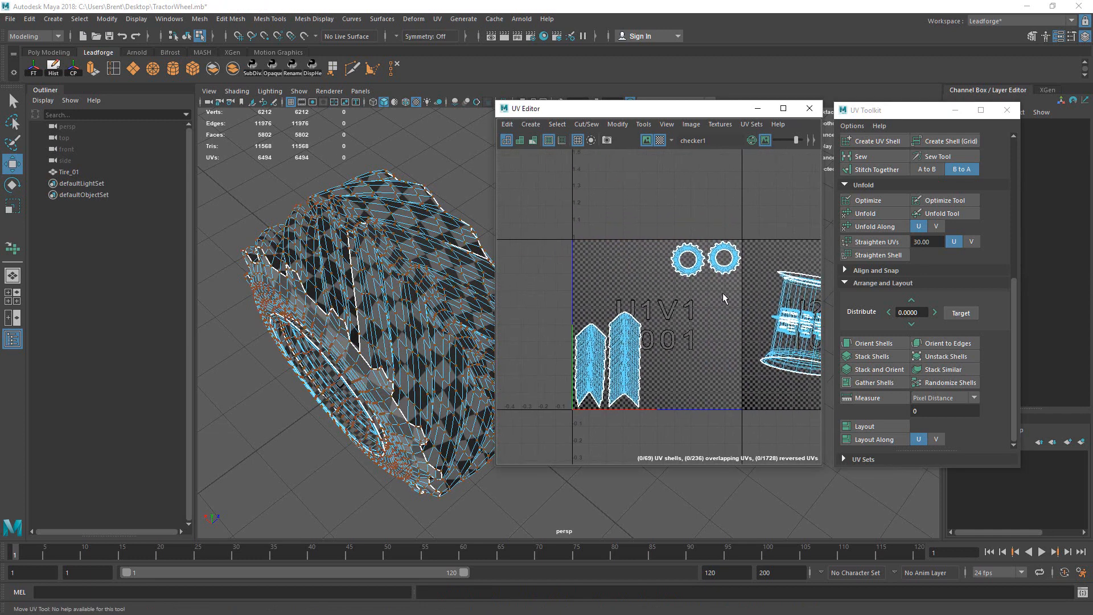
click(616, 125)
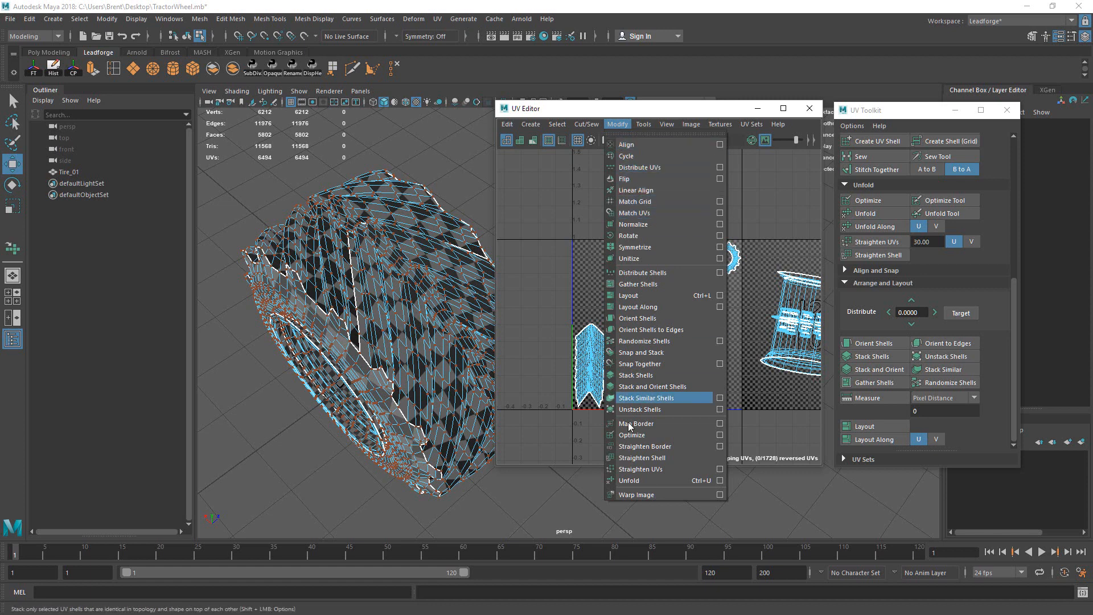
Step: Lay out the four shells in the 0–1 tile using Layout set to Per object (overlapping)
click(721, 296)
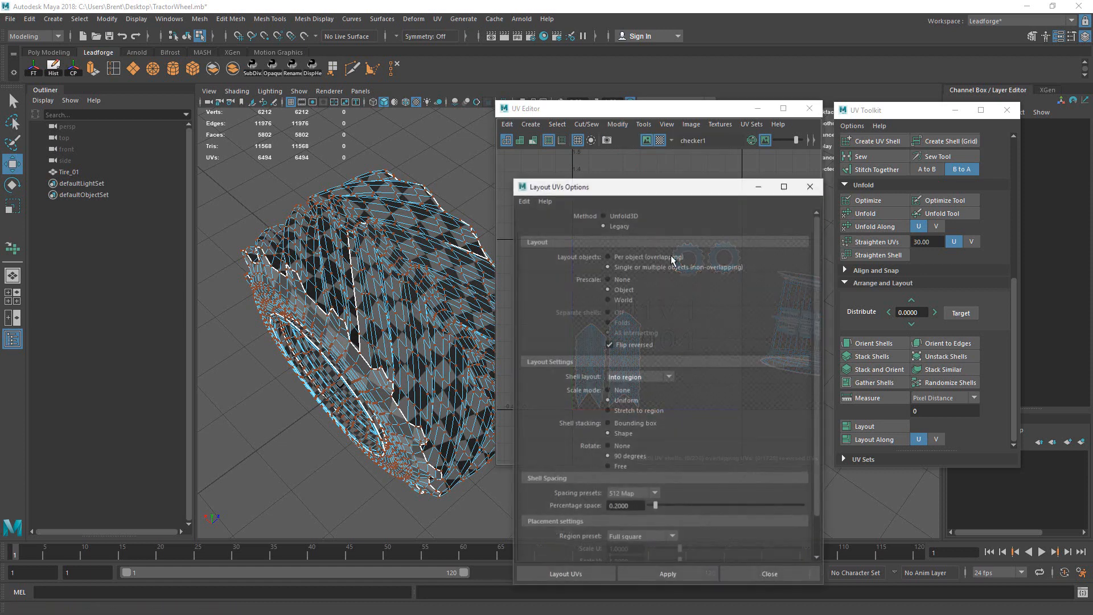
drag(583, 183, 354, 108)
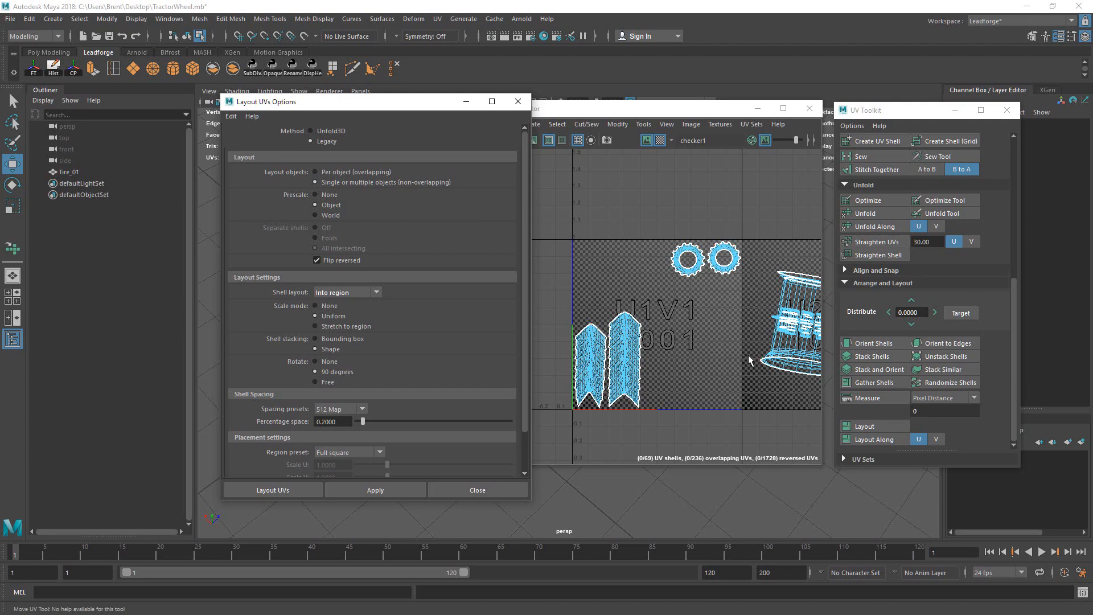
click(344, 171)
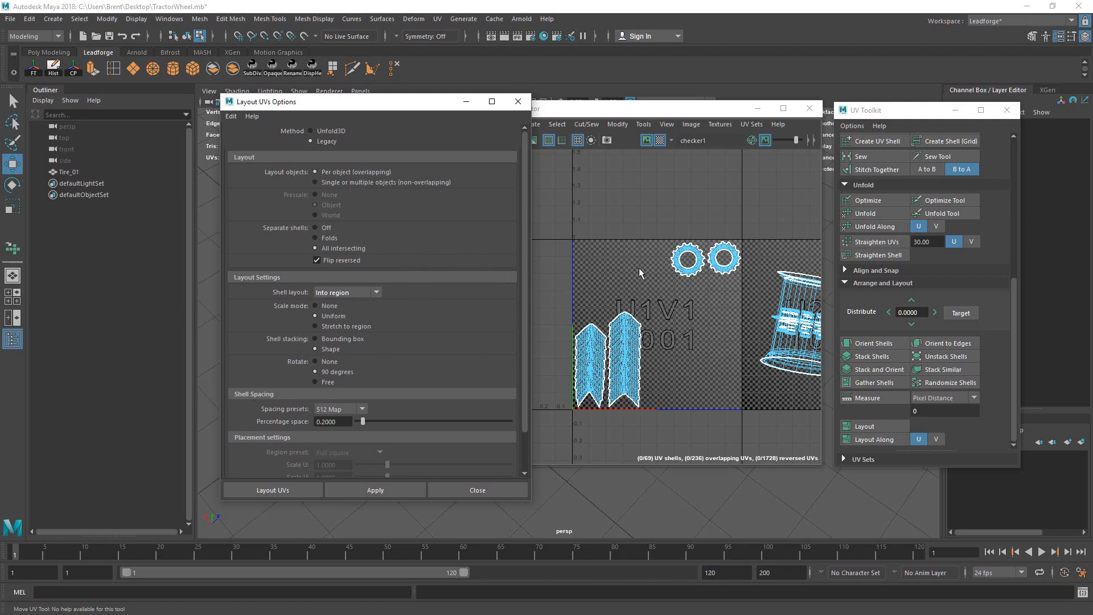
click(610, 245)
drag(576, 242, 700, 384)
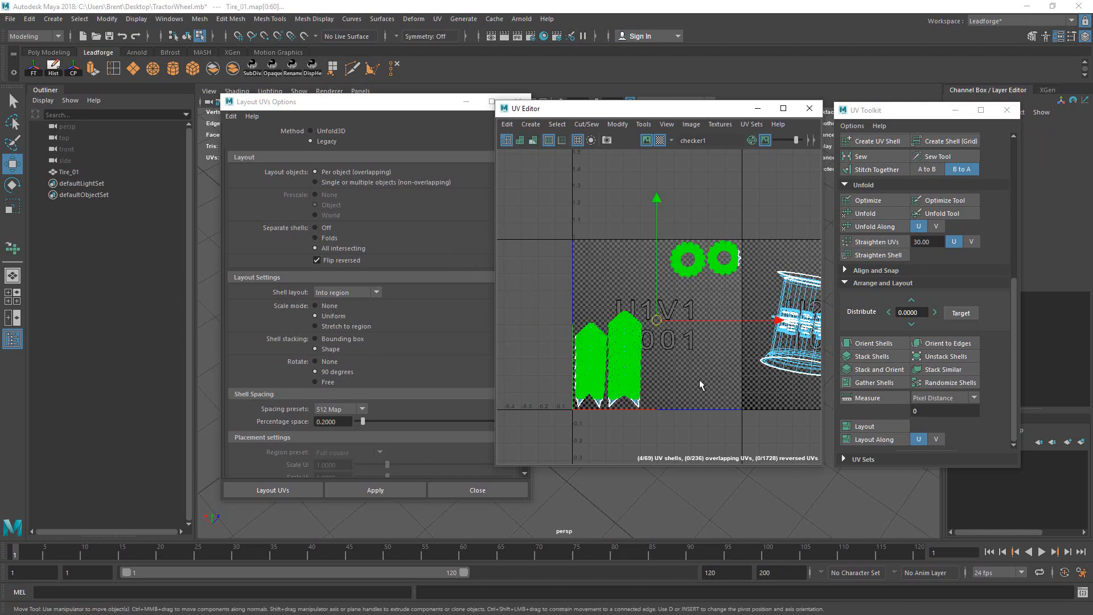
click(400, 490)
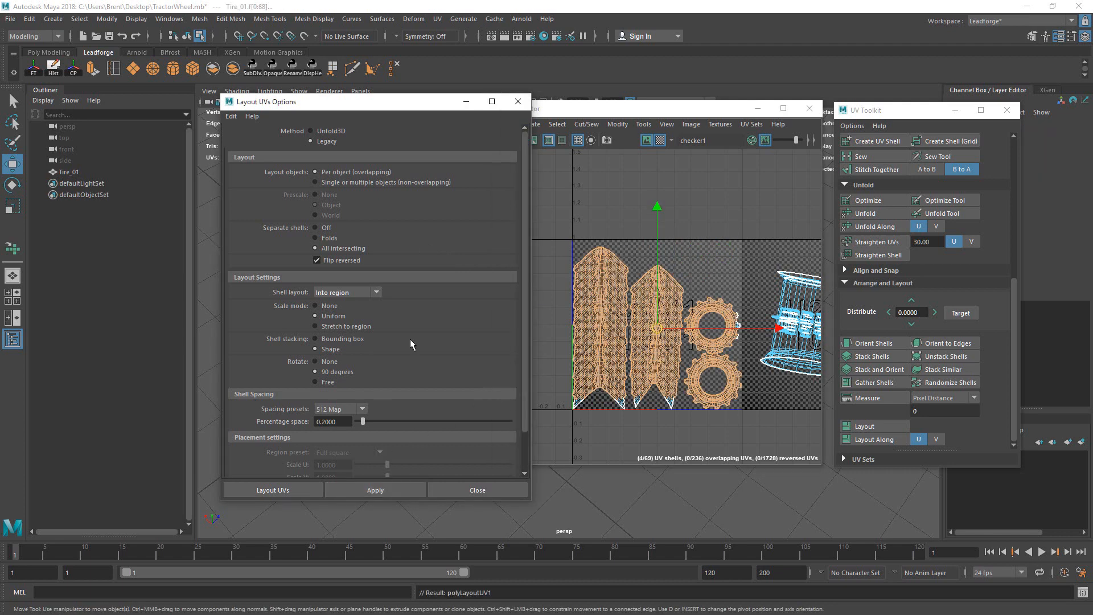
Step: Select the middle UVs of both gear shells and inspect the gear and tread UVs on the tire
alt+middle_drag(769, 278, 726, 286)
click(724, 295)
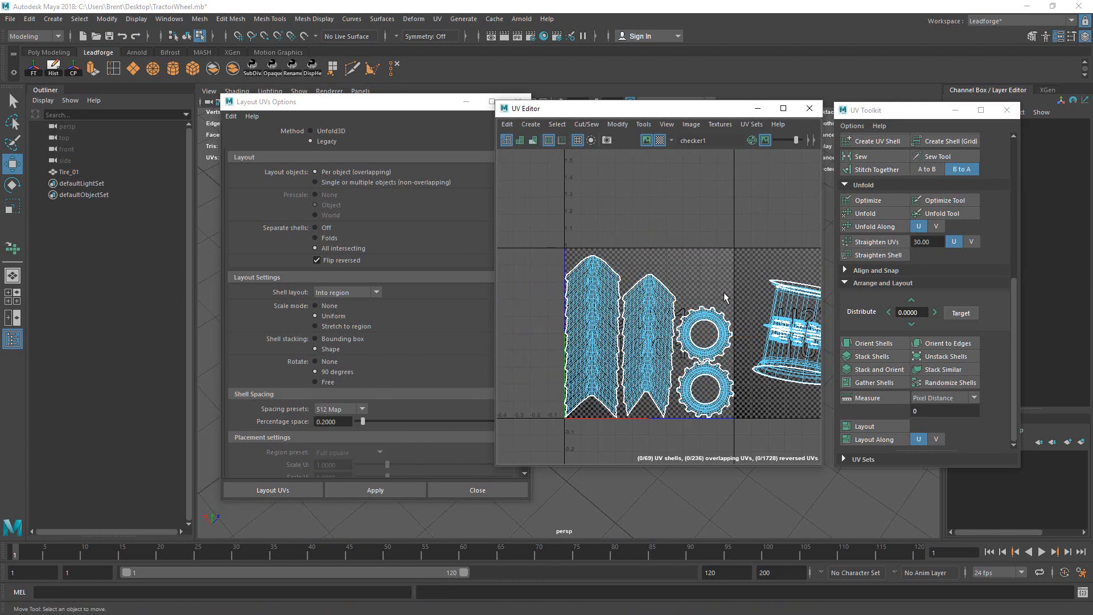
drag(695, 296, 721, 397)
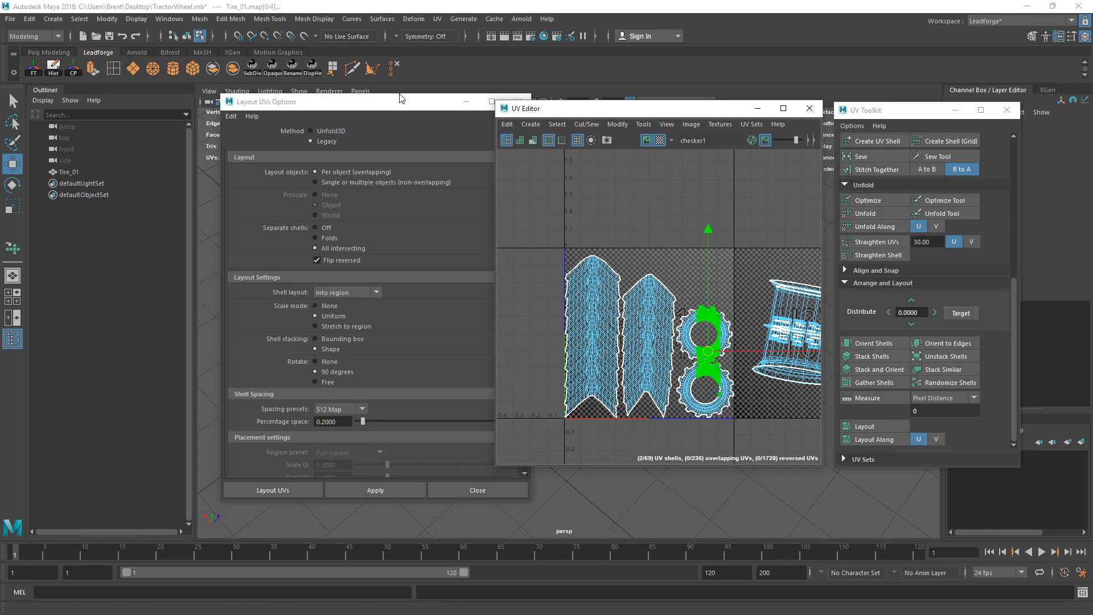
drag(376, 102, 869, 152)
alt+drag(478, 253, 474, 226)
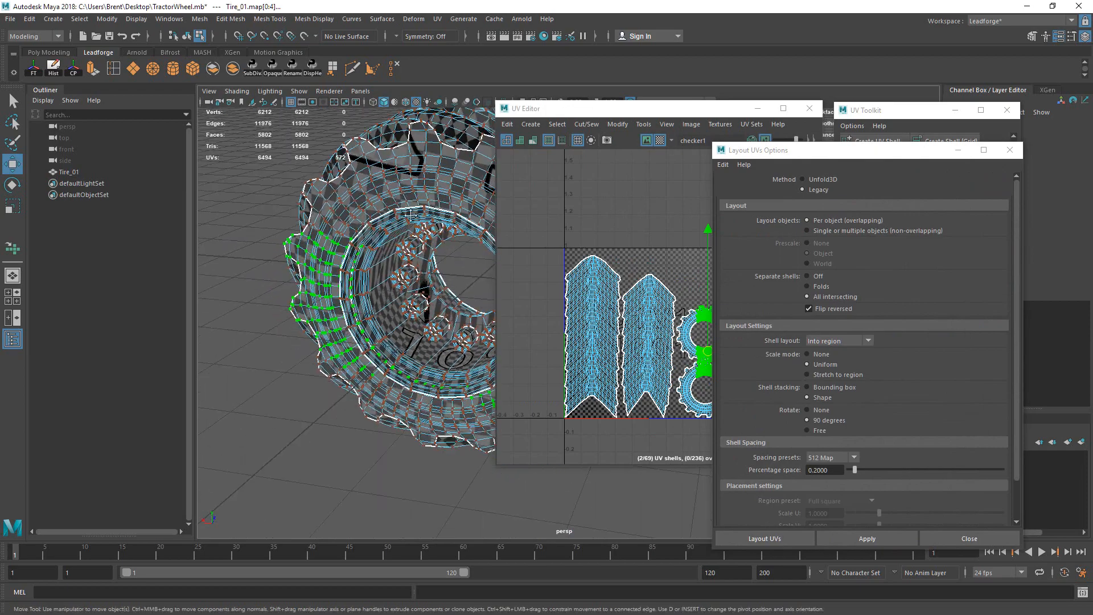
alt+middle_drag(474, 205, 434, 237)
alt+right_drag(434, 237, 431, 261)
alt+drag(421, 263, 473, 257)
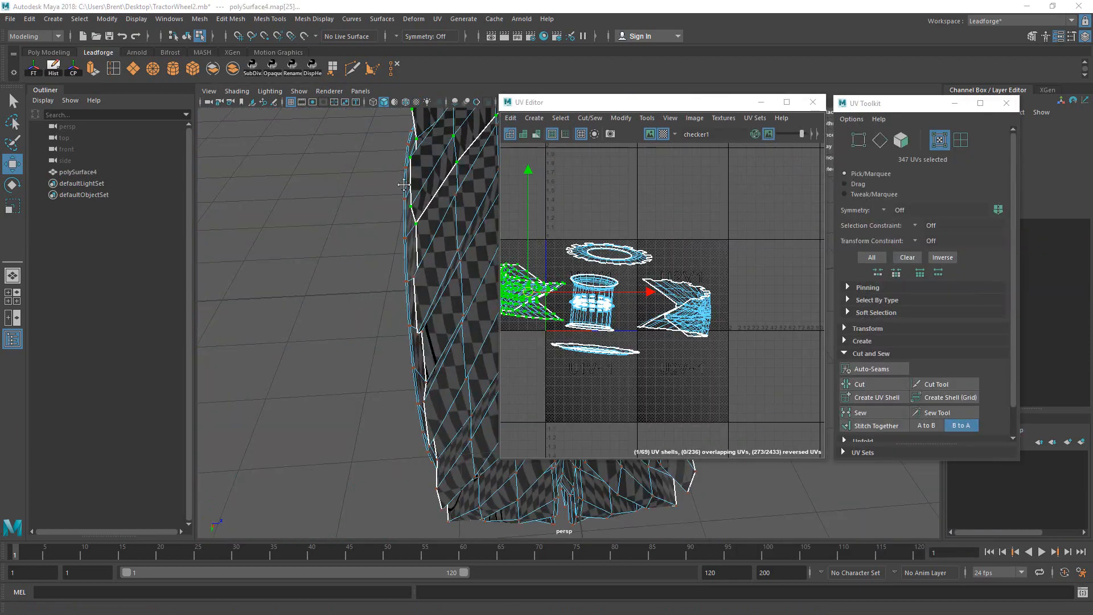
alt+drag(403, 185, 414, 258)
alt+right_drag(414, 258, 391, 247)
alt+drag(391, 247, 463, 260)
alt+middle_drag(724, 286, 801, 287)
alt+right_drag(802, 287, 714, 302)
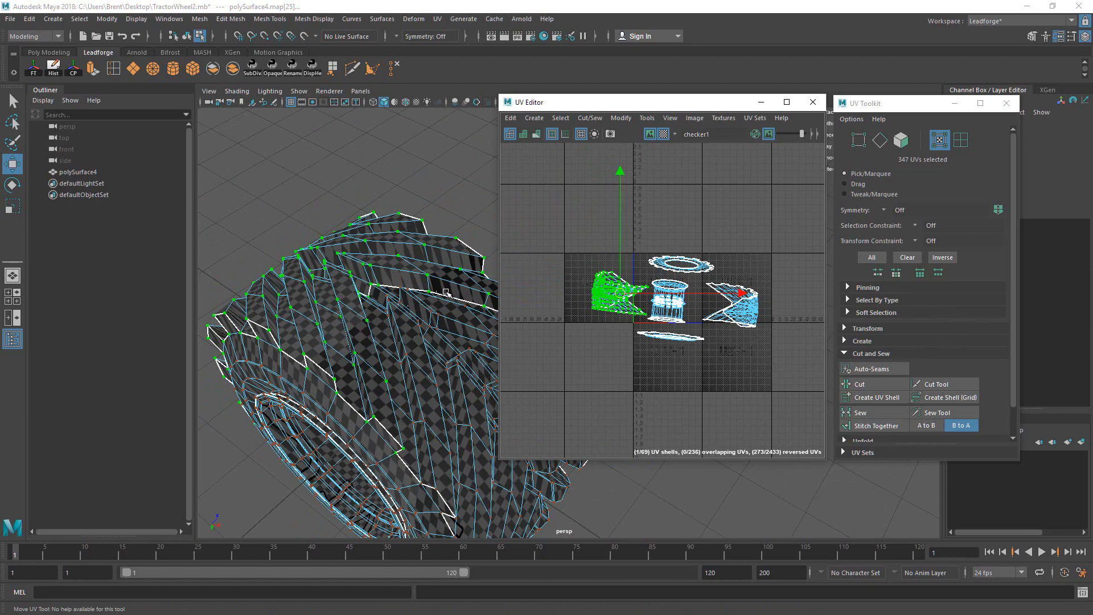
Step: Relax the green tread shell with the Unfold Tool
alt+drag(401, 306, 407, 223)
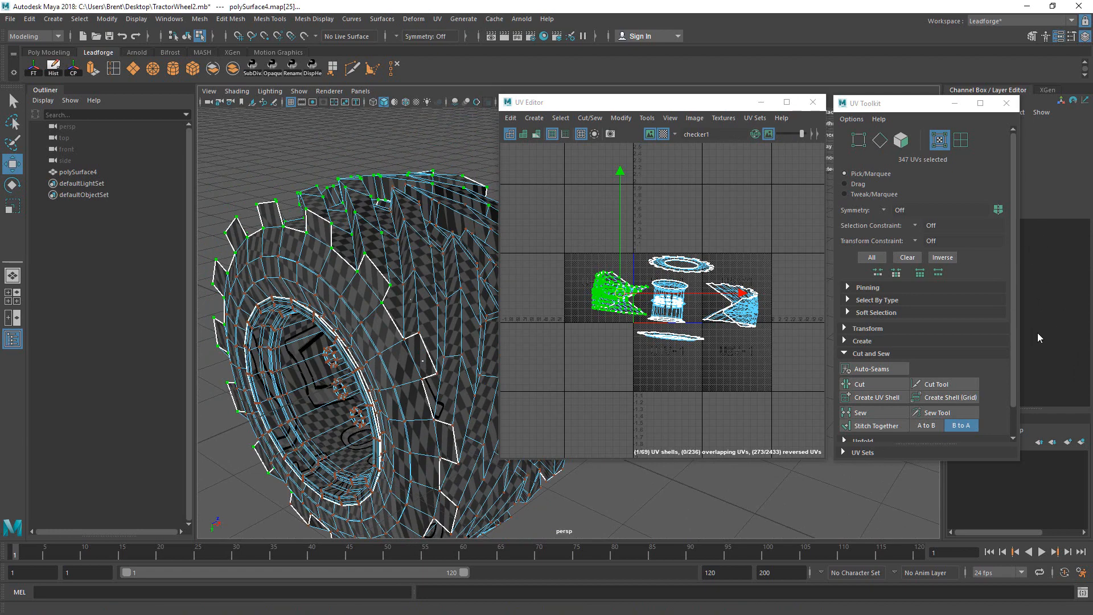
alt+right_drag(786, 327, 836, 262)
alt+right_drag(810, 301, 765, 344)
alt+middle_drag(766, 344, 781, 350)
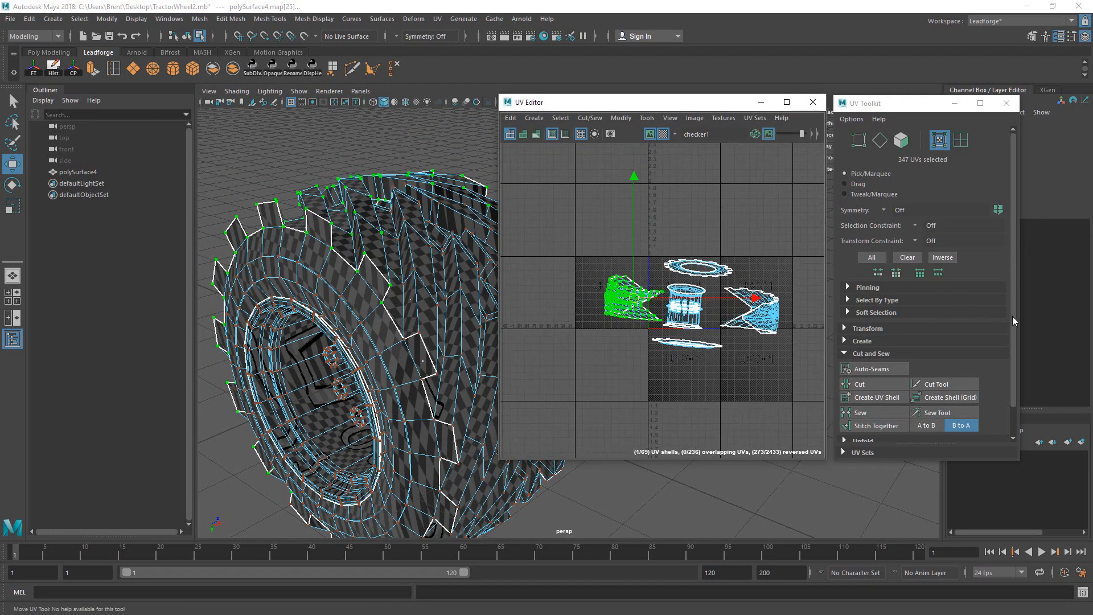
scroll(1010, 330, down, 2)
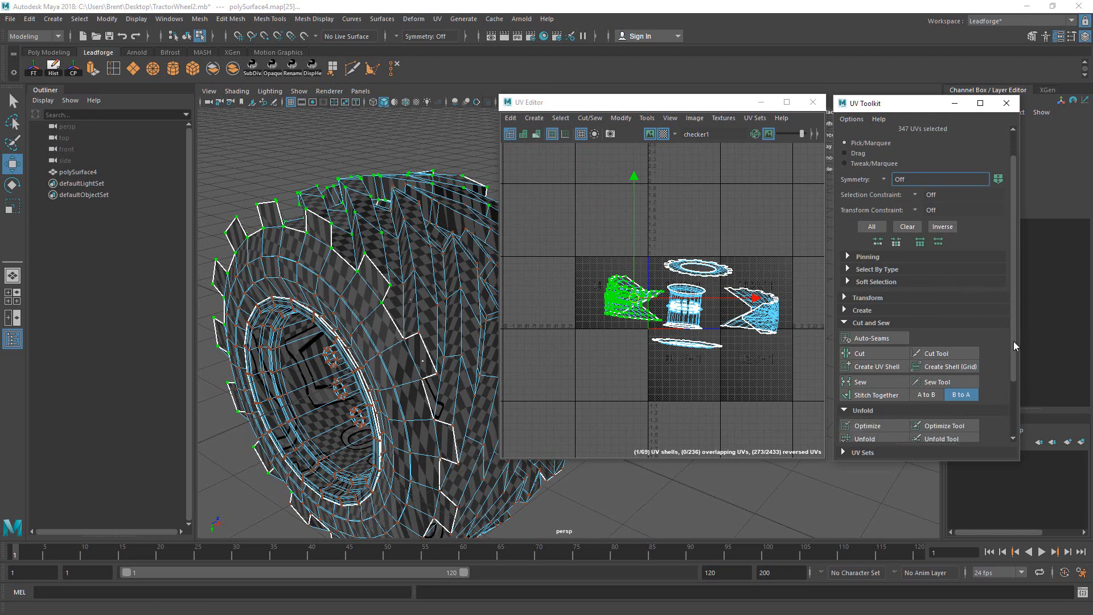
scroll(1015, 345, down, 4)
click(941, 374)
mouse_move(614, 312)
mouse_down()
mouse_move(672, 313)
mouse_move(641, 306)
mouse_up()
key(q)
Step: Select the right-hand tread shell and unfold it into a long strip
click(750, 292)
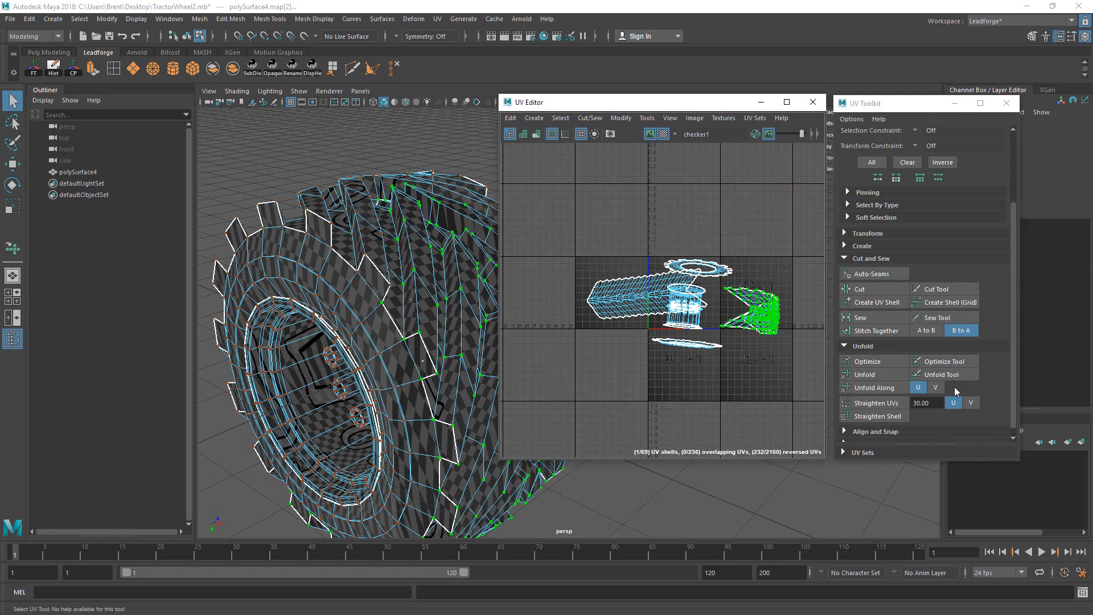
click(941, 374)
drag(744, 326, 770, 320)
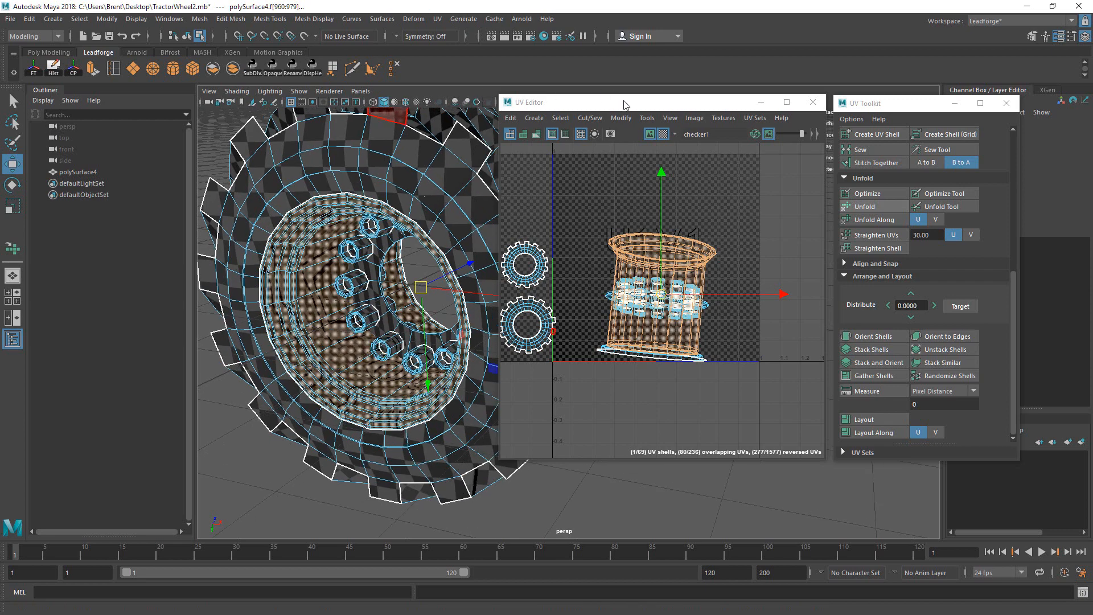
Step: Isolate the rim piece and show the checker texture behind the UVs
drag(624, 104, 639, 127)
click(505, 102)
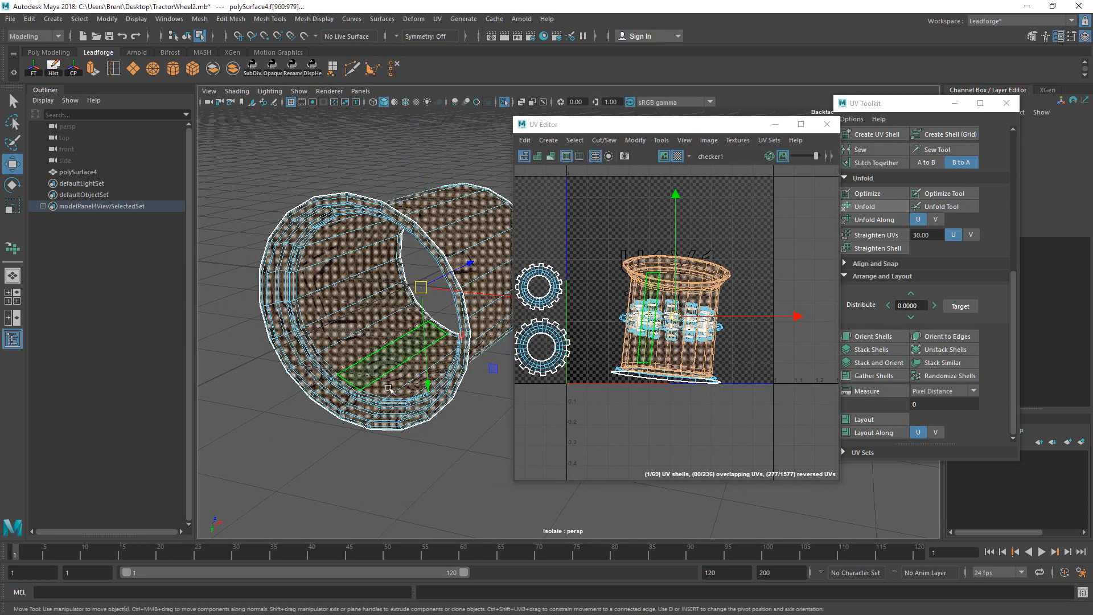
right_drag(389, 387, 383, 349)
alt+drag(383, 348, 341, 302)
click(336, 91)
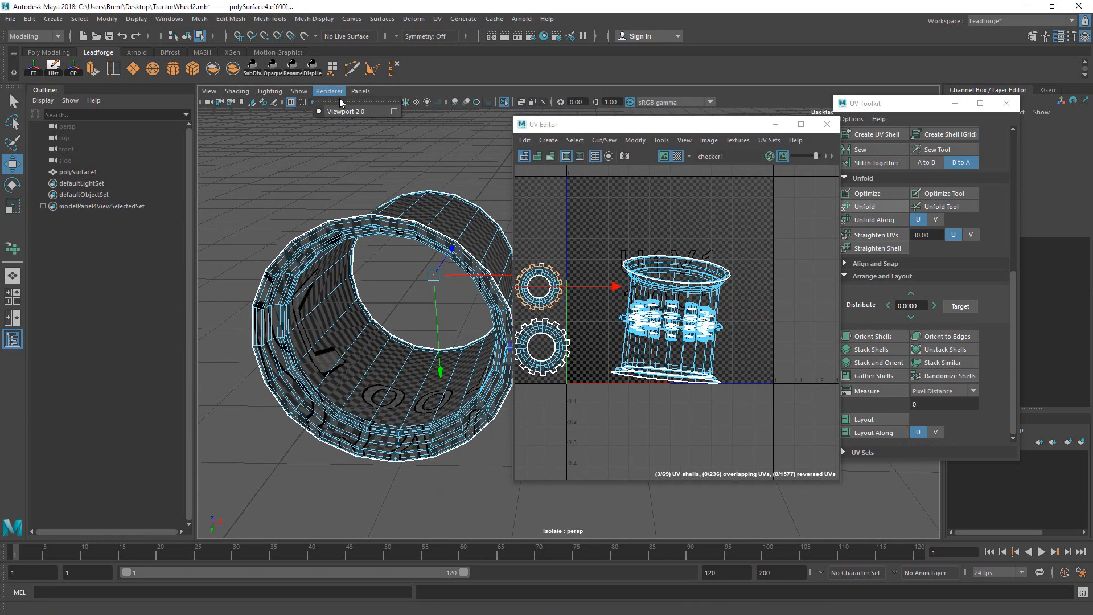
click(665, 157)
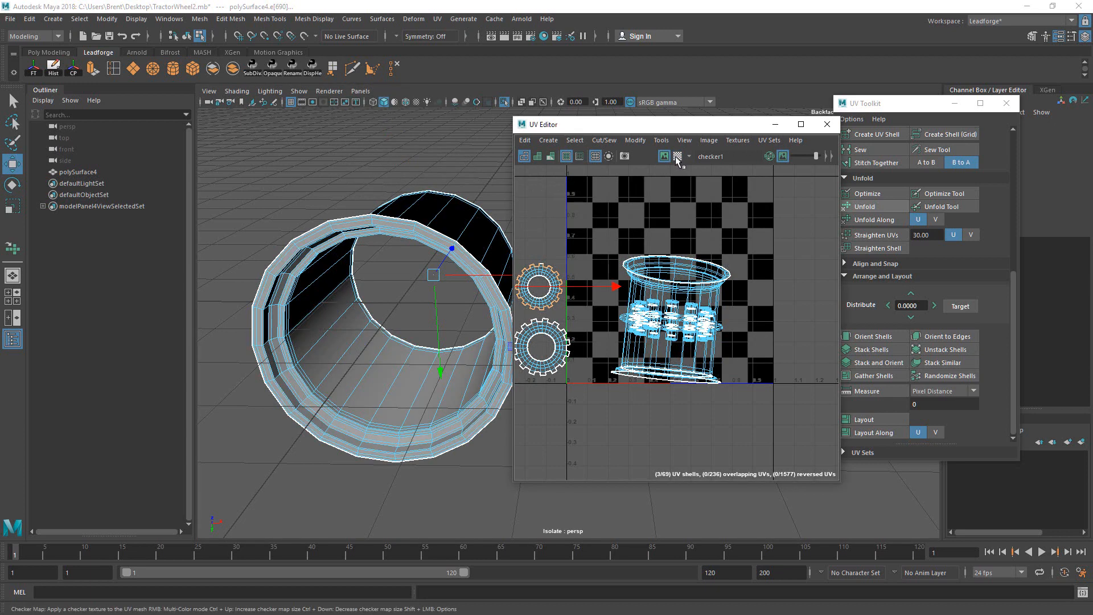
Step: Cut the rim's UVs along the selected seam edge
click(395, 395)
key(q)
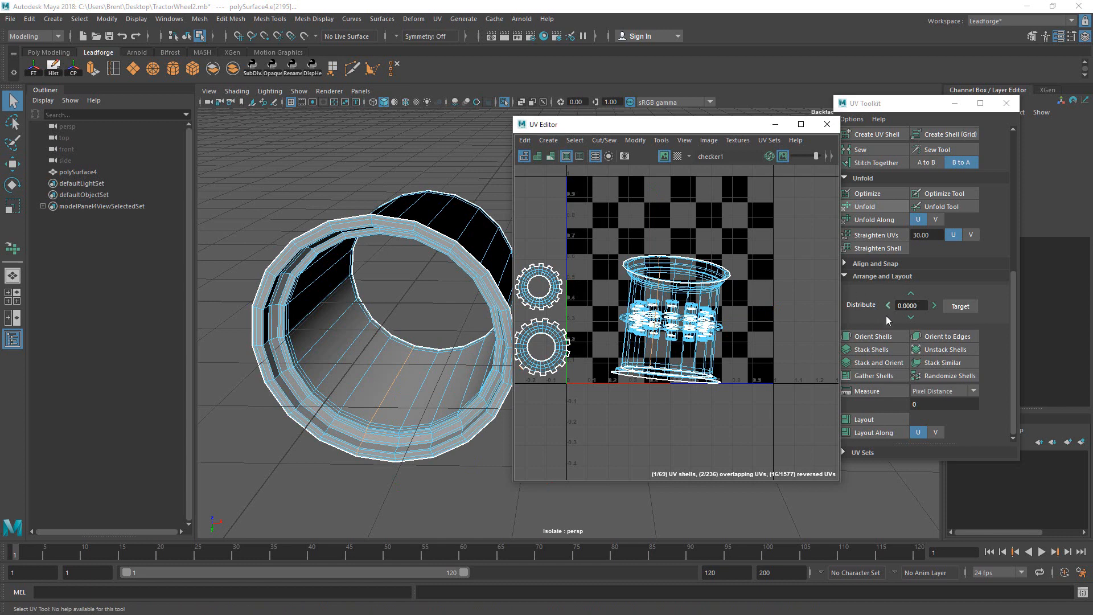
drag(882, 106, 900, 118)
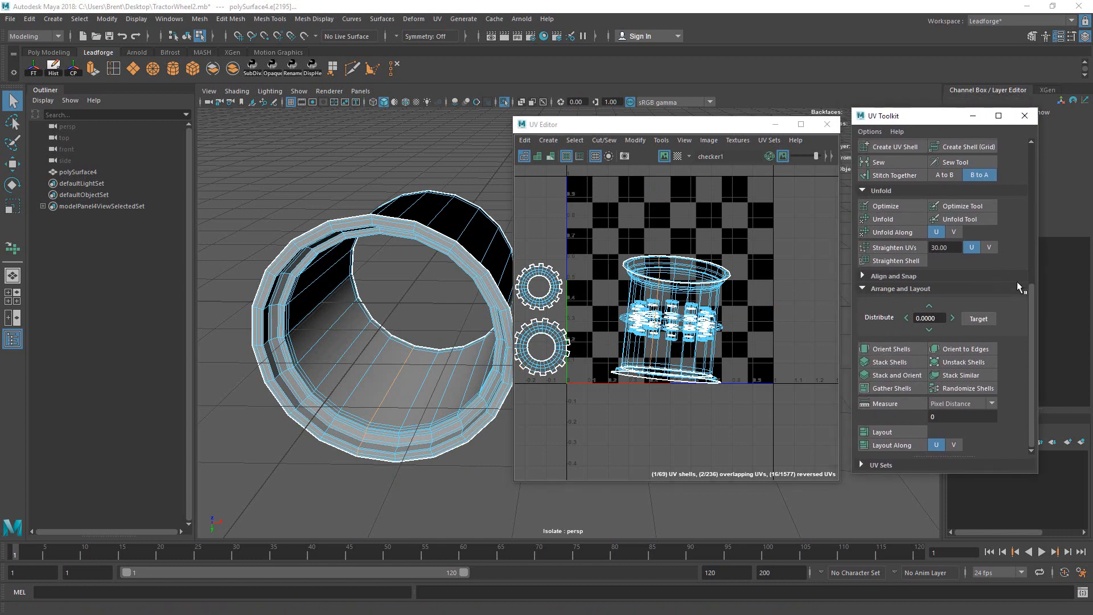
scroll(1019, 287, up, 5)
click(880, 300)
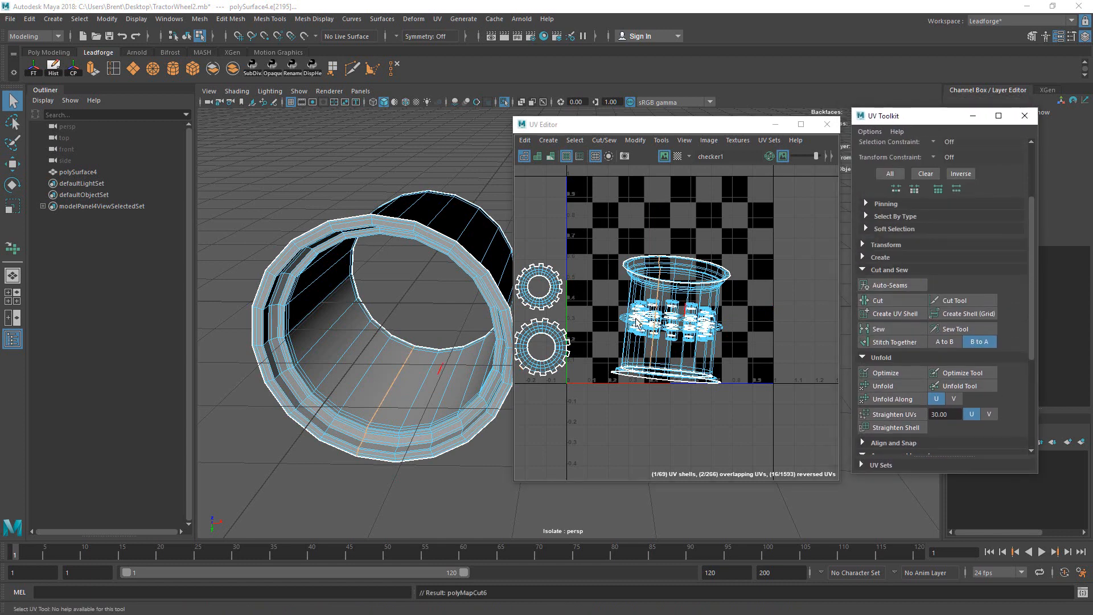
scroll(354, 312, down, 2)
Step: Save the scene past the student-version warning, then return to the plain component view
key(ctrl+s)
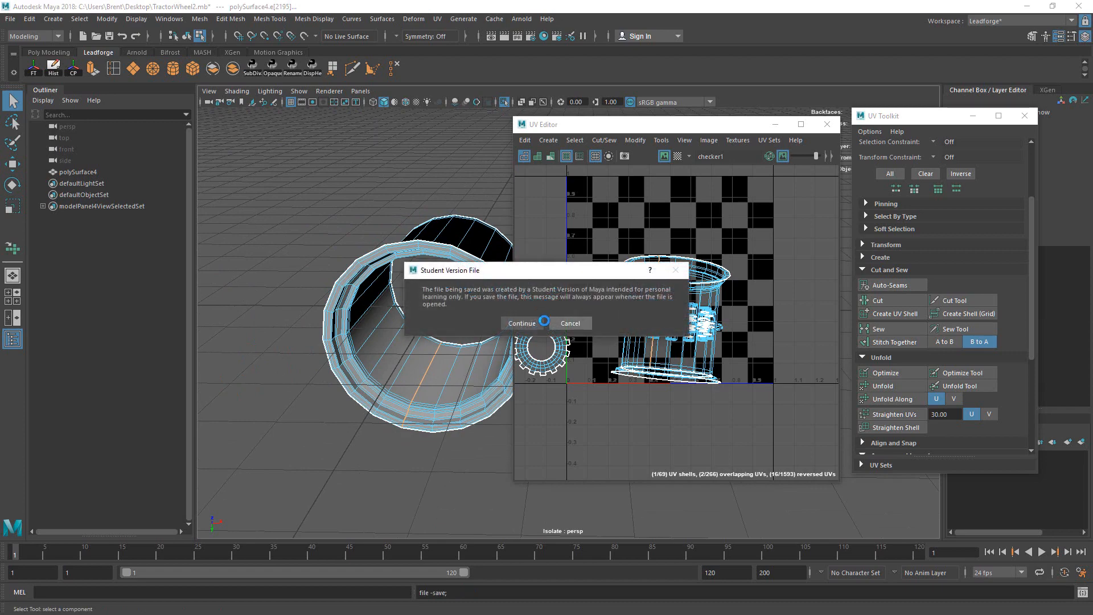
click(540, 323)
alt+drag(470, 303, 456, 310)
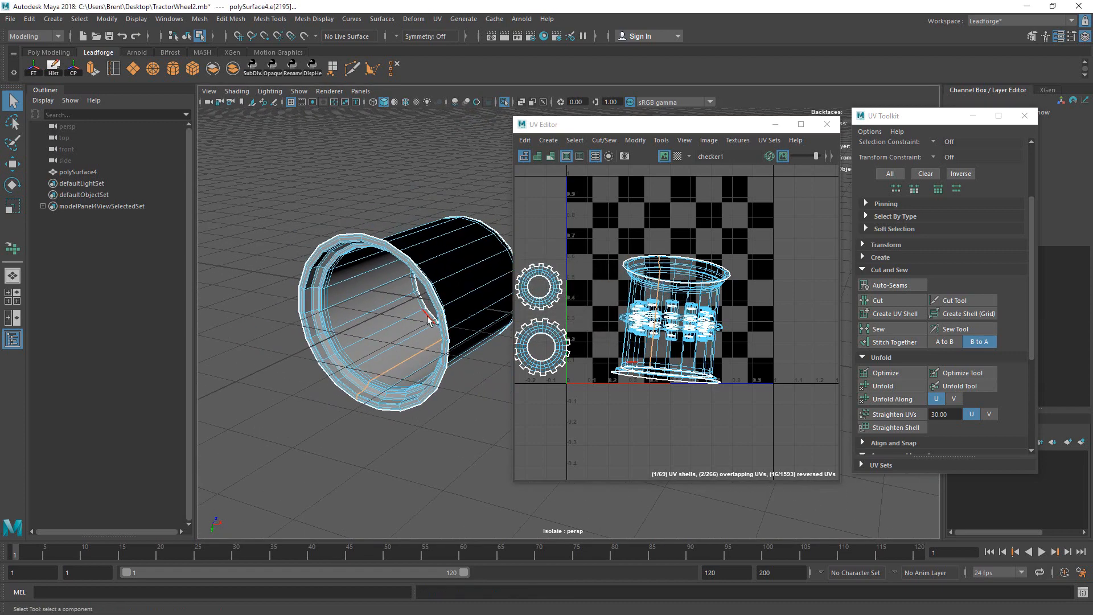
right_drag(437, 318, 460, 313)
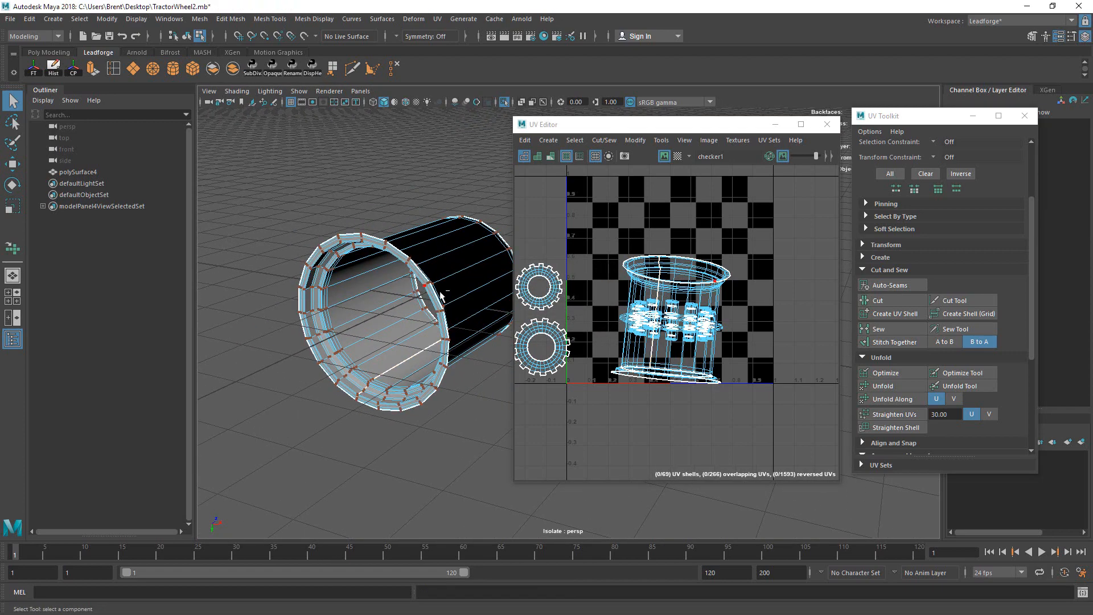
key(ctrl+z)
Step: Show the whole wheel again and select the inner rim band's entire UV shell
click(506, 104)
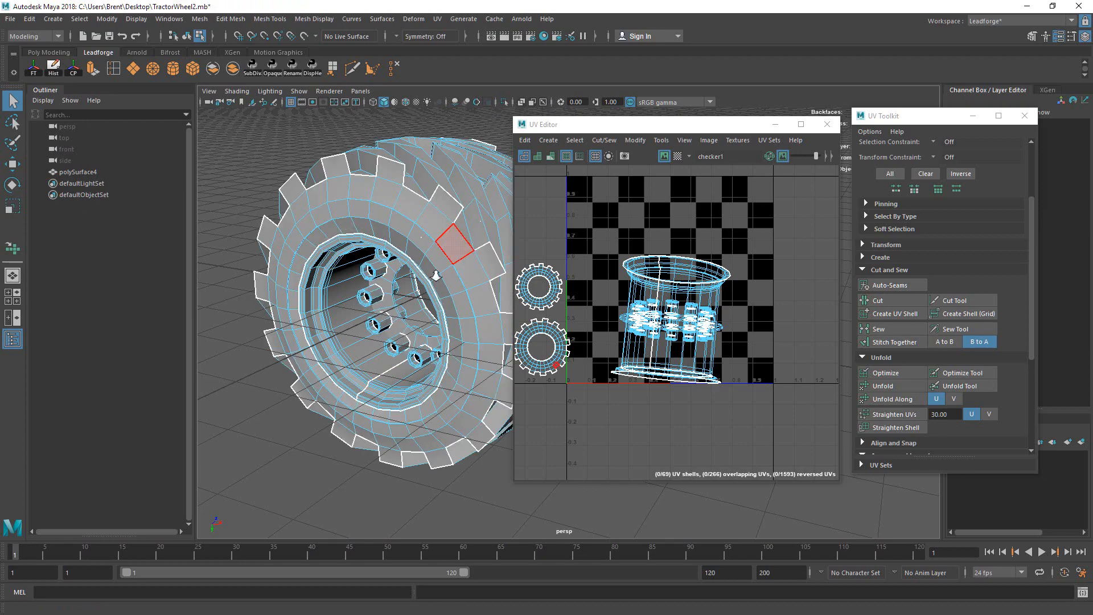
scroll(450, 248, down, 3)
alt+middle_drag(435, 285, 399, 305)
right_drag(394, 343, 487, 276)
click(371, 351)
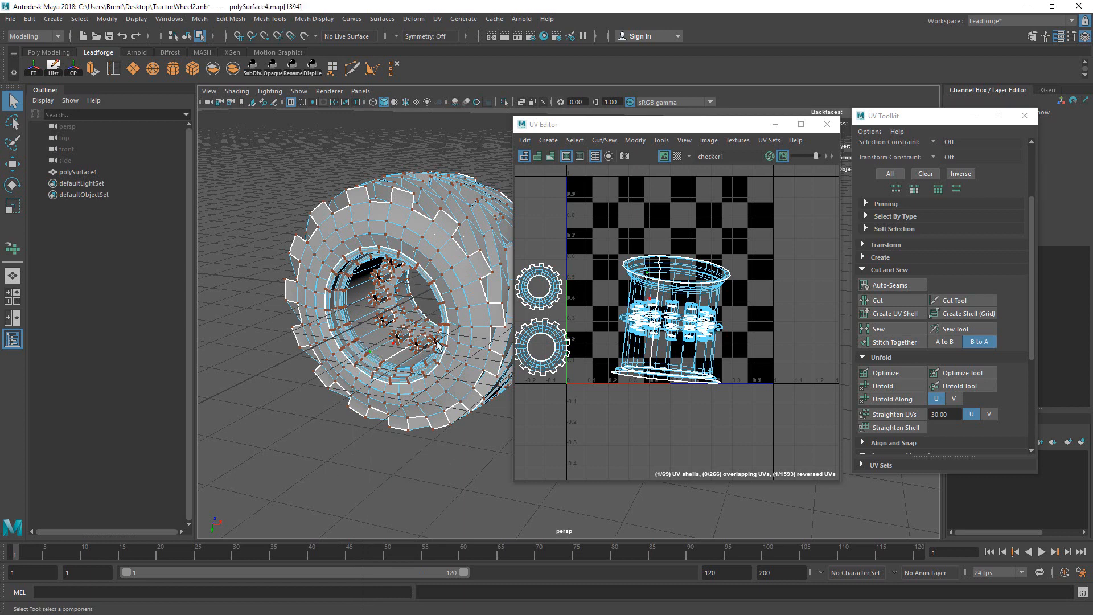
ctrl+right_drag(766, 360, 768, 362)
alt+middle_drag(762, 292, 755, 316)
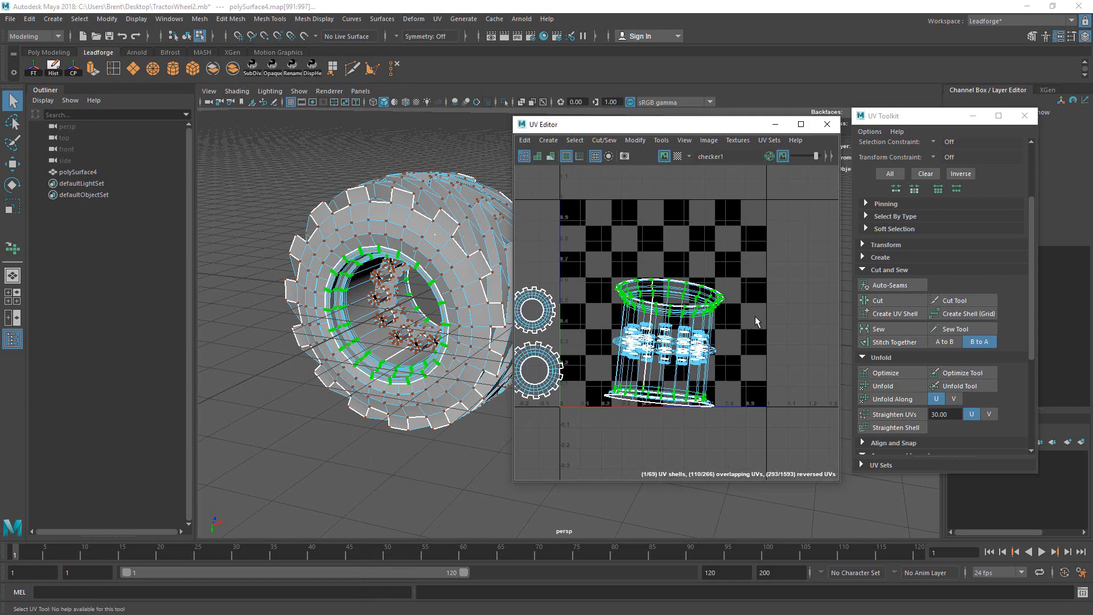
Step: Unfold the selected rim shell into a flat curved strip
click(960, 385)
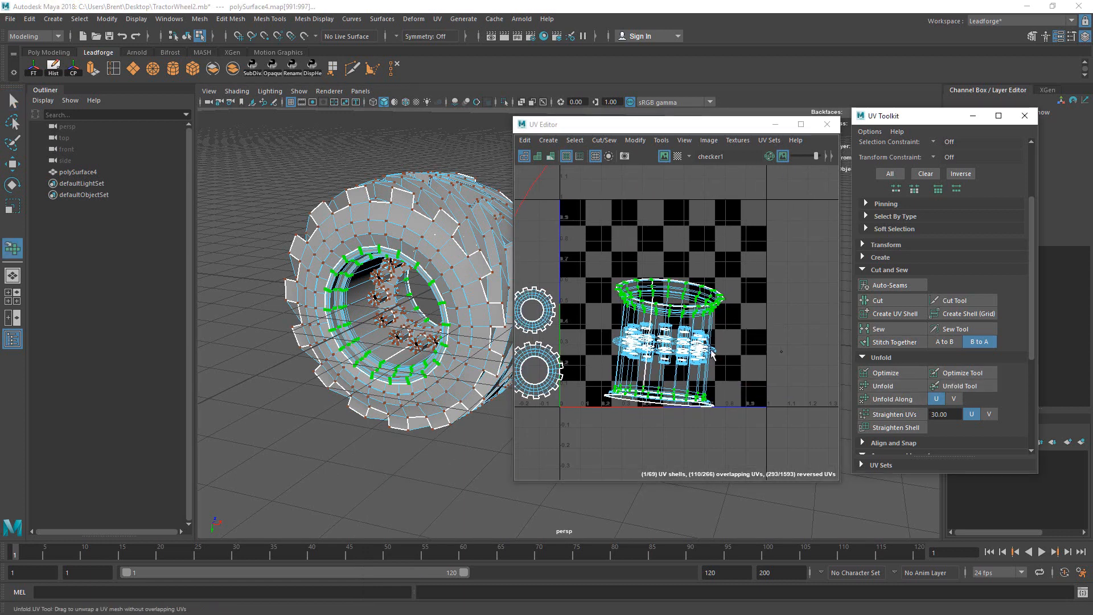
drag(676, 340, 663, 294)
scroll(643, 315, down, 4)
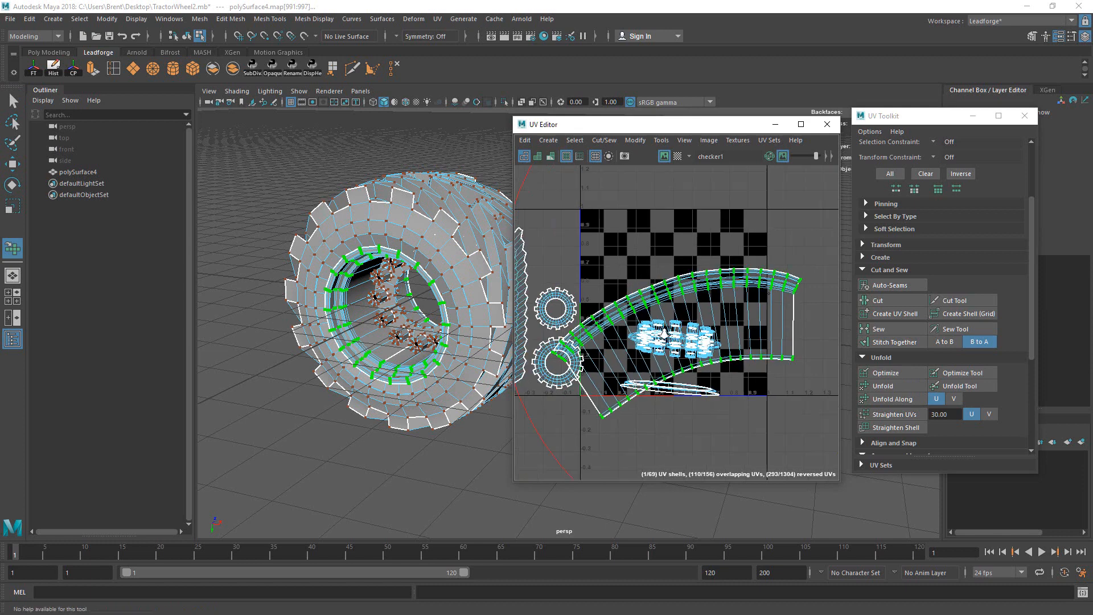
key(q)
Step: Rotate the strip level and move it above the checker tile
key(w)
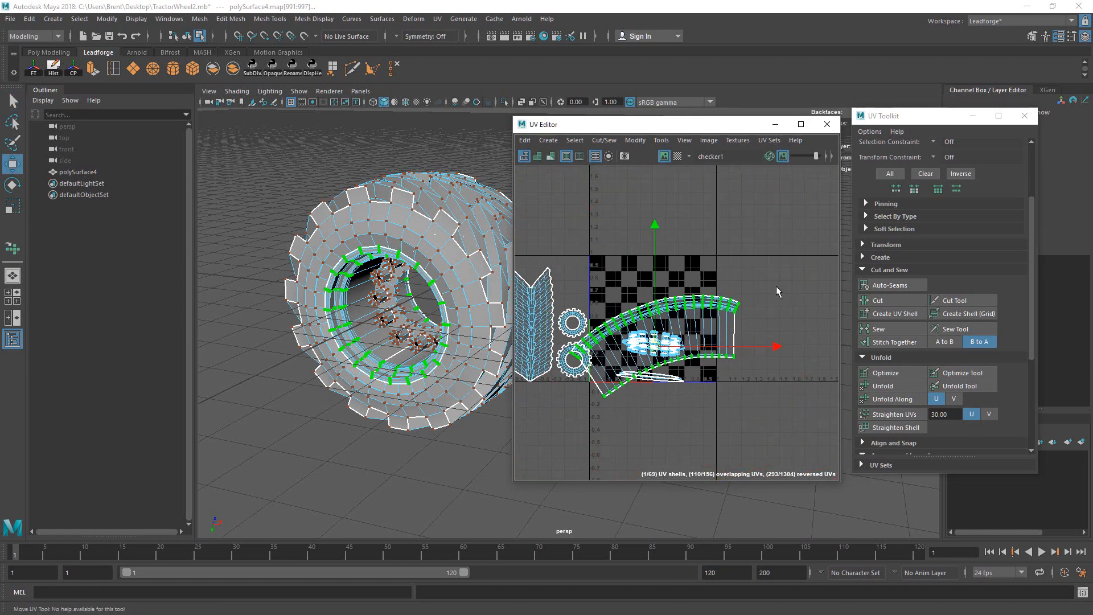
key(e)
drag(776, 287, 780, 328)
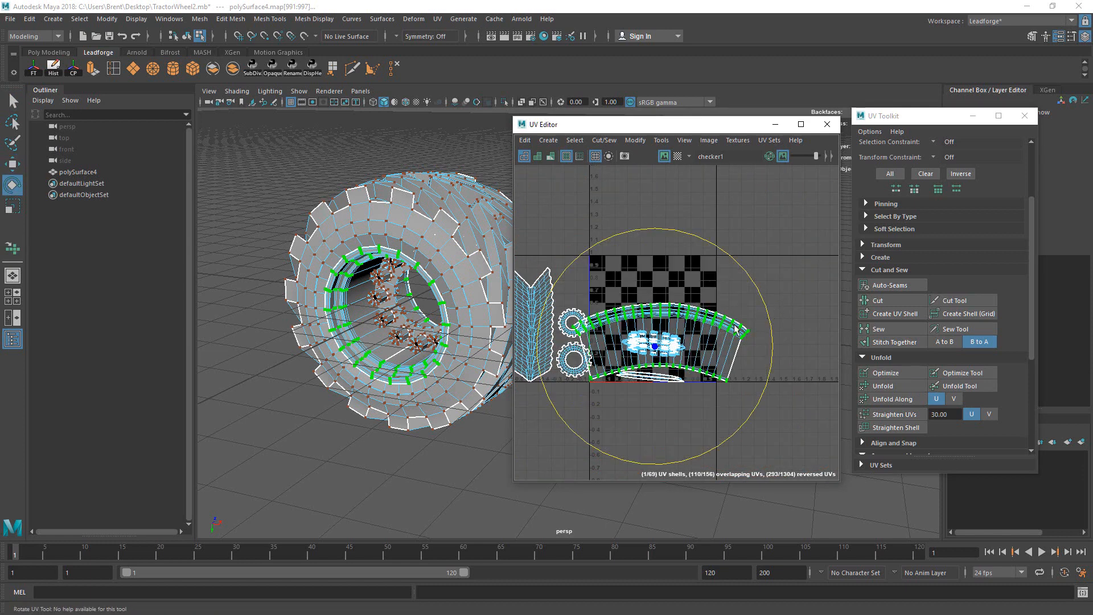
key(w)
drag(657, 332, 677, 269)
alt+drag(406, 281, 529, 273)
Step: Orbit and zoom the 3D view to inspect the rim hole, tread and rim edge
alt+drag(279, 281, 317, 280)
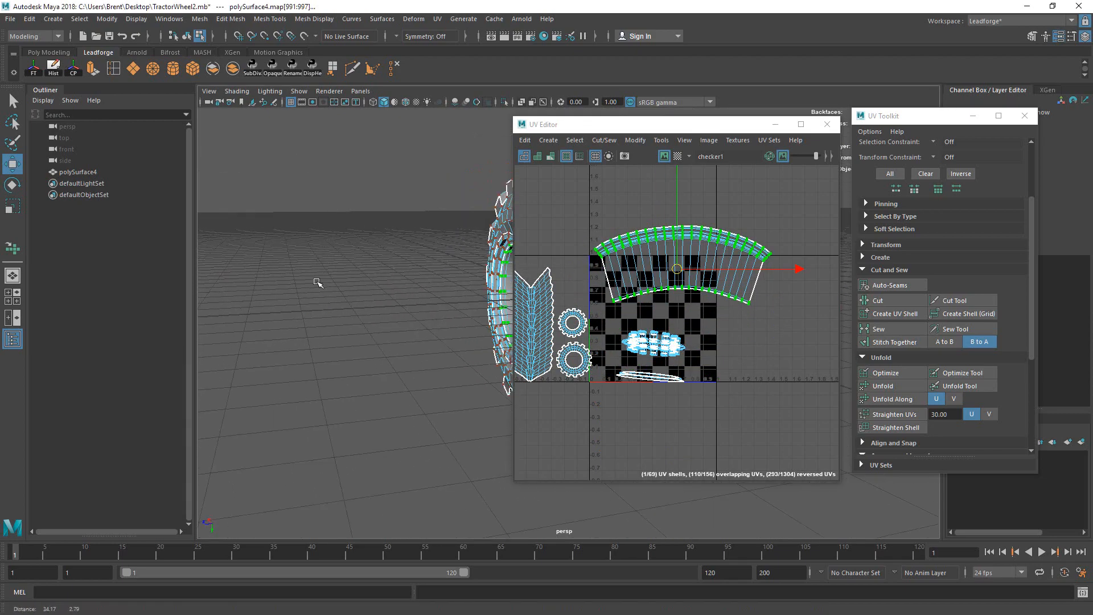
key(f)
alt+drag(455, 272, 526, 272)
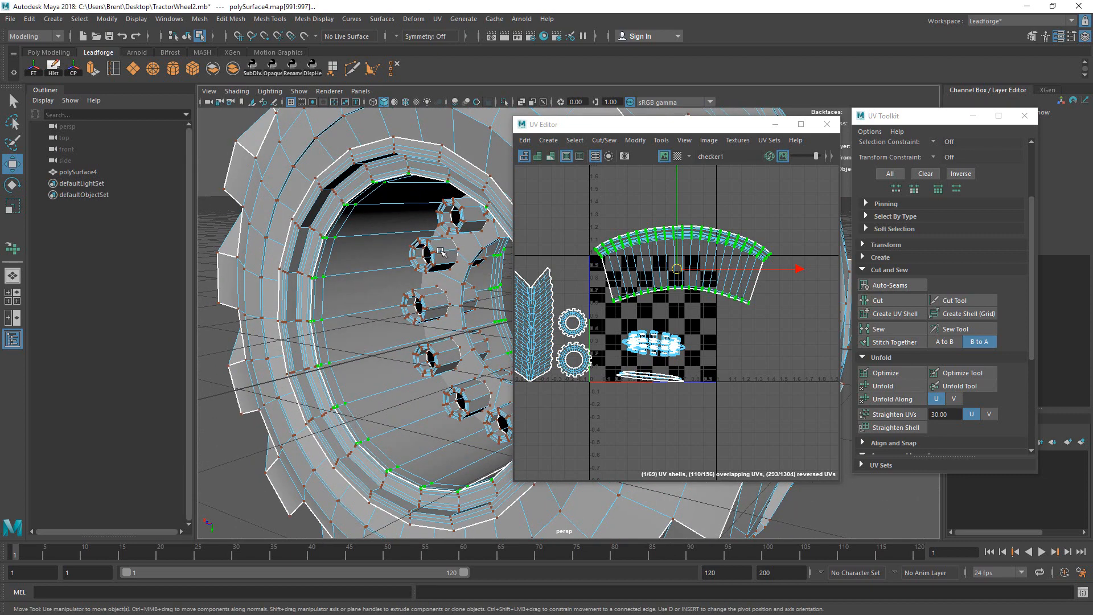
alt+drag(439, 251, 399, 248)
alt+drag(496, 256, 404, 376)
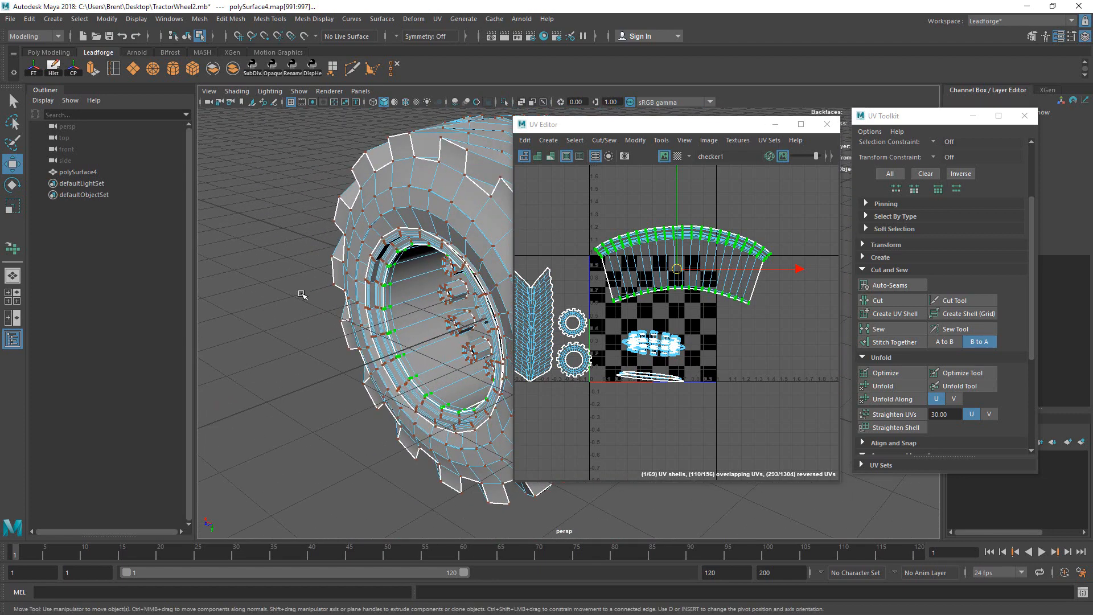
alt+middle_drag(385, 356, 467, 308)
alt+right_drag(468, 307, 380, 400)
alt+middle_drag(380, 399, 424, 388)
Step: Select a vertex face on the rim seam and frame the view on it
right_drag(433, 275, 408, 341)
click(408, 390)
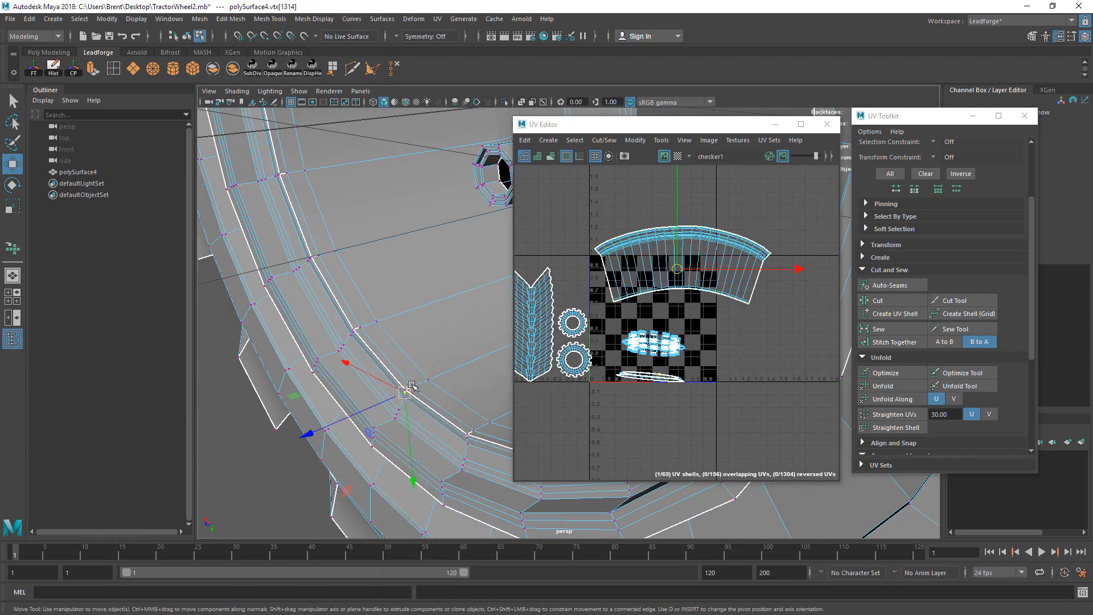
key(q)
key(f)
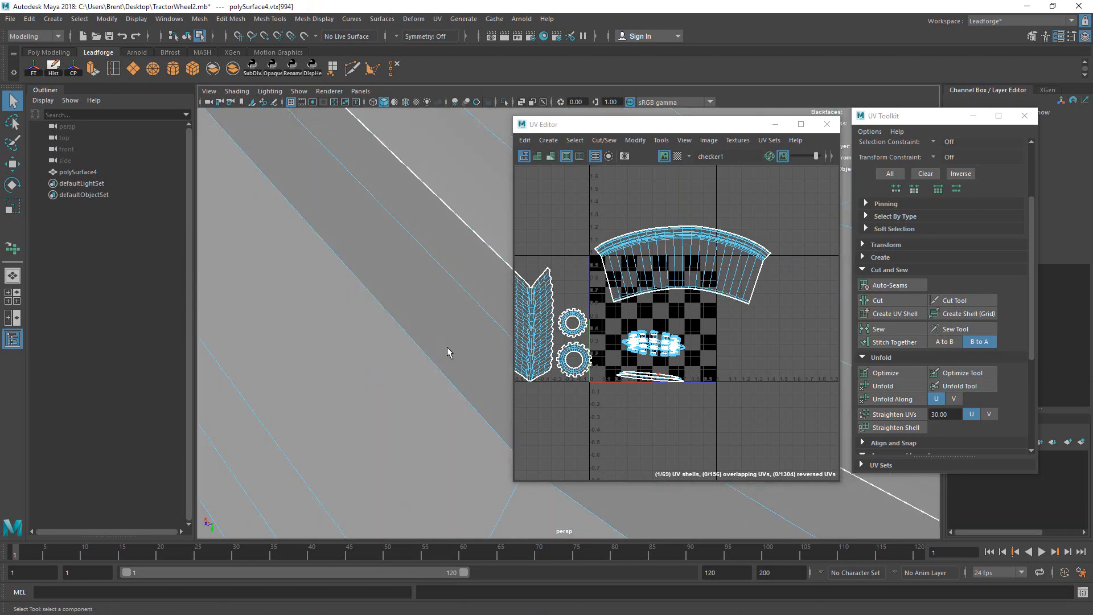
drag(726, 129, 920, 114)
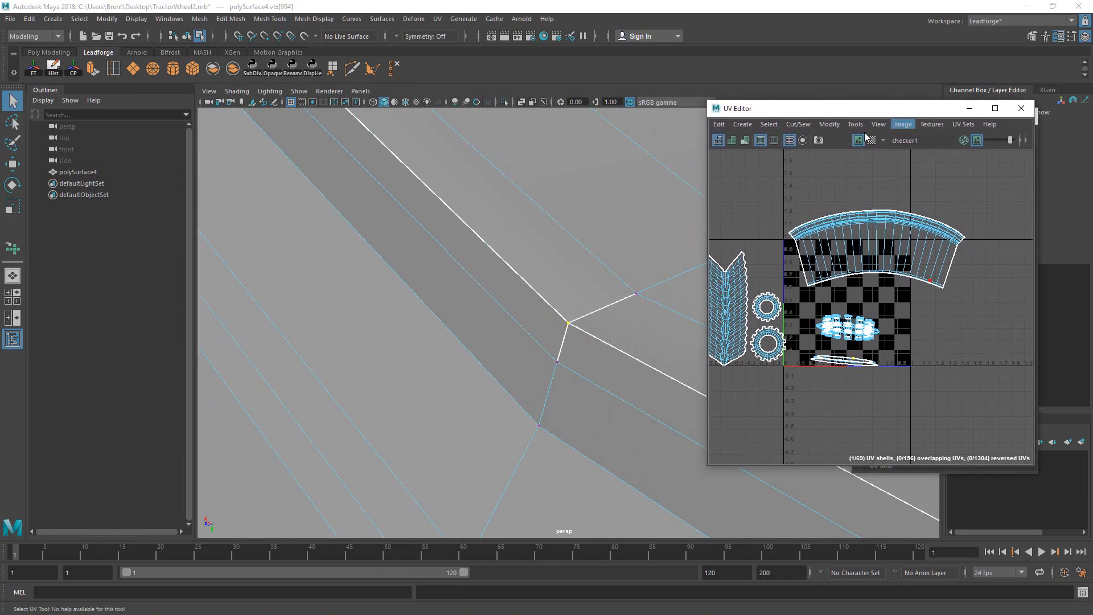
alt+drag(632, 259, 570, 310)
drag(545, 305, 579, 328)
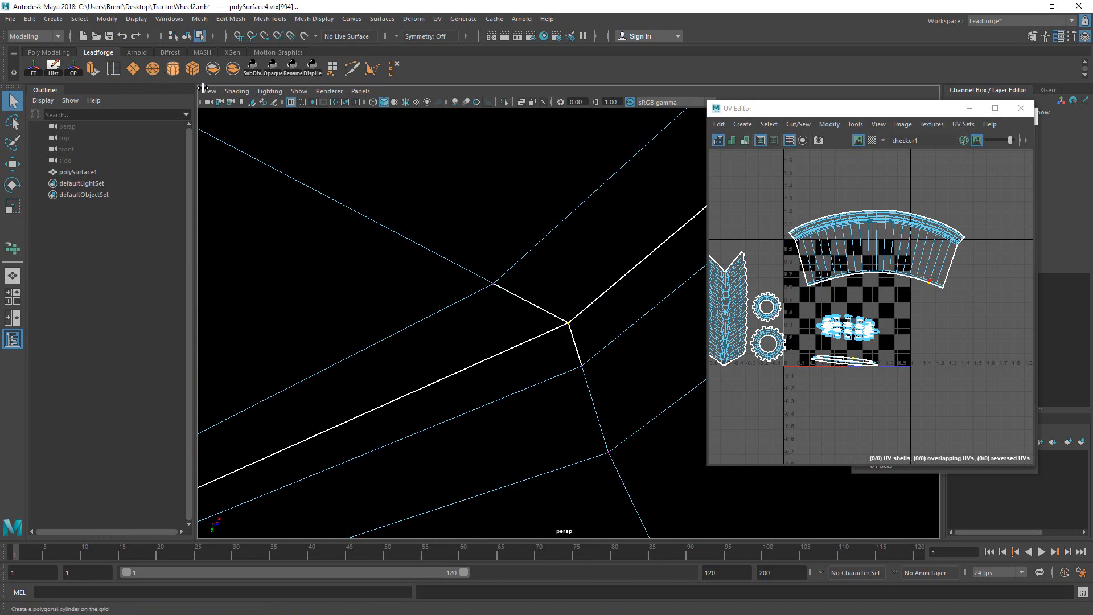
Step: Step through the neighbouring seam vertices, inspecting them close up in wireframe
drag(461, 259, 527, 303)
key(g)
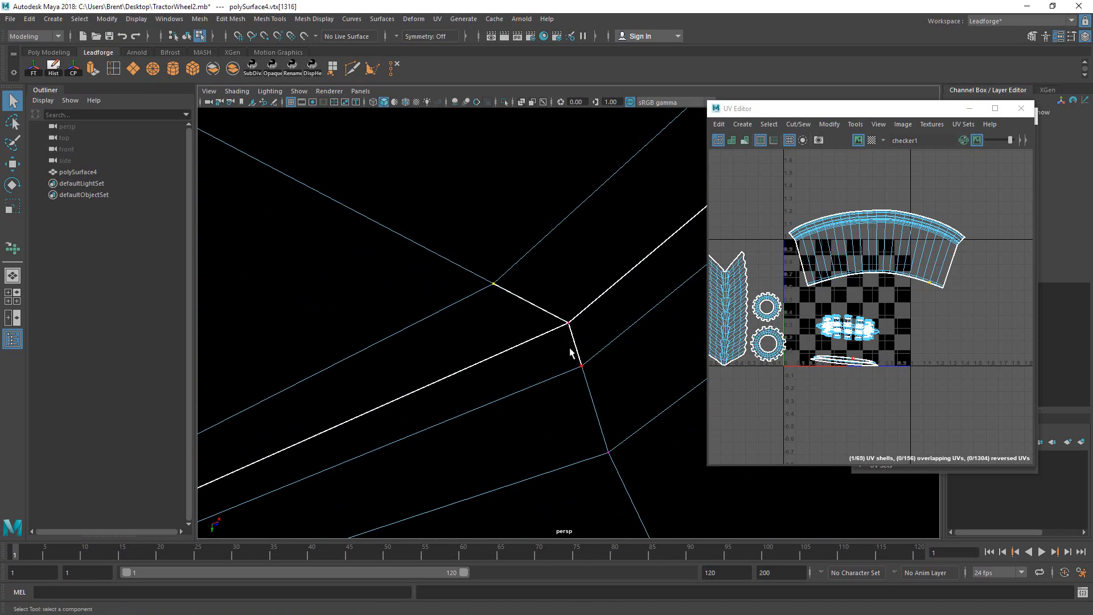
drag(571, 350, 594, 375)
key(g)
alt+middle_drag(398, 391, 939, 156)
mouse_move(416, 308)
mouse_down()
mouse_move(463, 338)
mouse_move(488, 196)
mouse_move(468, 264)
mouse_up()
key(g)
key(4)
mouse_move(449, 247)
mouse_down()
mouse_move(468, 264)
mouse_move(403, 266)
mouse_move(607, 294)
mouse_move(476, 268)
mouse_move(494, 288)
mouse_up()
key(g)
alt+drag(494, 288, 368, 361)
key(g)
Step: Return to object selection and restore the shaded view of the whole wheel
key(3)
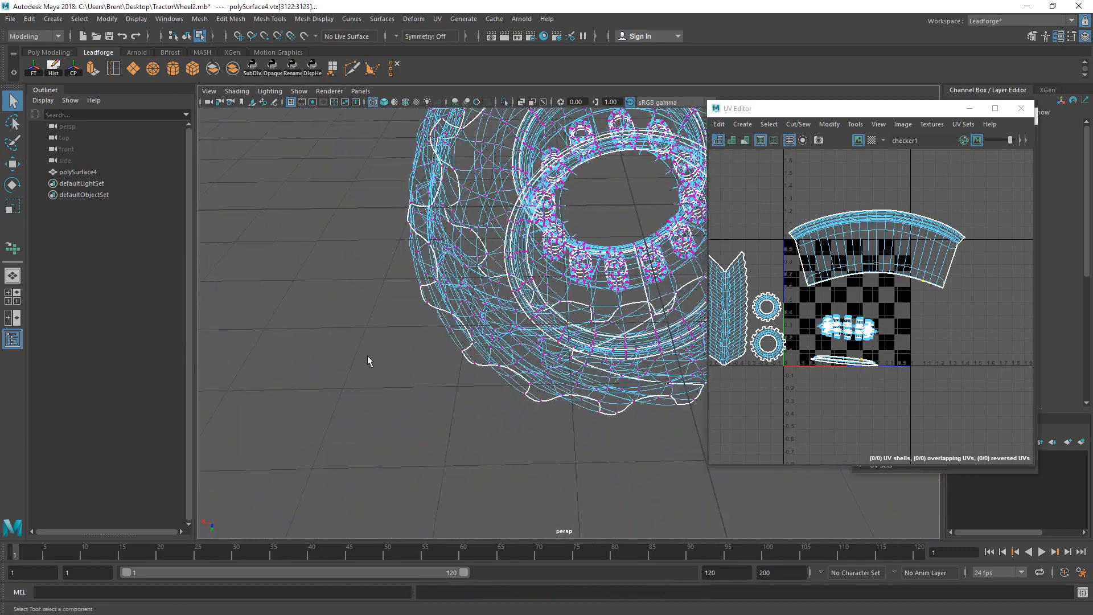
right_drag(464, 234, 498, 202)
mouse_move(498, 228)
alt+mouse_down()
mouse_move(467, 273)
mouse_move(575, 253)
alt+mouse_up()
key(5)
click(734, 407)
alt+drag(592, 484, 473, 486)
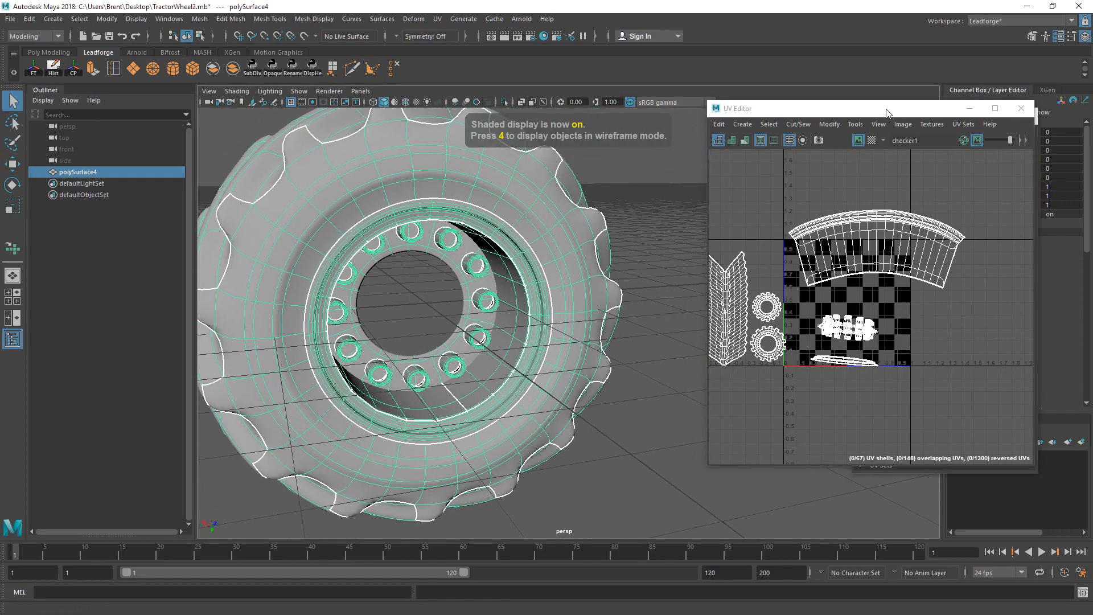
Step: Turn on the UV checker map and save the scene past the student-version warning
click(871, 141)
alt+drag(581, 298, 597, 303)
key(ctrl+s)
click(523, 323)
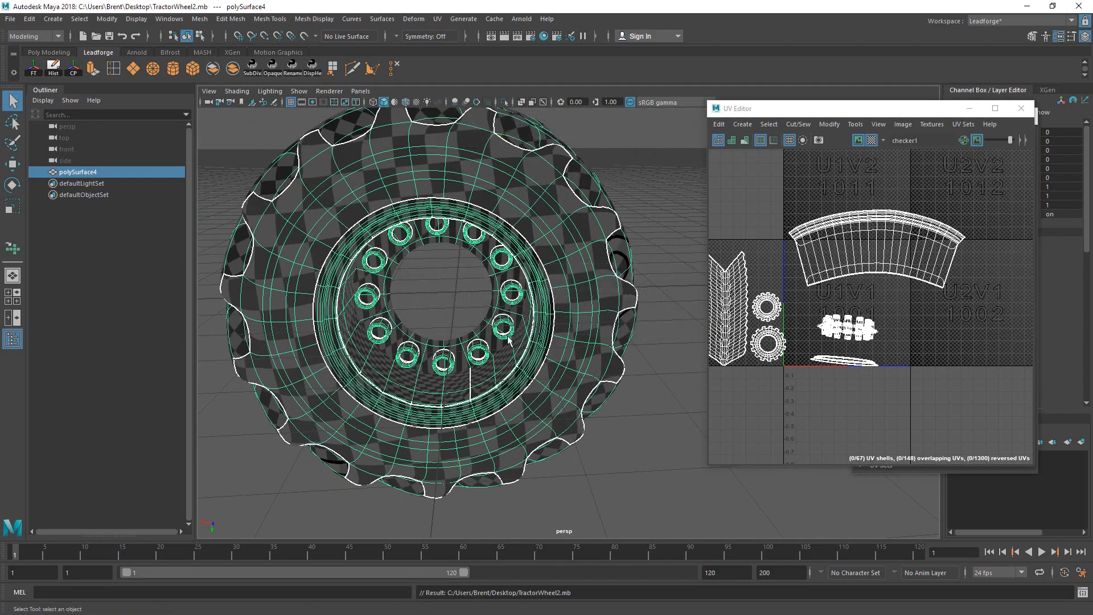
alt+drag(488, 363, 525, 373)
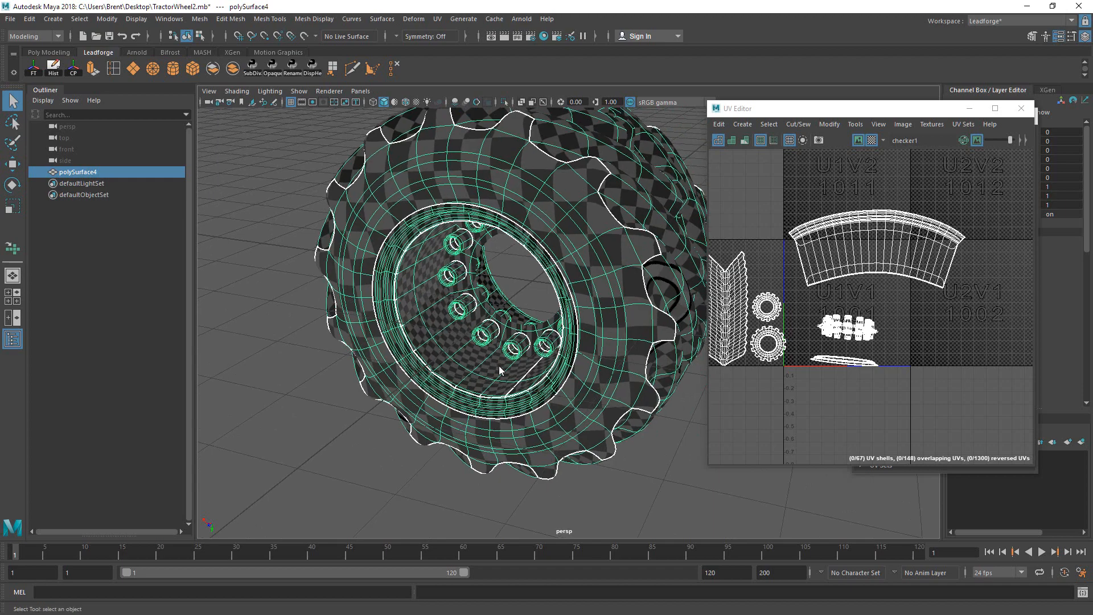
Step: Select all faces of the wheel and zoom in on the rim
right_click(500, 370)
right_drag(499, 275, 494, 307)
key(ctrl+shift+a)
scroll(494, 319, up, 4)
alt+middle_drag(462, 341, 514, 312)
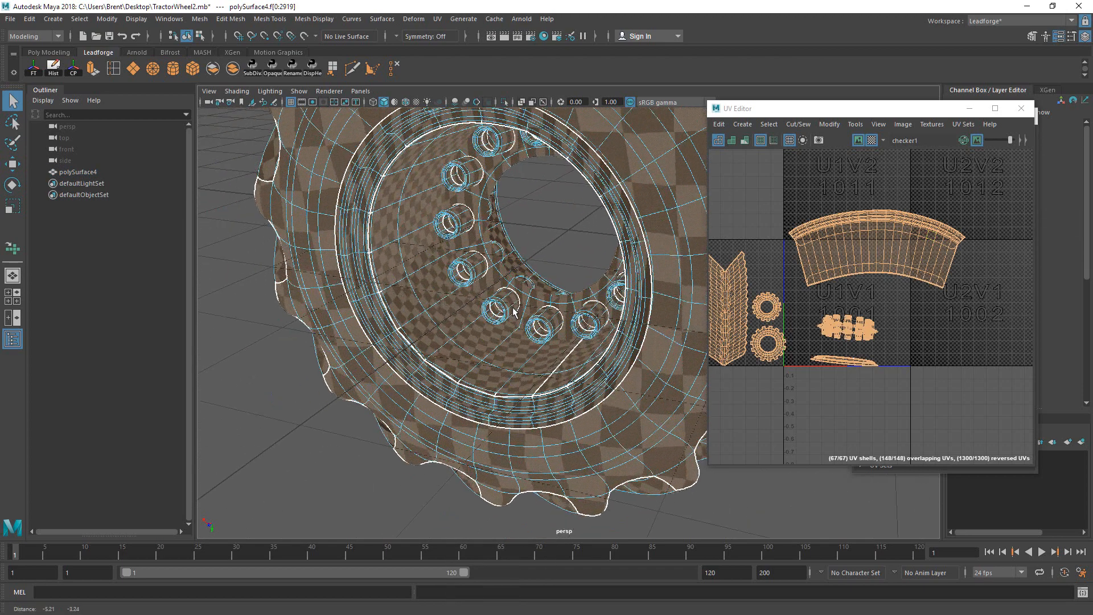
Step: Toggle smooth preview off and on with 1 and 3 while zooming toward the rim
key(1)
key(3)
alt+middle_drag(435, 347, 493, 330)
alt+right_drag(494, 329, 641, 262)
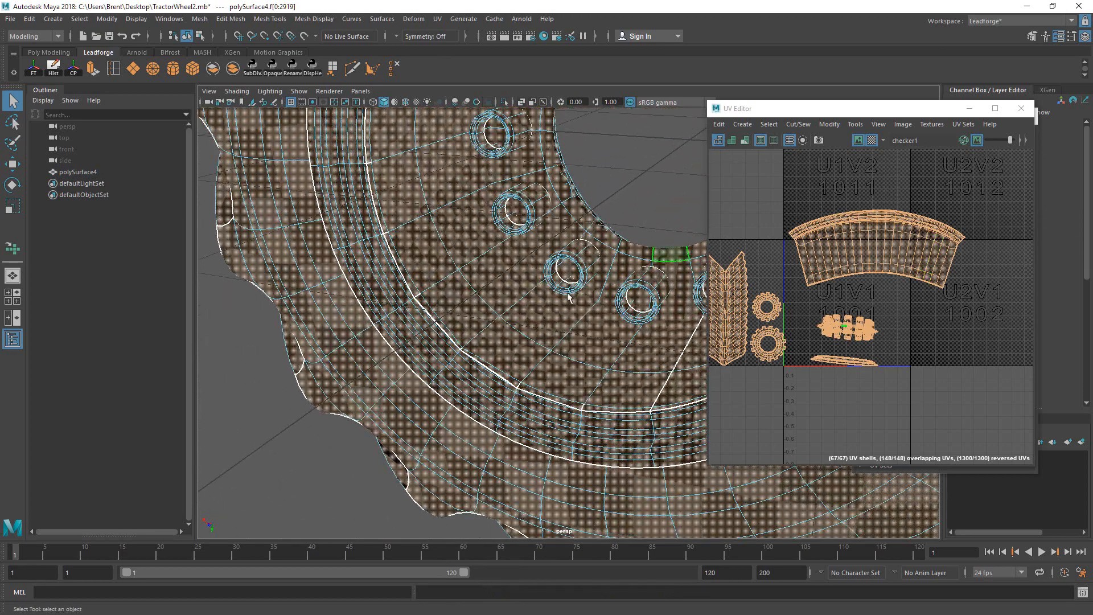
key(1)
alt+drag(509, 320, 470, 374)
key(3)
alt+right_drag(470, 374, 563, 373)
Step: Compare smooth preview on and off around the rim corner, then select the corner vertex
alt+drag(563, 373, 507, 361)
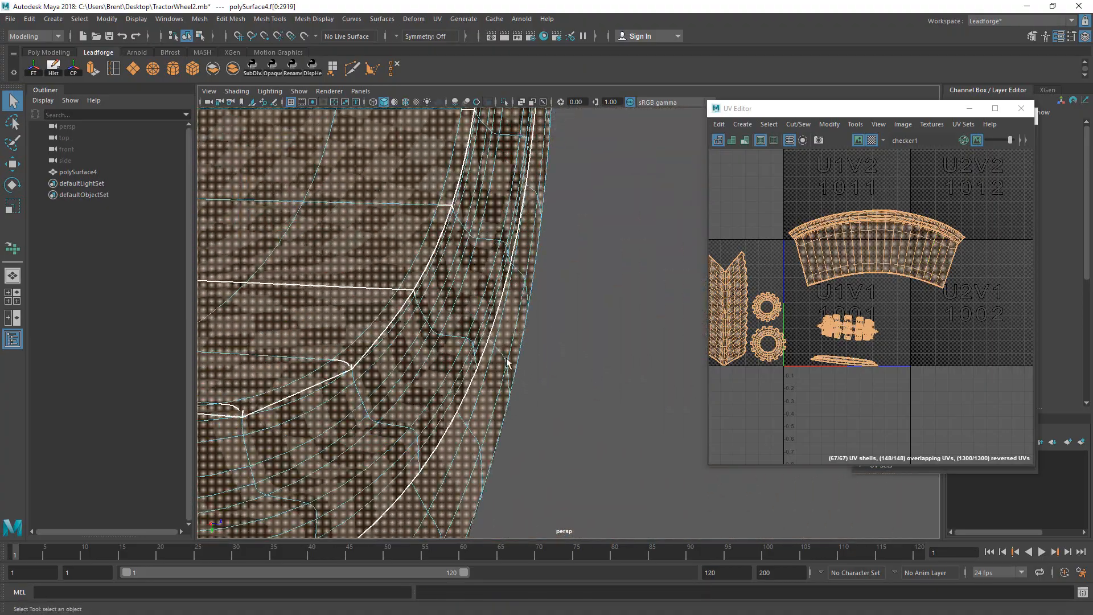
key(1)
alt+middle_drag(507, 361, 517, 360)
alt+right_drag(518, 359, 622, 341)
alt+drag(621, 341, 541, 302)
alt+right_drag(542, 302, 620, 312)
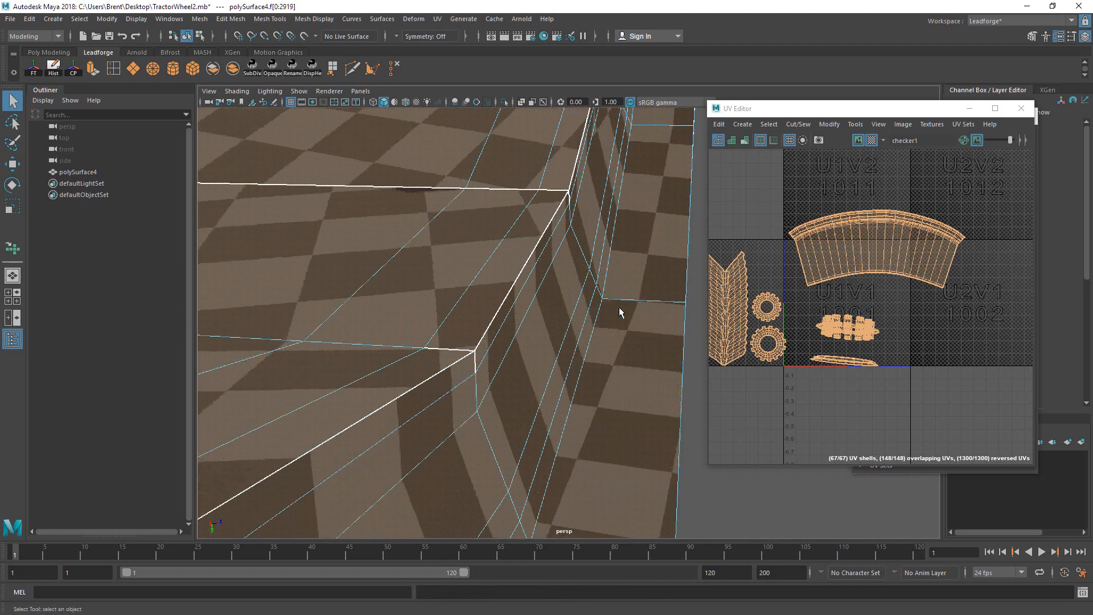
key(3)
alt+drag(495, 355, 479, 328)
key(1)
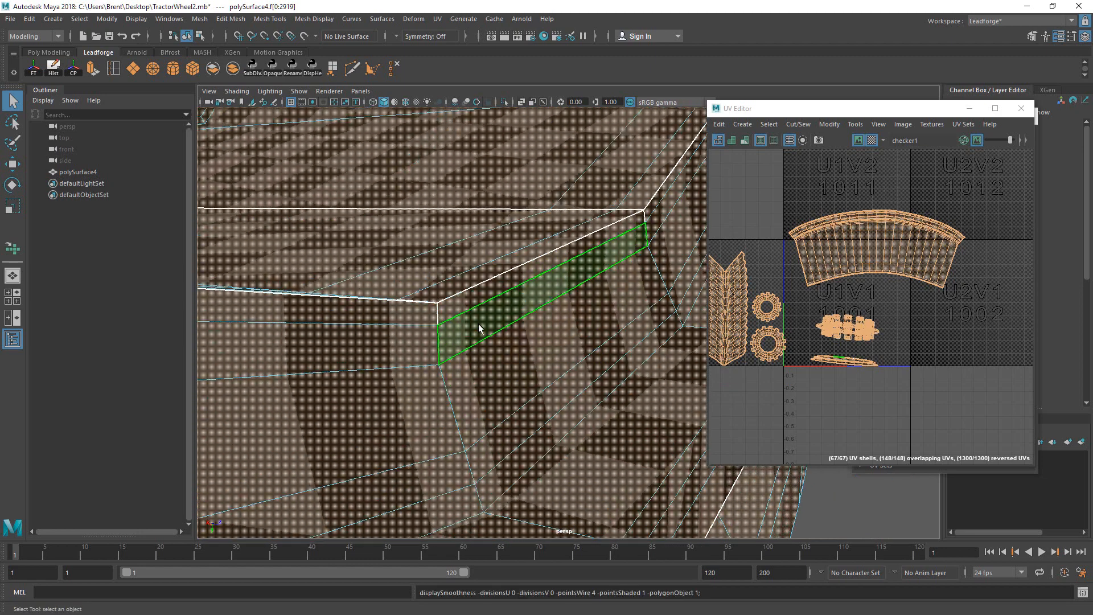
key(3)
key(1)
right_drag(460, 315, 411, 272)
click(436, 301)
Step: Pull the rim corner vertex down with the Move tool
key(w)
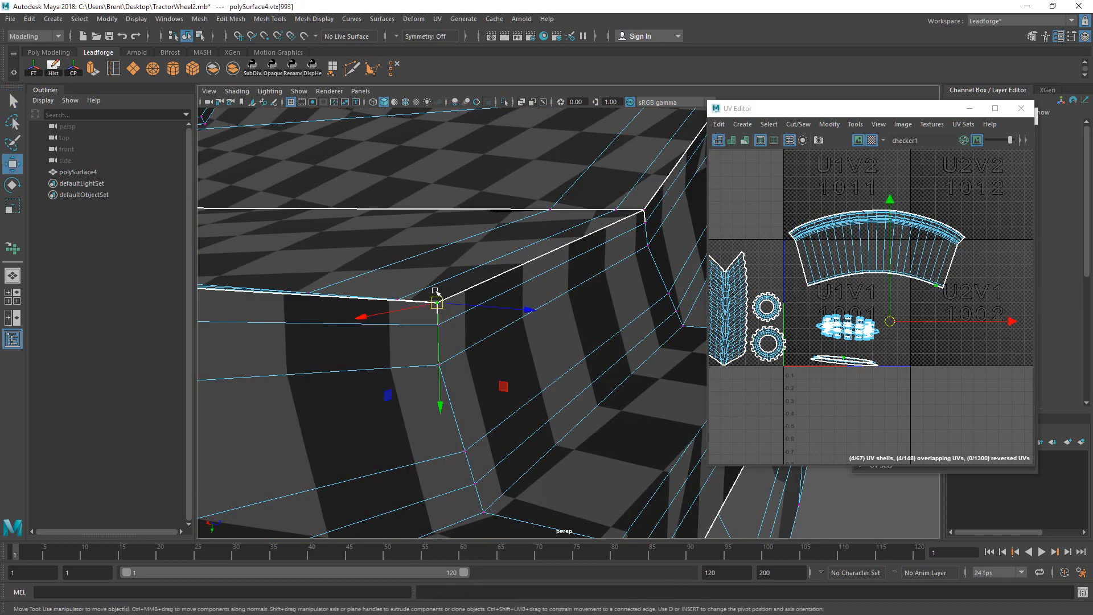
key(q)
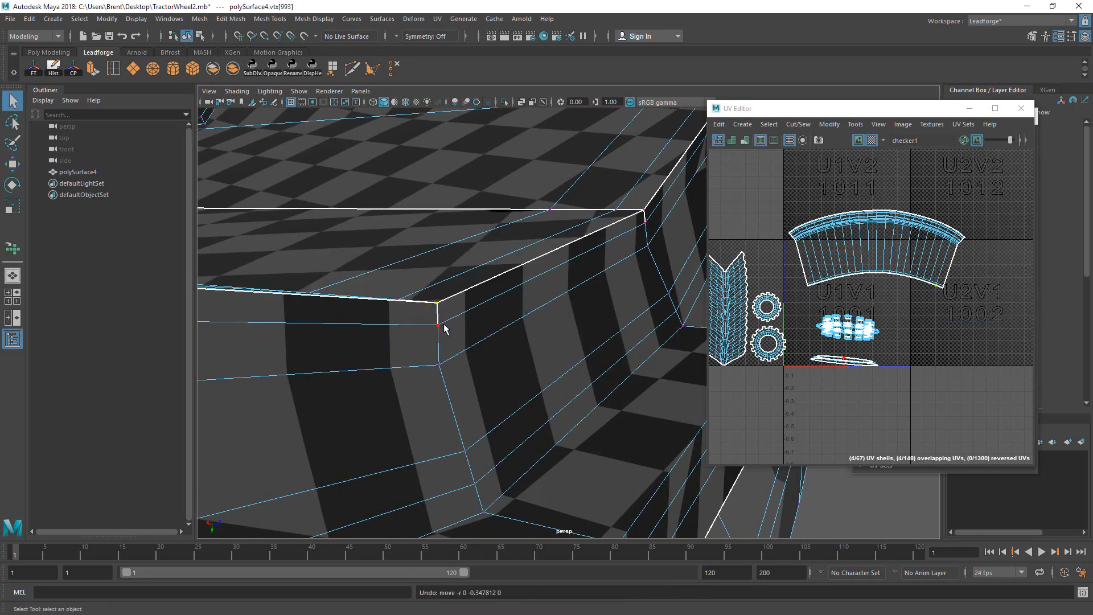
key(w)
drag(439, 349, 441, 374)
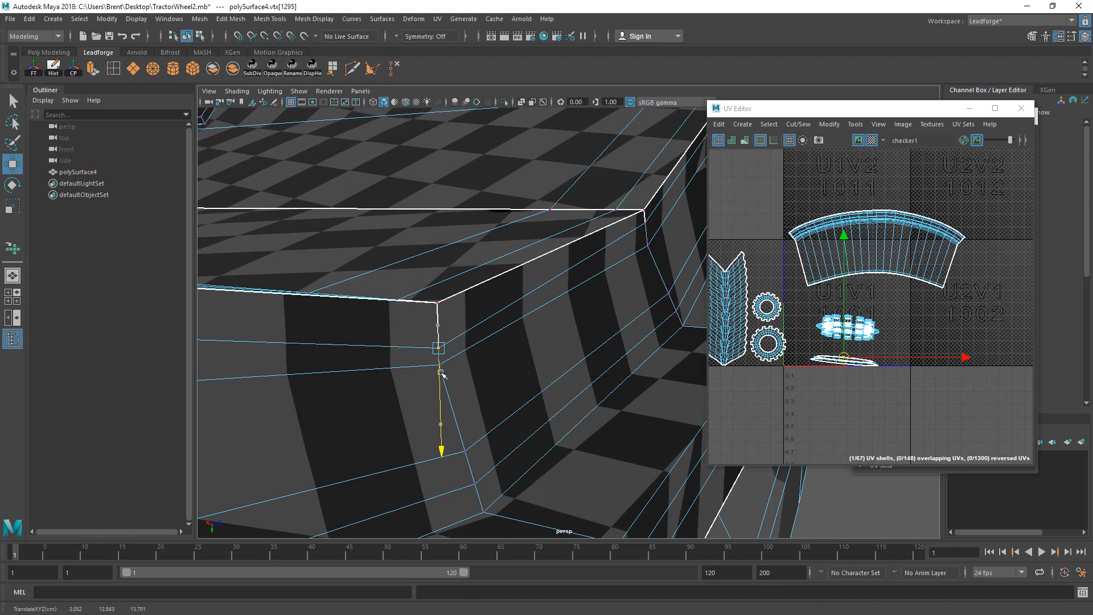
alt+drag(455, 327, 491, 326)
key(q)
key(w)
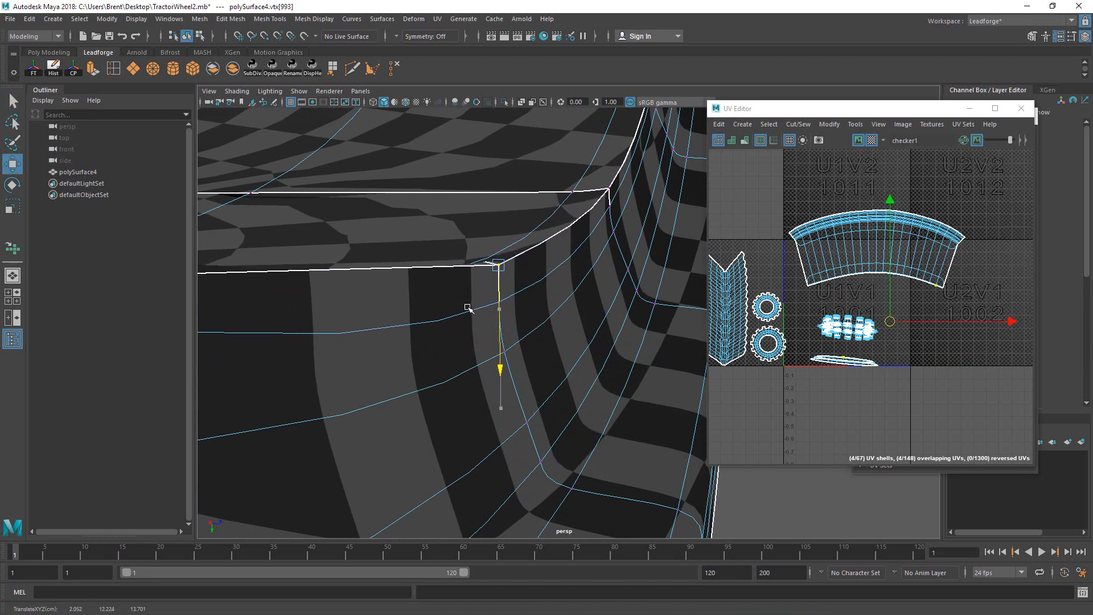
alt+drag(465, 306, 383, 264)
Step: Undo the vertex move and the stray vertex selections, with smooth preview off
key(ctrl+z)
alt+right_drag(384, 263, 186, 359)
key(1)
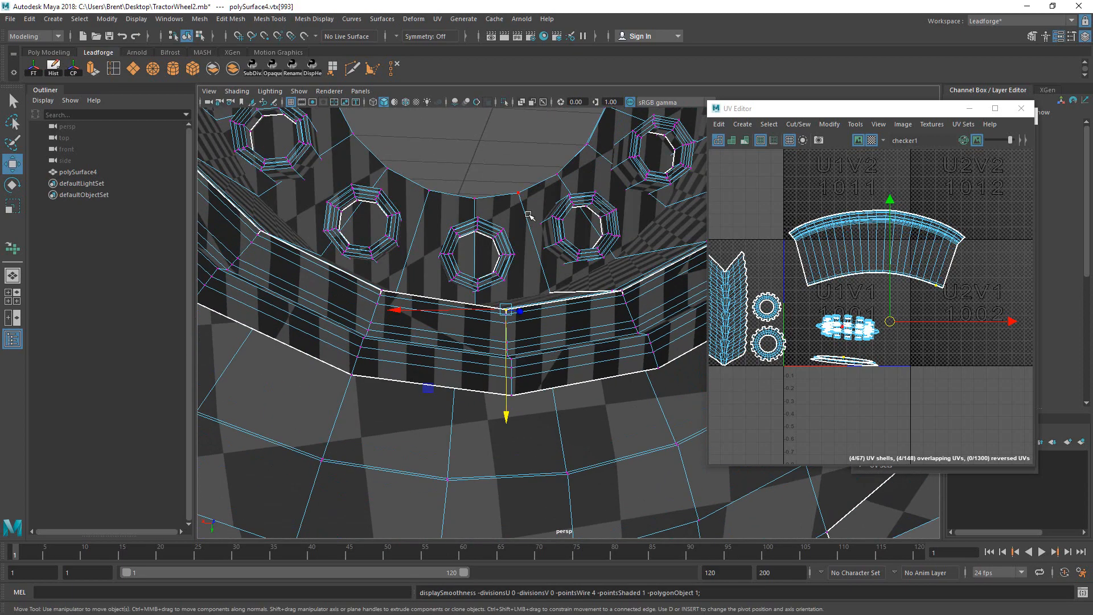
mouse_move(528, 215)
alt+mouse_down()
mouse_move(525, 286)
mouse_move(500, 313)
mouse_move(518, 341)
alt+mouse_up()
key(ctrl+z)
key(ctrl+z)
key(ctrl+z)
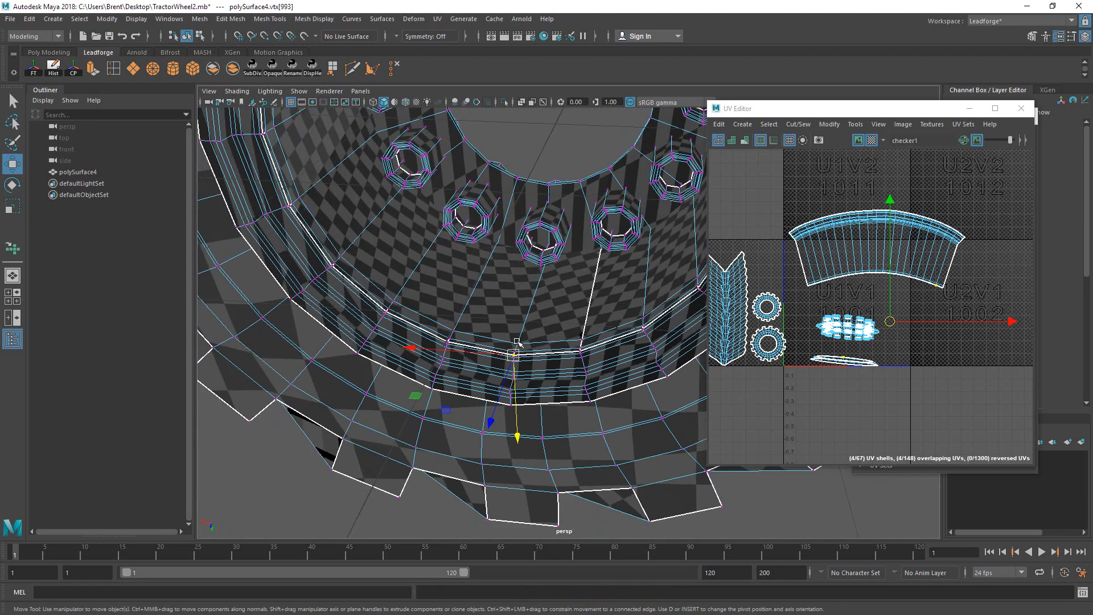
key(ctrl+z)
key(ctrl+z)
Step: Disable smooth preview and clear the all-faces selection to view the whole faceted wheel
alt+right_drag(542, 328, 305, 385)
key(3)
key(1)
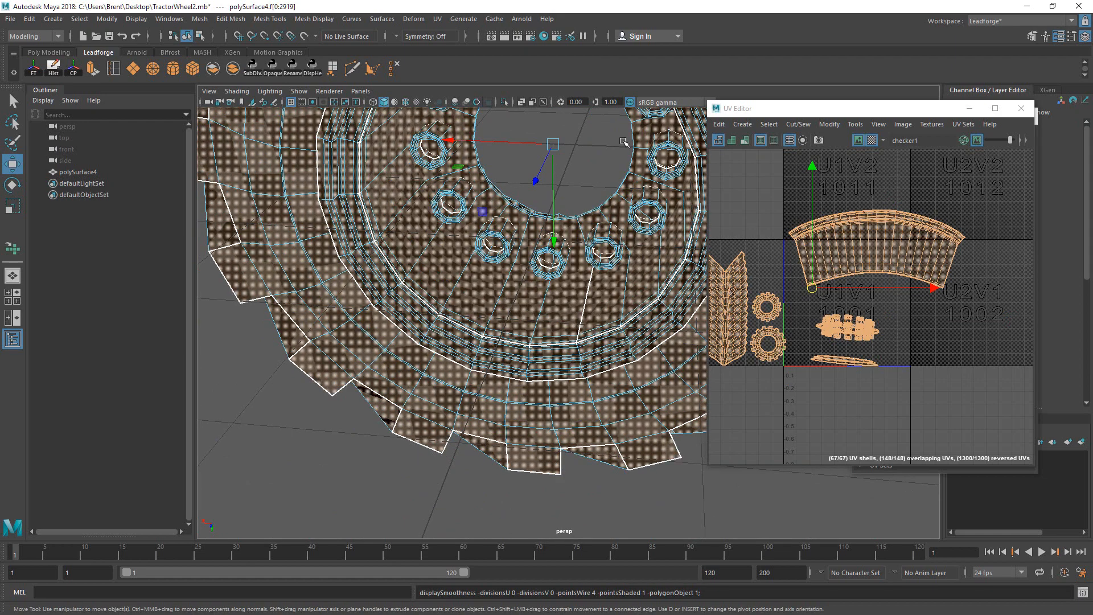
click(609, 154)
alt+drag(605, 197, 544, 305)
alt+right_drag(544, 305, 439, 364)
alt+drag(439, 365, 529, 349)
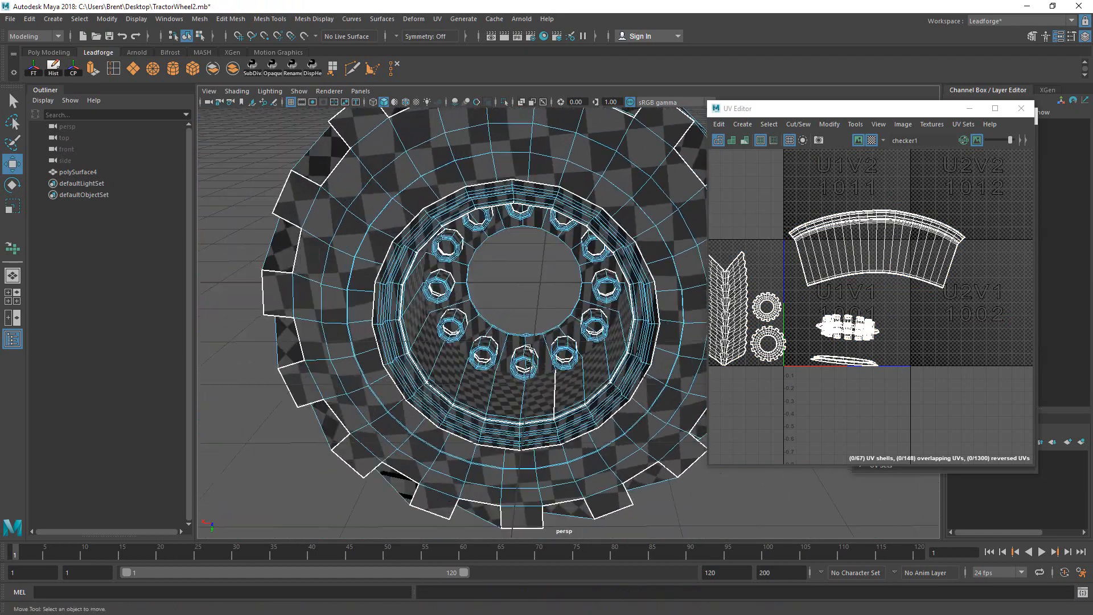
Step: Save the scene and dismiss the student version file notice
key(q)
key(ctrl+s)
click(529, 320)
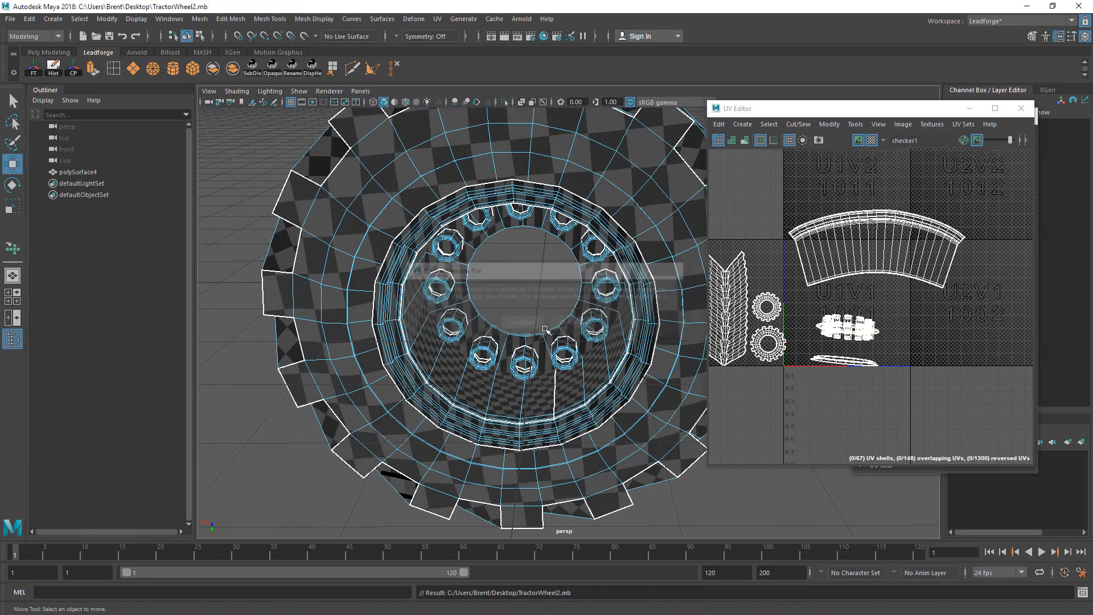
Step: Select the whole thin rim UV shell and move it to the right
alt+drag(586, 316, 508, 381)
right_drag(484, 395, 493, 312)
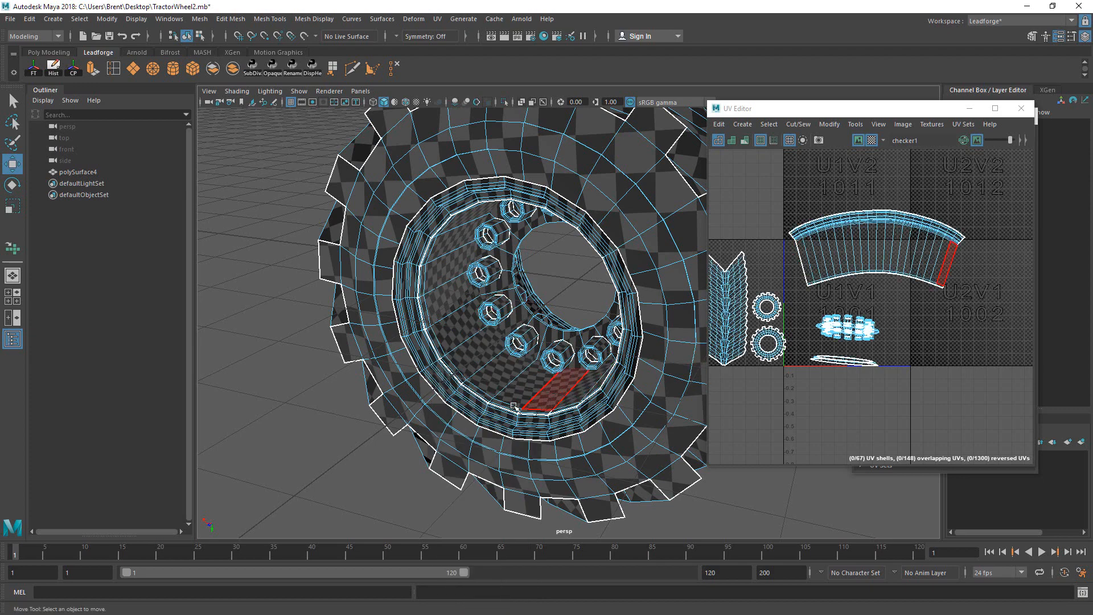
scroll(513, 406, up, 2)
right_drag(508, 275, 597, 274)
click(827, 375)
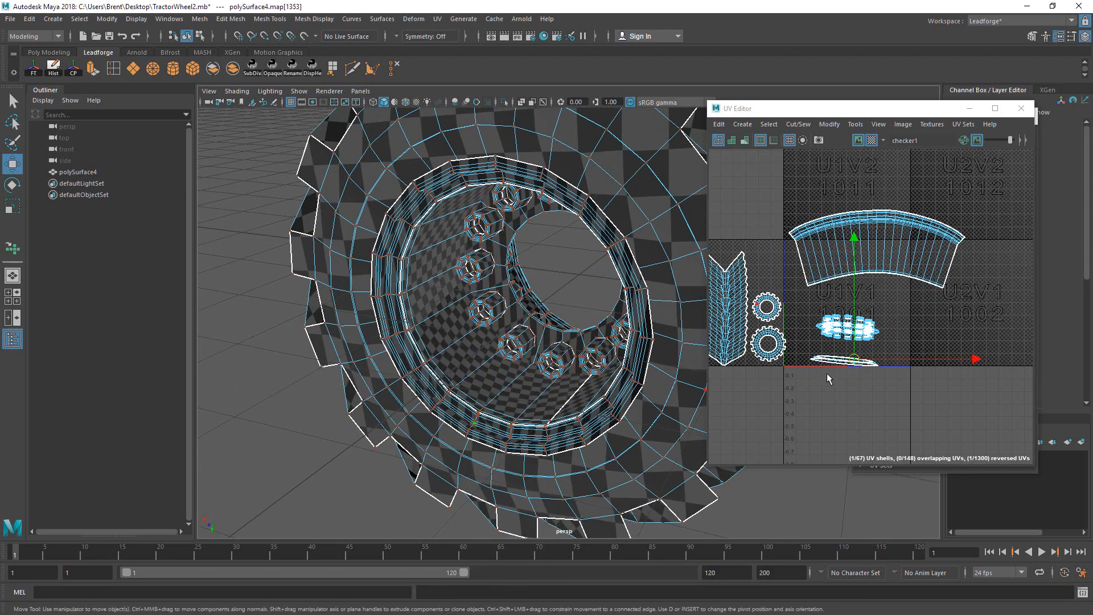
ctrl+right_drag(958, 398, 961, 400)
drag(845, 360, 931, 334)
Step: Select an inner rim edge loop and cut the UVs along it
alt+drag(527, 445, 592, 427)
alt+right_drag(592, 427, 871, 403)
alt+middle_drag(598, 444, 564, 319)
alt+right_drag(564, 341, 671, 358)
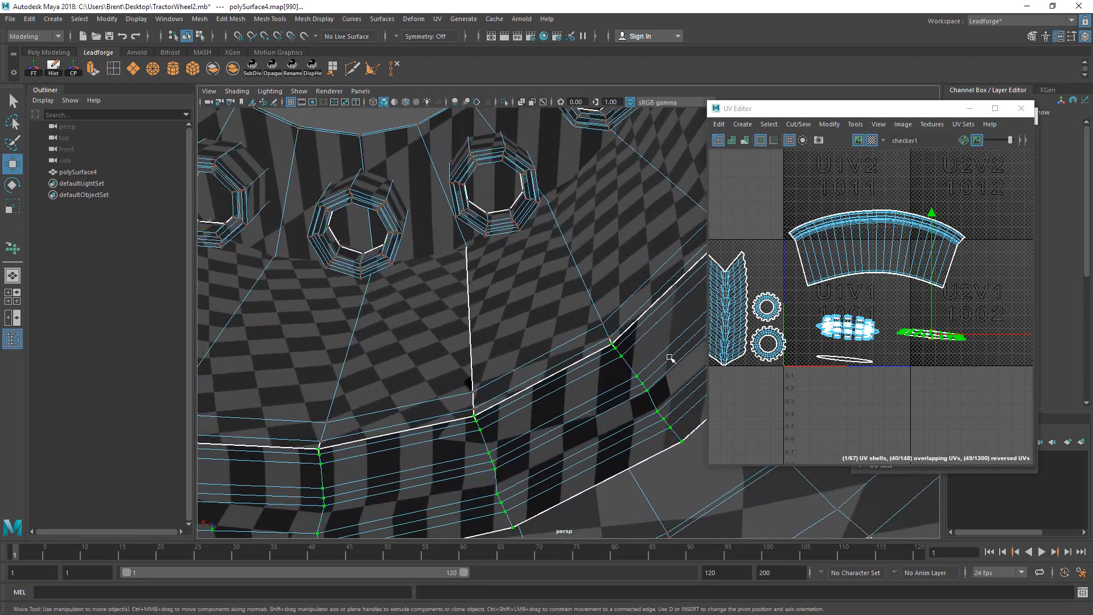
alt+drag(671, 359, 592, 383)
right_drag(564, 275, 563, 244)
click(511, 409)
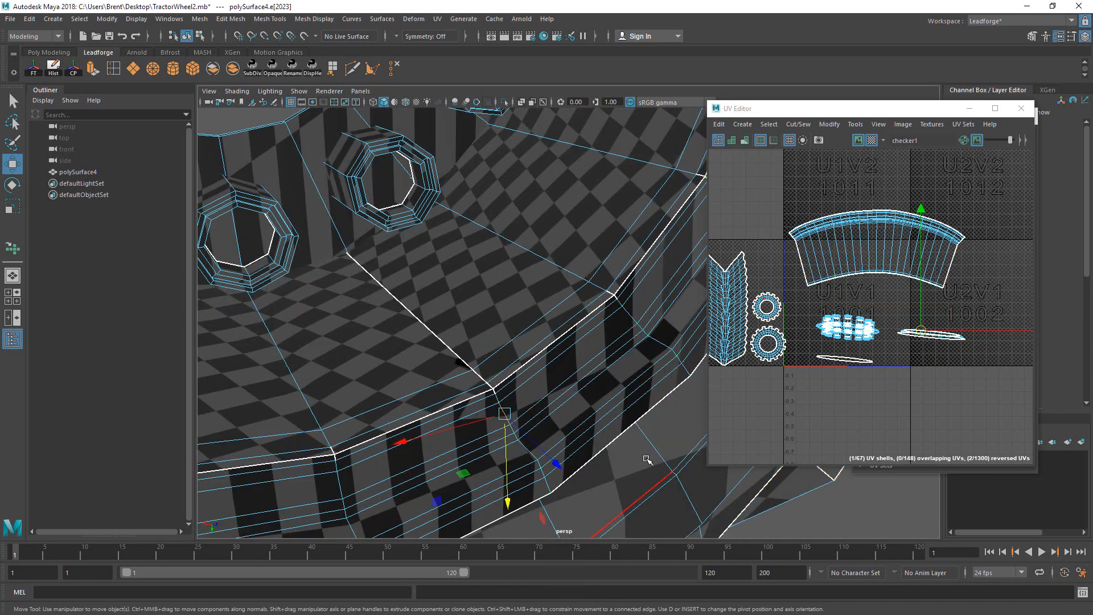
key(f)
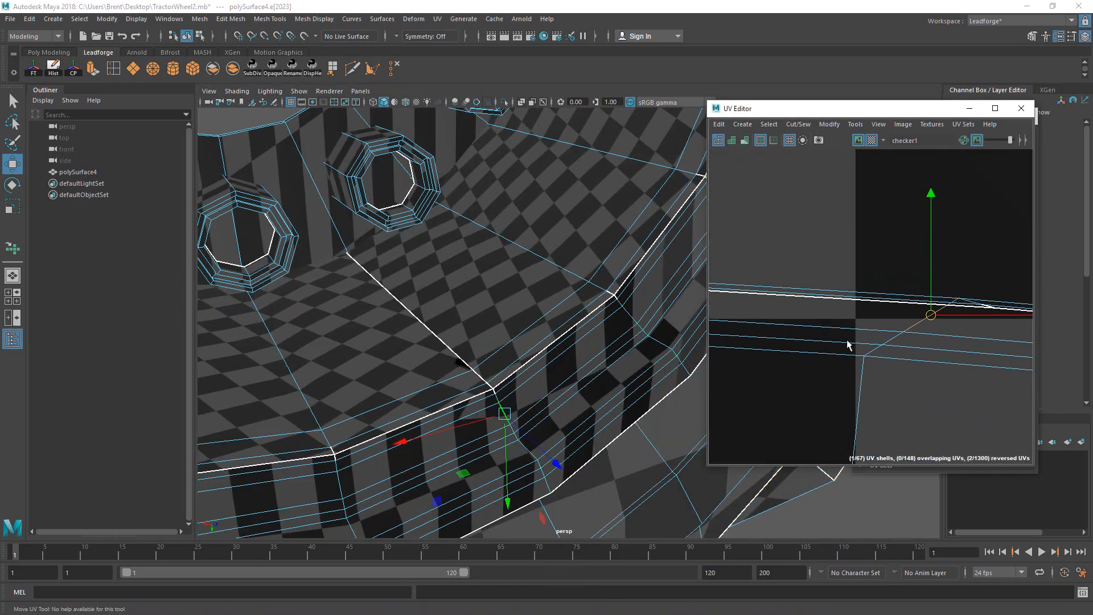
shift+double_click(860, 382)
mouse_move(925, 328)
alt+right_down()
mouse_move(740, 407)
mouse_move(675, 393)
mouse_move(865, 307)
alt+right_up()
alt+right_drag(733, 360, 755, 335)
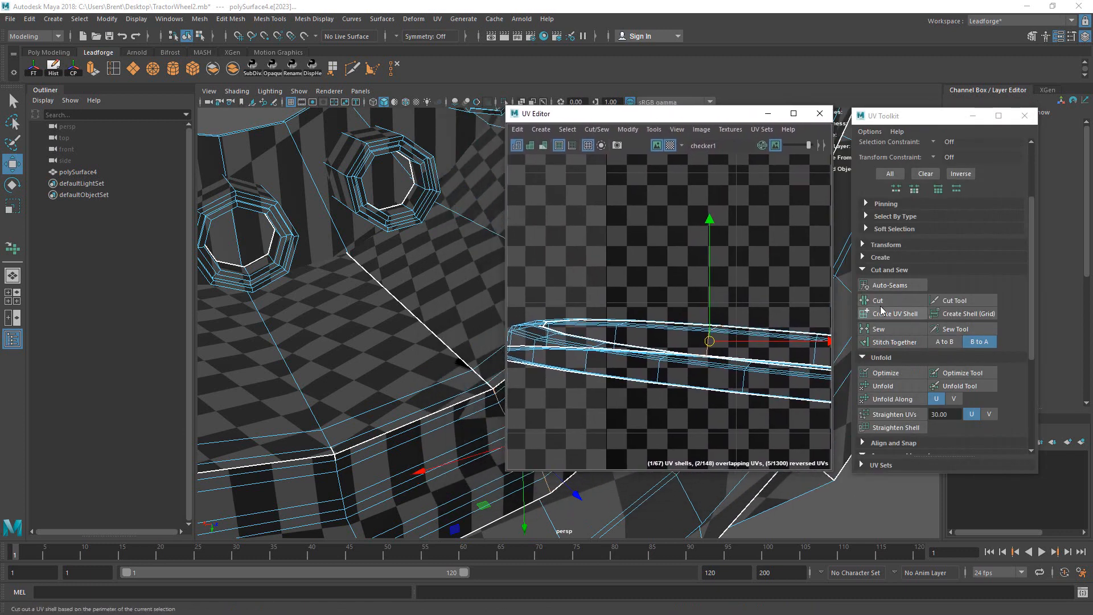
click(880, 302)
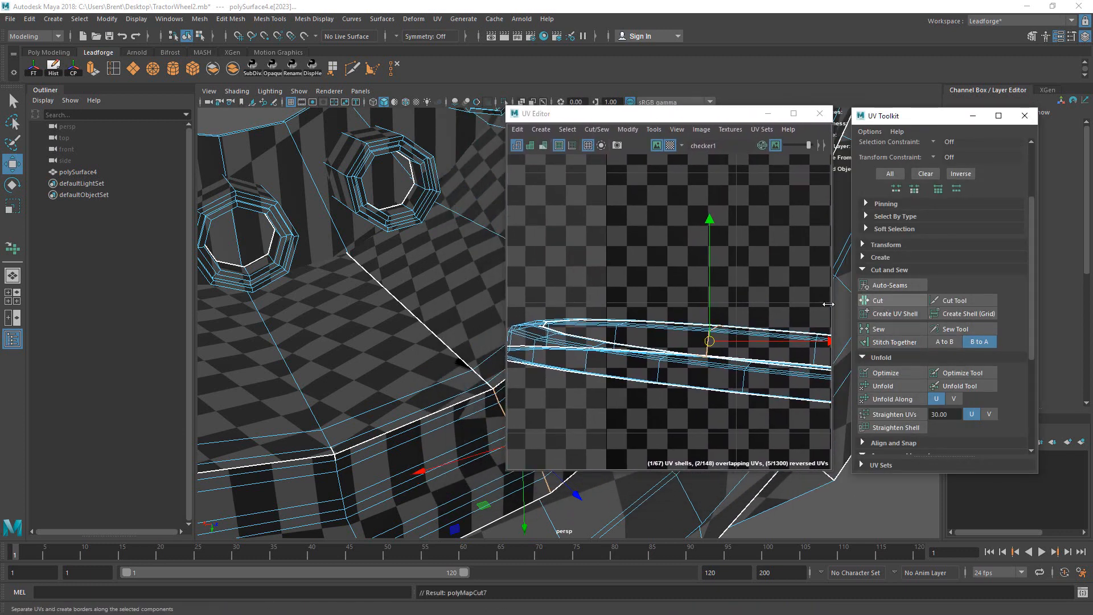
Step: Select the flat rim shell and try unfolding it with the Unfold Tool
alt+right_drag(797, 289, 565, 369)
alt+right_drag(768, 275, 632, 376)
alt+middle_drag(756, 257, 632, 307)
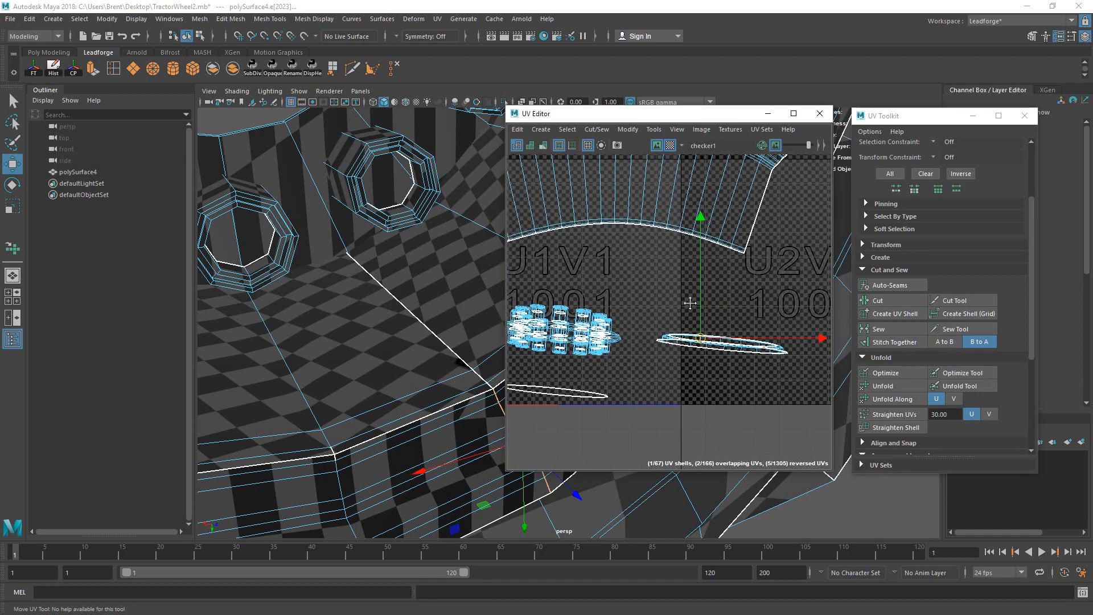
click(799, 331)
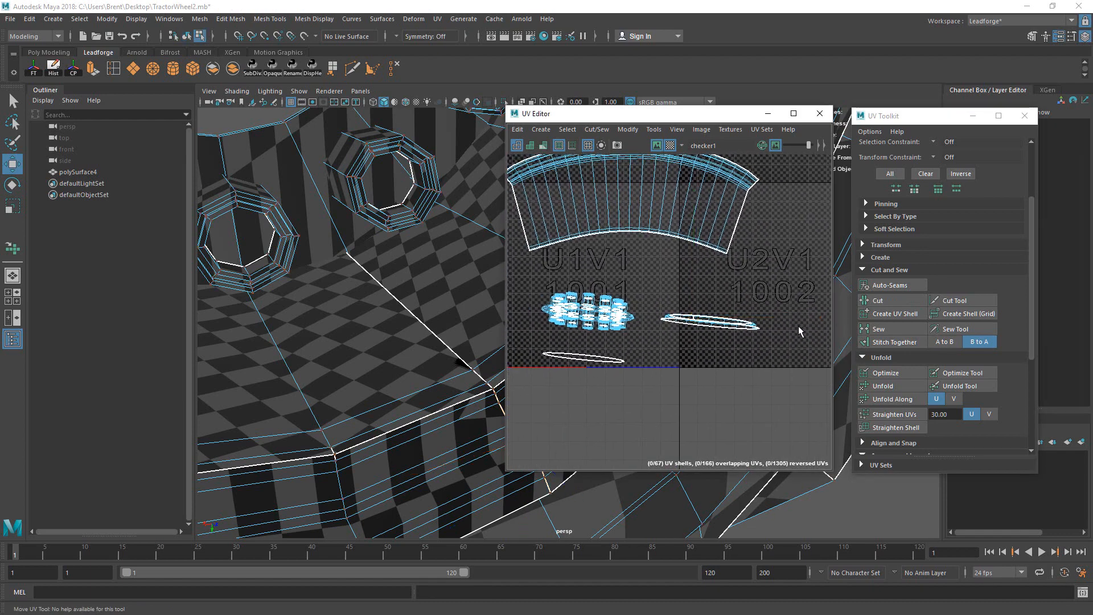
click(682, 313)
ctrl+right_drag(771, 315, 725, 293)
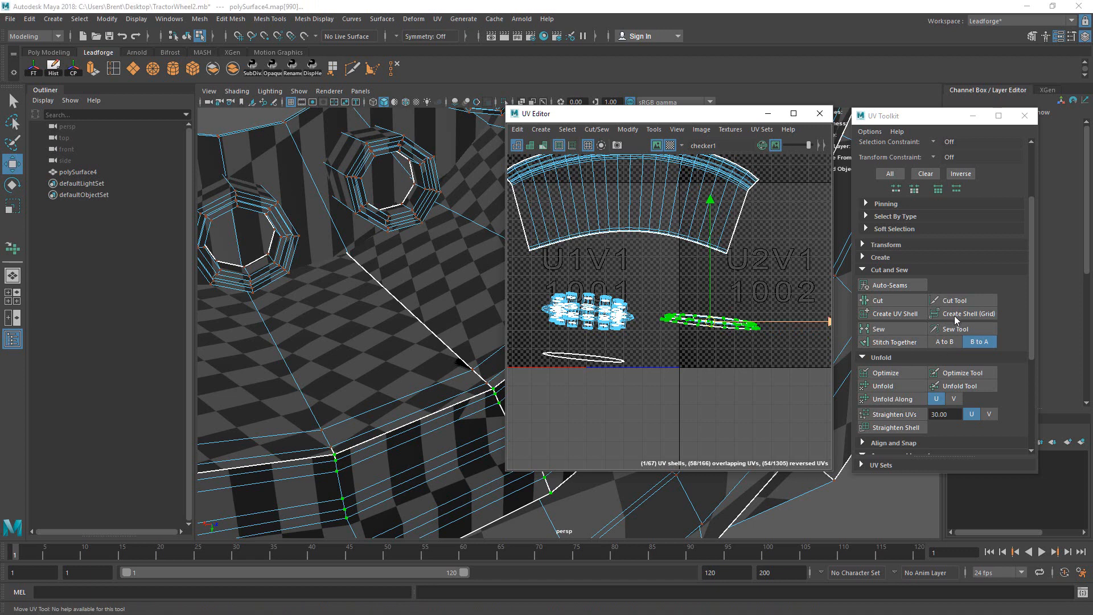
click(983, 385)
click(704, 324)
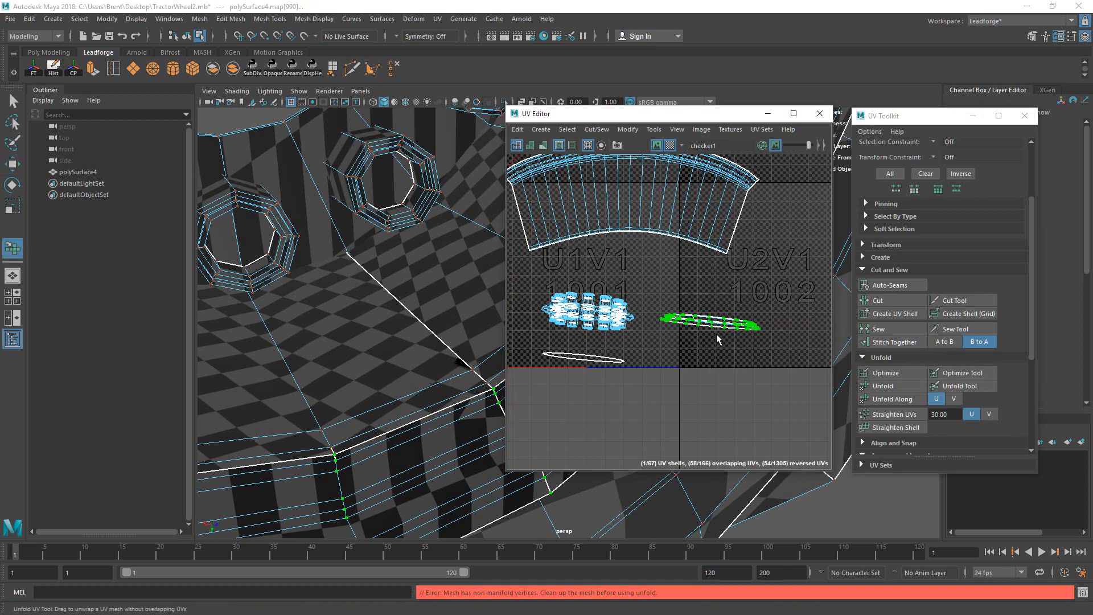
Step: Return to selecting the whole tire object to look for a mesh cleanup command
key(q)
click(757, 294)
drag(781, 352, 739, 315)
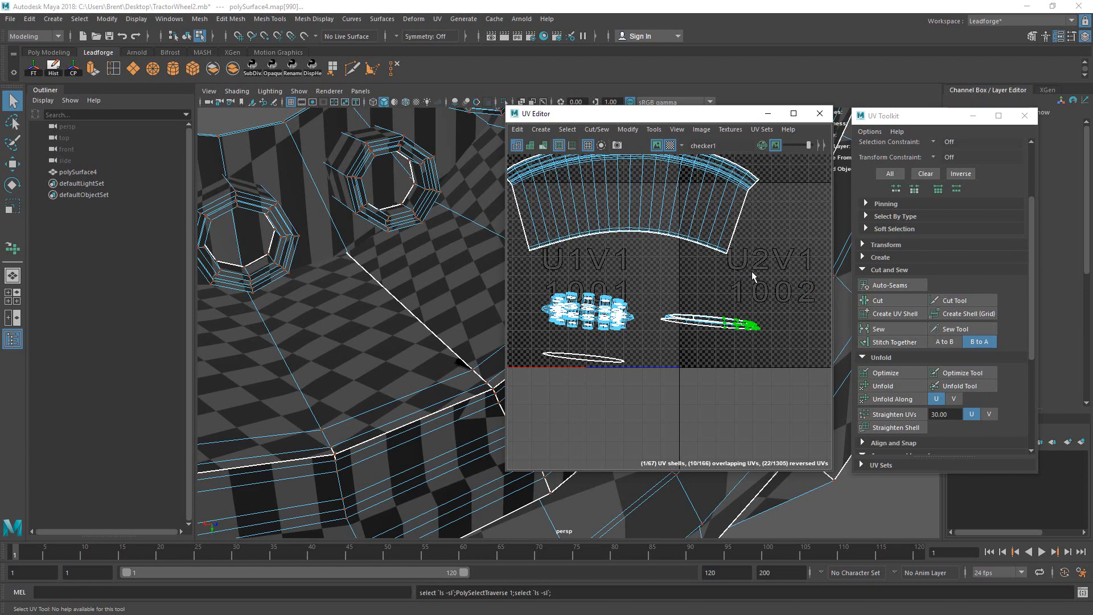
click(451, 399)
right_drag(442, 390, 483, 359)
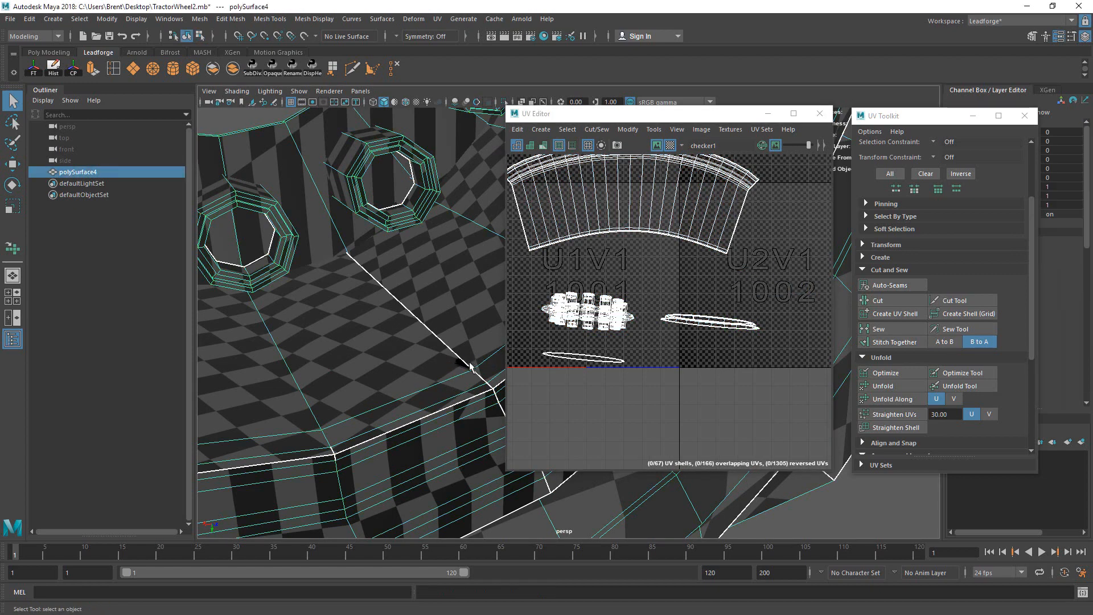
alt+drag(475, 364, 299, 180)
click(231, 19)
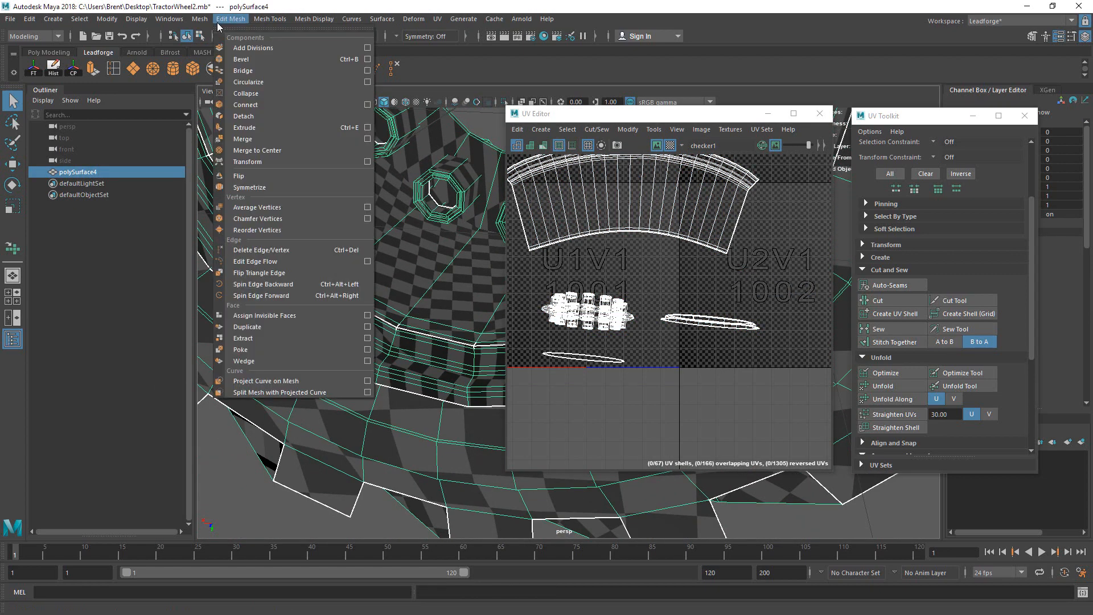
Step: Run Mesh > Cleanup on the tire to fix its non-manifold geometry
click(306, 257)
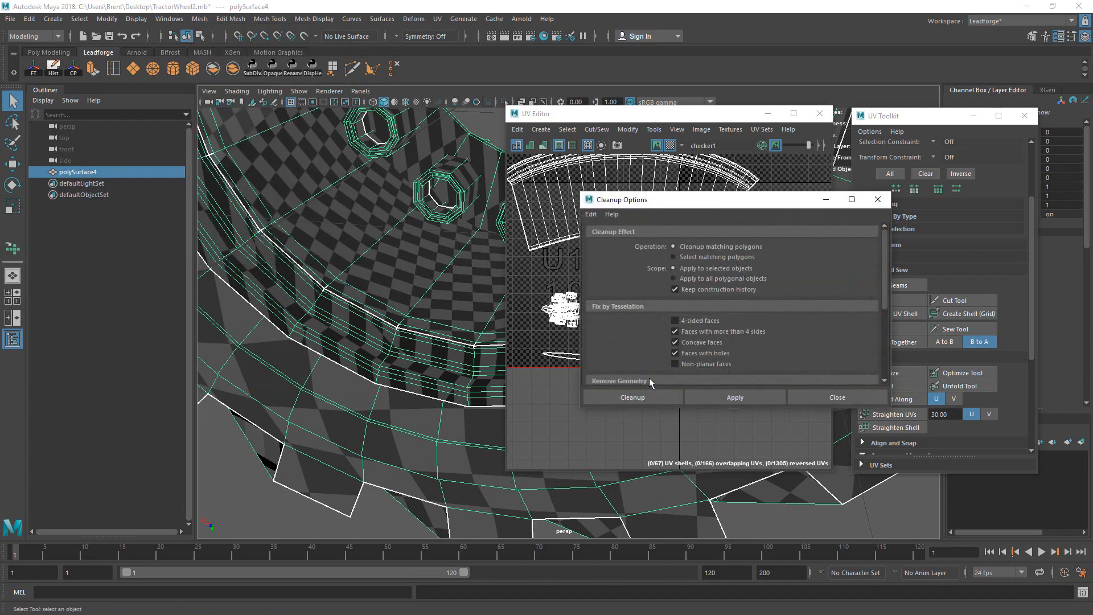
click(657, 397)
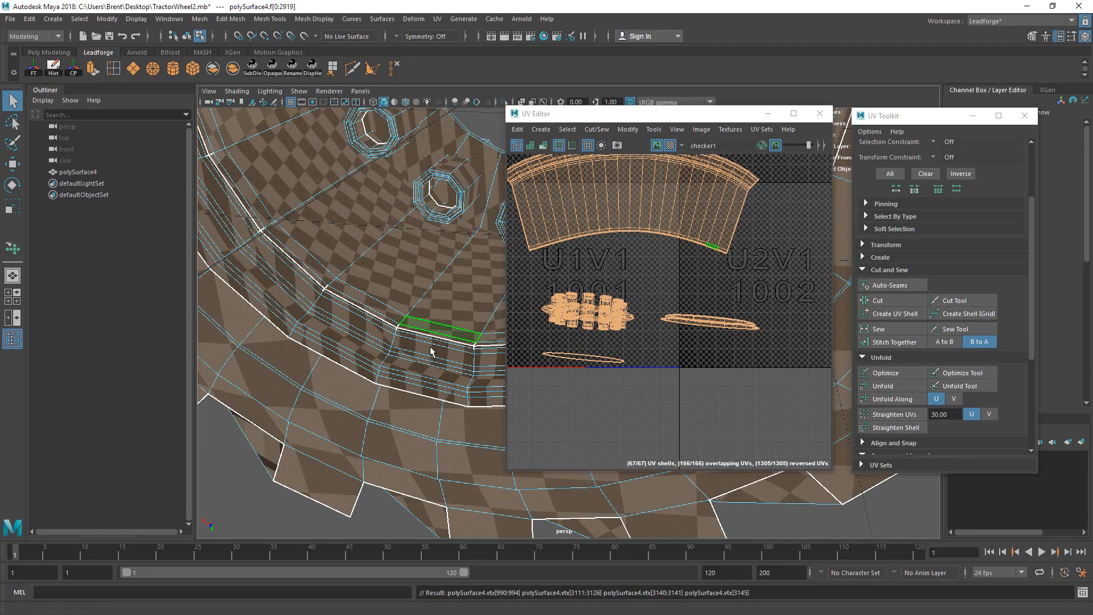
alt+drag(430, 352, 429, 349)
alt+right_drag(429, 349, 404, 378)
alt+drag(486, 296, 571, 288)
alt+middle_drag(571, 288, 303, 296)
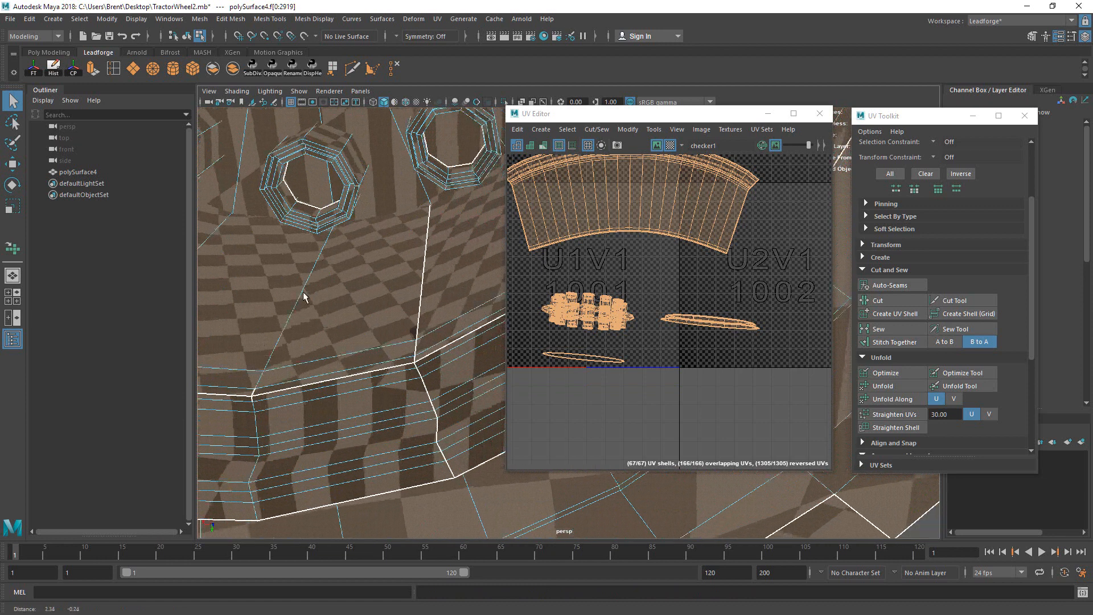
alt+right_drag(303, 296, 427, 378)
alt+middle_drag(427, 378, 412, 349)
Step: Select the rim shell's UVs and unfold them into a flat ring
right_drag(416, 362, 389, 346)
scroll(715, 317, up, 5)
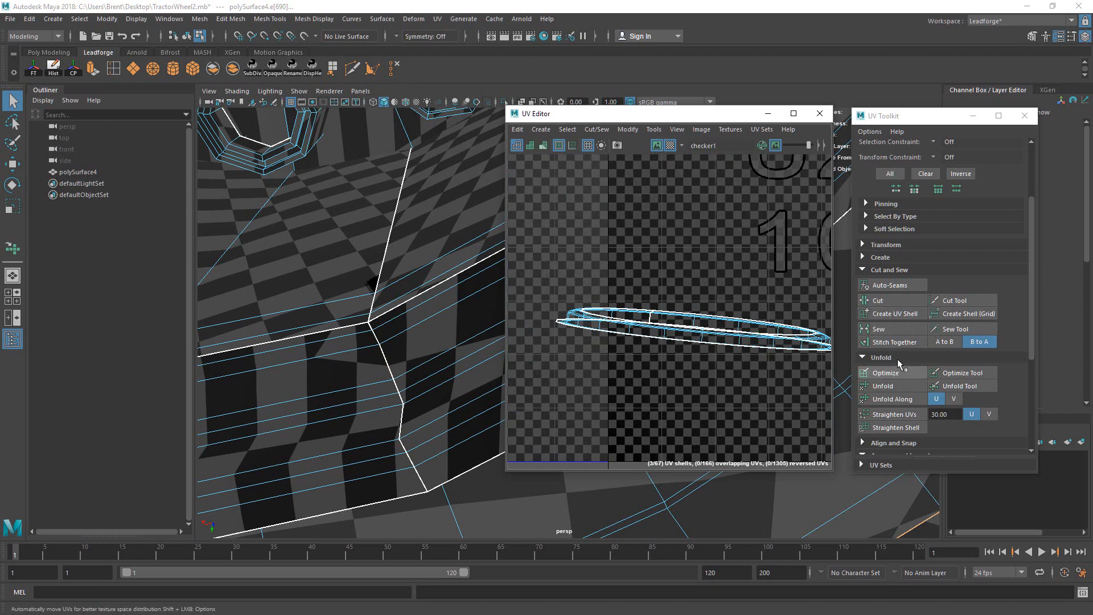
click(961, 385)
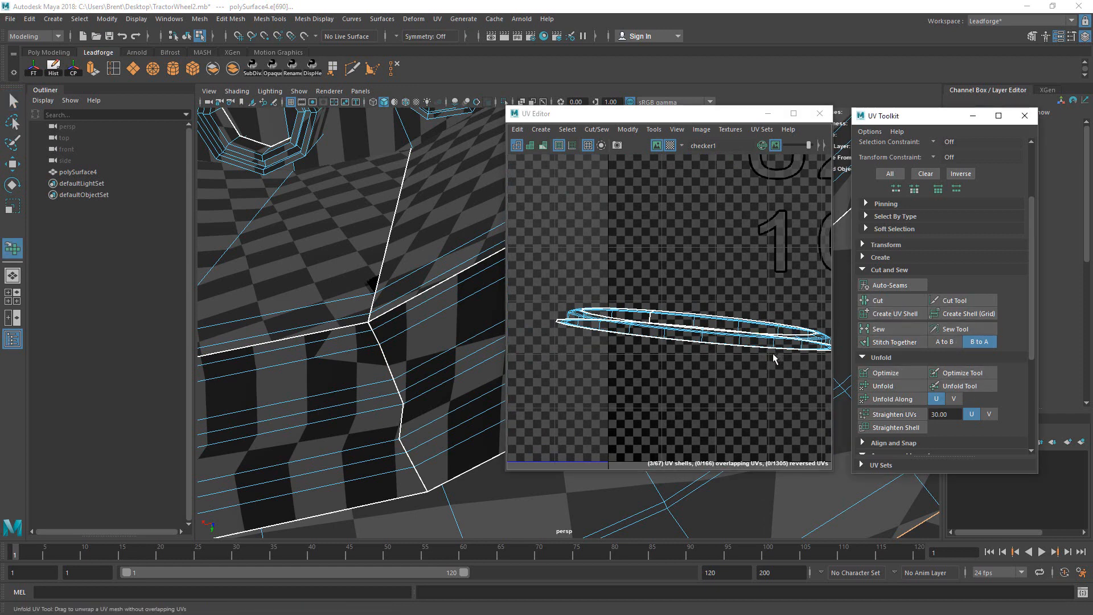
click(732, 337)
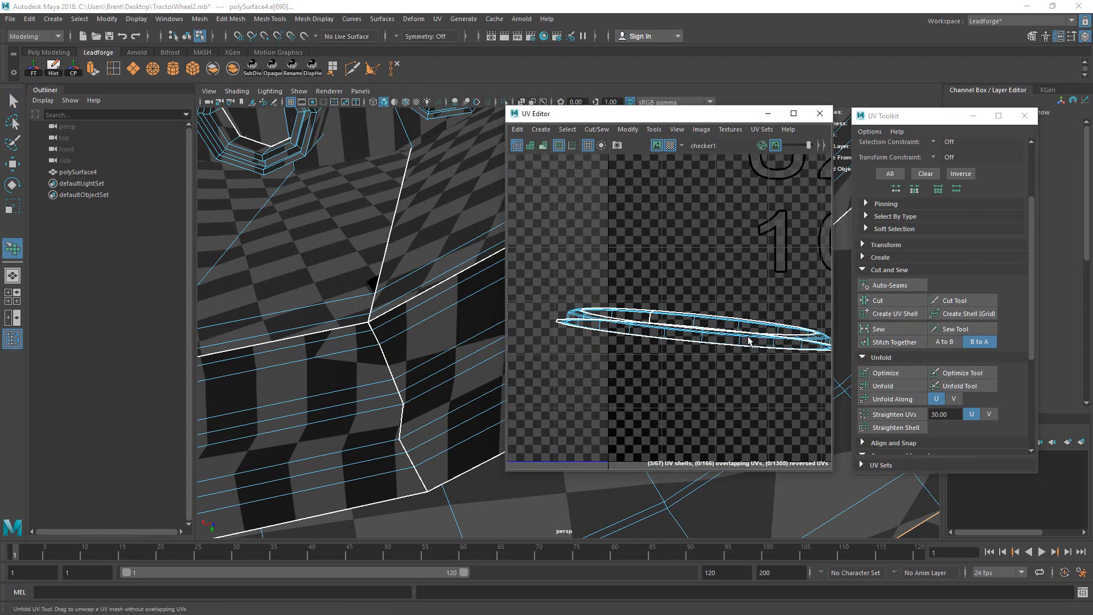
key(q)
drag(724, 315, 775, 369)
right_drag(728, 318, 749, 328)
click(965, 383)
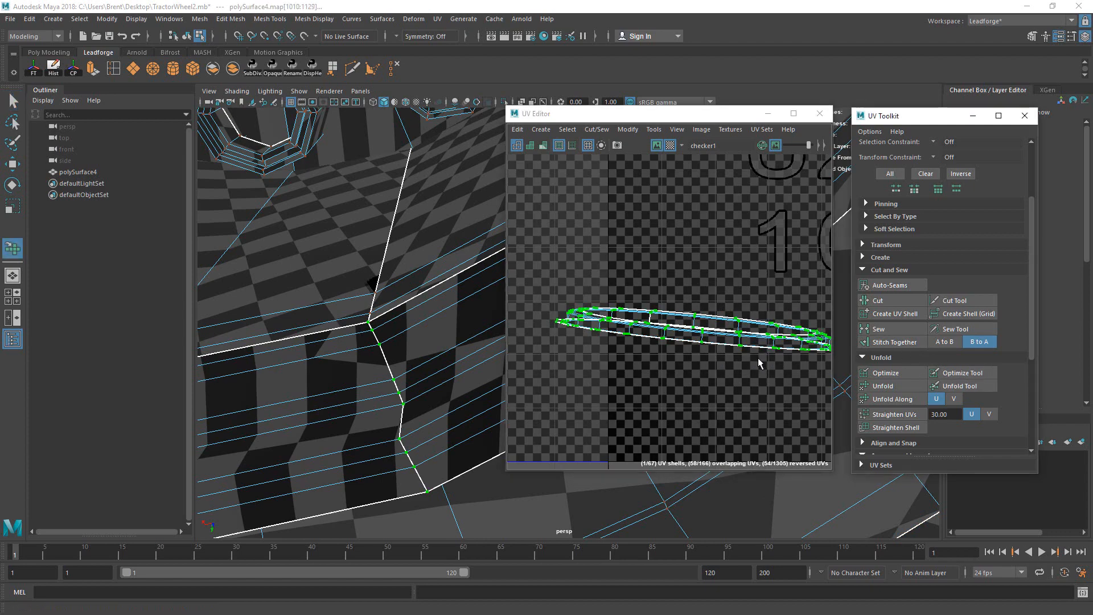
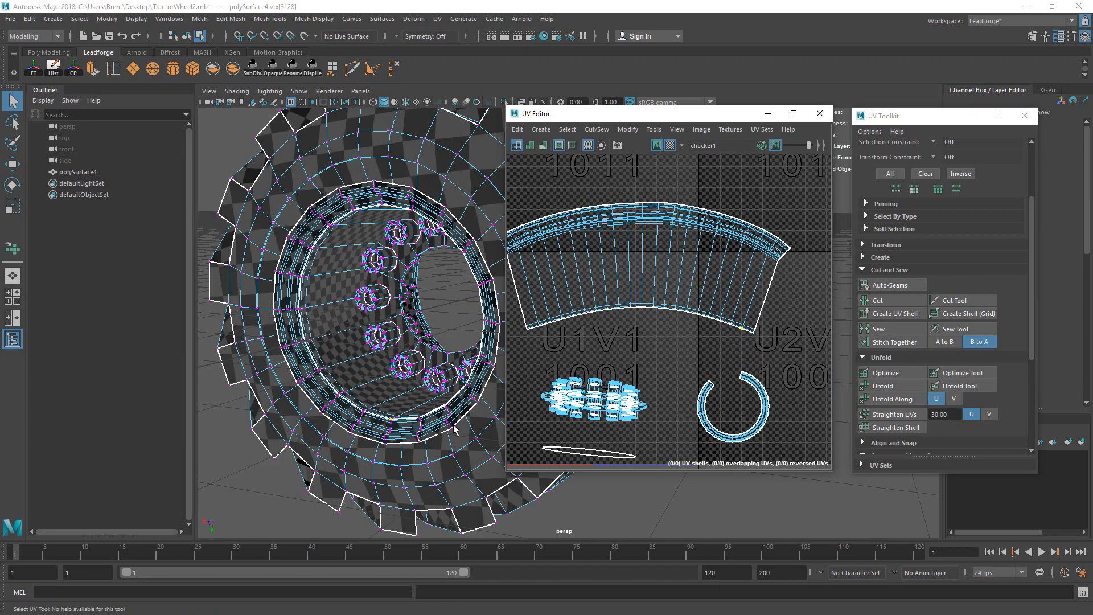
Step: Cut the tire strip's UVs along the edge loop at its border
alt+drag(454, 429, 412, 305)
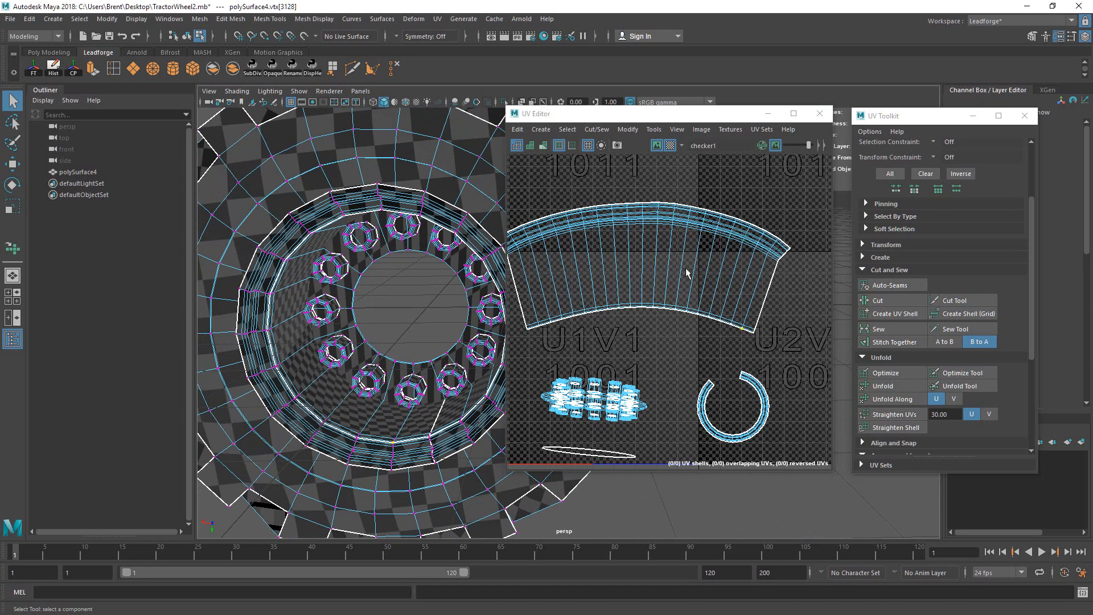
scroll(741, 275, up, 6)
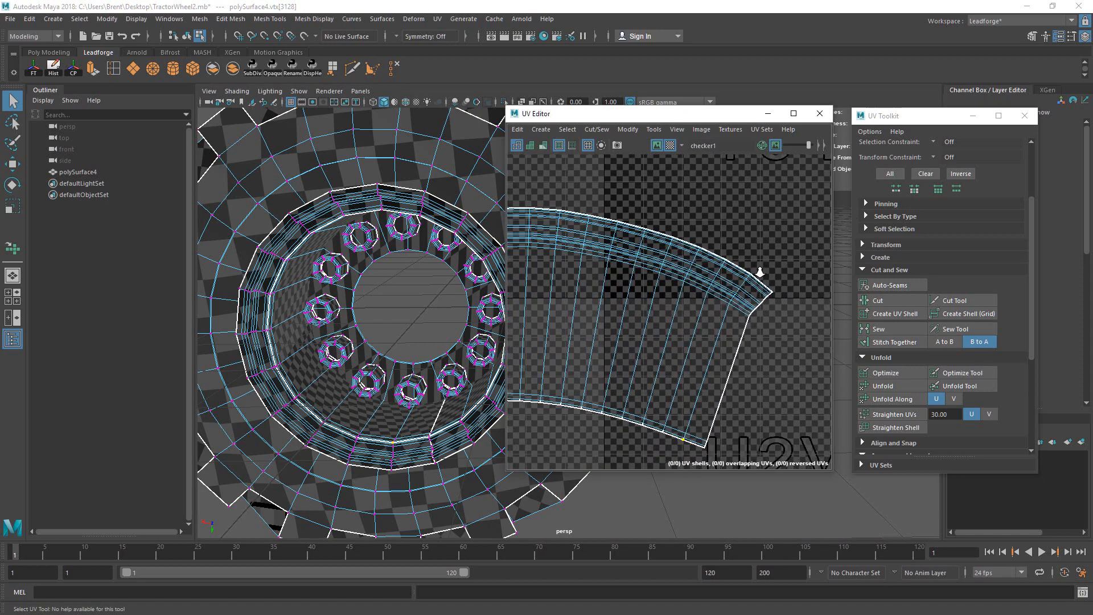
scroll(726, 312, down, 5)
scroll(683, 321, up, 6)
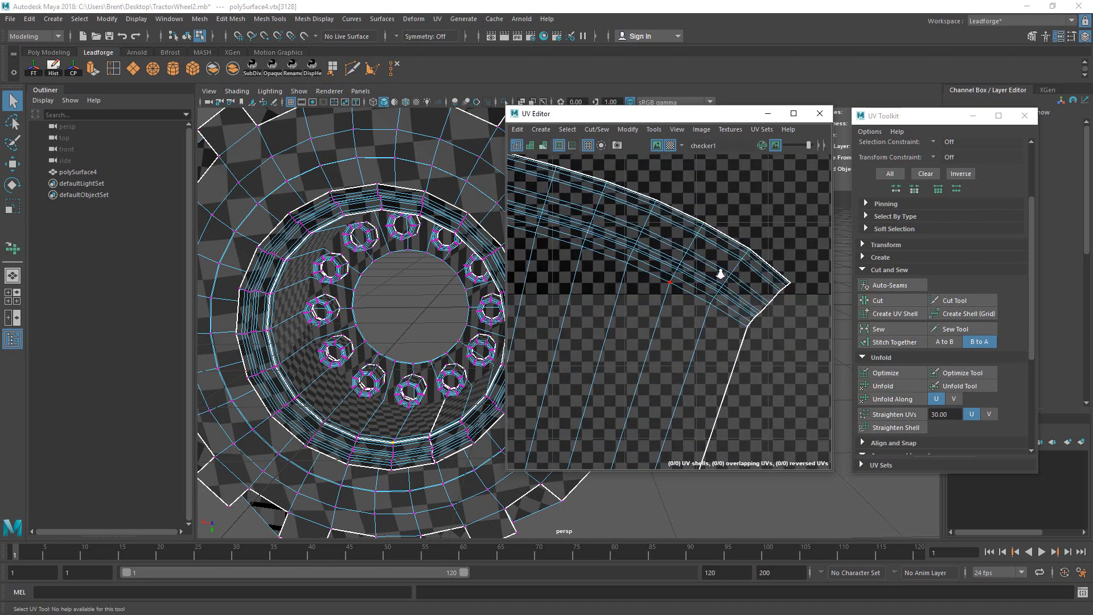
right_drag(719, 287, 420, 365)
double_click(709, 283)
alt+drag(415, 364, 80, 413)
alt+drag(311, 344, 410, 374)
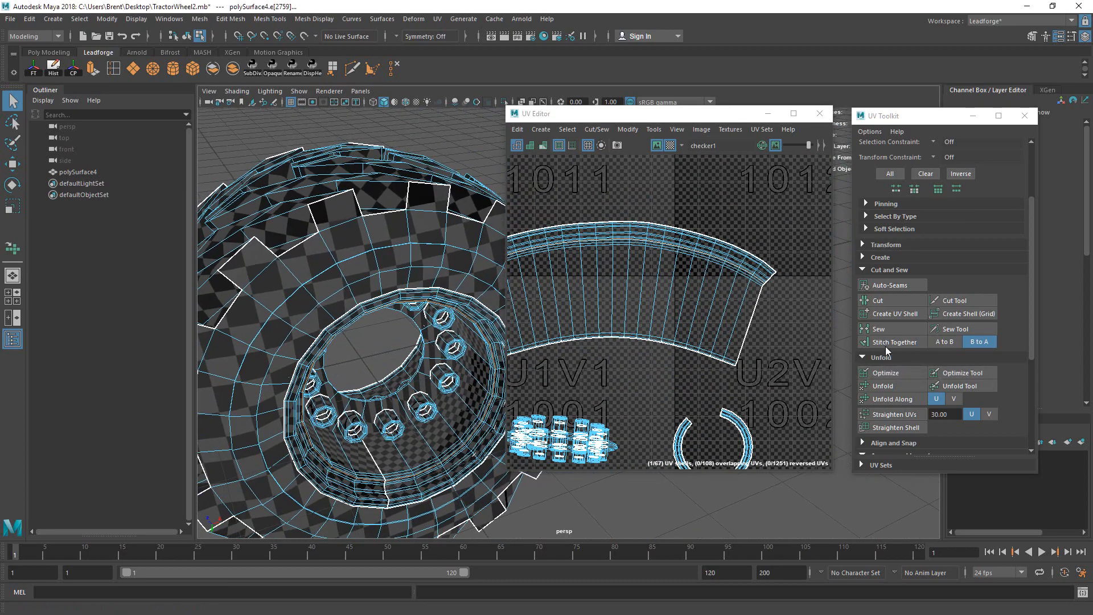
click(882, 306)
Step: Unfold the curved tire strip shell into a straight rectangle and lower it in the tile
alt+right_drag(766, 311, 605, 333)
alt+middle_drag(605, 333, 672, 322)
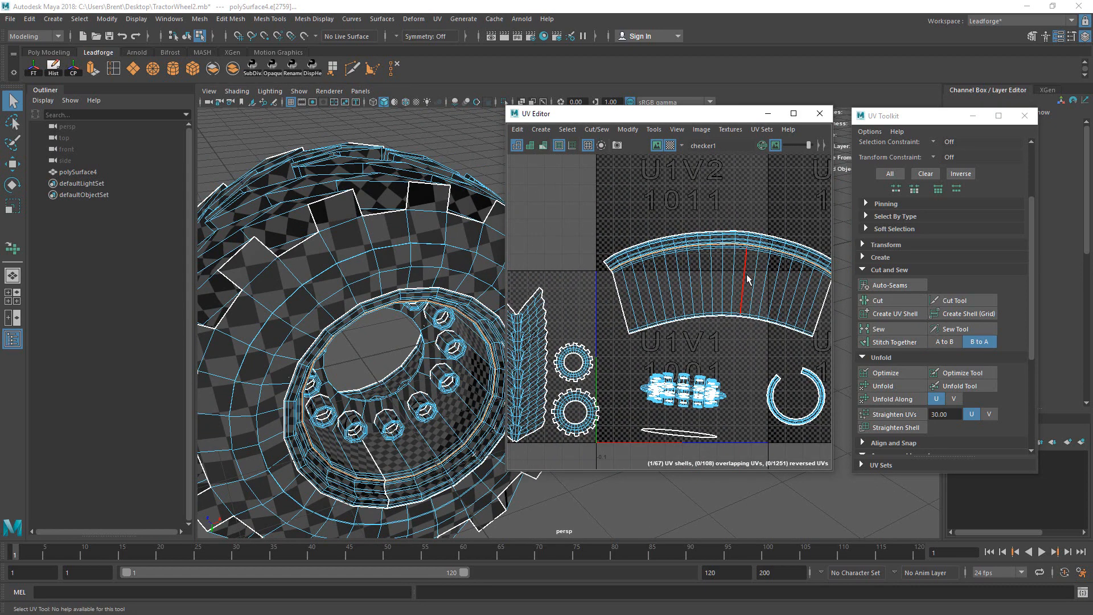
right_drag(745, 276, 815, 331)
alt+middle_drag(772, 320, 699, 307)
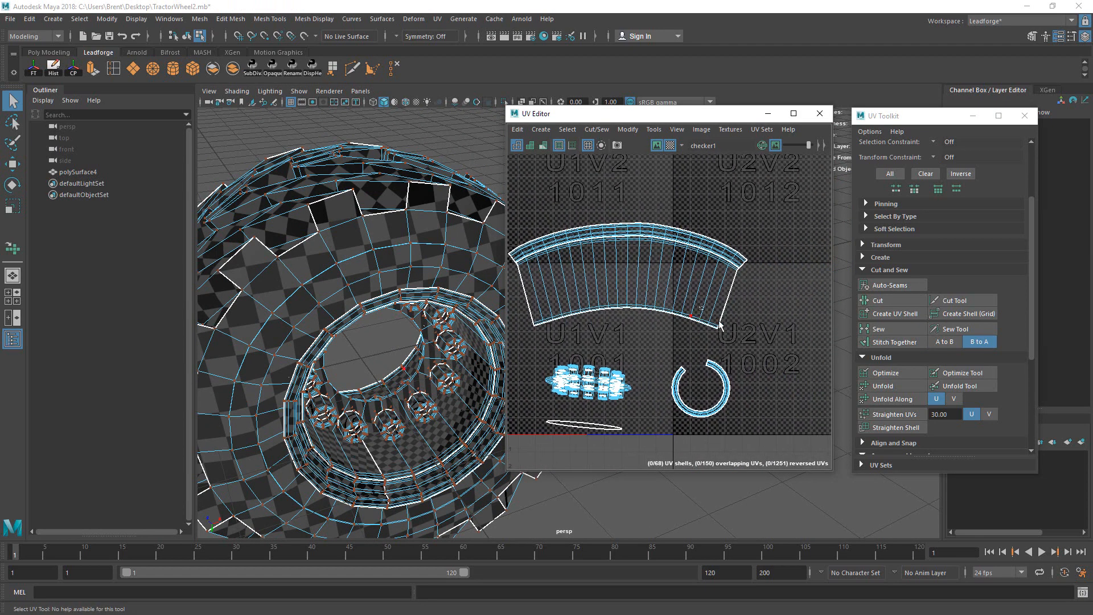
click(716, 323)
ctrl+right_drag(717, 323, 804, 348)
click(960, 385)
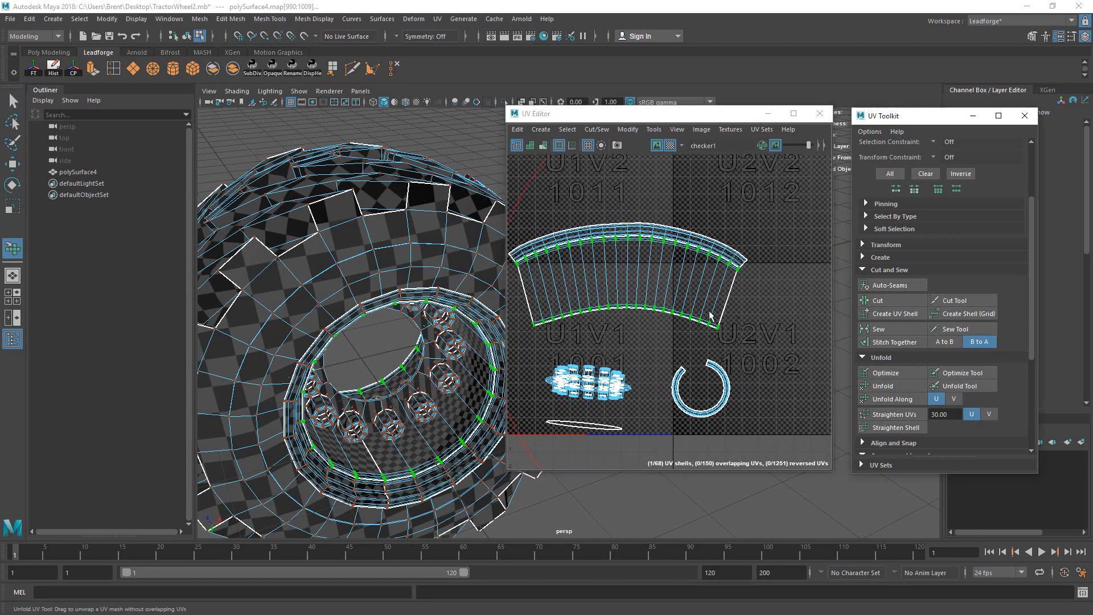
drag(650, 268, 587, 262)
key(w)
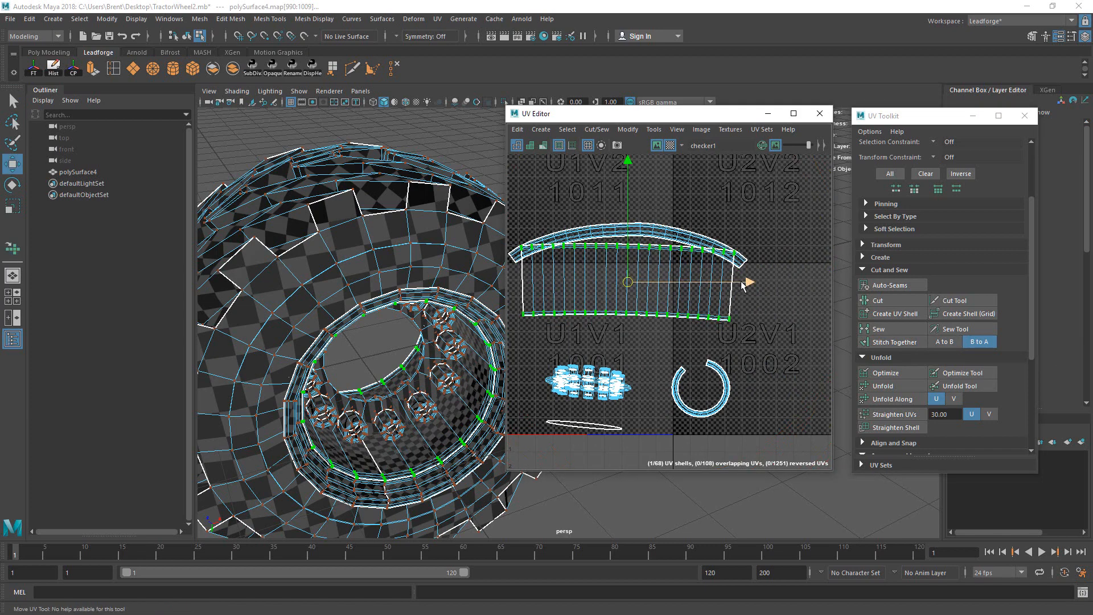
alt+right_drag(747, 285, 609, 293)
alt+middle_drag(609, 293, 681, 298)
drag(708, 288, 705, 310)
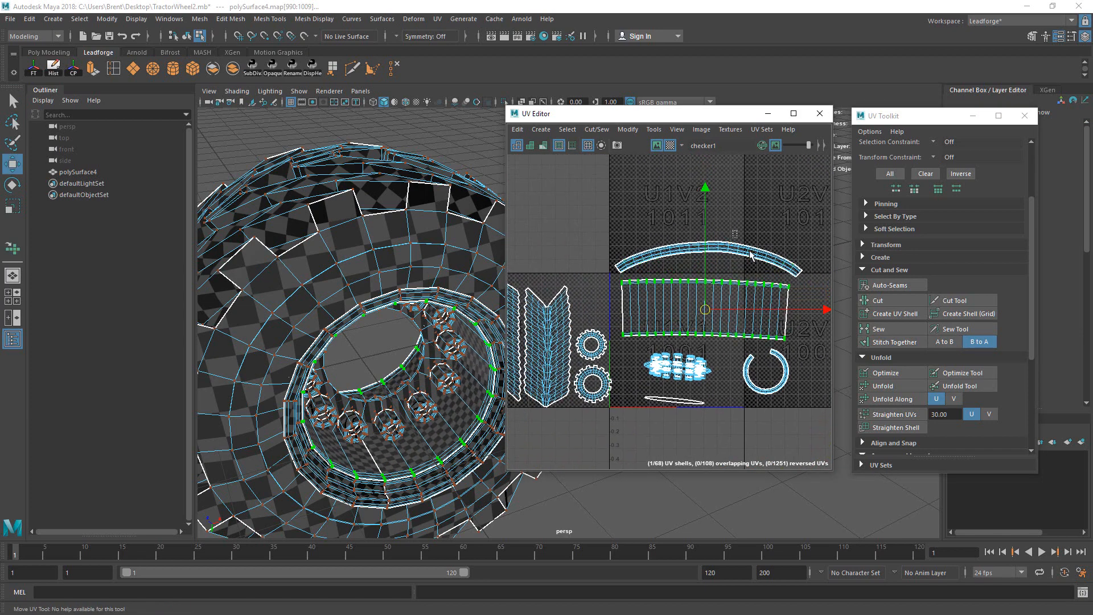
click(748, 251)
Step: Unfold the narrow band shell into an arch and move it up into the upper tile
ctrl+right_drag(748, 252, 831, 275)
click(959, 386)
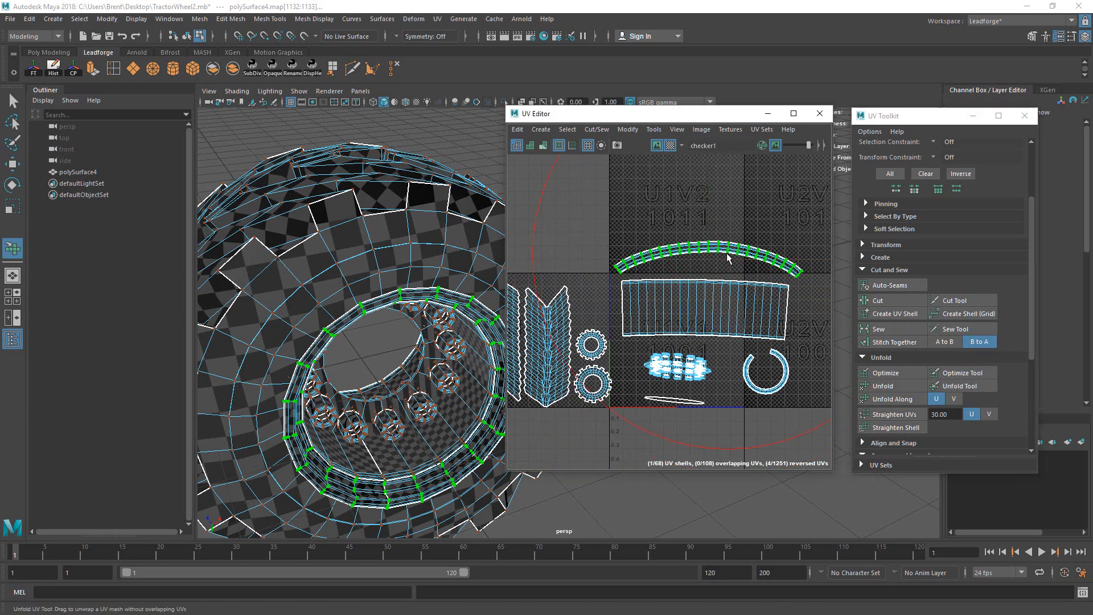
drag(727, 251, 704, 271)
key(w)
alt+middle_drag(709, 289, 694, 349)
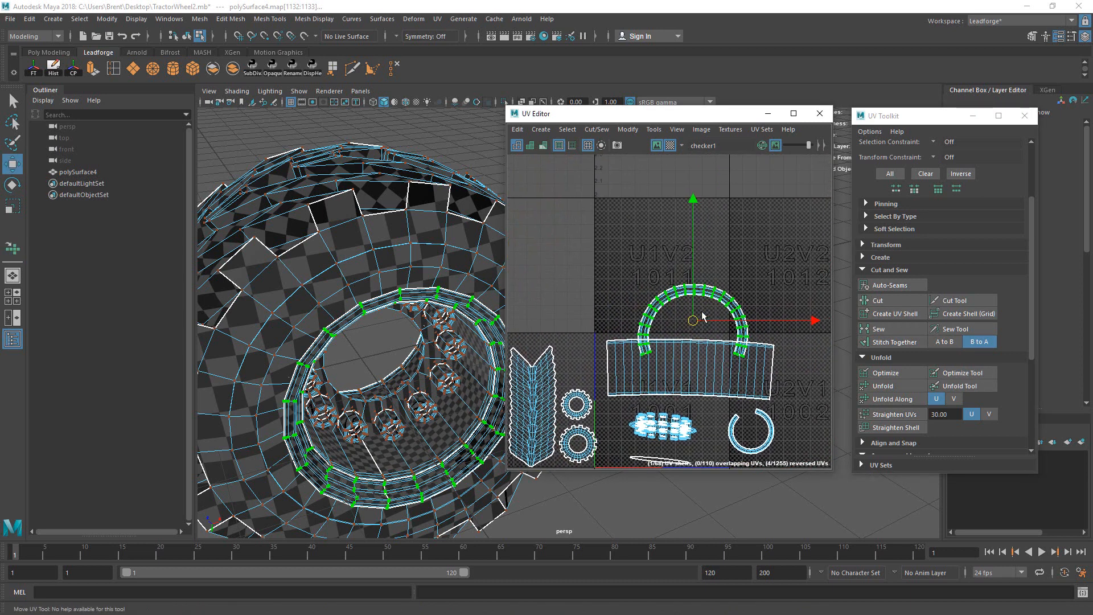
mouse_move(733, 329)
mouse_down()
mouse_move(751, 286)
mouse_move(735, 313)
mouse_up()
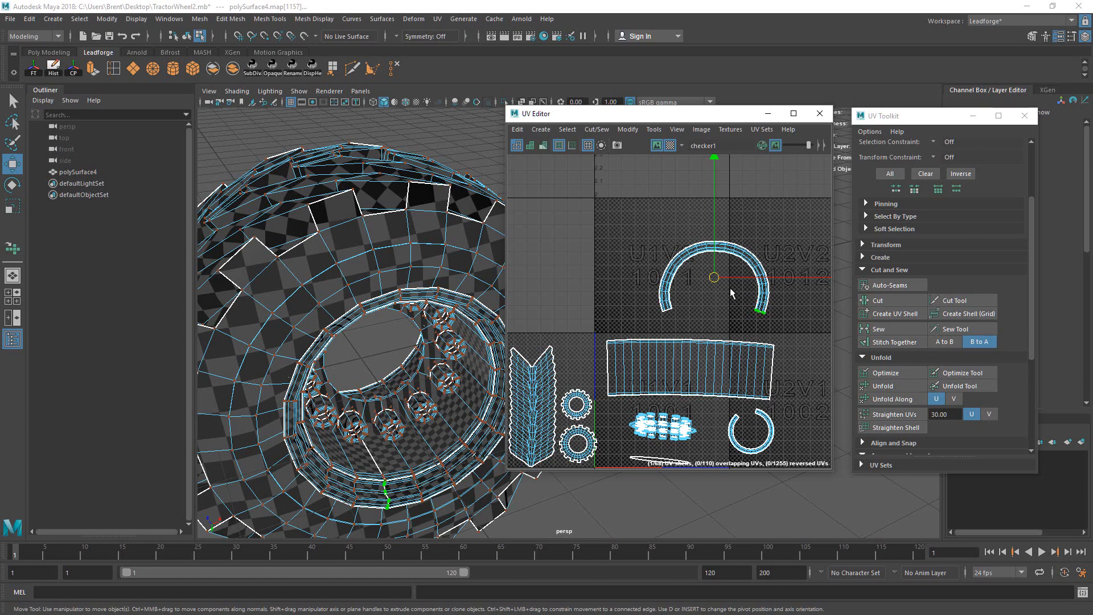
Step: Select the arch's end seam edges and sew them together
scroll(711, 307, up, 10)
right_click(711, 310)
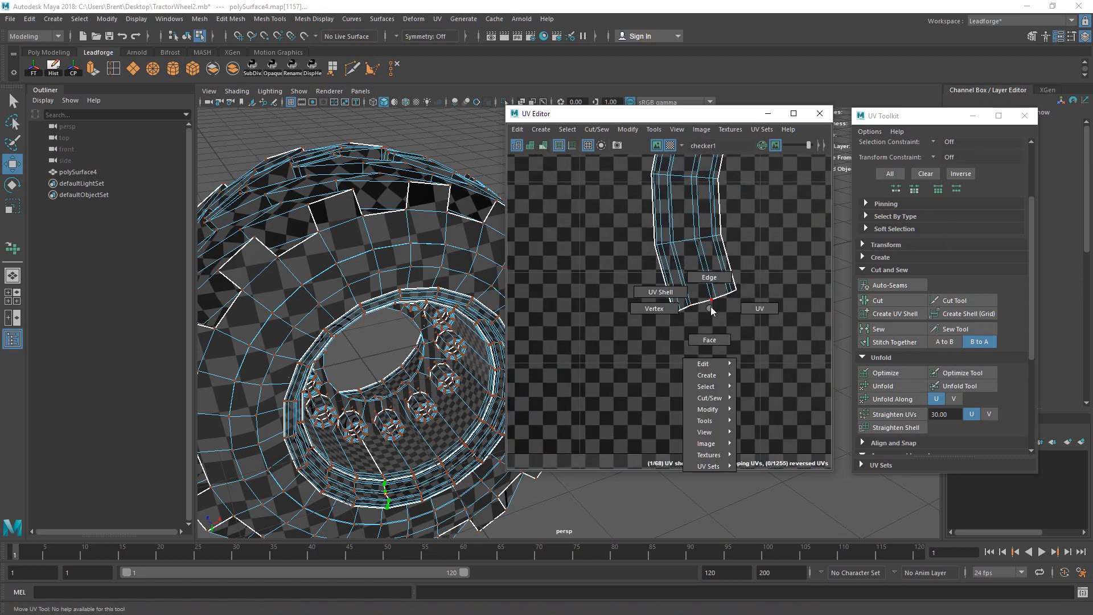
right_drag(711, 310, 708, 294)
double_click(708, 300)
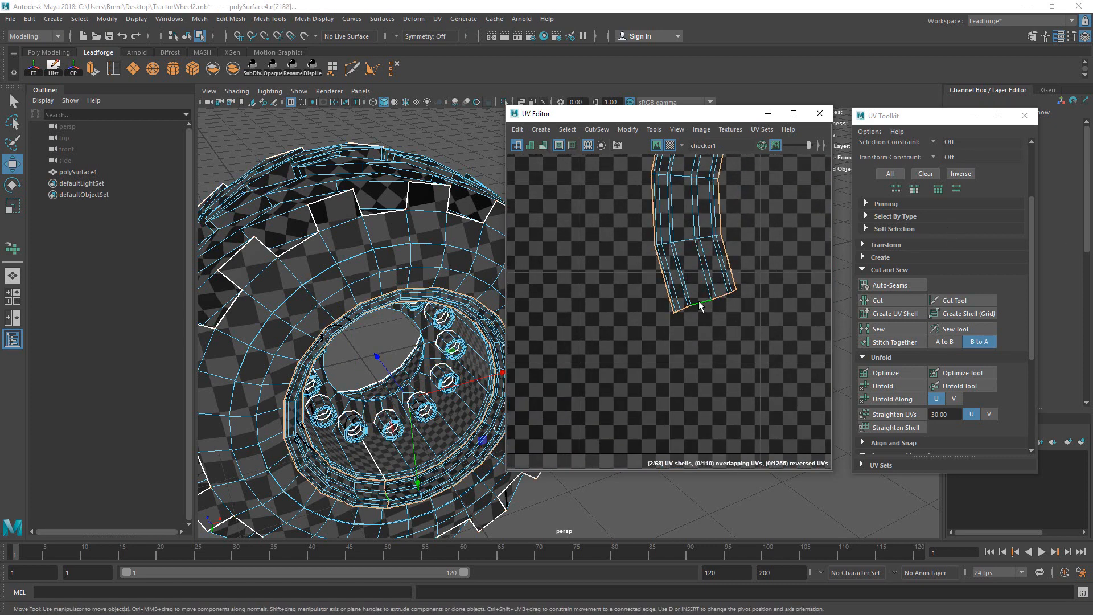
alt+middle_drag(744, 235, 702, 261)
drag(718, 349, 735, 308)
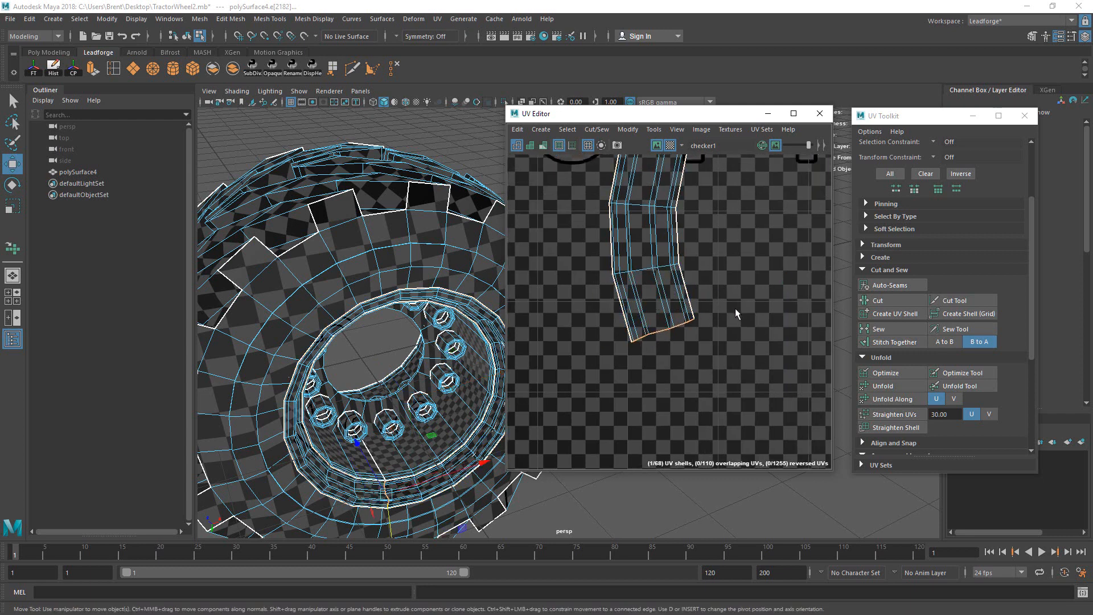
alt+middle_drag(797, 296, 597, 275)
alt+right_drag(596, 275, 914, 216)
alt+right_drag(752, 282, 634, 294)
click(891, 328)
Step: Unfold the sewn arch into a ring and sew its remaining open seam closed
alt+right_drag(774, 282, 308, 370)
alt+middle_drag(812, 256, 688, 261)
mouse_move(688, 261)
alt+right_down()
mouse_move(646, 267)
mouse_move(704, 263)
alt+right_up()
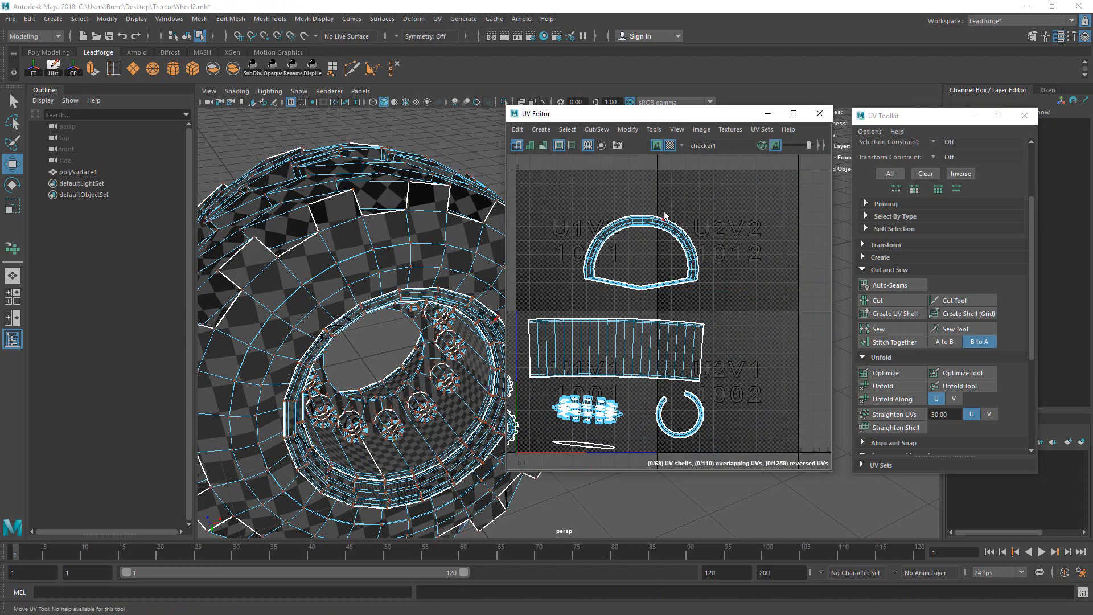
mouse_move(665, 214)
mouse_down()
mouse_move(701, 254)
mouse_move(673, 242)
mouse_up()
click(960, 385)
key(q)
scroll(617, 422, up, 5)
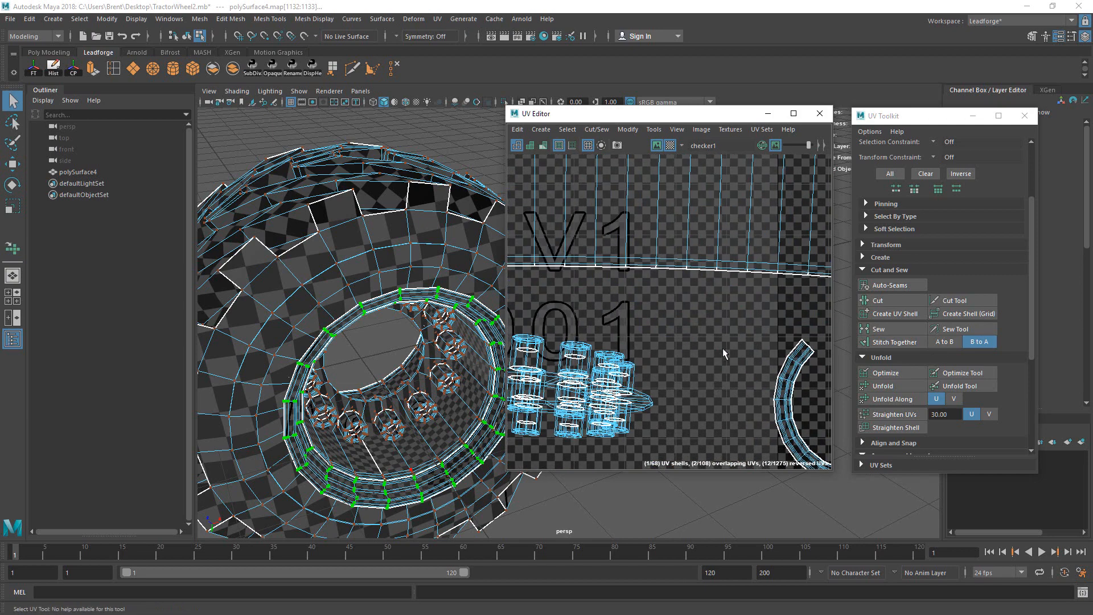
right_drag(739, 306, 743, 276)
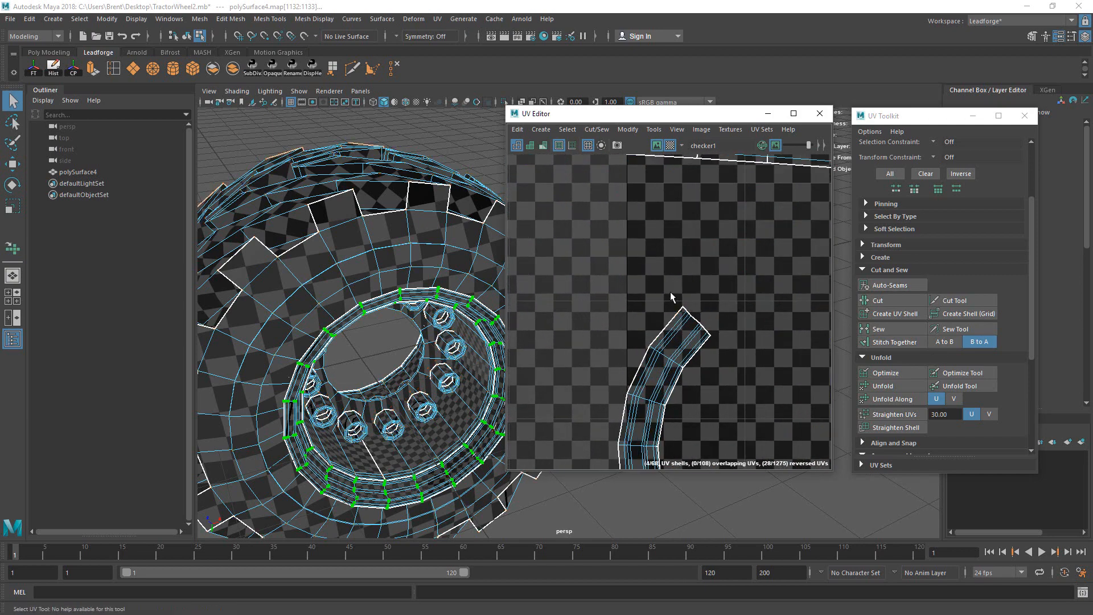
drag(746, 339, 746, 340)
scroll(725, 380, down, 5)
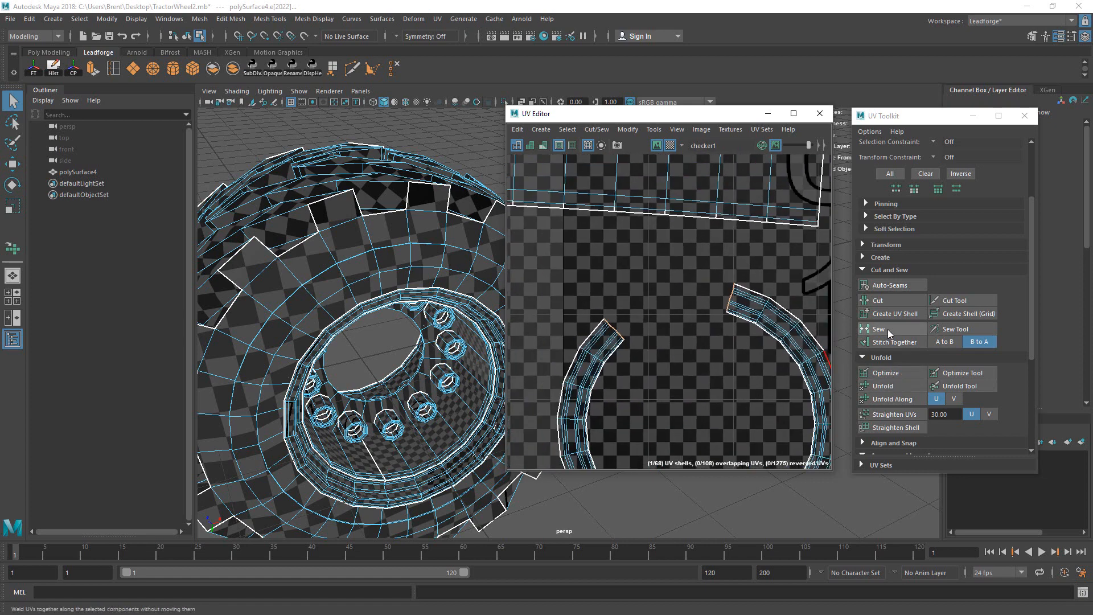
click(888, 330)
scroll(589, 374, down, 6)
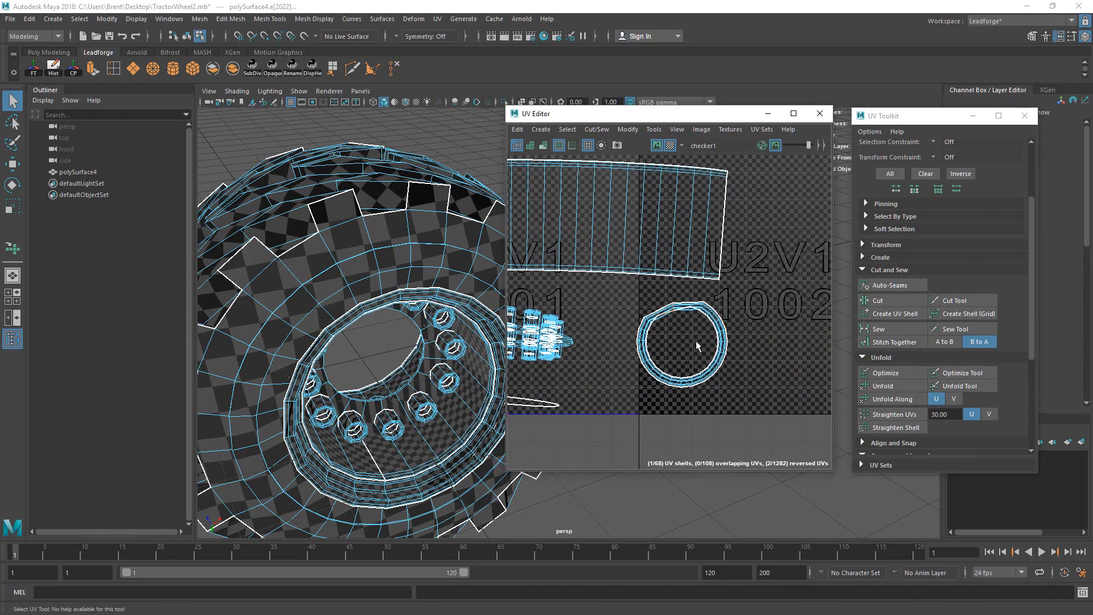
Step: Relax the ring shell with Optimize and Unfold until it forms an even circle
click(951, 328)
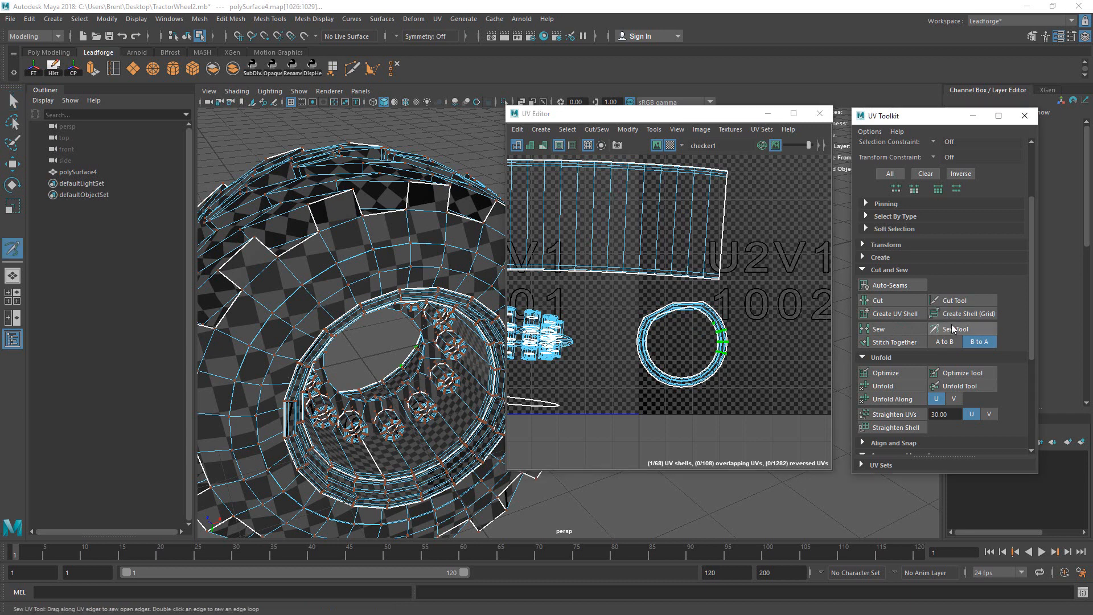
mouse_move(703, 339)
mouse_down()
mouse_move(655, 326)
mouse_move(723, 316)
mouse_up()
drag(683, 373, 650, 379)
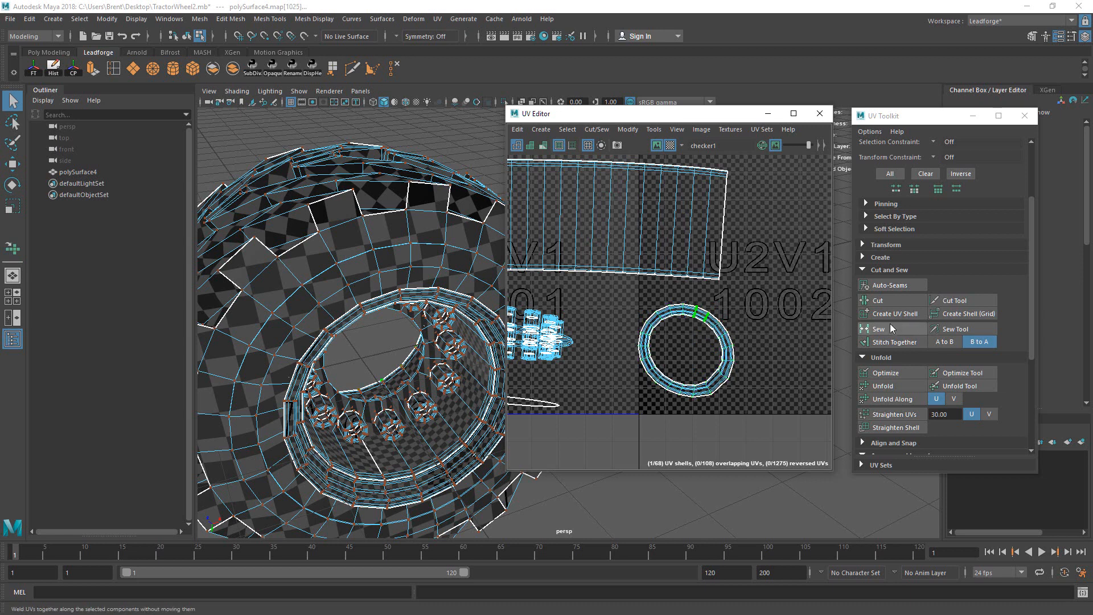
click(894, 385)
click(957, 387)
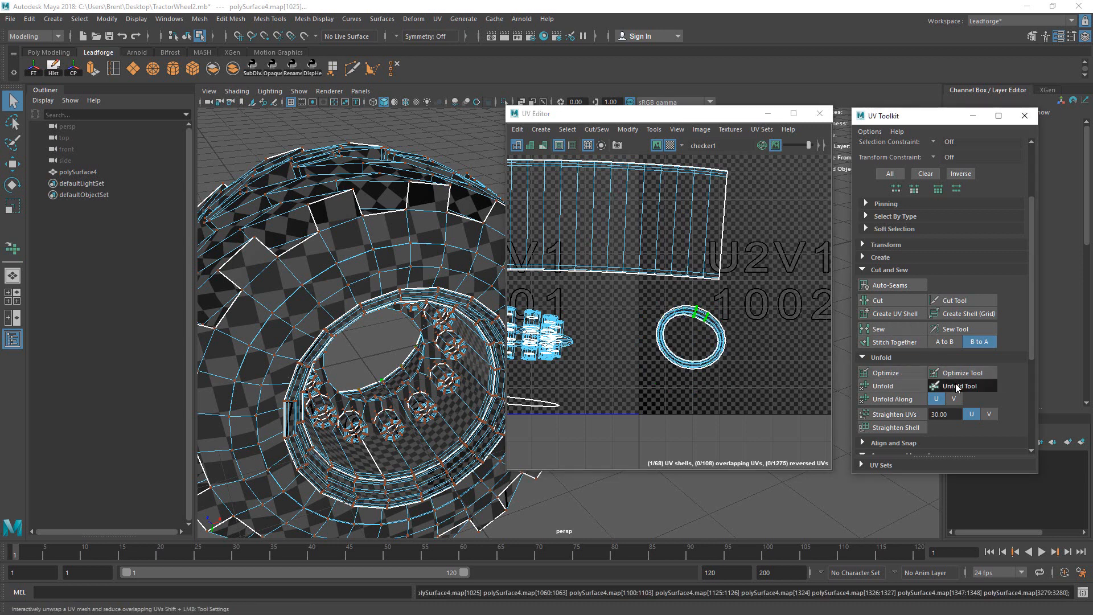
drag(664, 366, 699, 361)
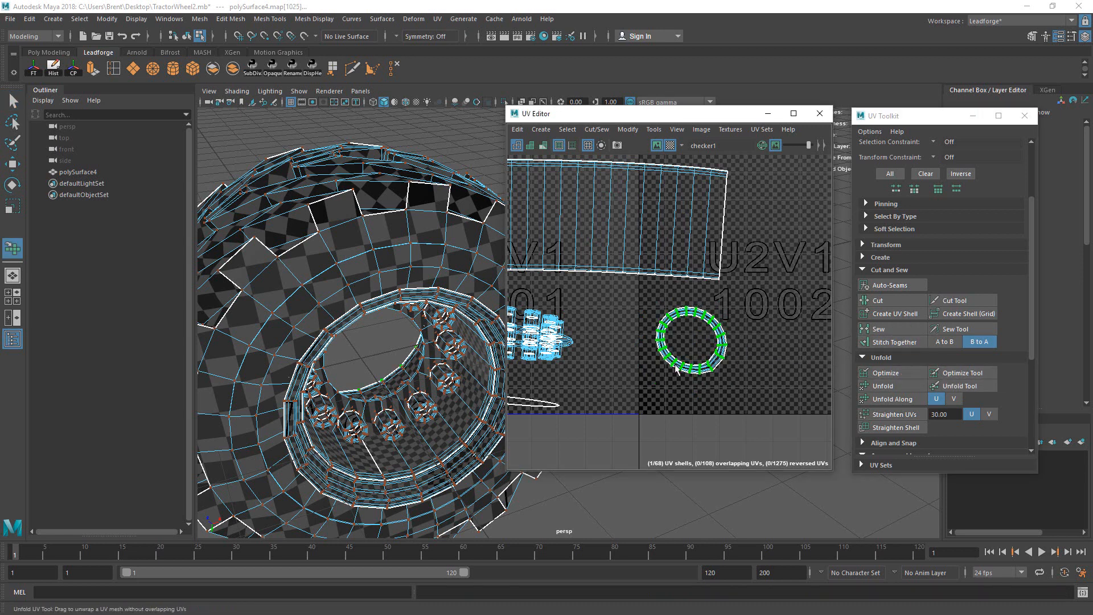
key(q)
Step: Move the ring shell into the upper-left UV tile
alt+right_drag(709, 345, 1014, 243)
alt+right_drag(772, 320, 655, 305)
alt+middle_drag(656, 304, 669, 385)
key(w)
drag(767, 407, 613, 239)
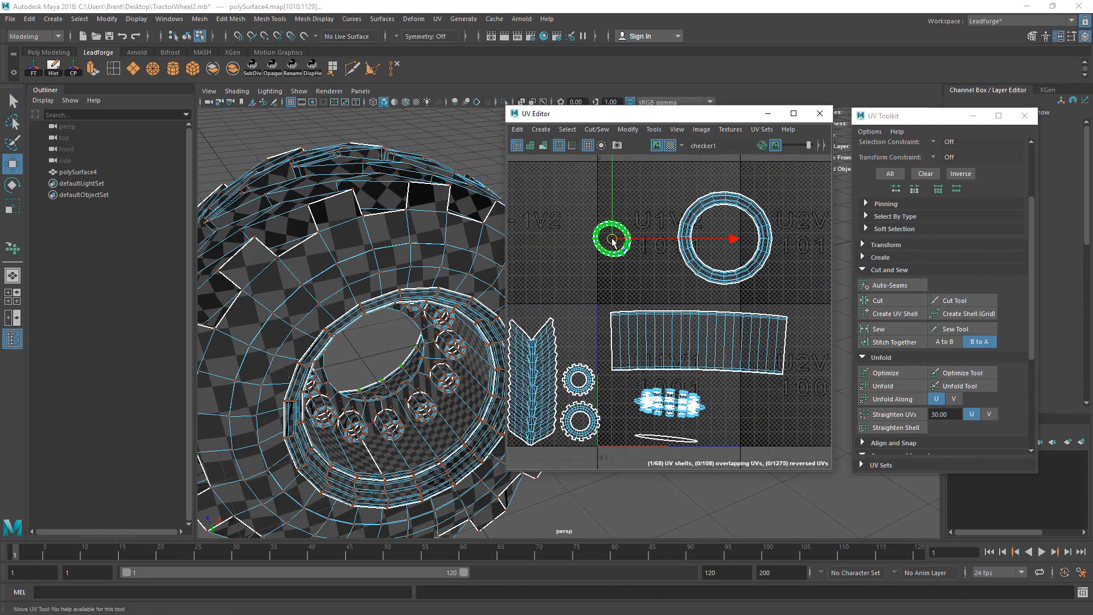
Step: Scale and squash the small ring shell, then move it up and left
key(r)
drag(709, 212, 734, 301)
key(e)
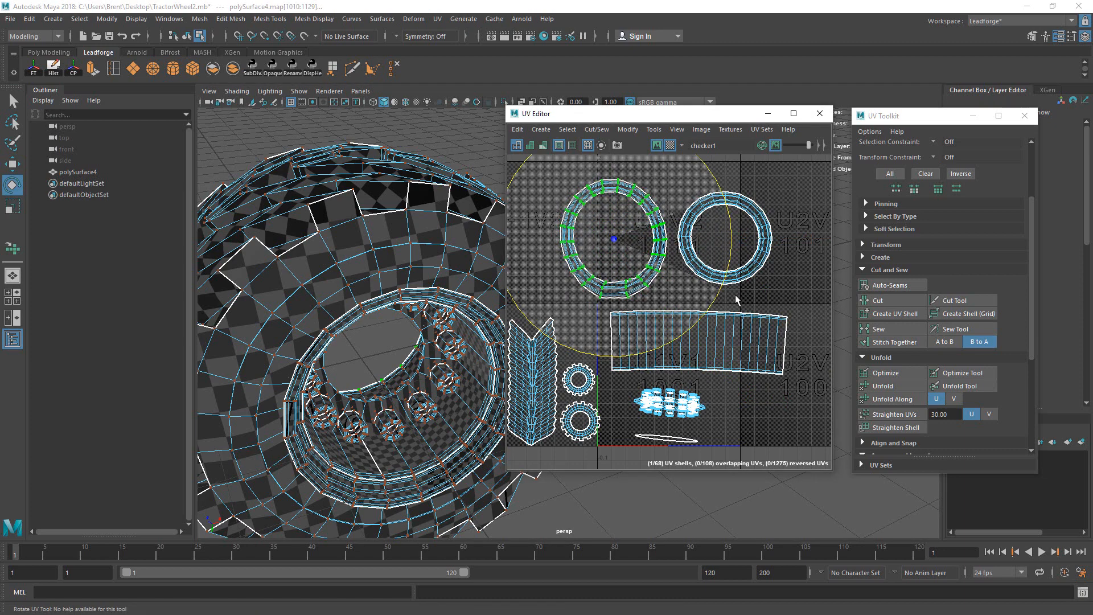
key(r)
alt+middle_drag(632, 159, 675, 239)
drag(655, 202, 657, 219)
key(e)
alt+middle_drag(701, 284, 772, 264)
key(w)
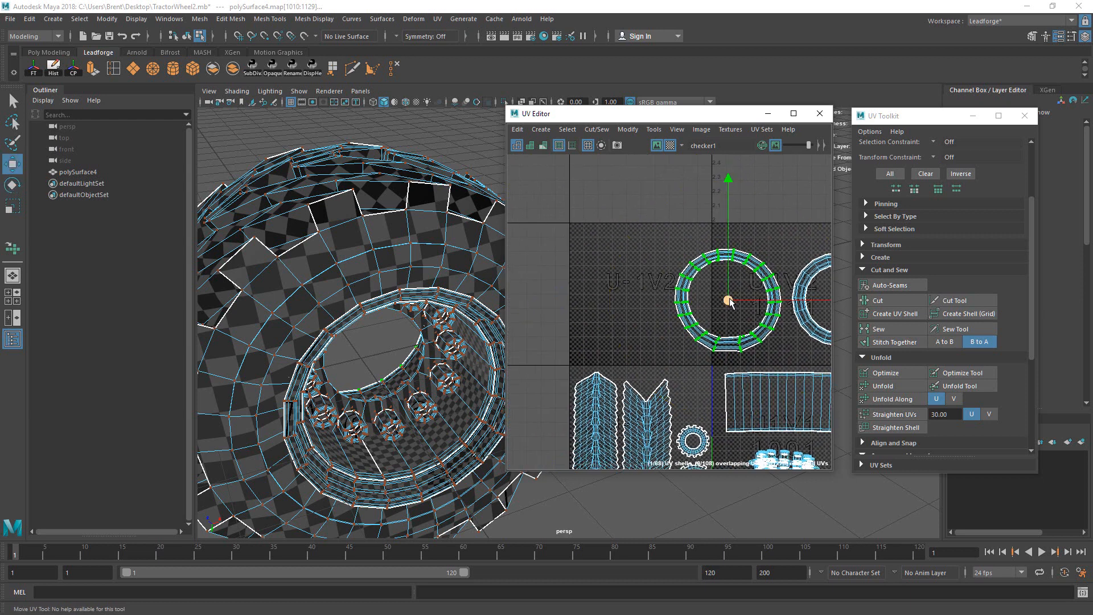
drag(726, 299, 646, 251)
alt+middle_drag(683, 243, 703, 282)
Step: Select the whole small ring shell using soft selection and shift it to the right
key(b)
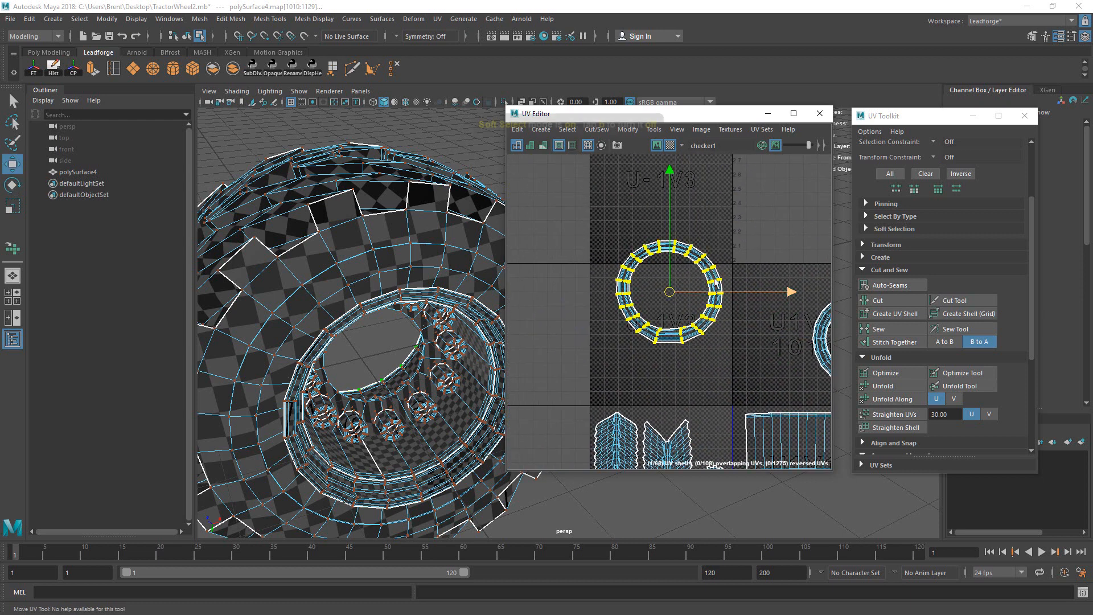
click(701, 259)
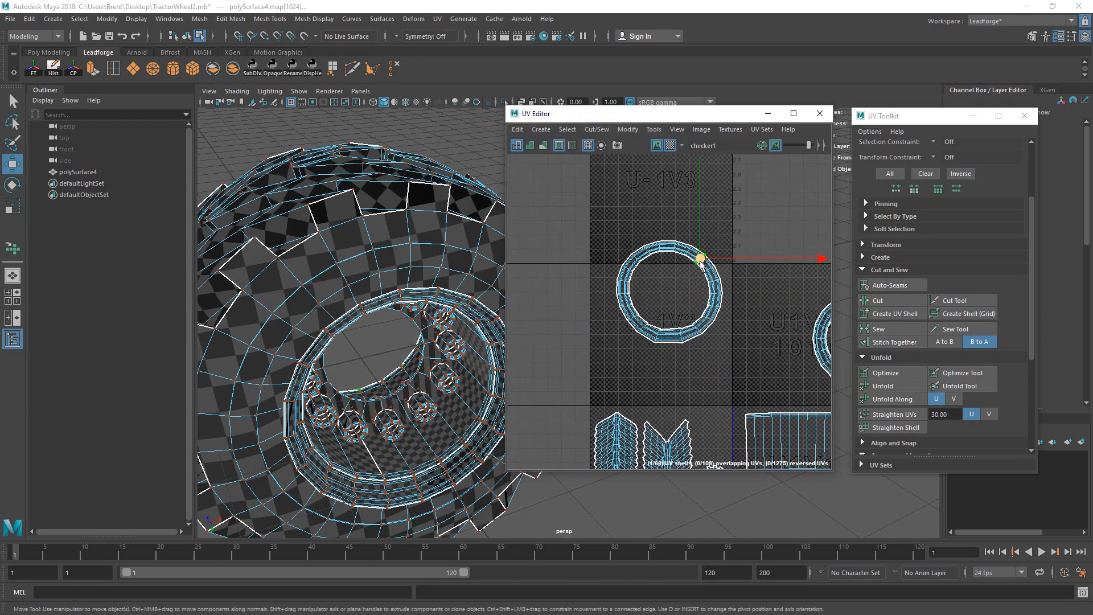
key(b)
mouse_move(703, 261)
mouse_down()
mouse_move(731, 265)
mouse_move(716, 265)
mouse_up()
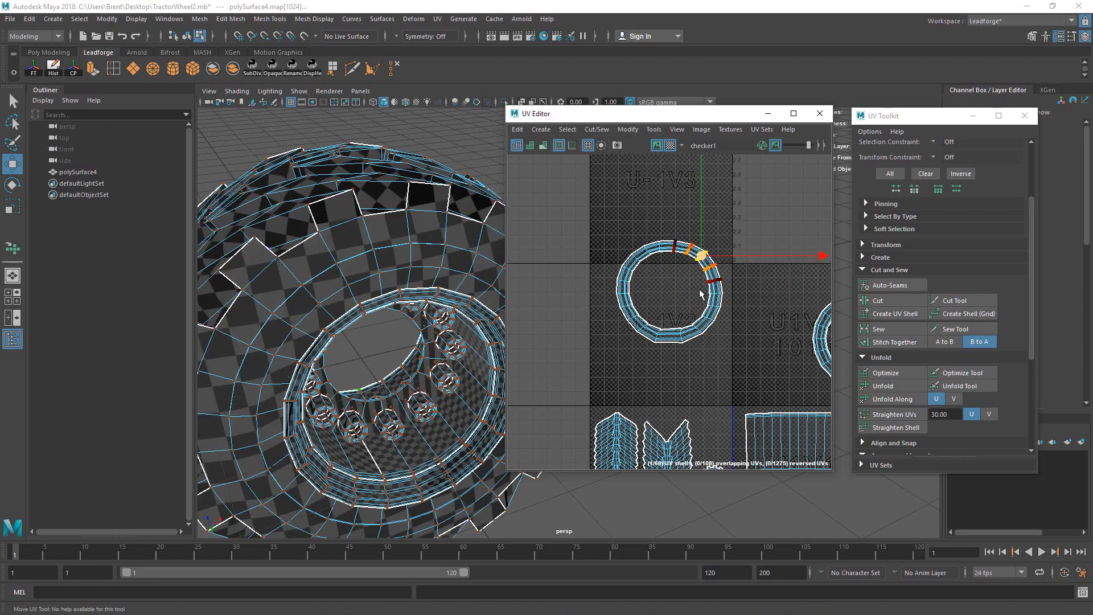
click(682, 337)
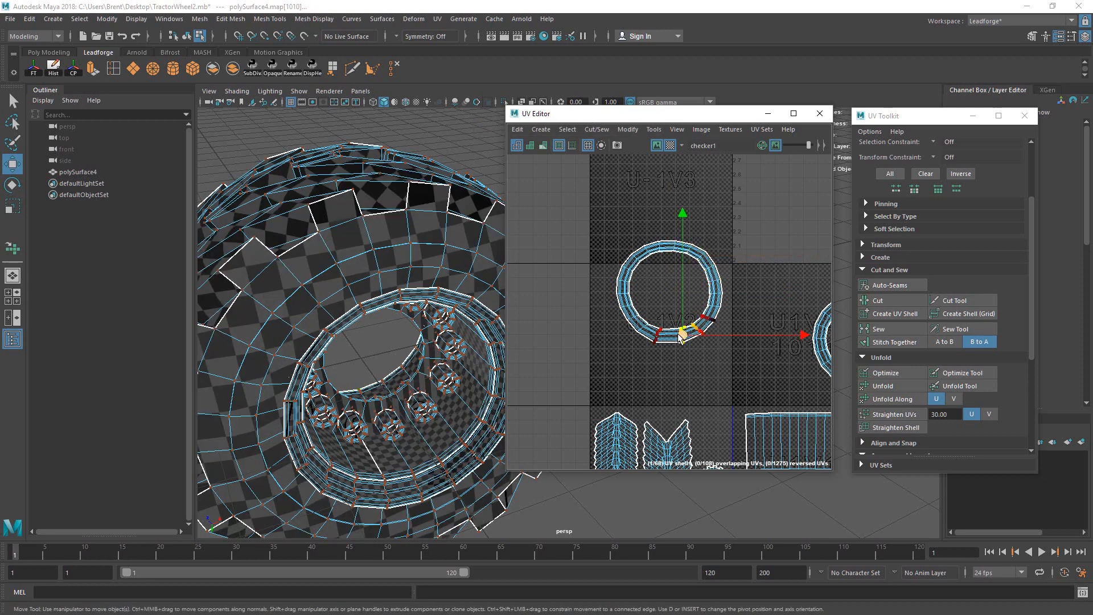
click(633, 327)
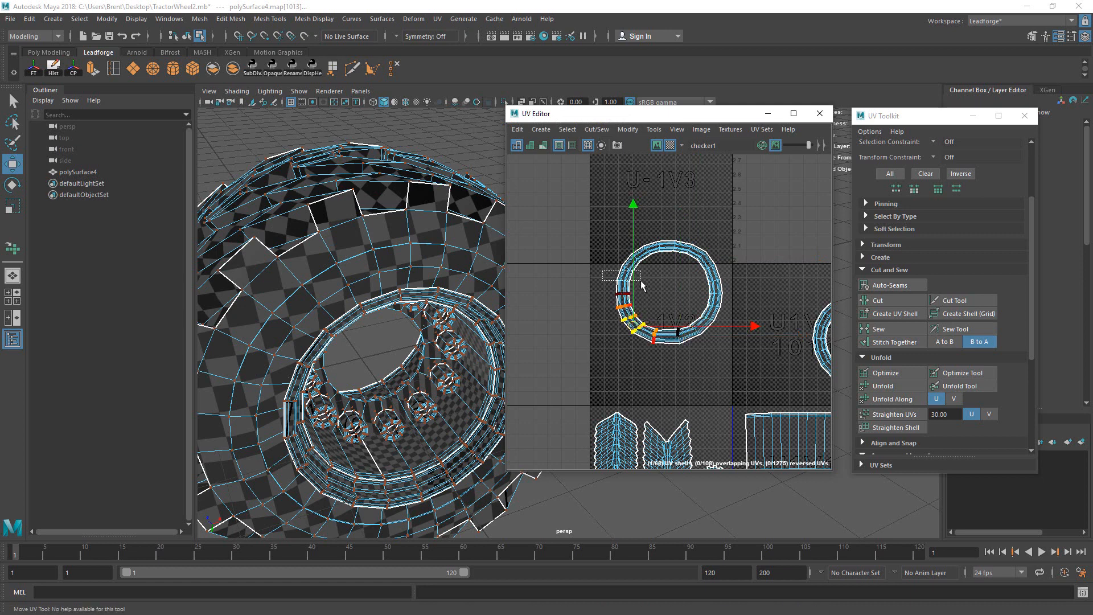
drag(641, 280, 641, 282)
key(b)
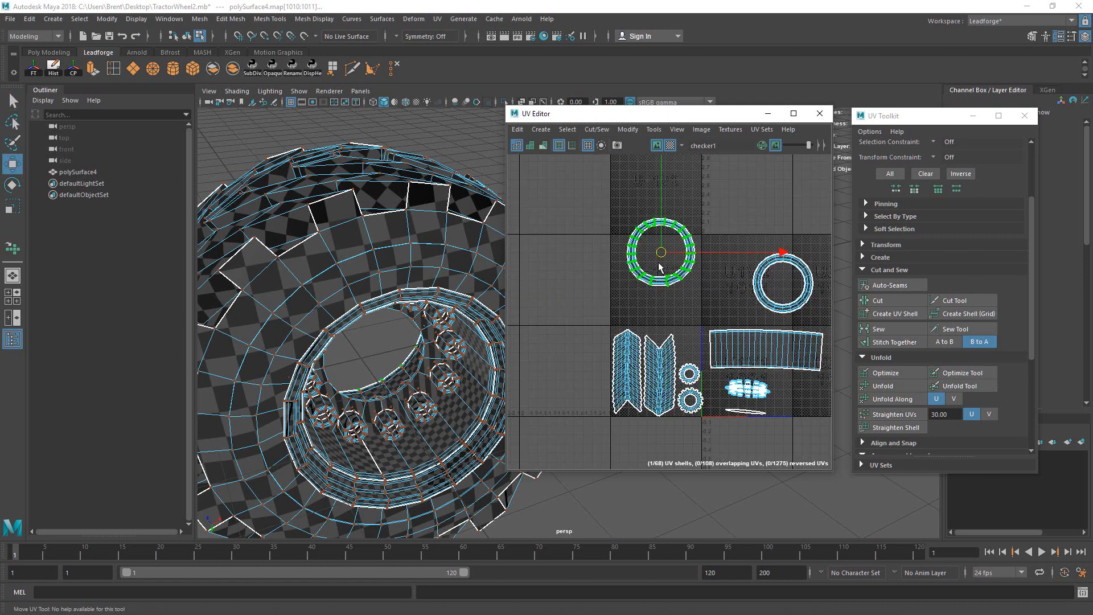
drag(661, 251, 790, 309)
key(r)
key(w)
Step: Shrink the large ring shell and place it beside the small ring in tile 1011
ctrl+right_drag(786, 292, 780, 297)
drag(780, 283, 769, 260)
key(r)
key(w)
alt+middle_drag(769, 262, 686, 228)
alt+right_drag(686, 228, 699, 249)
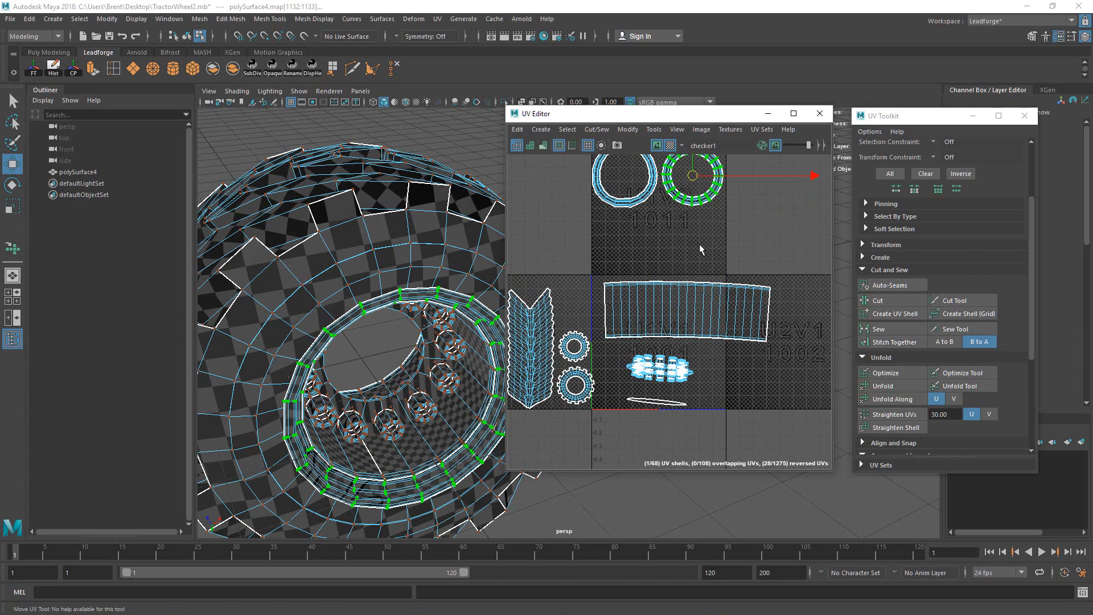
Step: Select the rectangular strip shell and move it up and left
drag(703, 268, 787, 304)
ctrl+right_drag(787, 310, 790, 330)
drag(687, 312, 659, 250)
Step: Rotate the strip shell slightly to level it and shift it right and down
key(e)
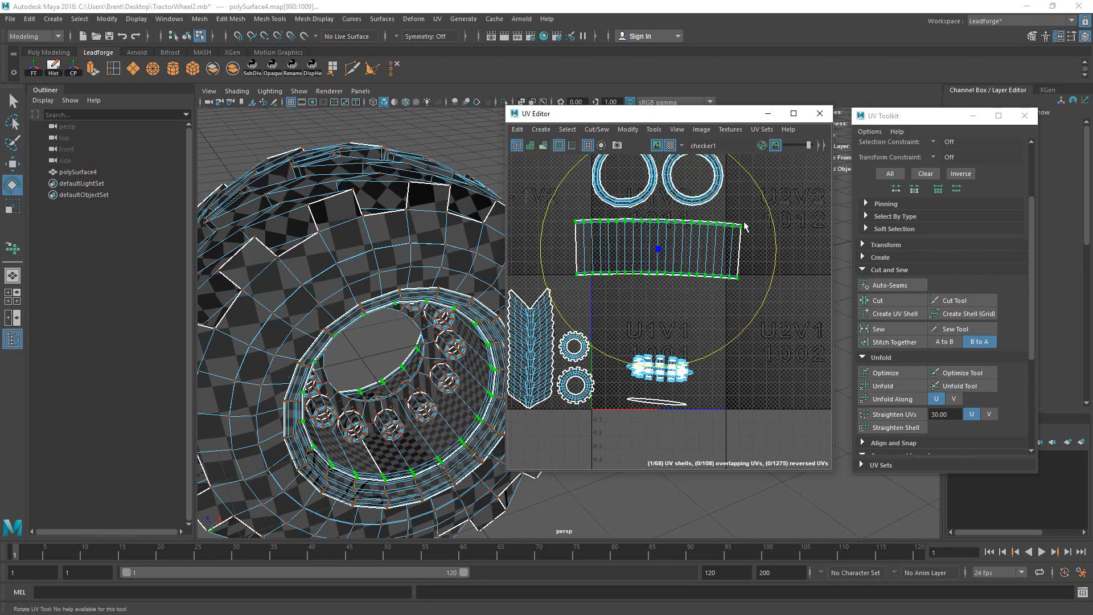
drag(768, 210, 763, 206)
key(w)
drag(658, 251, 796, 288)
alt+middle_drag(715, 268, 652, 269)
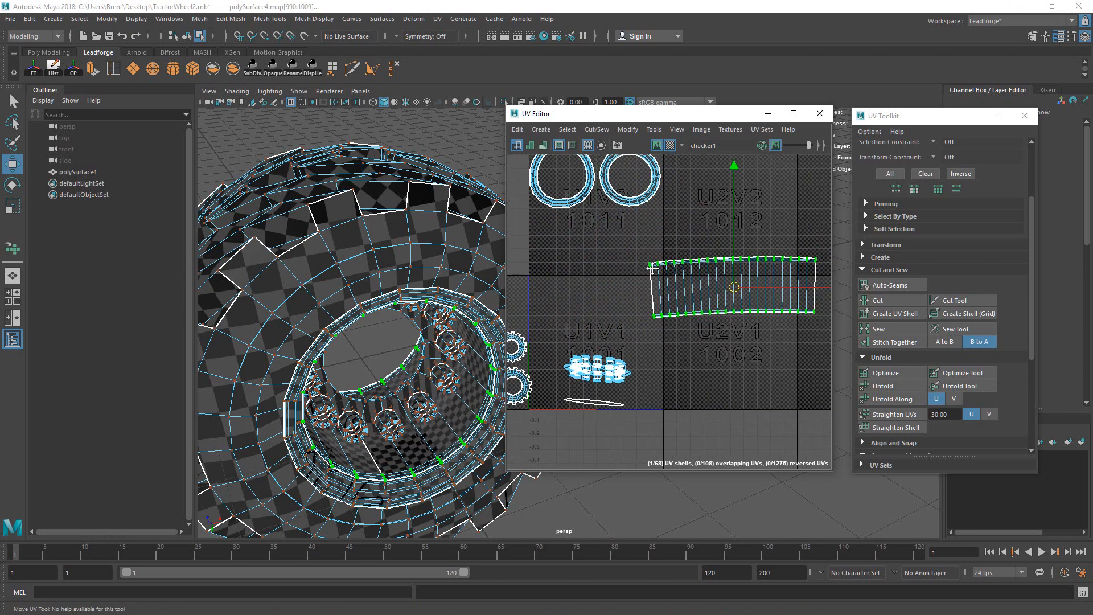
key(e)
click(777, 240)
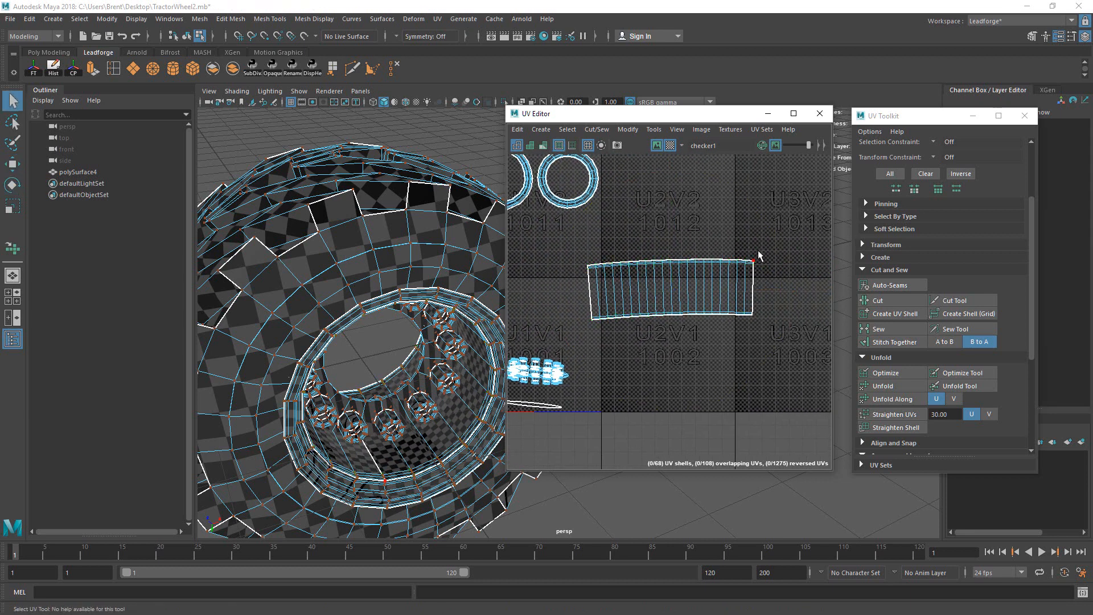
double_click(758, 253)
key(e)
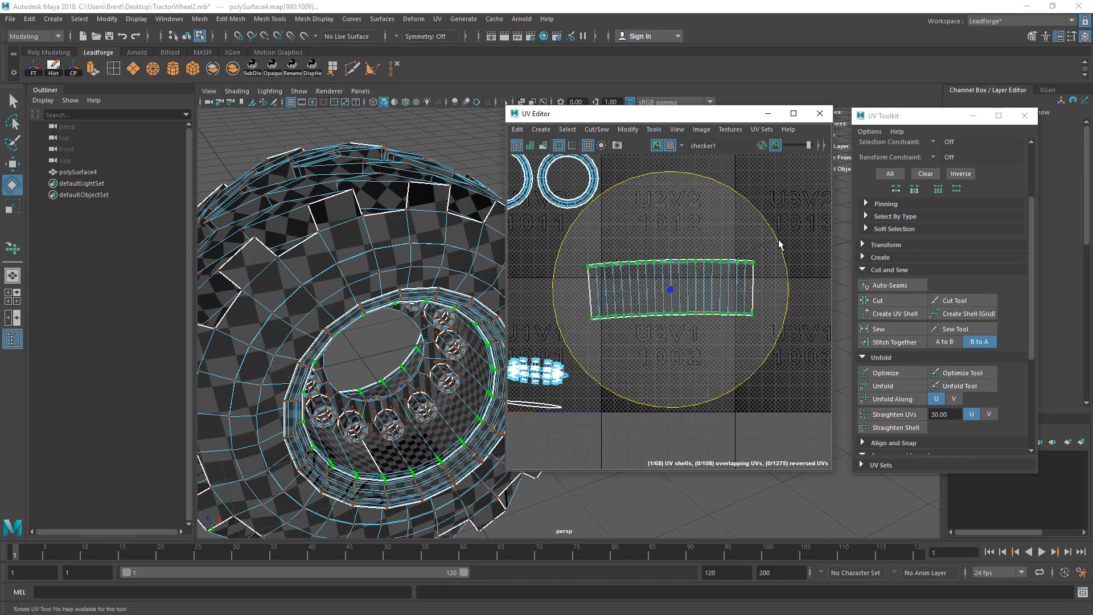
Step: Even out the strip's edge UV columns using soft selection, falloff from 0.39 down to 0.28
key(q)
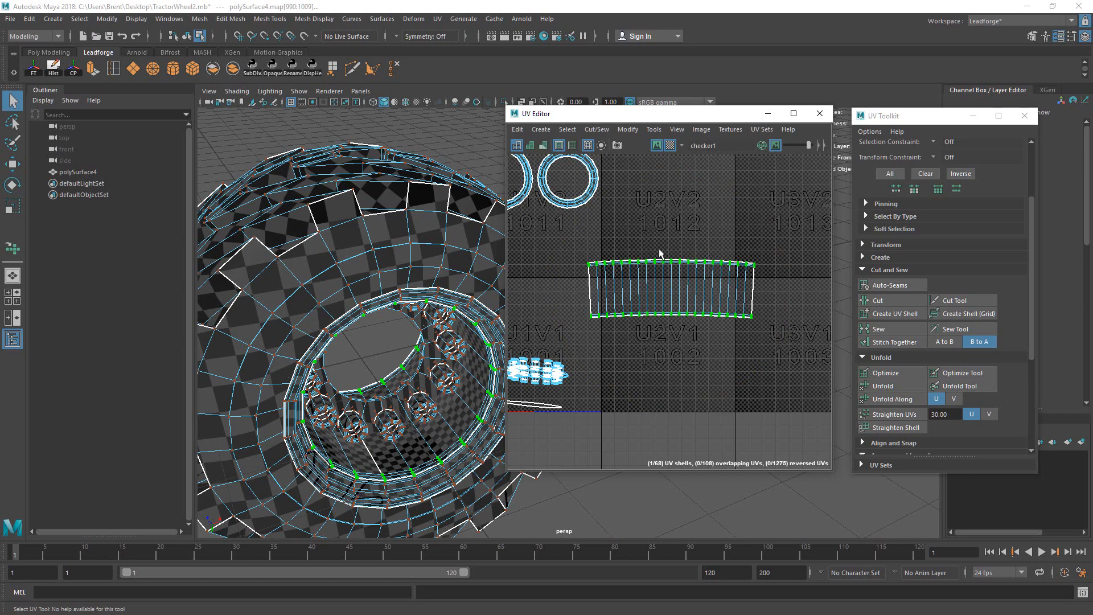
key(b)
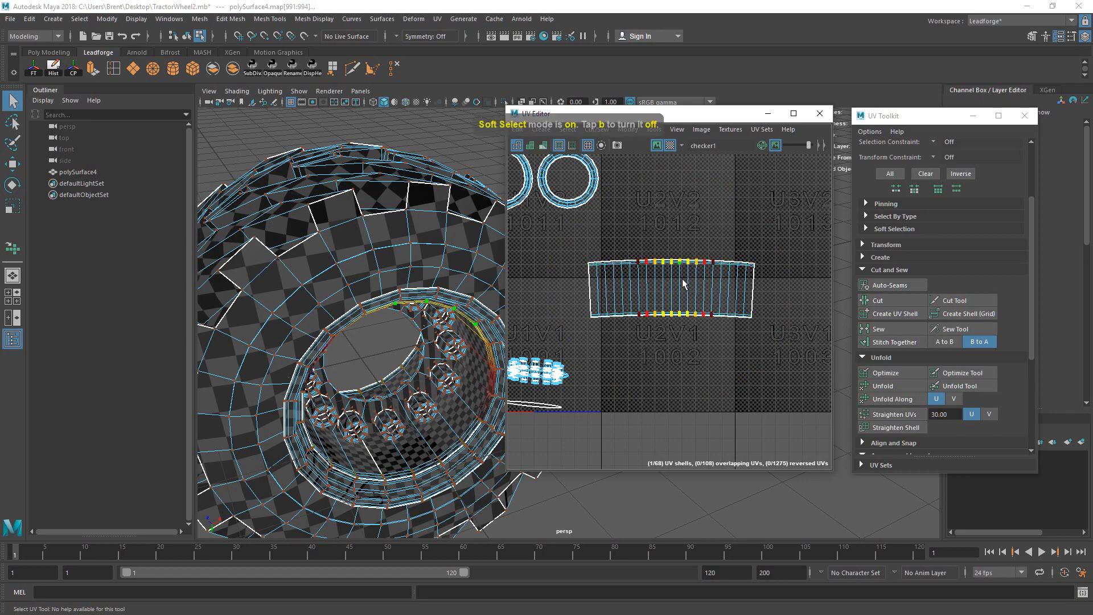
drag(684, 294, 715, 296)
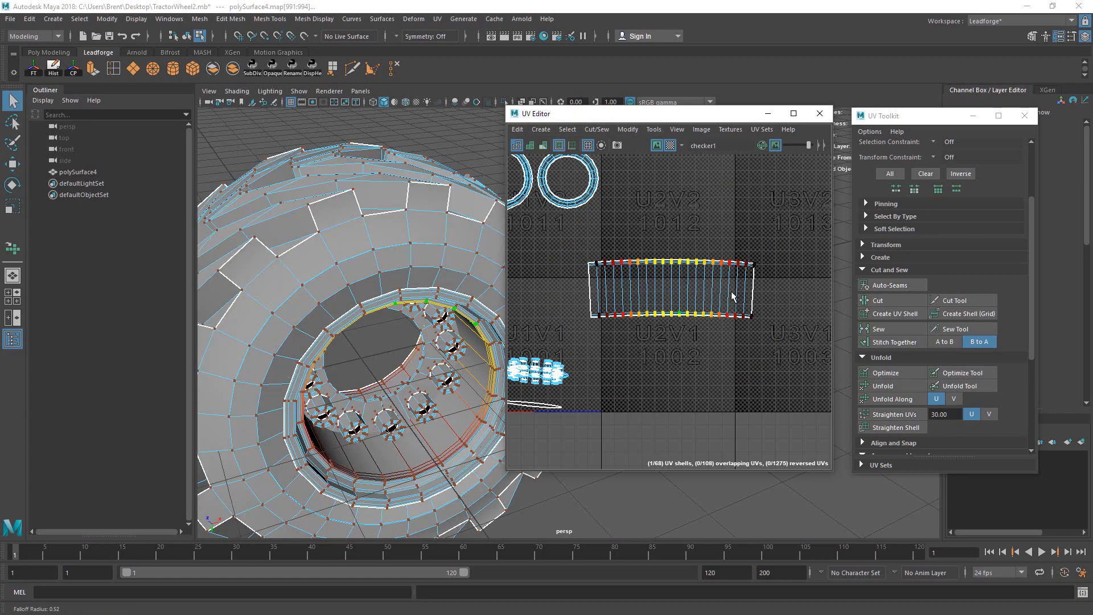
key(w)
drag(674, 237, 677, 241)
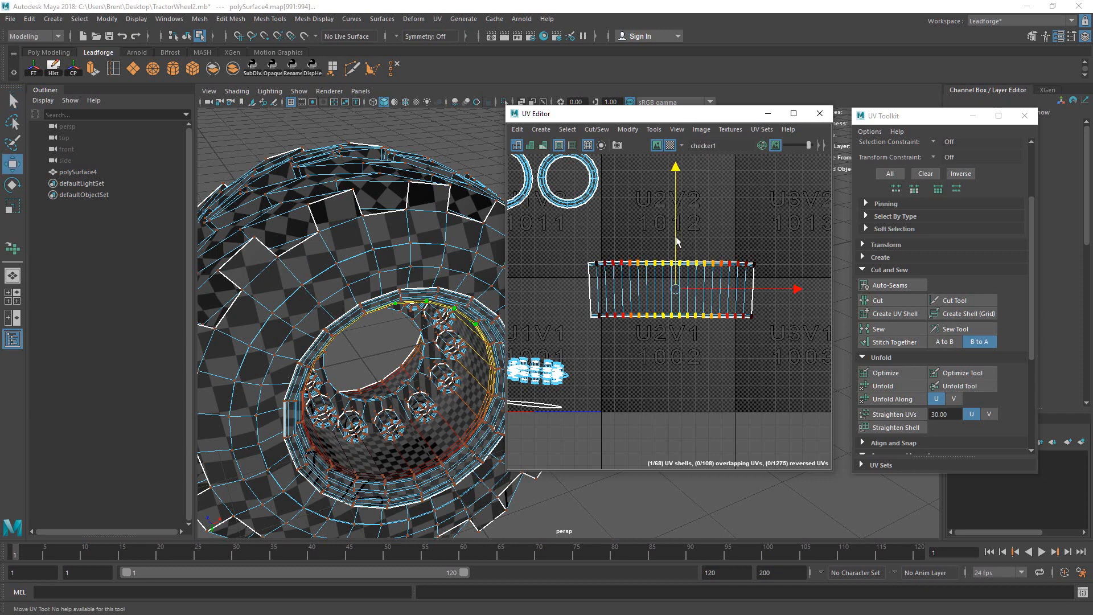
drag(755, 332, 742, 314)
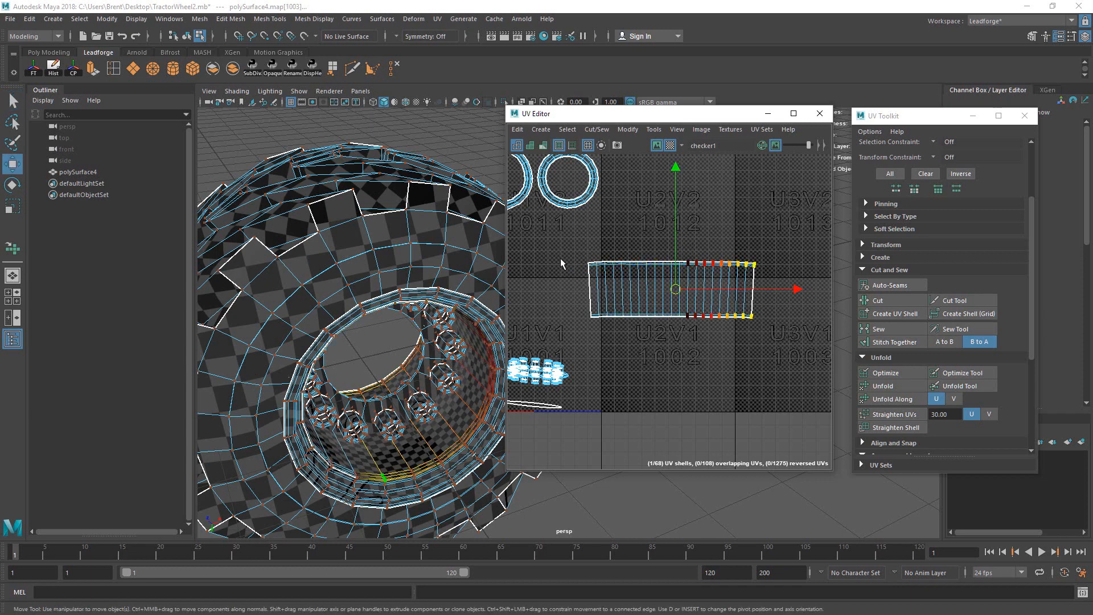
shift+drag(560, 263, 610, 332)
drag(667, 291, 643, 296)
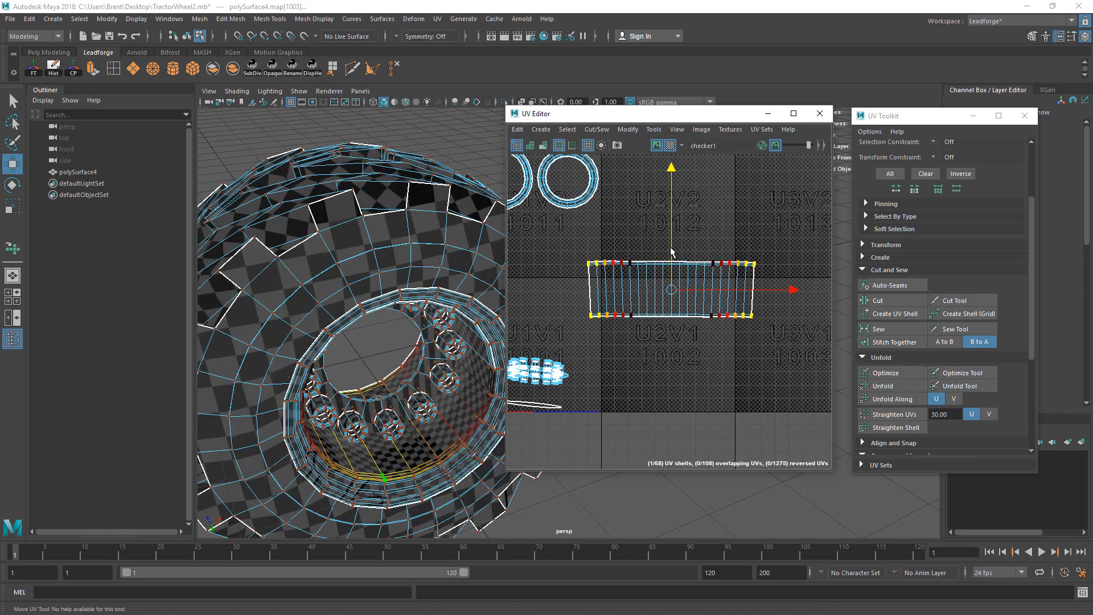
drag(571, 268, 608, 280)
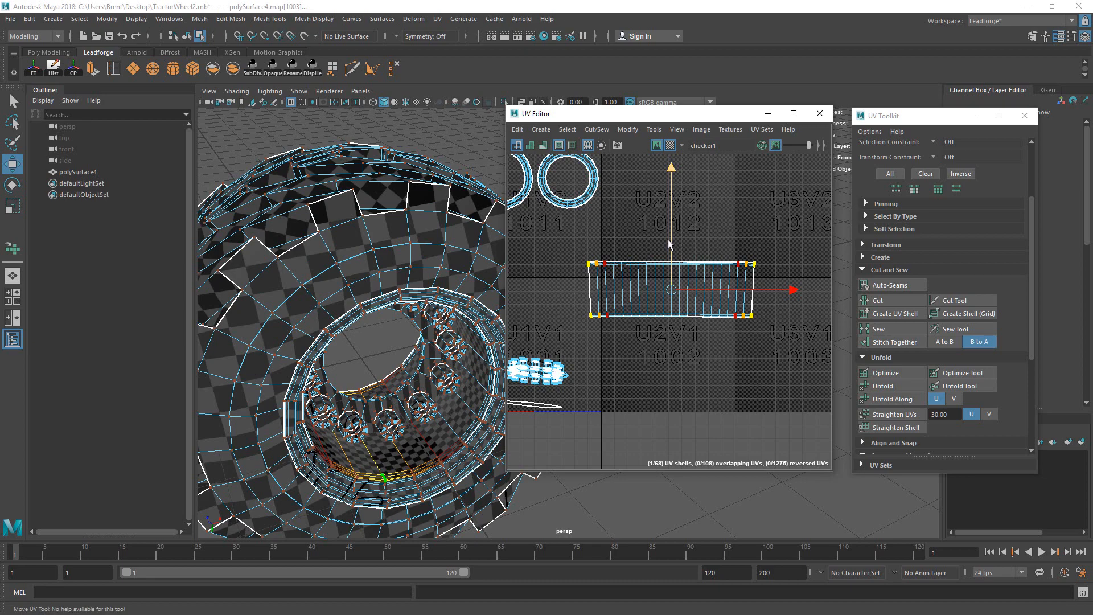
alt+right_drag(677, 267, 594, 354)
Step: In object mode, zoom and tumble in to inspect the checker pattern on the hub's open centre
alt+drag(392, 341, 419, 331)
key(F8)
right_drag(419, 331, 447, 306)
alt+drag(447, 306, 429, 348)
key(q)
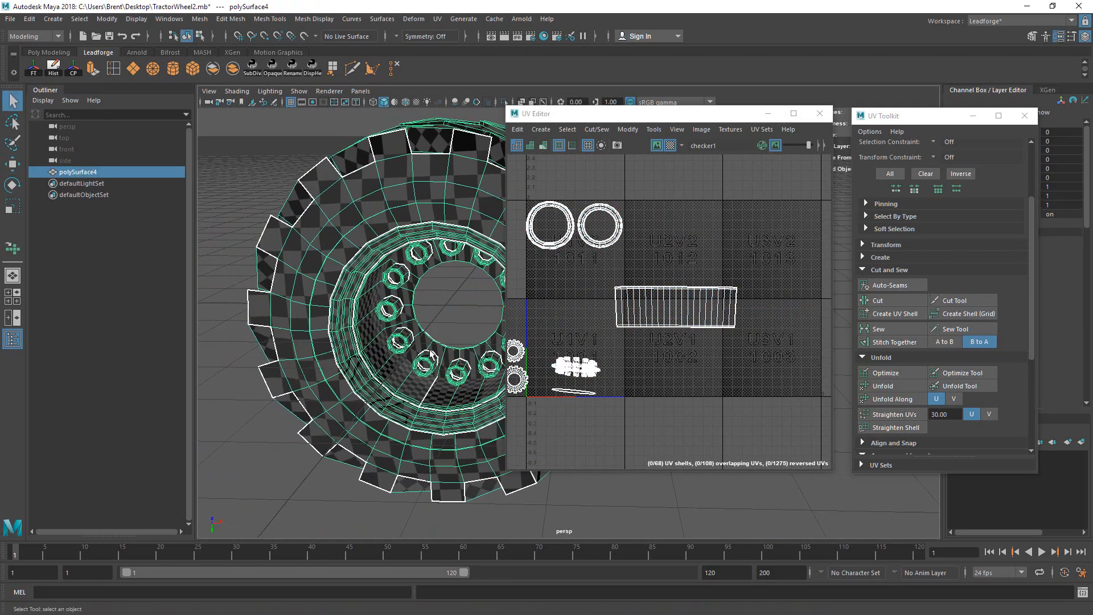
alt+middle_drag(430, 349, 508, 294)
alt+right_drag(502, 322, 855, 211)
alt+drag(395, 333, 461, 397)
alt+middle_drag(461, 397, 460, 367)
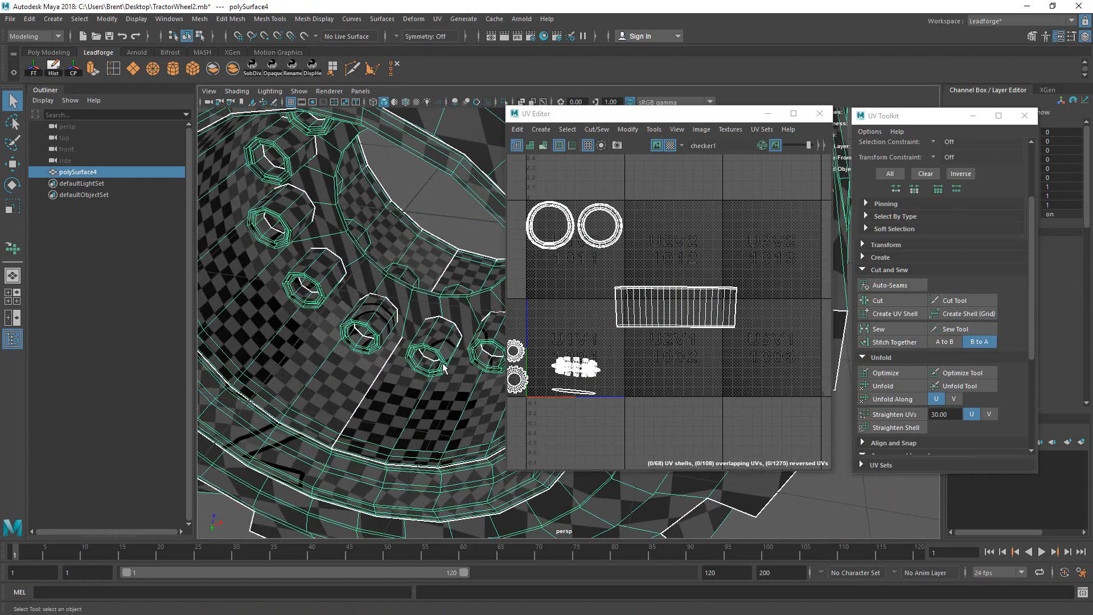
mouse_move(460, 367)
alt+mouse_down()
mouse_move(461, 344)
mouse_move(455, 353)
alt+mouse_up()
alt+middle_drag(456, 353, 481, 333)
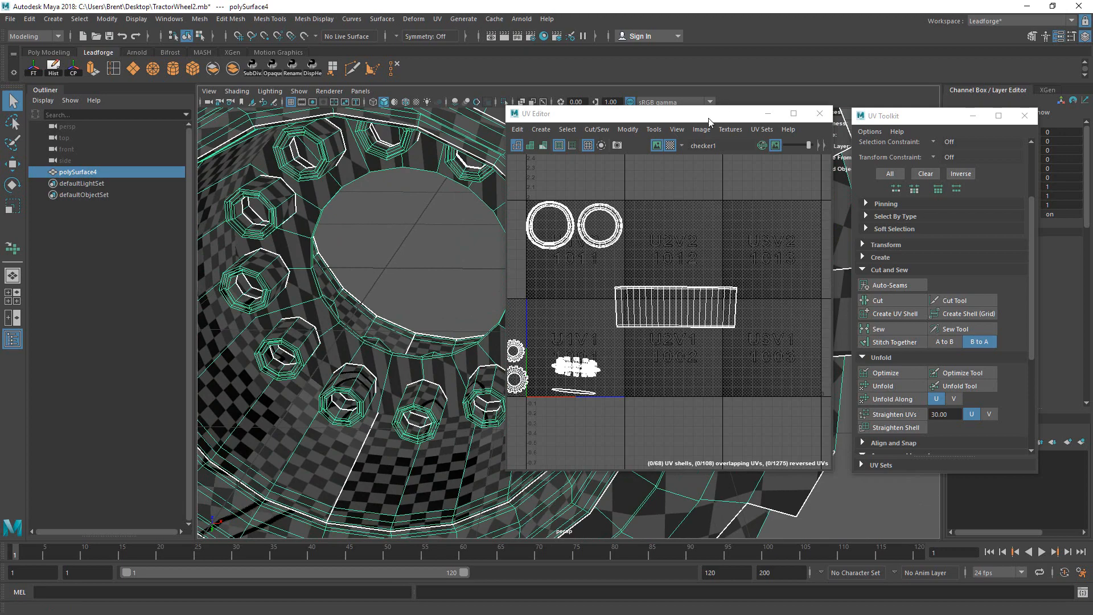
Step: Move the UV Editor window aside and orbit across the hub to the lug bolts
drag(709, 117, 727, 120)
alt+drag(375, 285, 451, 402)
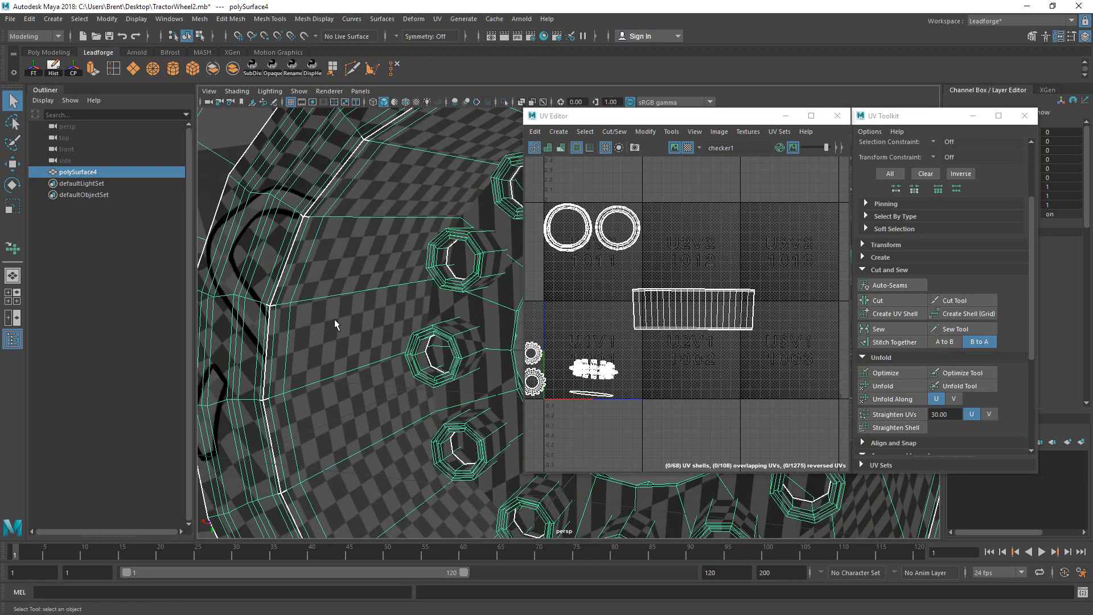
mouse_move(495, 356)
alt+mouse_down()
mouse_move(482, 358)
mouse_move(496, 358)
alt+mouse_up()
scroll(497, 359, down, 5)
alt+drag(429, 372, 407, 375)
scroll(334, 400, down, 4)
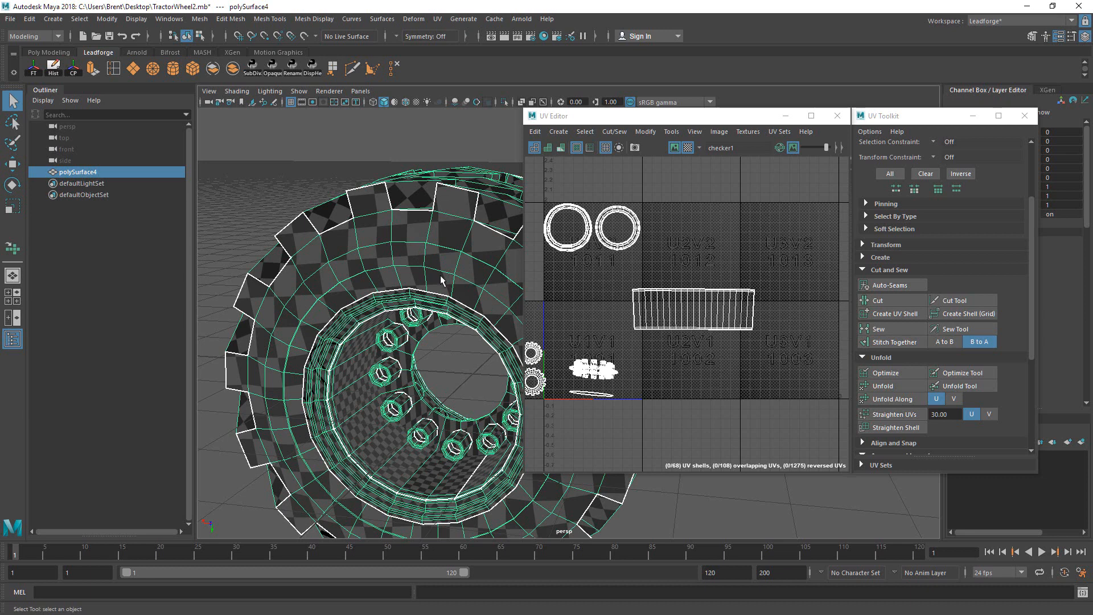
Step: Save the scene as TractorWheel2.mb and pull back to frame the whole wheel
key(ctrl+s)
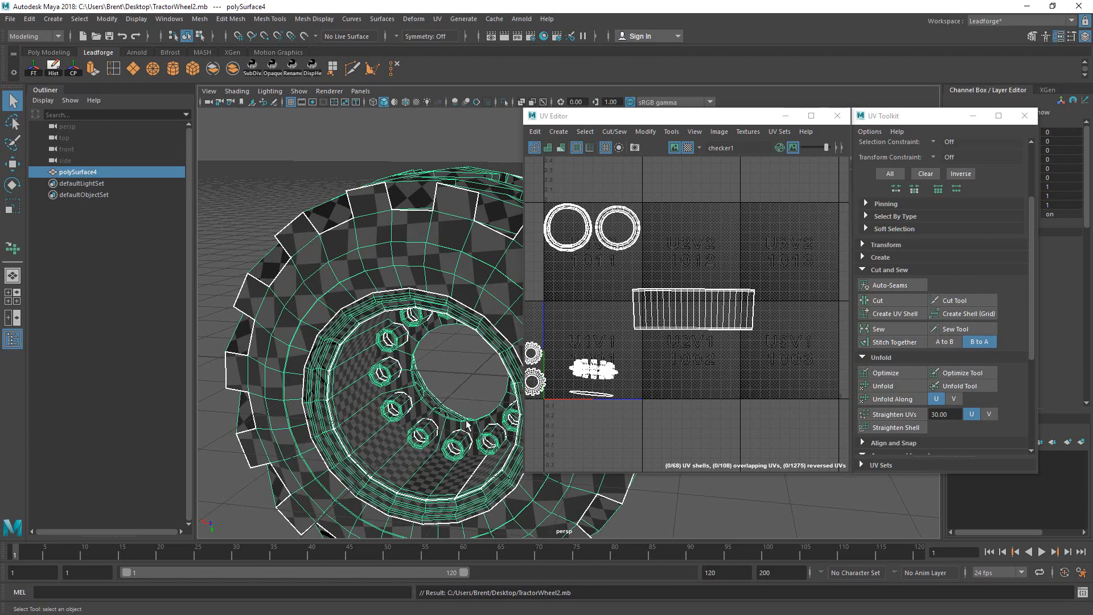
alt+drag(467, 424, 452, 379)
scroll(428, 379, up, 4)
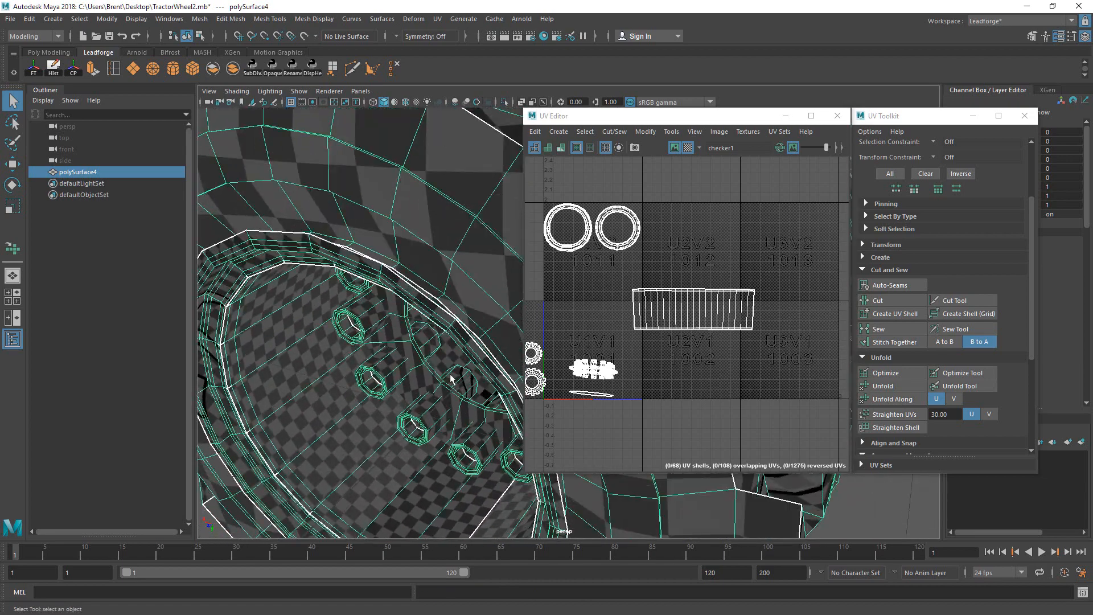
alt+middle_drag(562, 363, 666, 350)
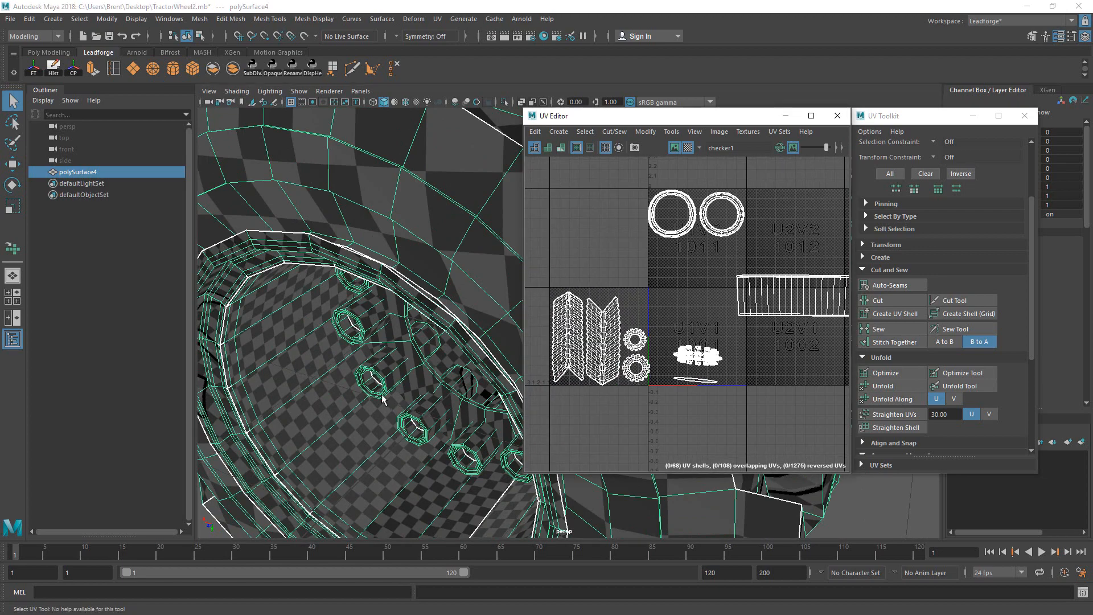
alt+right_drag(382, 400, 271, 387)
alt+middle_drag(271, 388, 219, 414)
Step: Separate the combined wheel mesh into its individual pieces
click(271, 20)
click(270, 20)
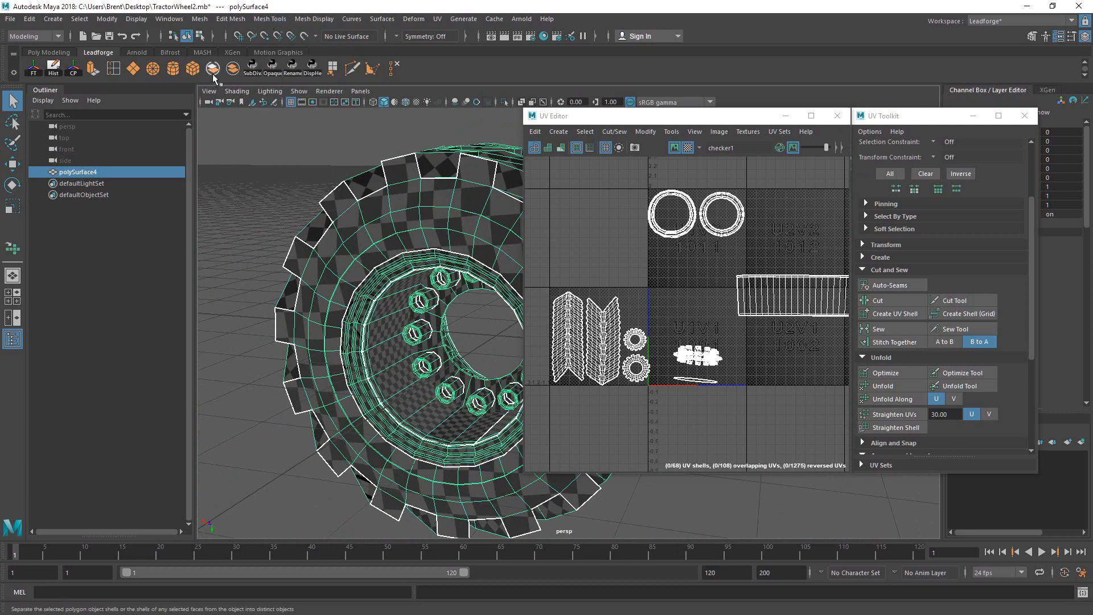
click(213, 68)
Step: Inspect the separated rim bands and lug nuts listed under polySurface4
click(428, 393)
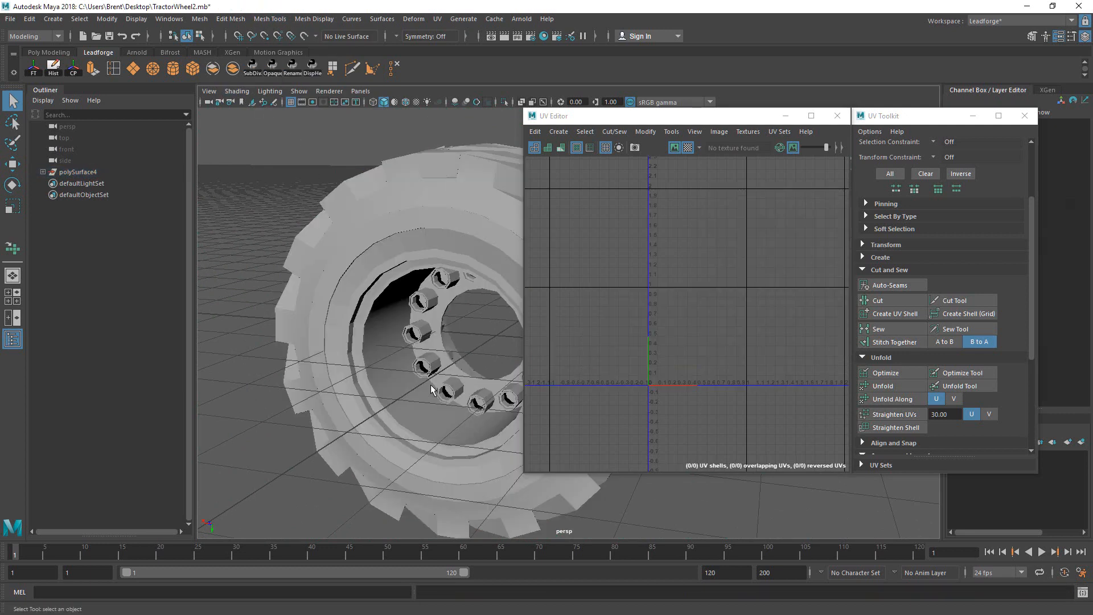
click(419, 445)
click(461, 387)
click(476, 366)
click(43, 172)
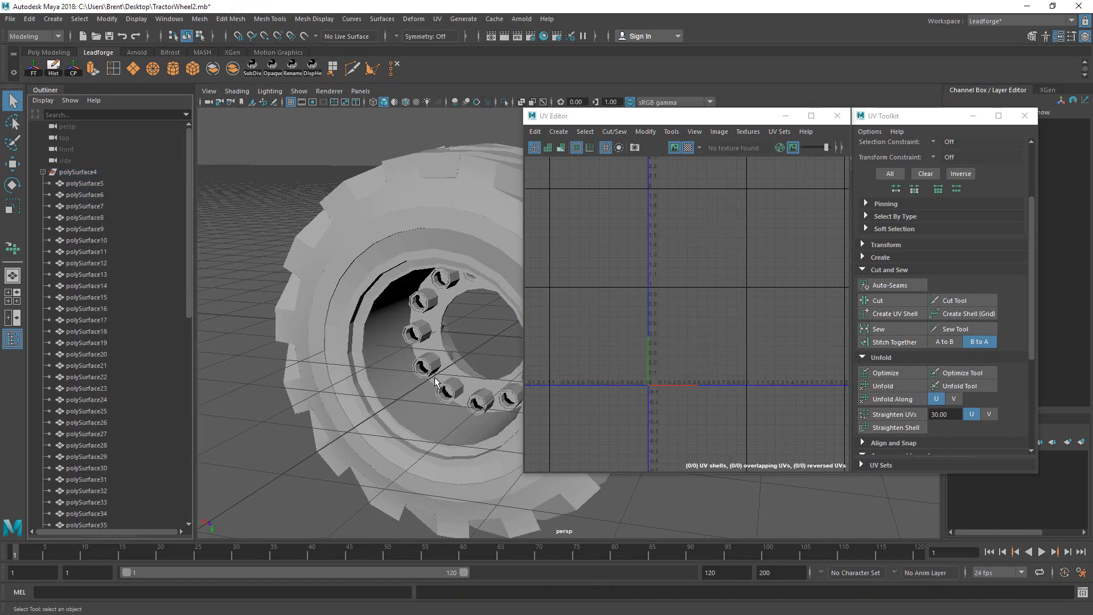
click(454, 387)
alt+drag(449, 370, 373, 322)
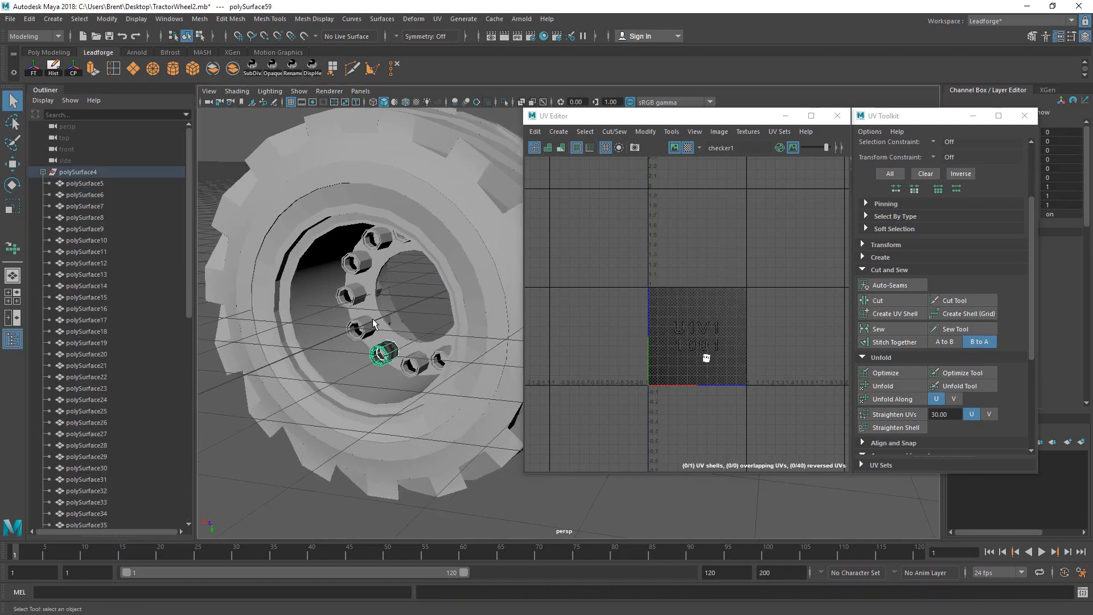
drag(655, 116, 757, 170)
Step: Turn on the Poly Count heads-up display in the viewport
click(169, 19)
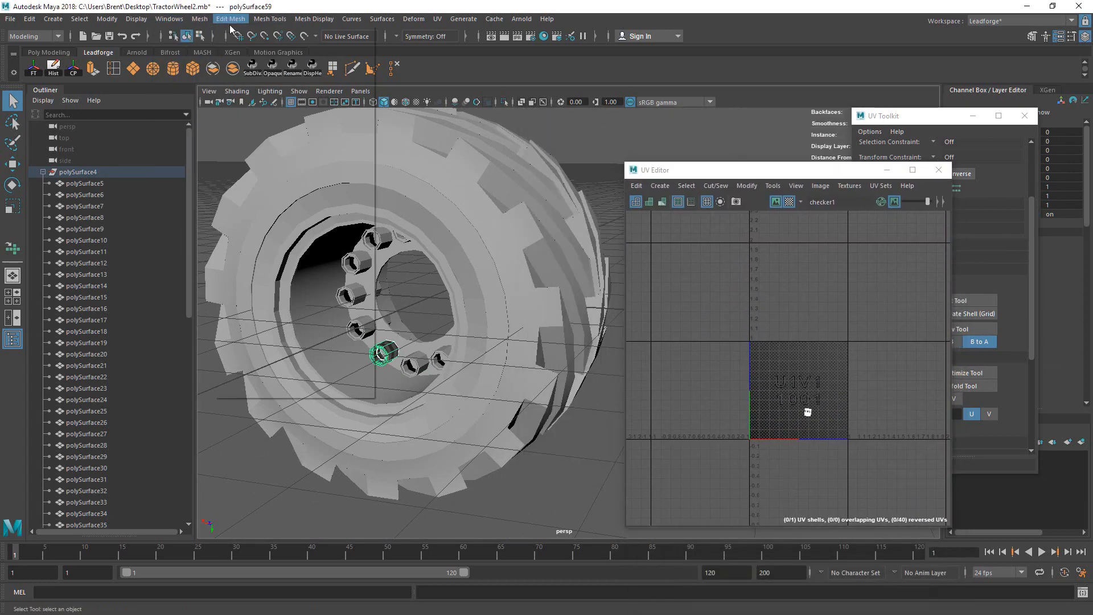
mouse_move(136, 19)
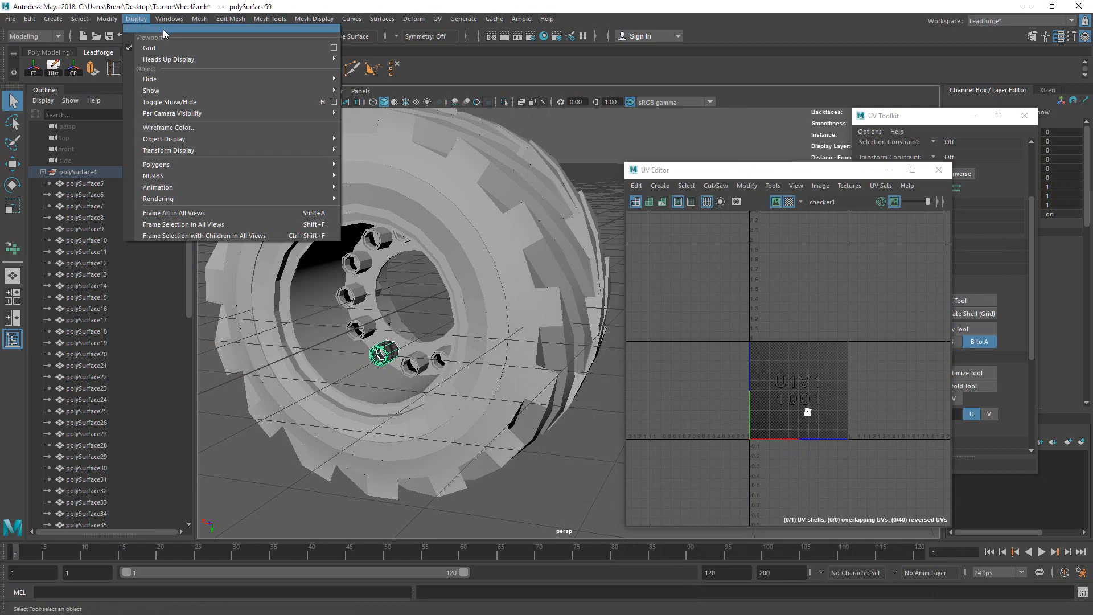
mouse_move(328, 59)
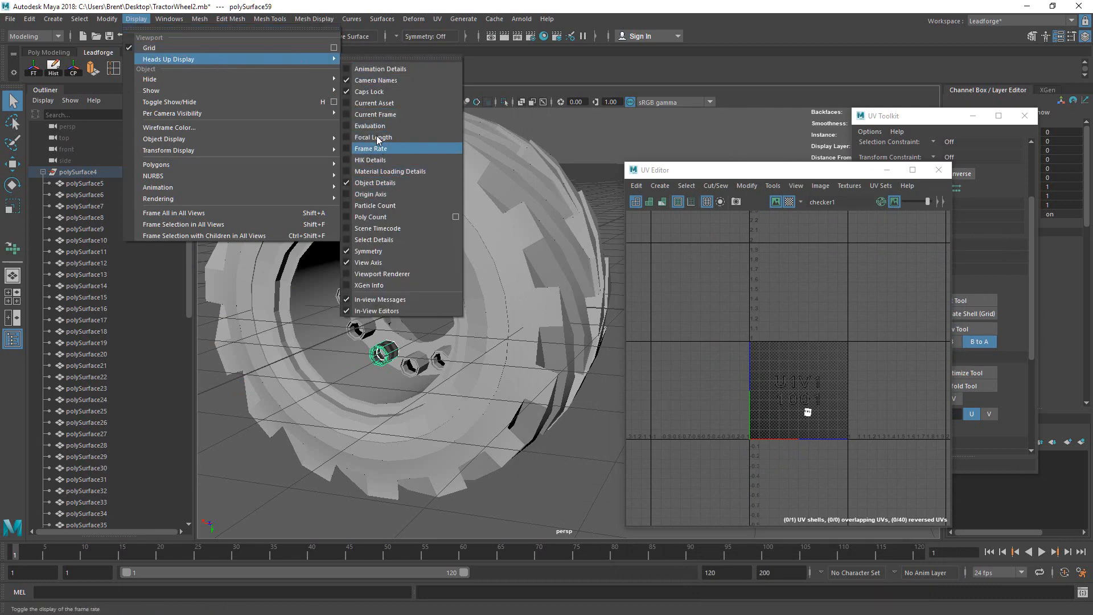
click(399, 217)
Step: Zoom in on the bolts and select the checkered hub ring behind them
scroll(483, 338, up, 10)
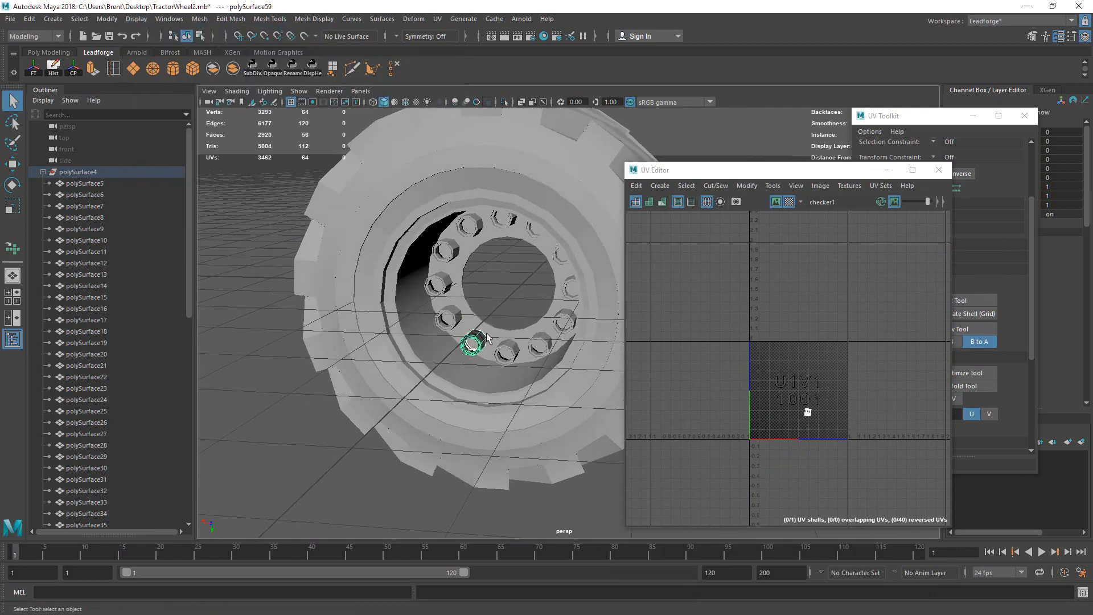
click(434, 329)
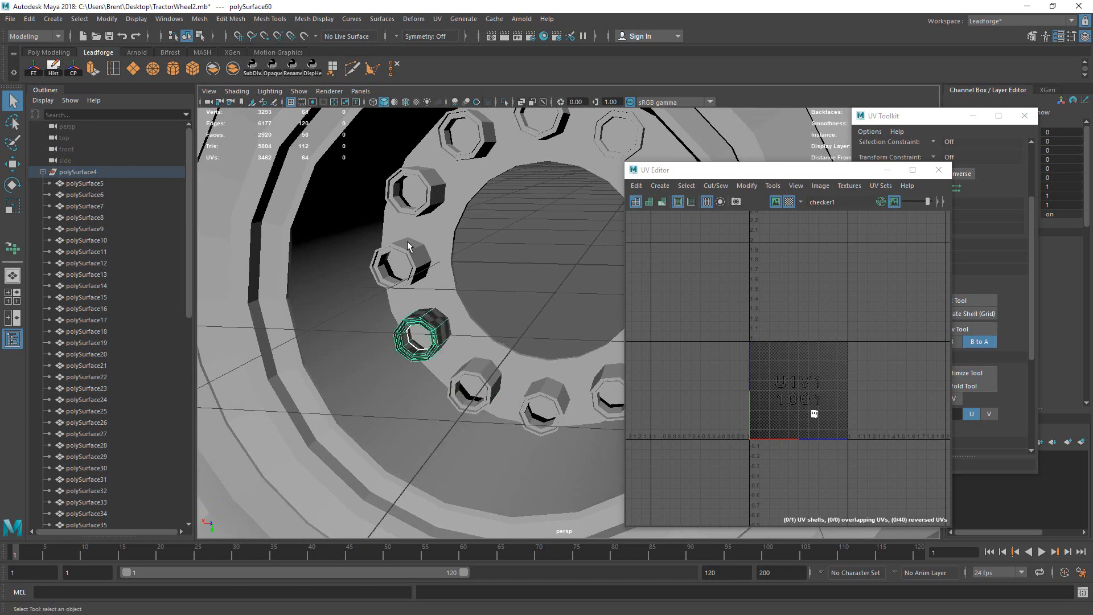
click(409, 248)
click(454, 232)
click(441, 194)
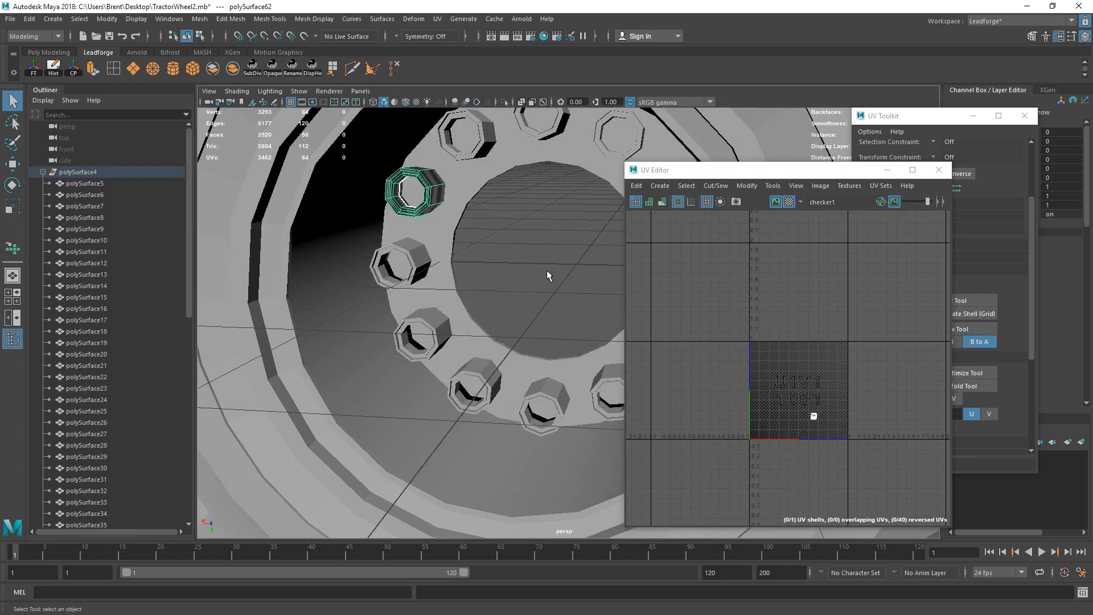
alt+drag(496, 334, 416, 301)
scroll(415, 300, down, 3)
alt+middle_drag(415, 301, 441, 313)
alt+drag(444, 317, 473, 341)
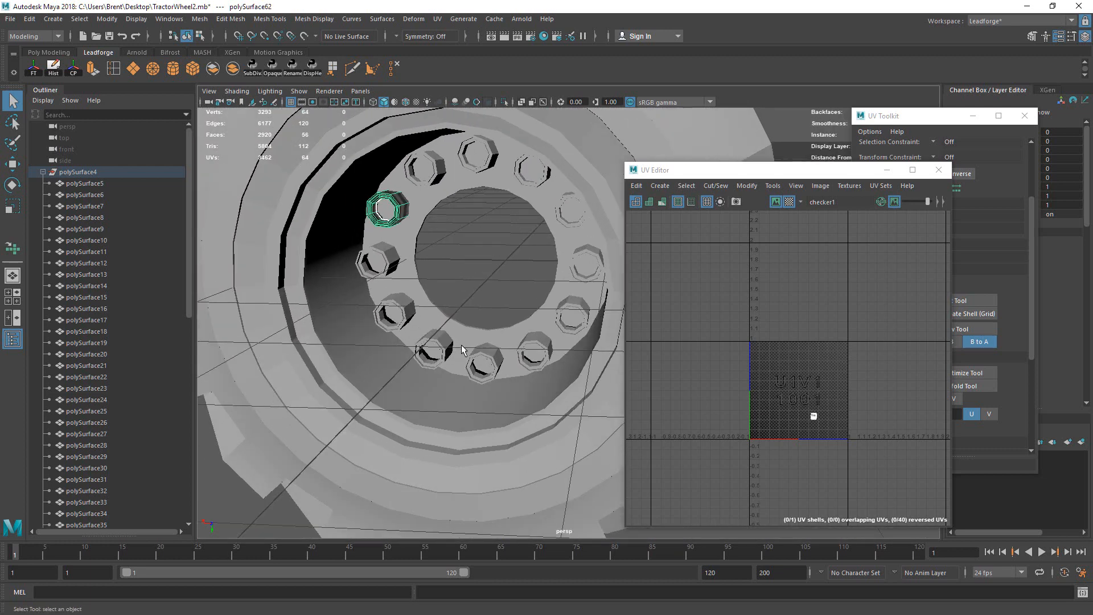
click(482, 346)
click(786, 420)
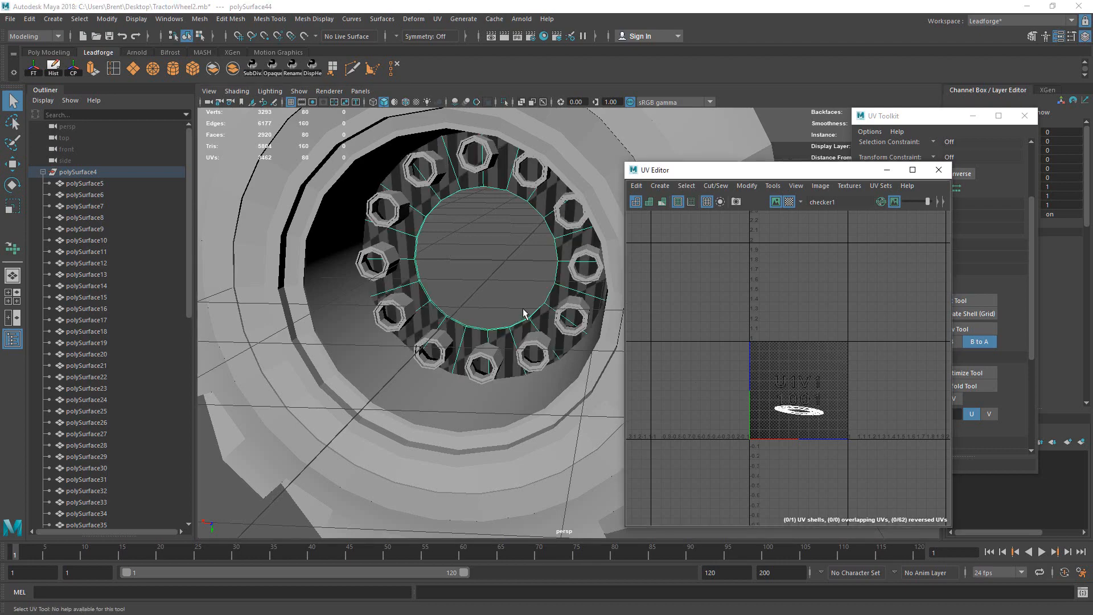
Step: Isolate the hub ring and select its outer and inner edge loops
click(503, 101)
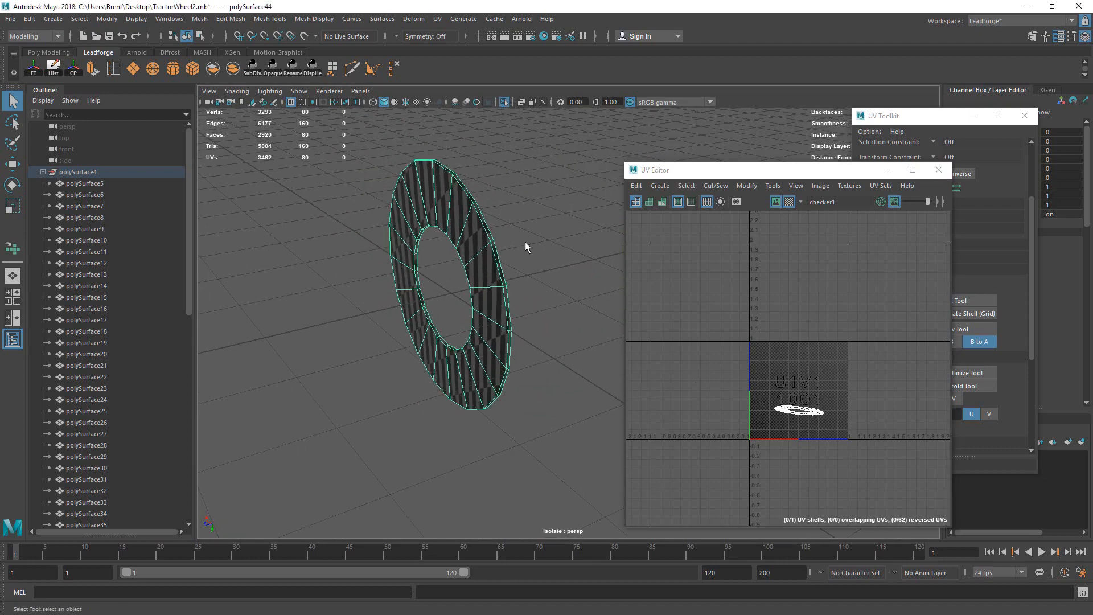
scroll(526, 248, up, 4)
alt+drag(506, 234, 457, 238)
right_drag(456, 236, 449, 197)
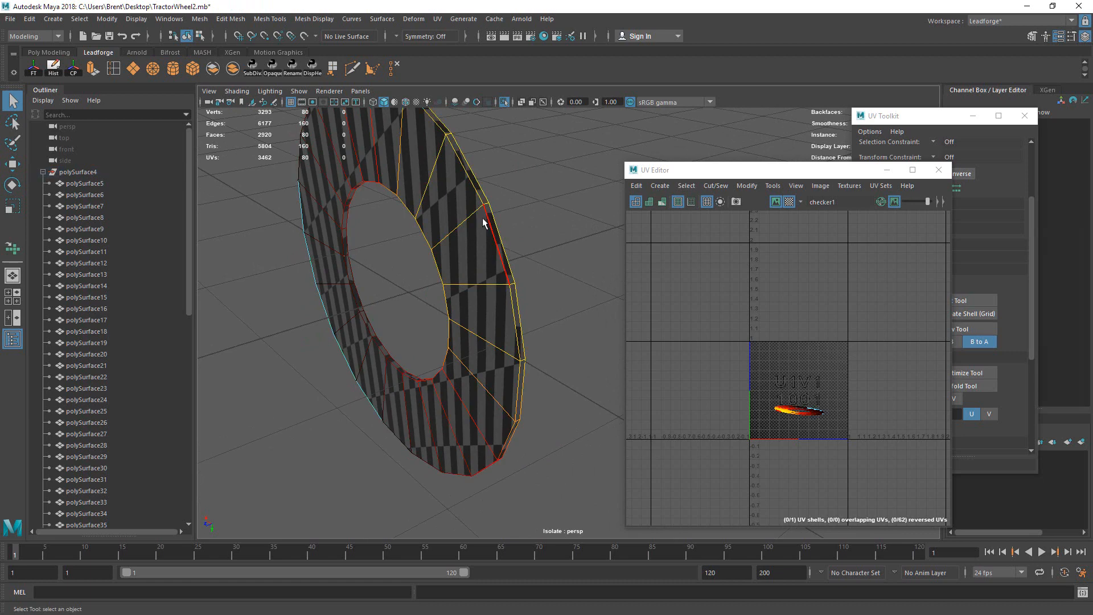
click(483, 220)
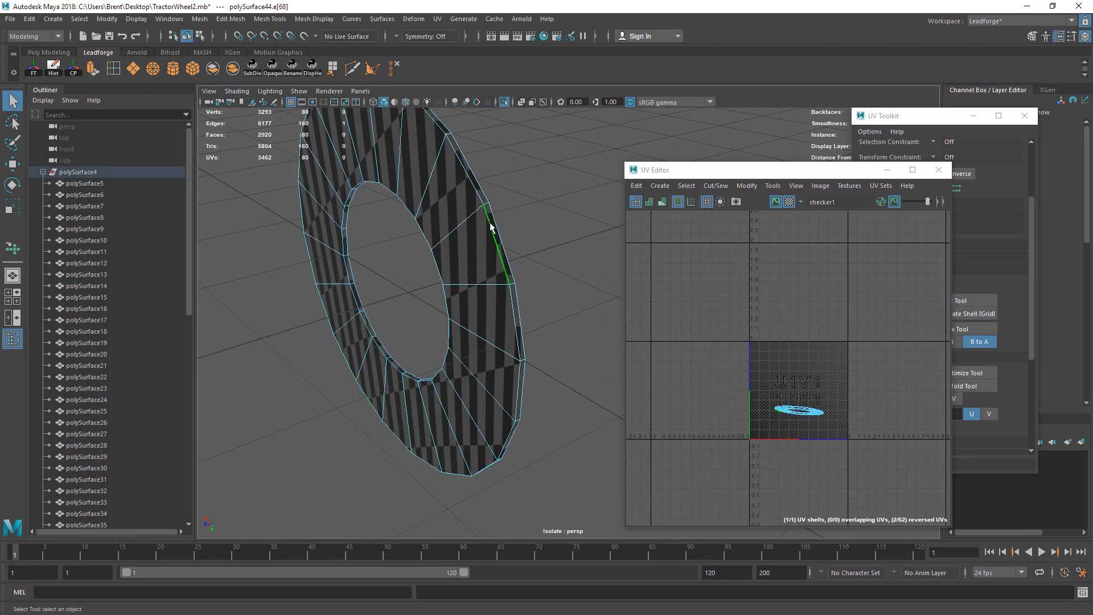
alt+drag(449, 233, 407, 287)
shift+double_click(350, 308)
Step: Cut the ring's UVs along those loops and unfold both shells
drag(816, 168, 715, 153)
click(879, 300)
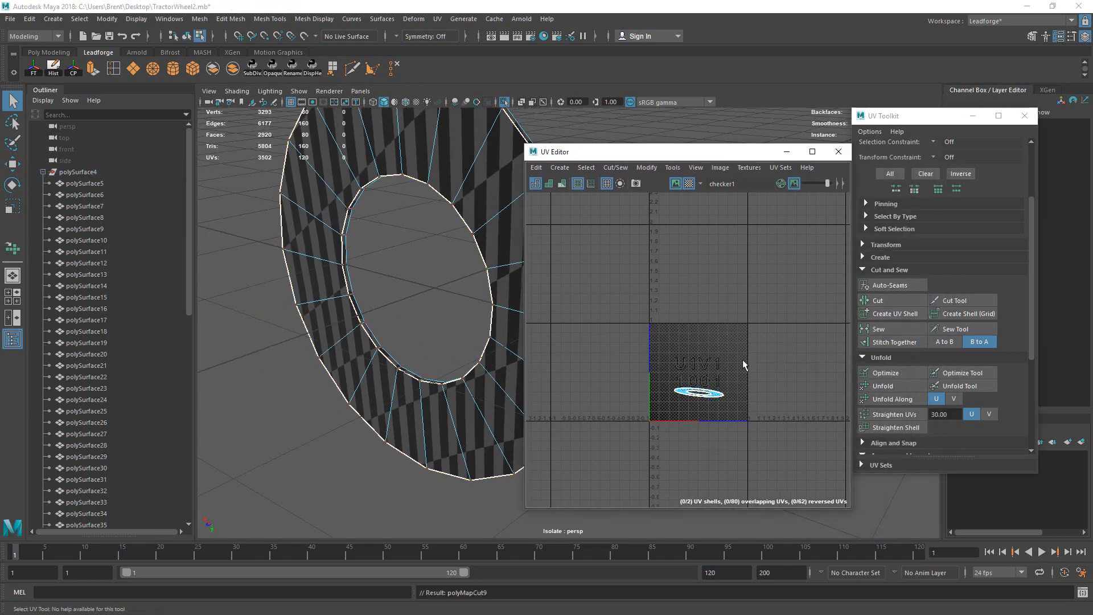
drag(643, 361, 797, 413)
click(962, 385)
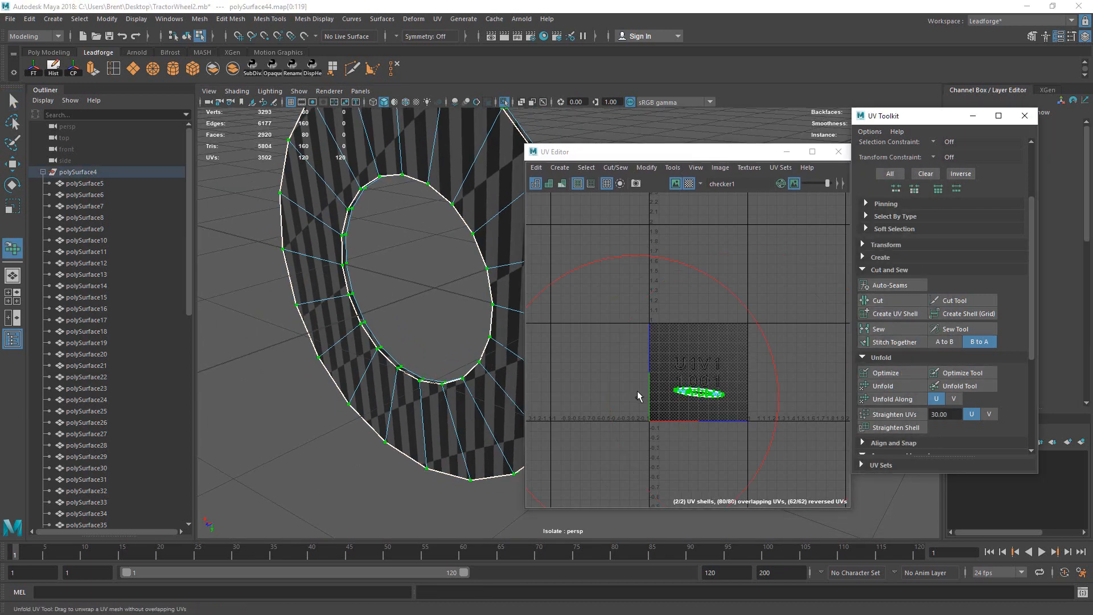
drag(638, 396, 722, 390)
key(q)
key(f)
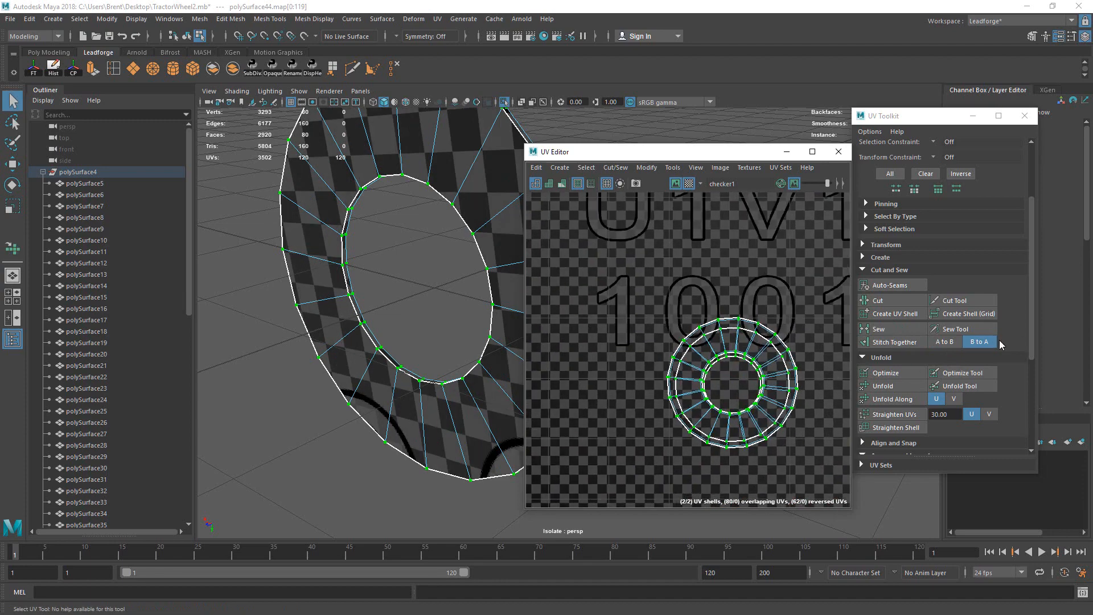
Step: Lay out the two shells and move them one UDIM tile to the right
scroll(1018, 327, down, 5)
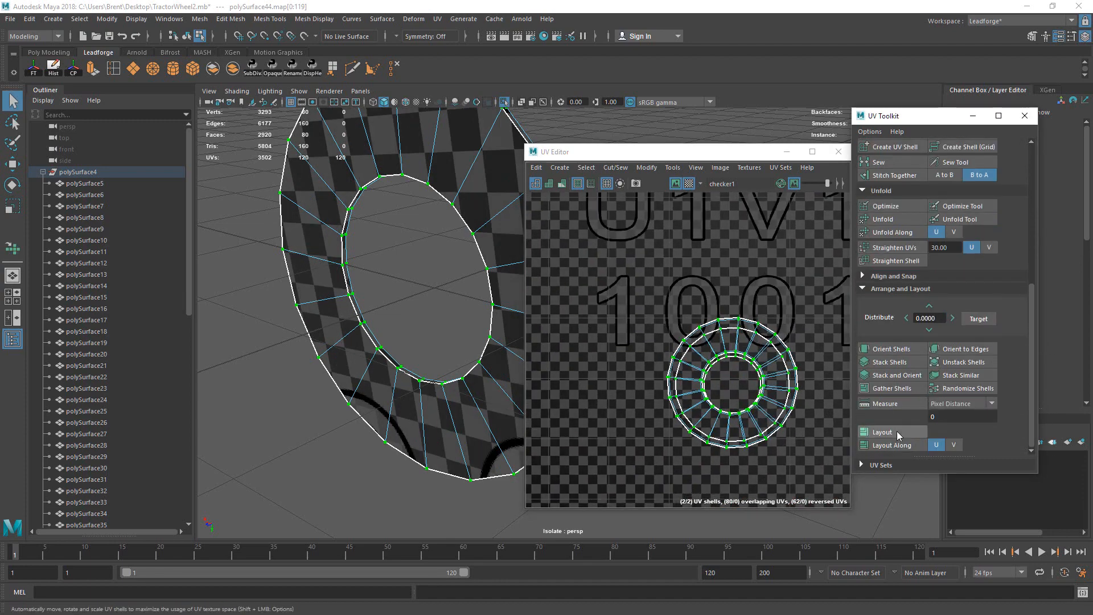
click(882, 431)
alt+right_drag(664, 322, 557, 381)
alt+middle_drag(786, 196, 698, 280)
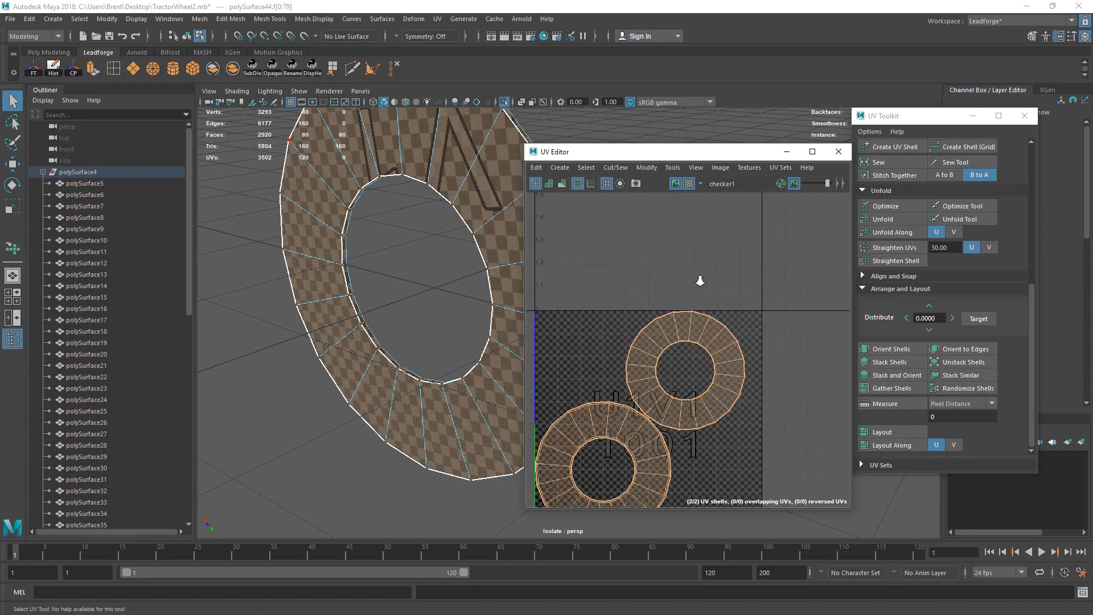
alt+right_drag(698, 281, 652, 292)
click(738, 357)
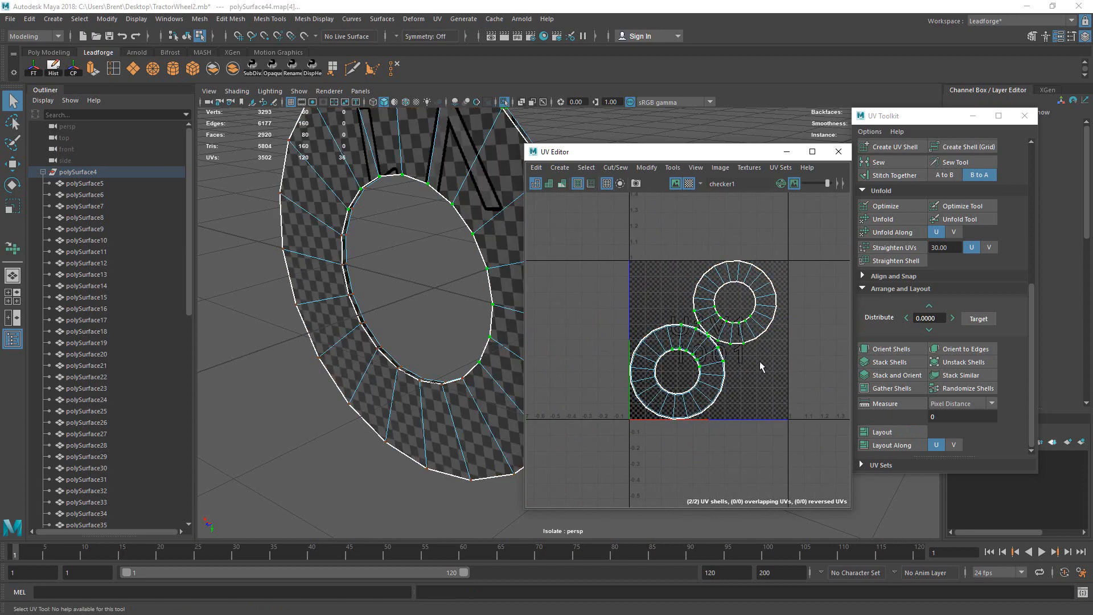
key(w)
drag(703, 339, 864, 337)
alt+middle_drag(672, 325, 630, 338)
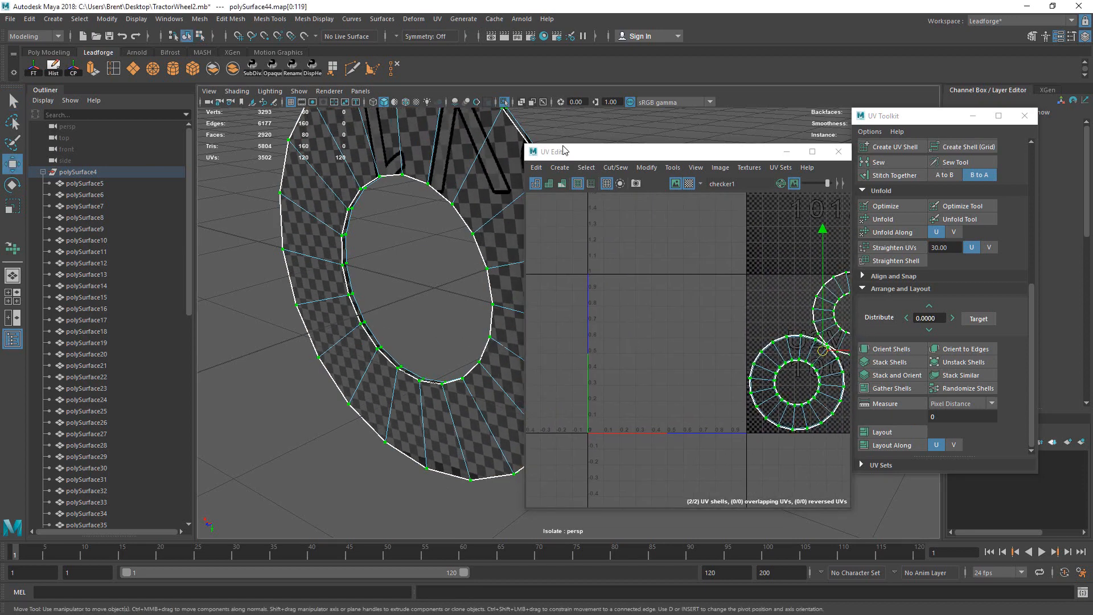
Step: Exit isolation, bring back the whole wheel and select one wheel nut on the hub
click(505, 103)
alt+drag(461, 227, 419, 337)
key(q)
click(404, 410)
alt+right_drag(495, 310, 373, 335)
alt+drag(372, 334, 418, 310)
alt+right_drag(341, 316, 416, 330)
alt+middle_drag(302, 336, 456, 342)
alt+drag(455, 341, 464, 353)
click(475, 349)
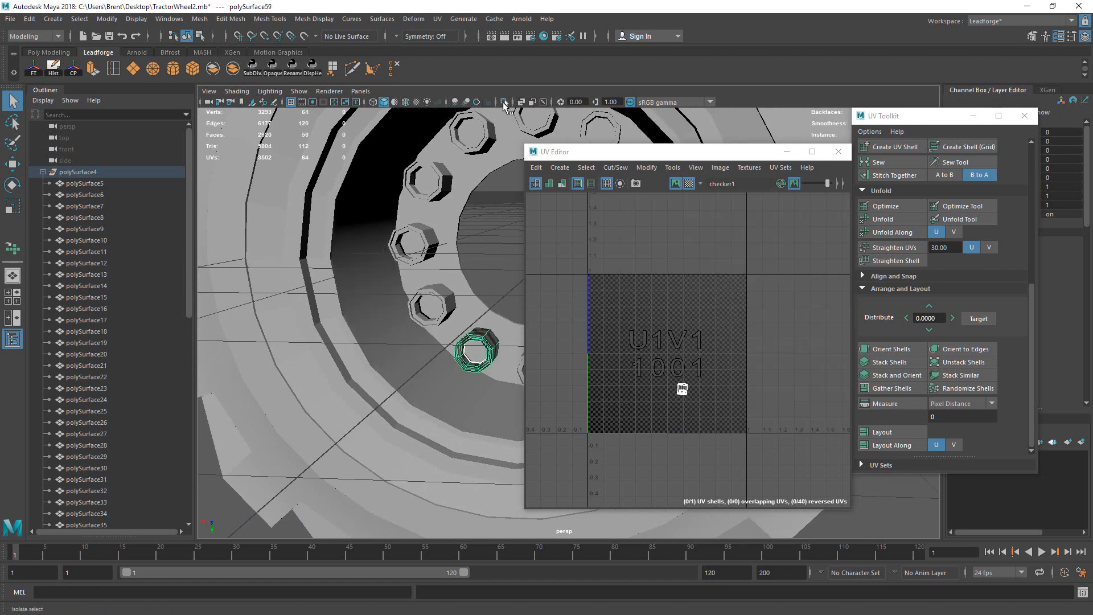
Step: Isolate the wheel nut and select an edge loop around it
click(504, 103)
key(f)
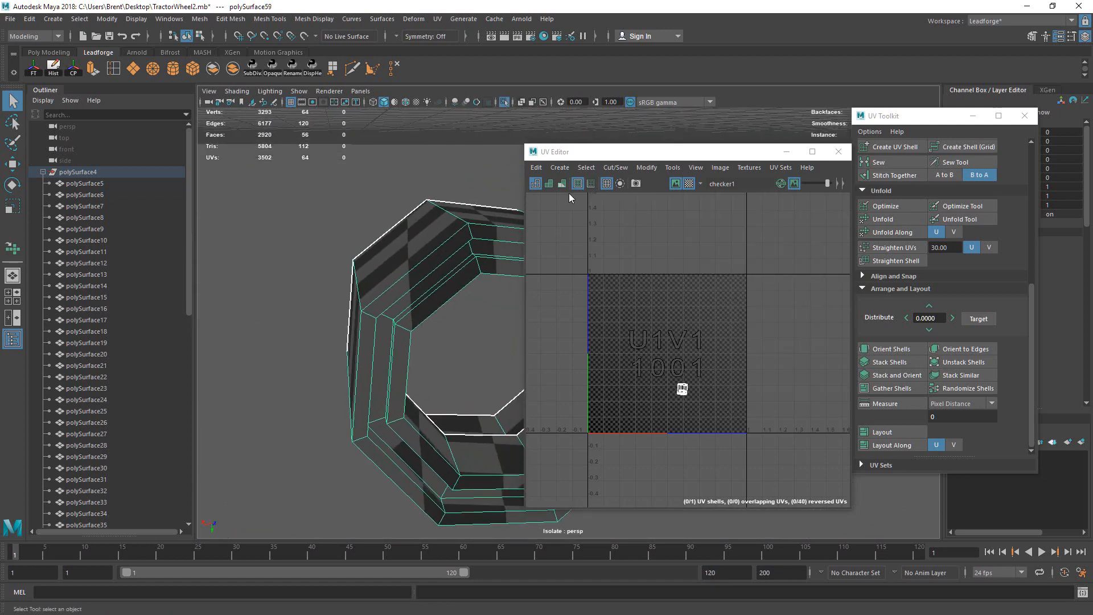
alt+drag(410, 239, 461, 268)
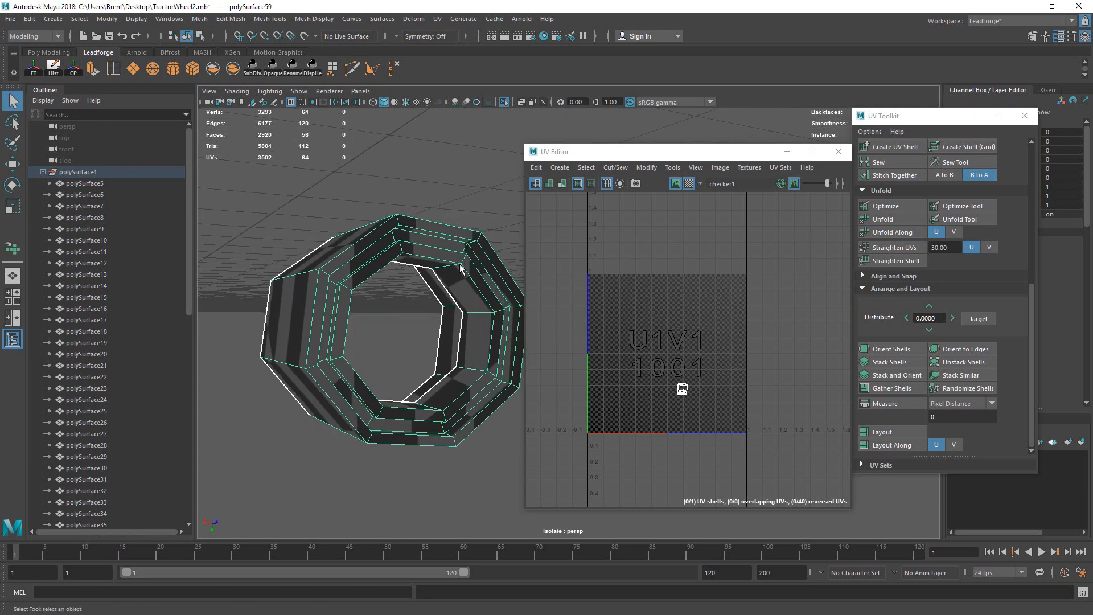
right_drag(454, 254, 453, 219)
double_click(453, 239)
alt+drag(453, 240, 407, 253)
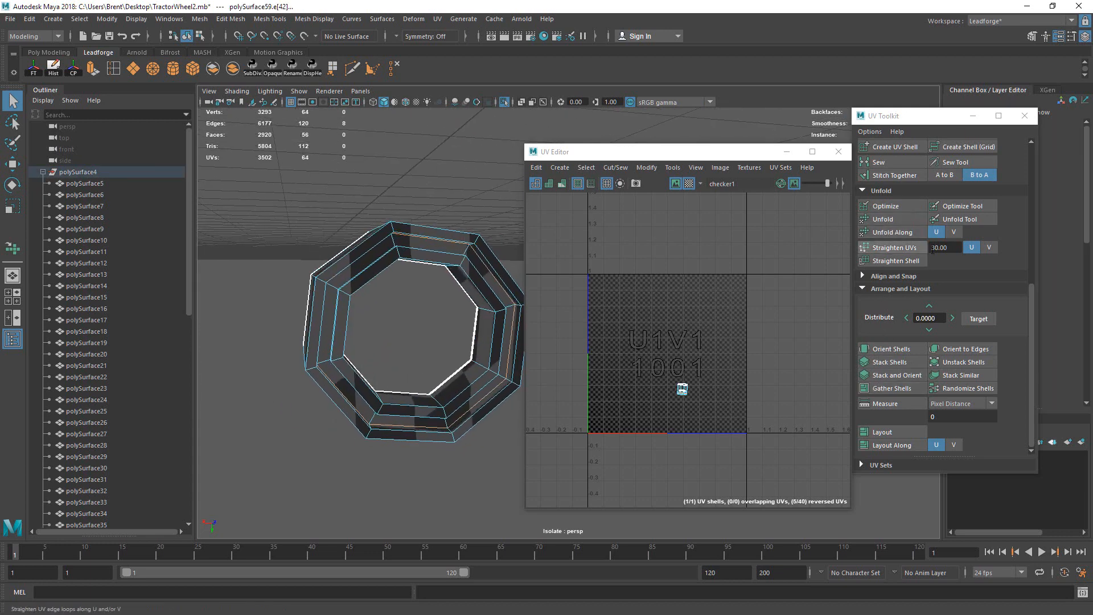
scroll(1029, 292, up, 3)
Step: Cut the nut's UVs along that loop and unfold all its UVs
click(877, 235)
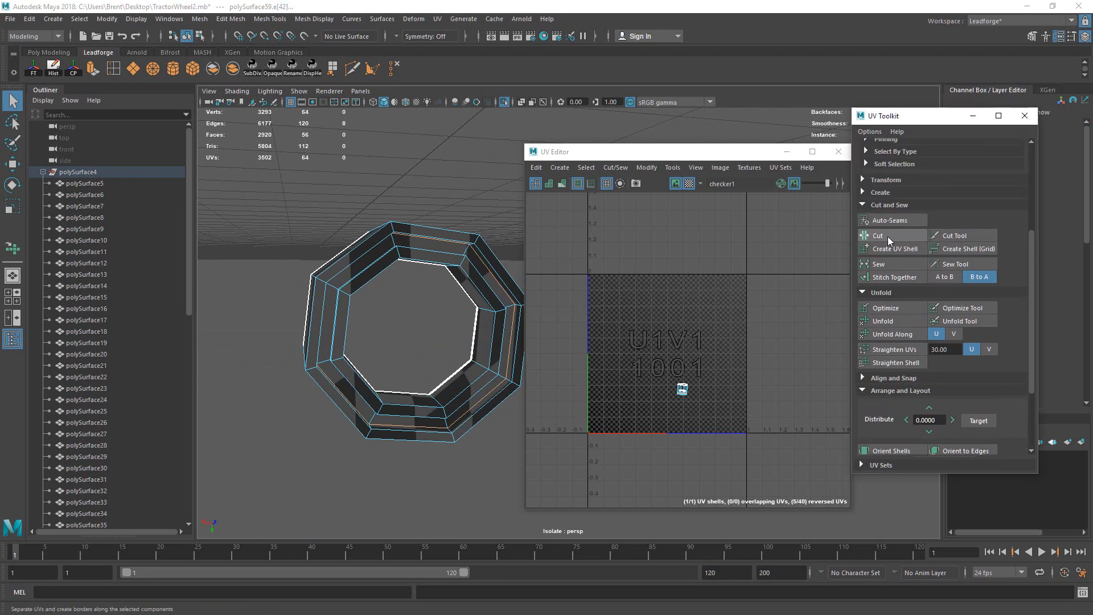
alt+drag(439, 259, 447, 306)
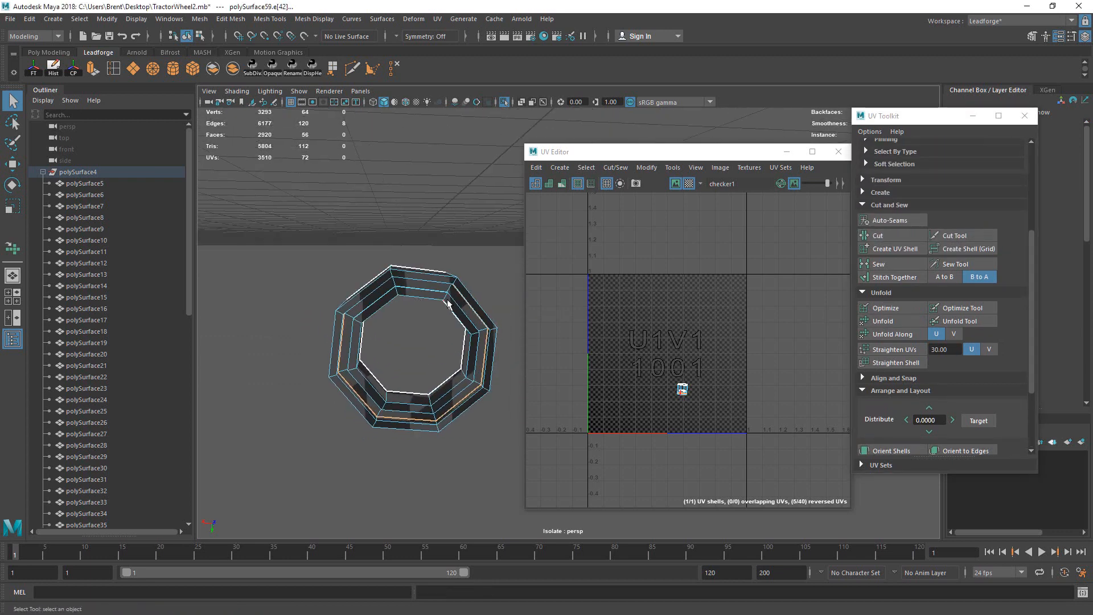
key(F12)
drag(317, 230, 537, 481)
click(959, 320)
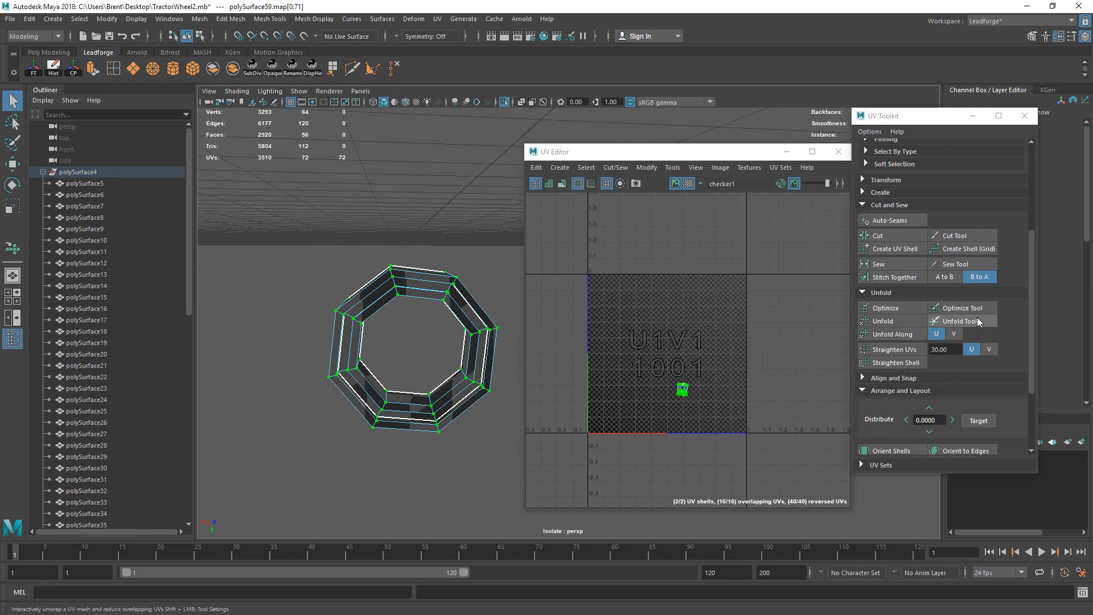
alt+right_drag(631, 409, 745, 401)
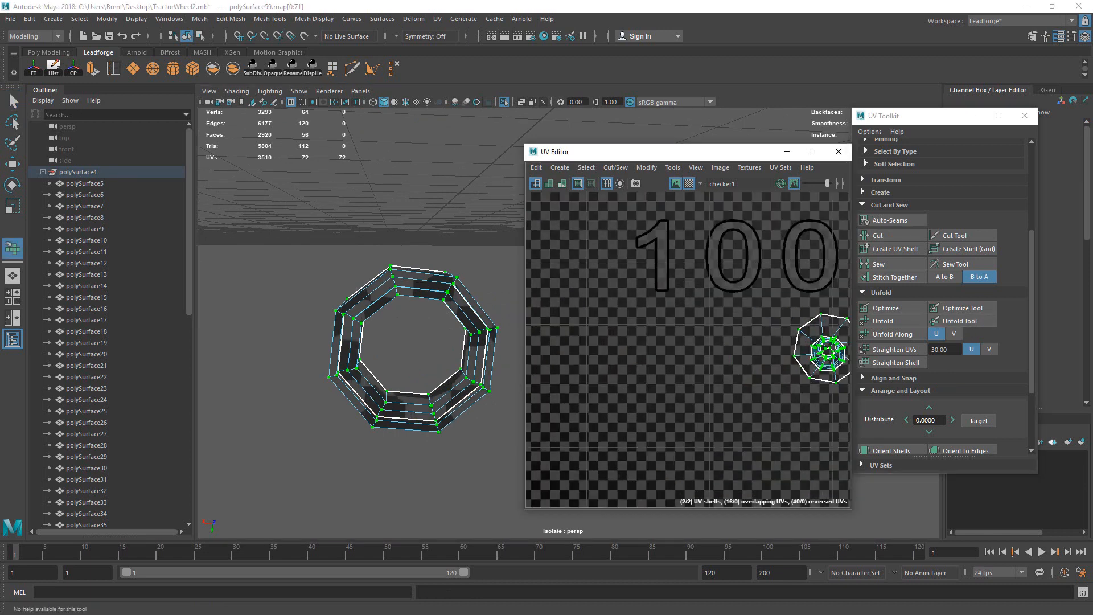
alt+middle_drag(679, 339, 544, 330)
alt+right_drag(695, 332, 761, 342)
key(q)
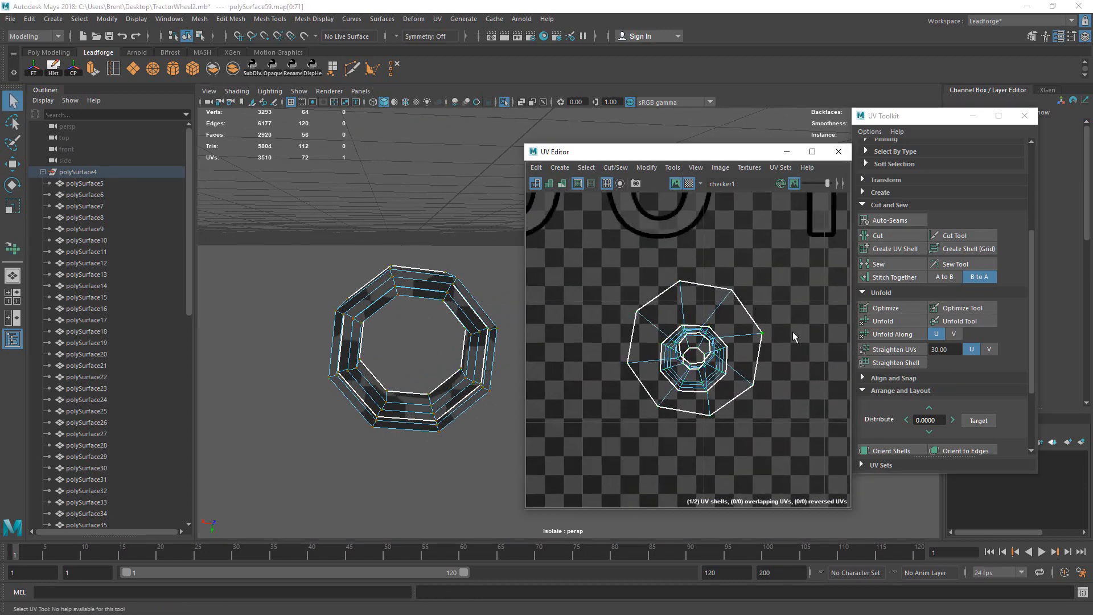
Step: Move the outer and inner UV shells apart
drag(694, 348, 784, 266)
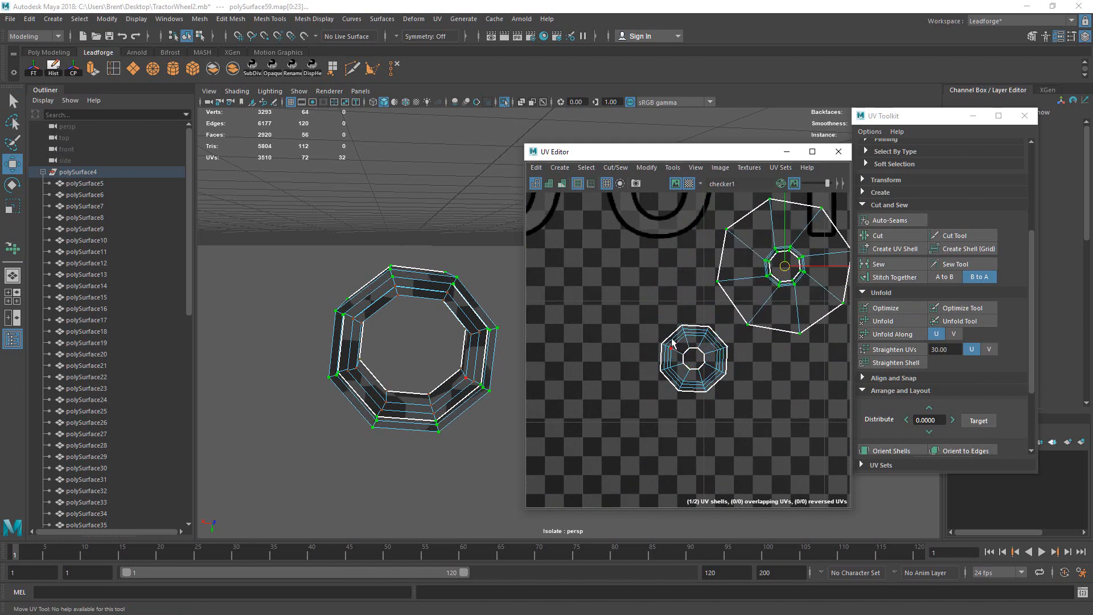
drag(647, 345, 674, 374)
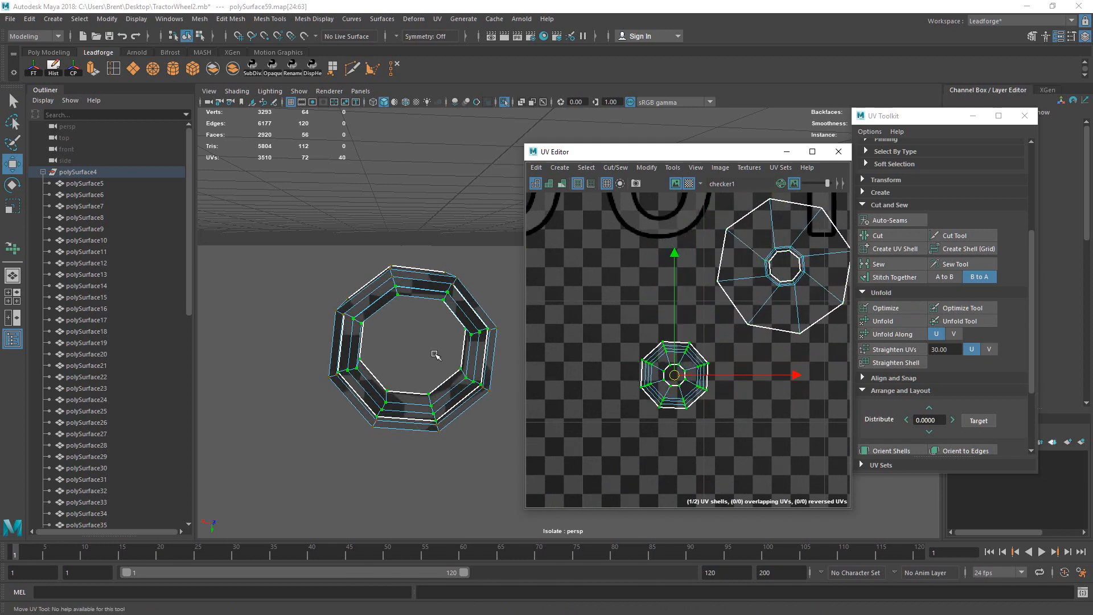
alt+drag(435, 358, 421, 392)
click(437, 371)
Step: Cut along an inner edge loop and unfold both shells into curved strips
double_click(423, 412)
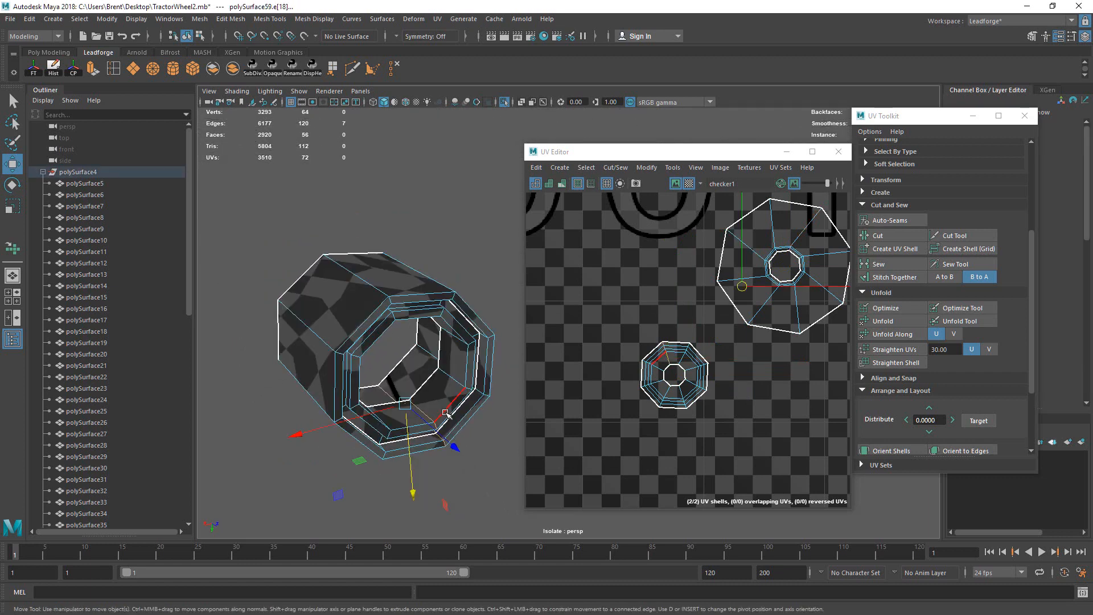
click(878, 235)
alt+middle_drag(727, 324, 701, 335)
click(702, 335)
scroll(706, 327, down, 5)
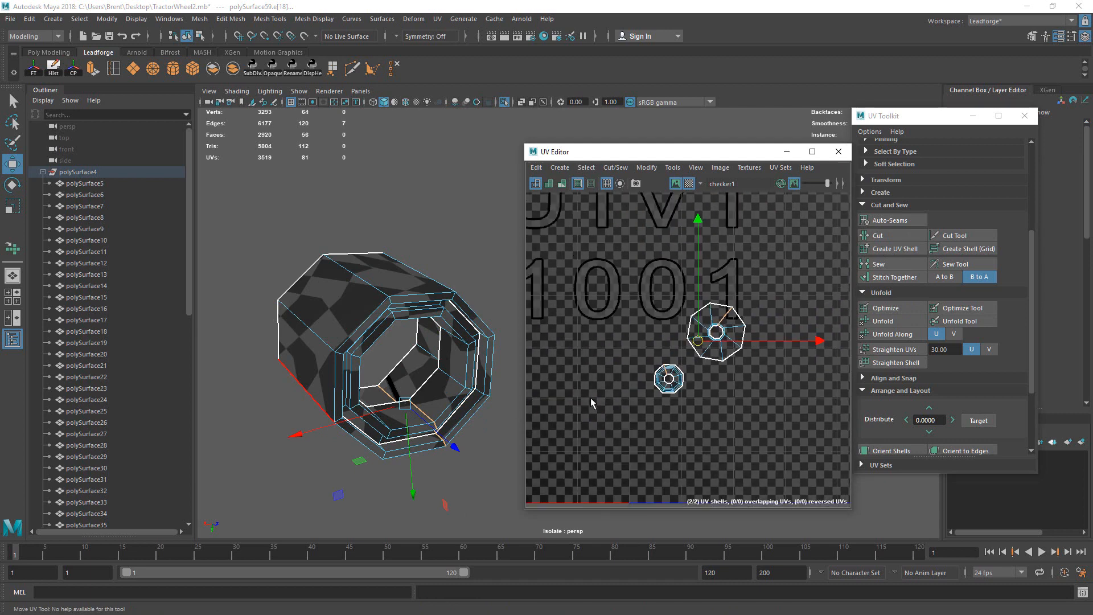
drag(598, 272, 792, 402)
click(960, 322)
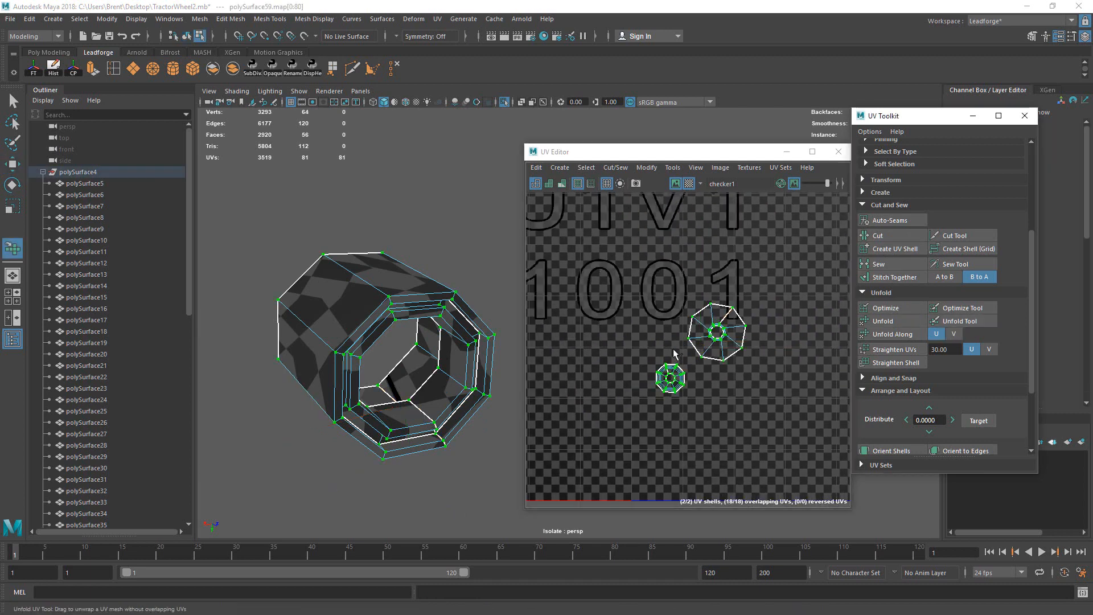
drag(676, 353, 694, 368)
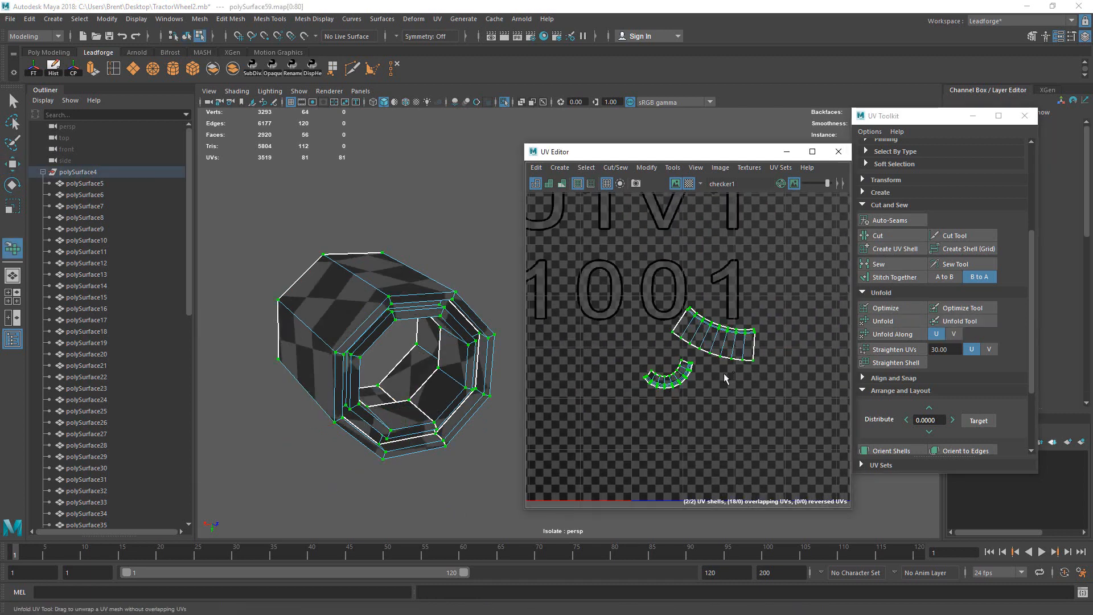
Step: Rotate the upper UV shell counter-clockwise and move it up
key(q)
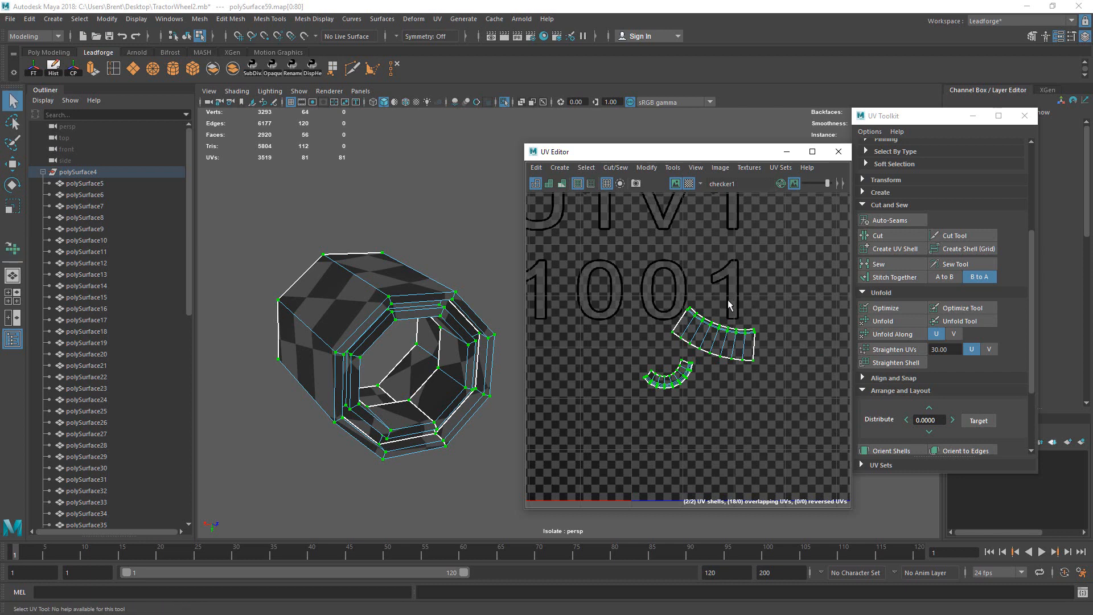
key(e)
drag(819, 284, 792, 248)
key(w)
drag(714, 334, 715, 320)
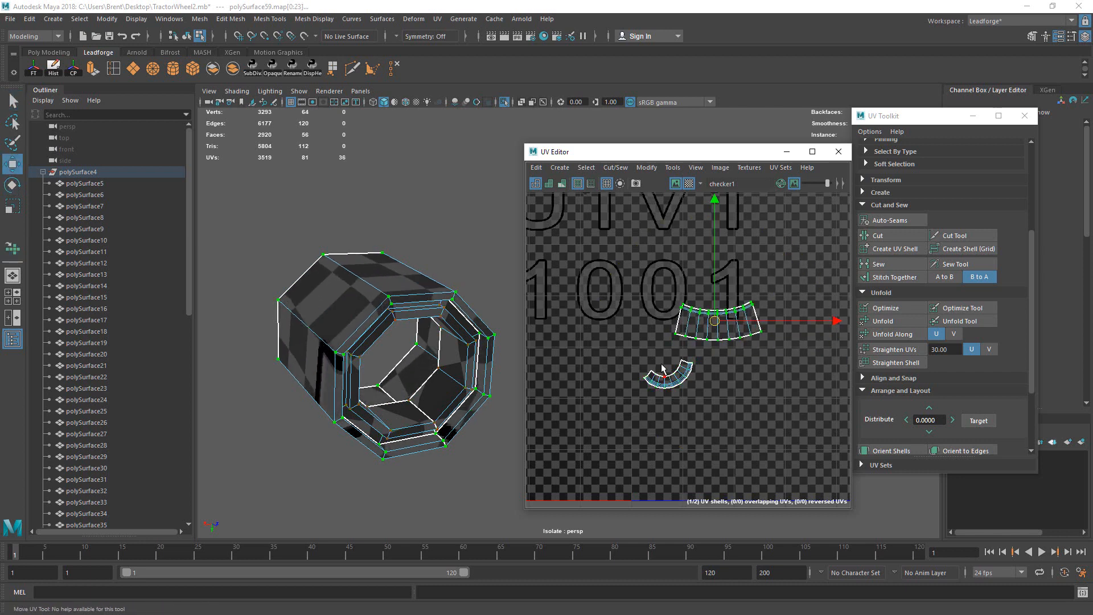
Step: Rotate the lower shell upright, shift it right and enlarge it about twice
drag(659, 362, 707, 389)
key(e)
drag(783, 350, 808, 387)
key(w)
drag(667, 372, 714, 379)
drag(735, 375, 850, 371)
alt+middle_drag(794, 384, 770, 336)
scroll(769, 337, up, 3)
alt+middle_drag(807, 290, 766, 321)
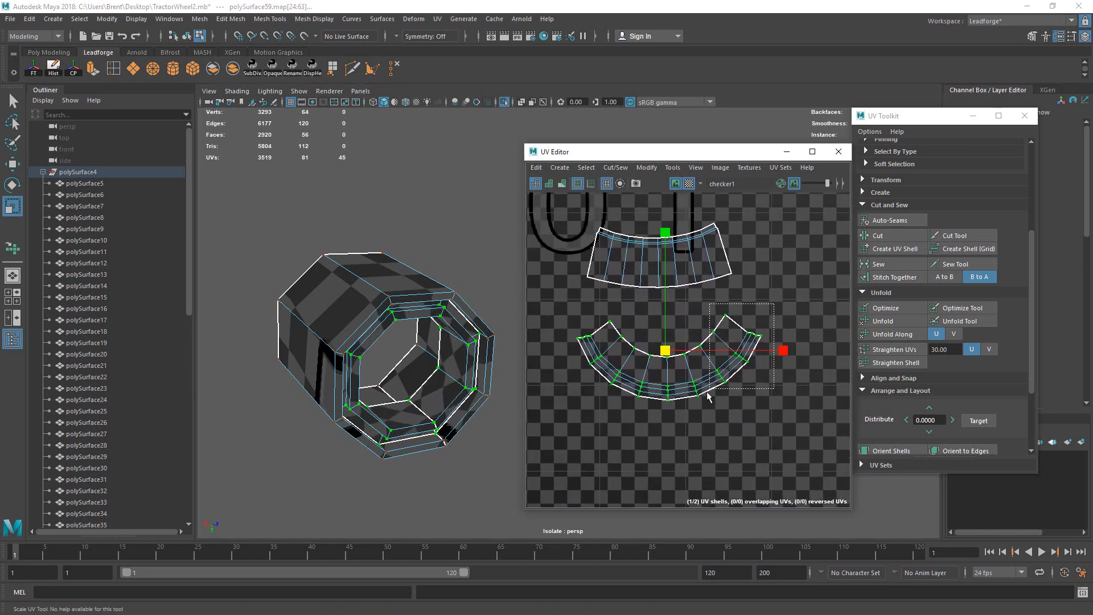
Step: Rotate the lower shell's right part about 19° clockwise and lower it into line
drag(707, 397, 684, 416)
key(e)
drag(827, 300, 850, 333)
key(w)
drag(723, 354, 723, 367)
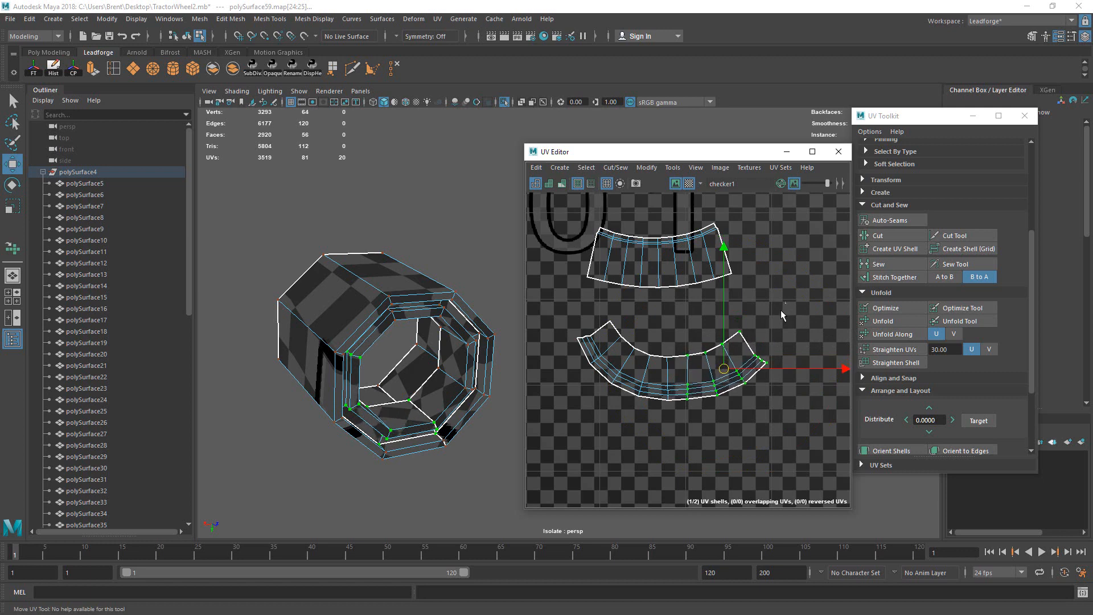
Step: Flatten the outer right end with a further ~12° rotation and nudge the rightmost column down
drag(784, 312, 704, 422)
key(e)
drag(828, 294, 847, 328)
key(w)
drag(737, 365, 722, 406)
key(e)
drag(833, 292, 854, 310)
key(w)
mouse_move(747, 370)
mouse_down()
mouse_move(742, 399)
mouse_move(746, 373)
mouse_up()
drag(795, 322, 733, 413)
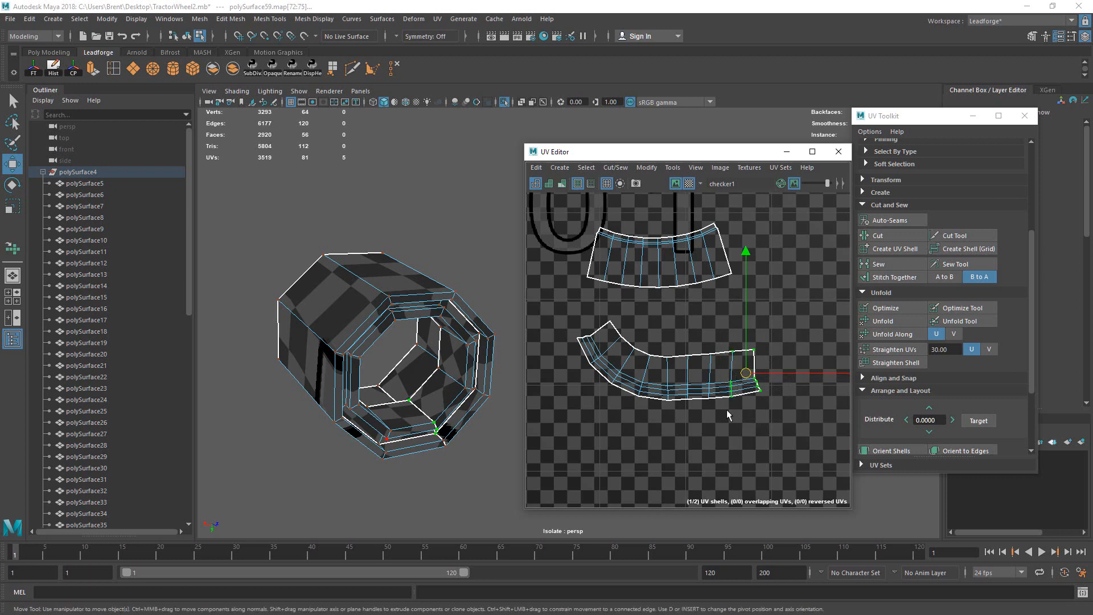
drag(745, 376, 743, 378)
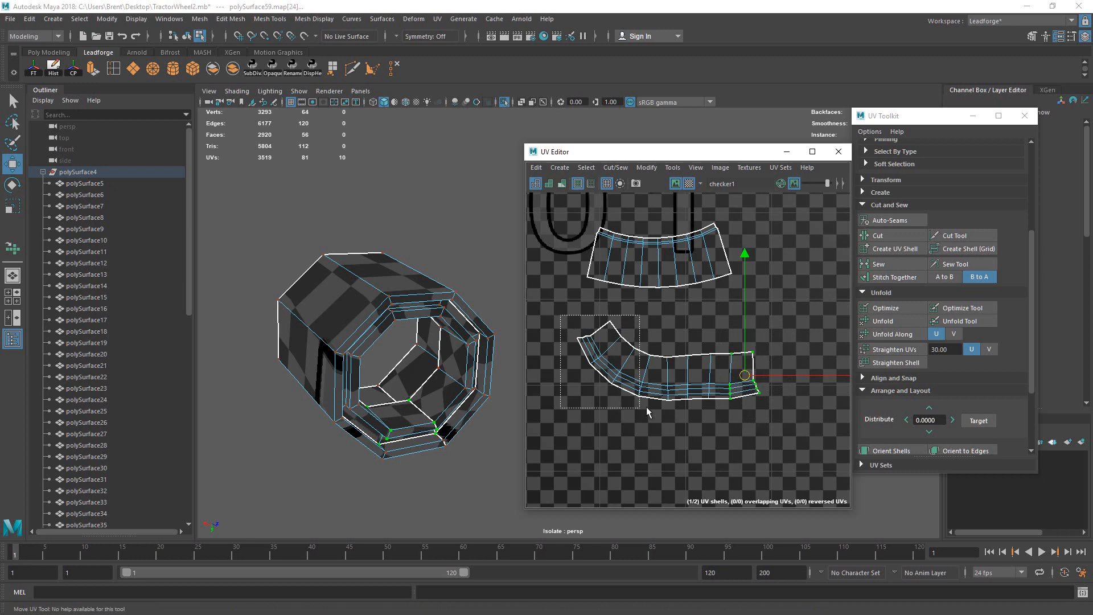
Step: Rotate the left-end UVs toward horizontal and lower them into the strip
drag(647, 406, 647, 406)
key(e)
drag(727, 329, 715, 302)
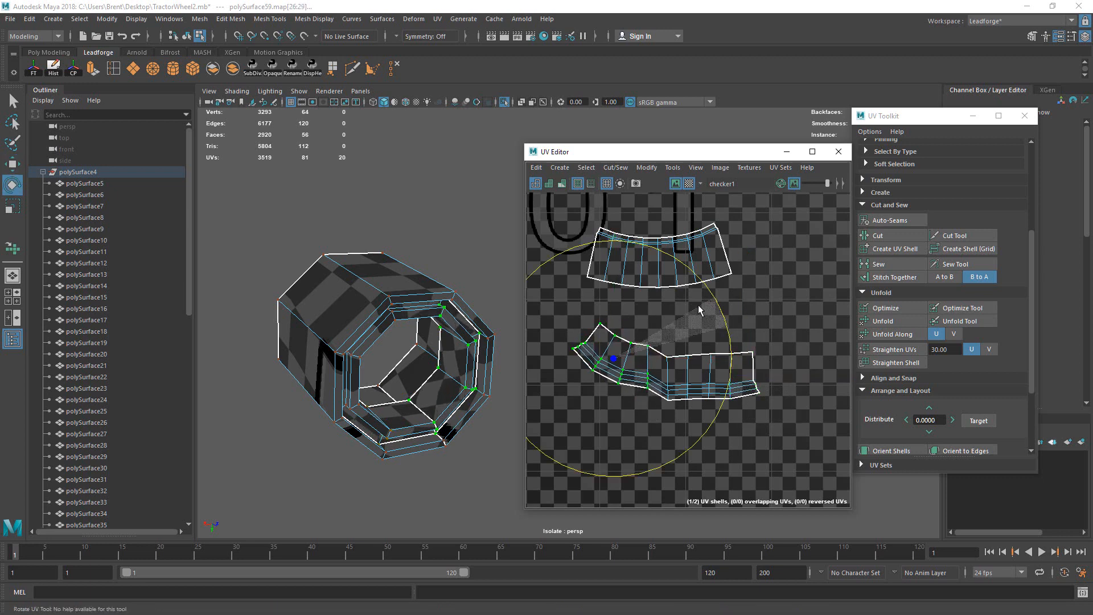
key(w)
drag(618, 371, 624, 405)
key(e)
drag(712, 324, 683, 305)
key(w)
drag(604, 366, 605, 377)
Step: Rotate the outermost left-end UVs counter-clockwise and move them down into line
drag(549, 333, 612, 402)
key(e)
drag(695, 313, 681, 298)
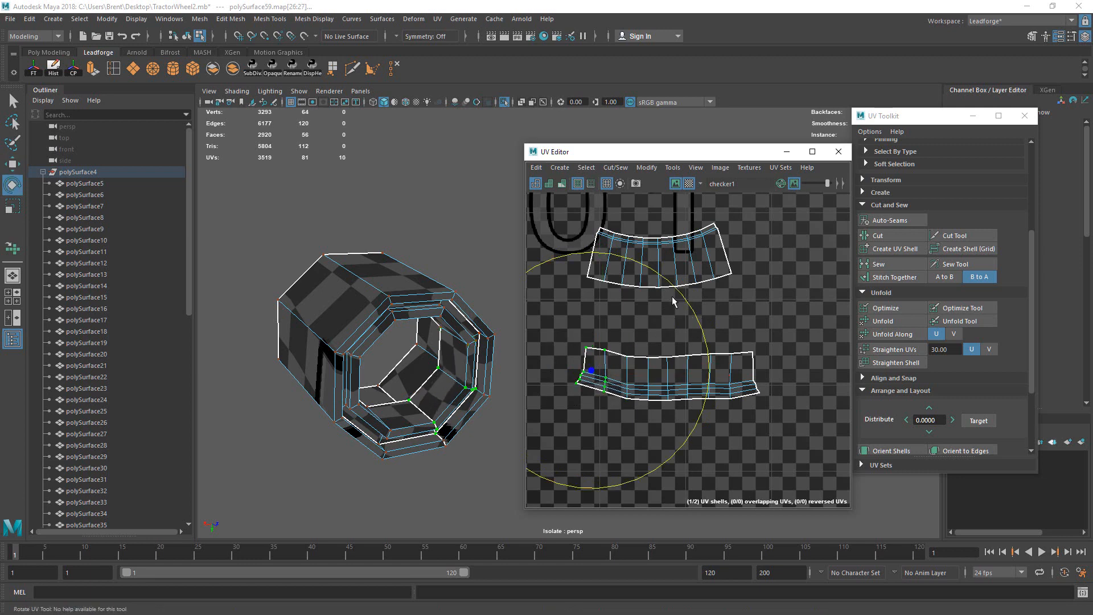
key(w)
drag(590, 372, 594, 402)
Step: Scale and place the upper shell just above the straightened strip inside tile 1001
key(e)
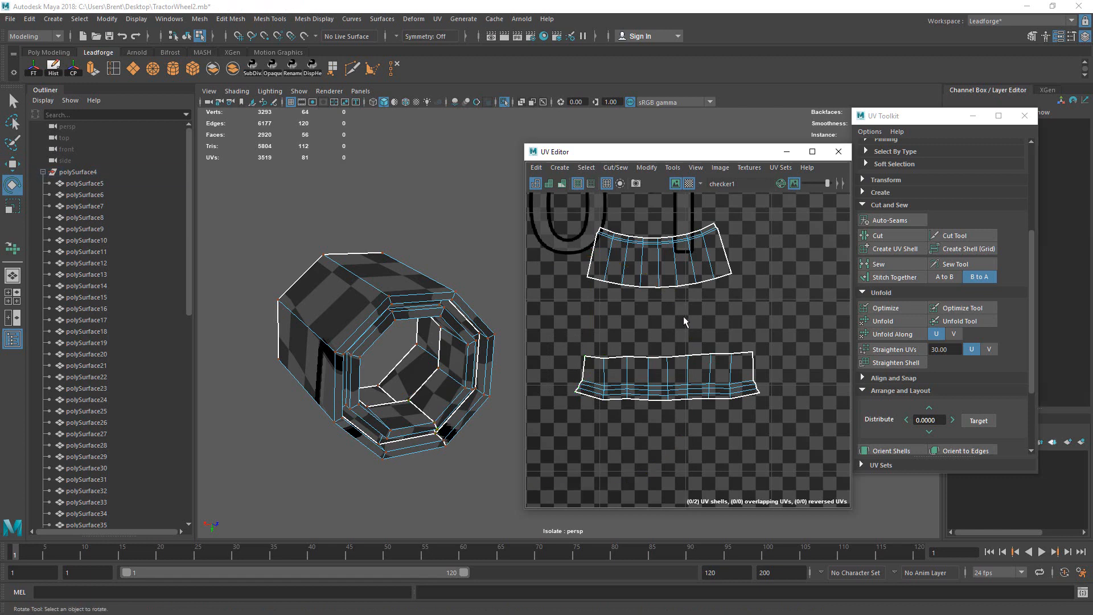
key(w)
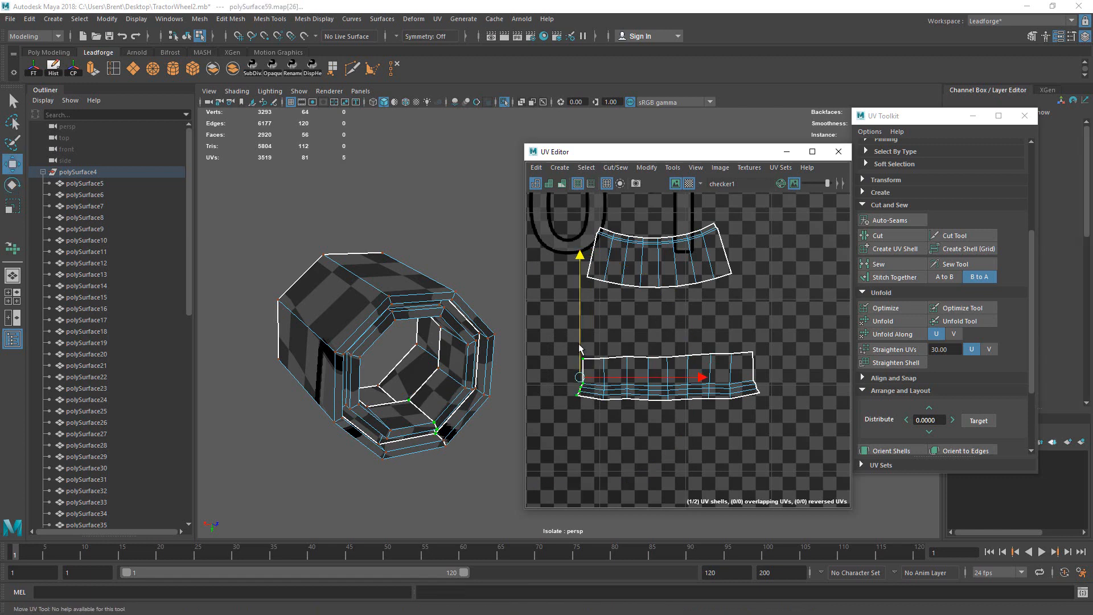
key(r)
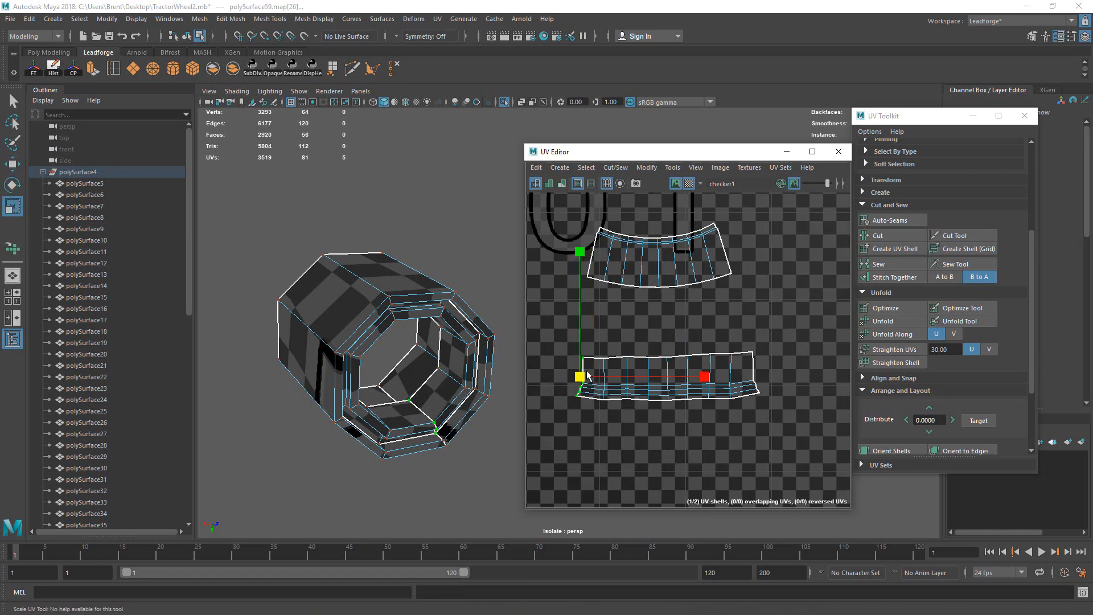
scroll(742, 294, down, 5)
key(q)
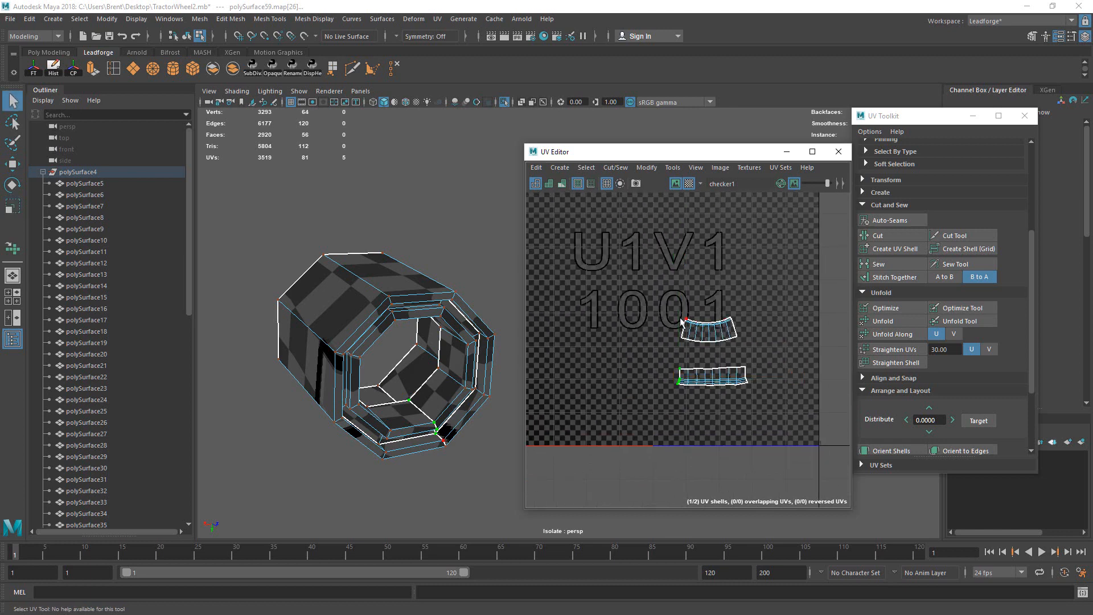
key(w)
drag(709, 330, 729, 353)
Step: Scale the upper tube UV shell up slightly and check the tube in smooth preview
key(r)
alt+drag(449, 359, 302, 279)
alt+middle_drag(498, 359, 410, 329)
alt+drag(410, 330, 413, 333)
right_drag(414, 332, 471, 266)
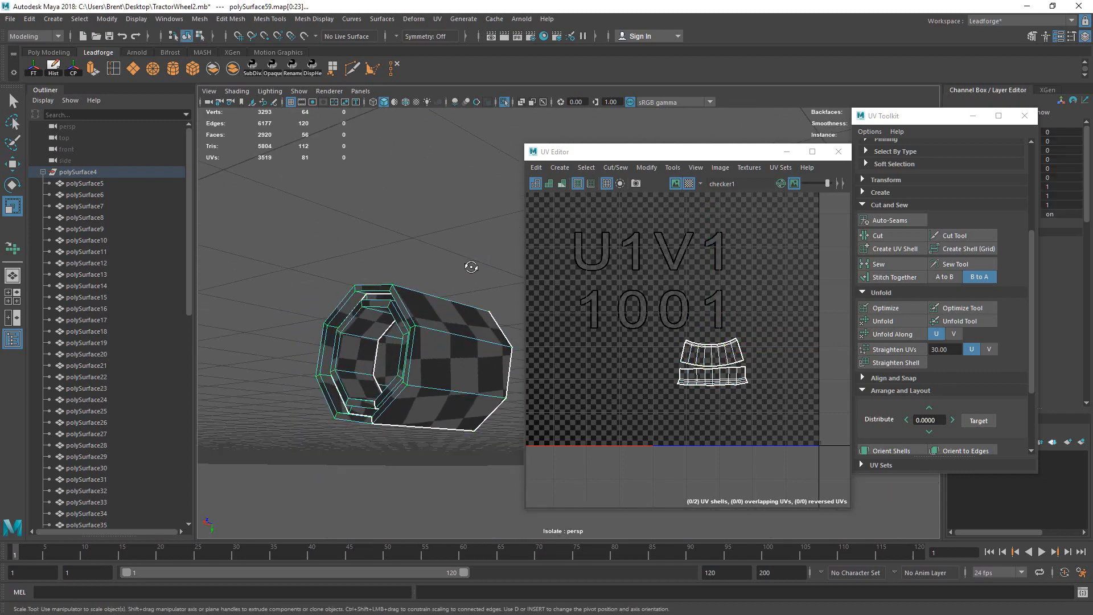
alt+drag(470, 265, 450, 271)
key(3)
key(1)
key(3)
Step: Bring back all the wheel parts and save the scene, accepting the student-version warning
click(505, 103)
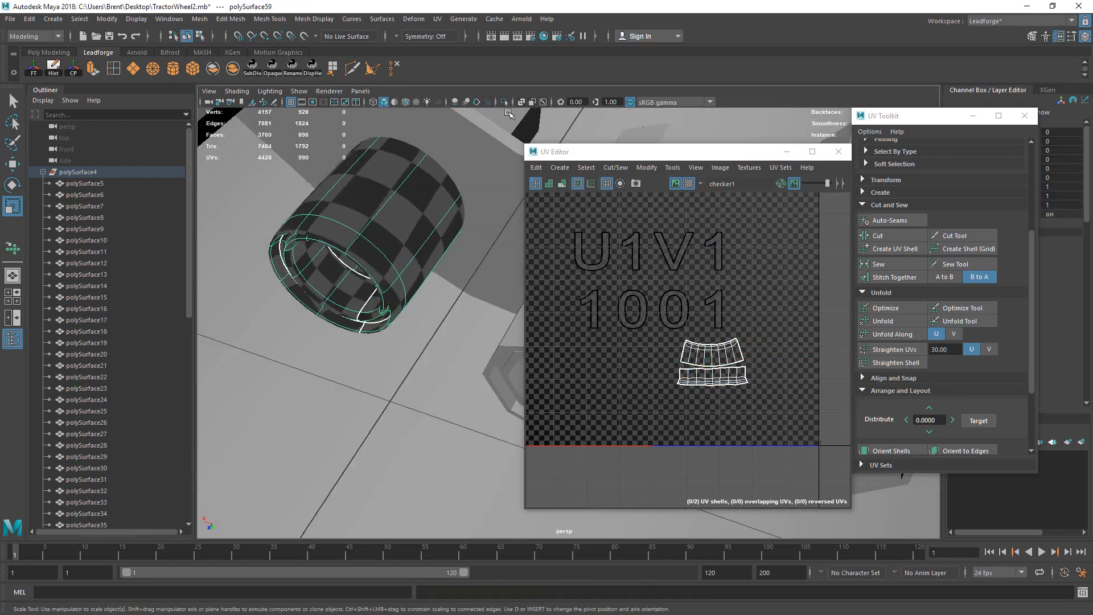
alt+right_drag(336, 285, 192, 342)
key(1)
alt+right_drag(296, 310, 199, 337)
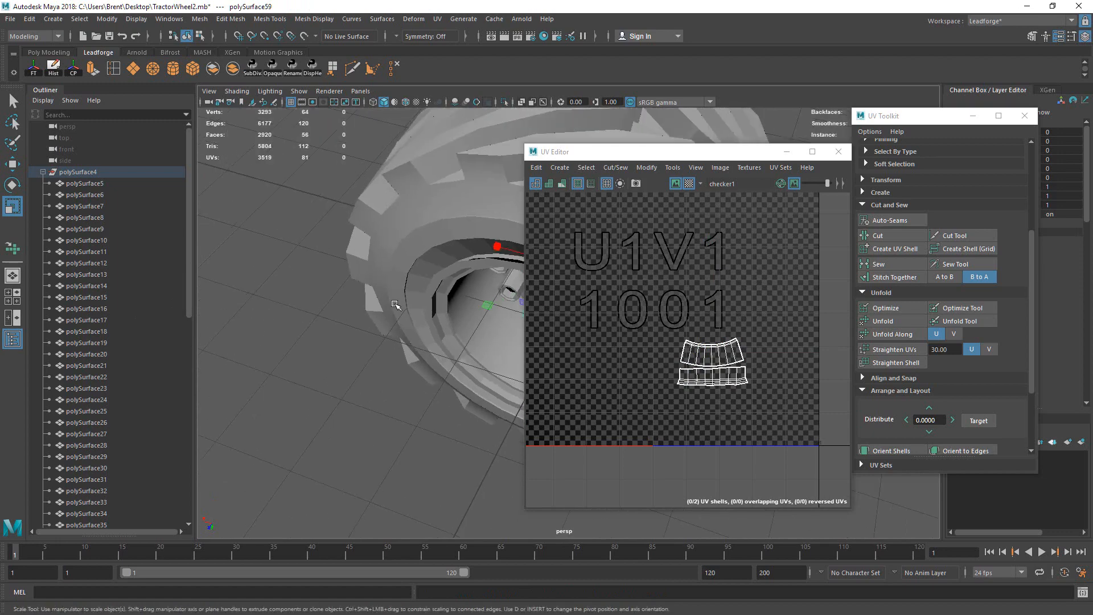
alt+drag(397, 302, 334, 203)
key(q)
key(ctrl+s)
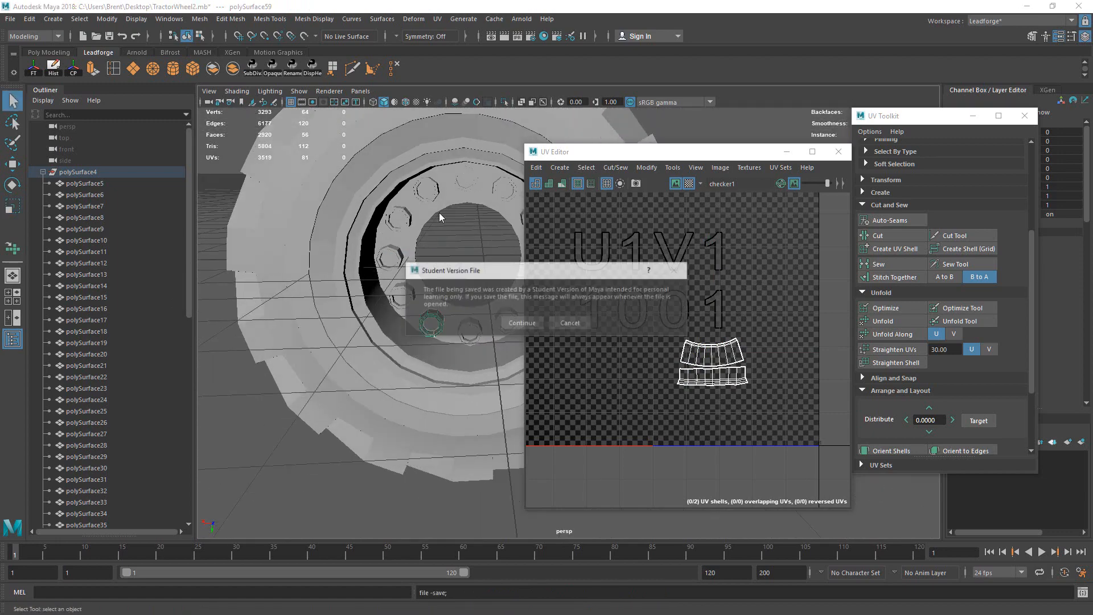
click(512, 323)
Step: Select the lug nuts one after another around the wheel hub
alt+middle_drag(478, 215, 420, 261)
alt+drag(420, 261, 445, 309)
click(407, 378)
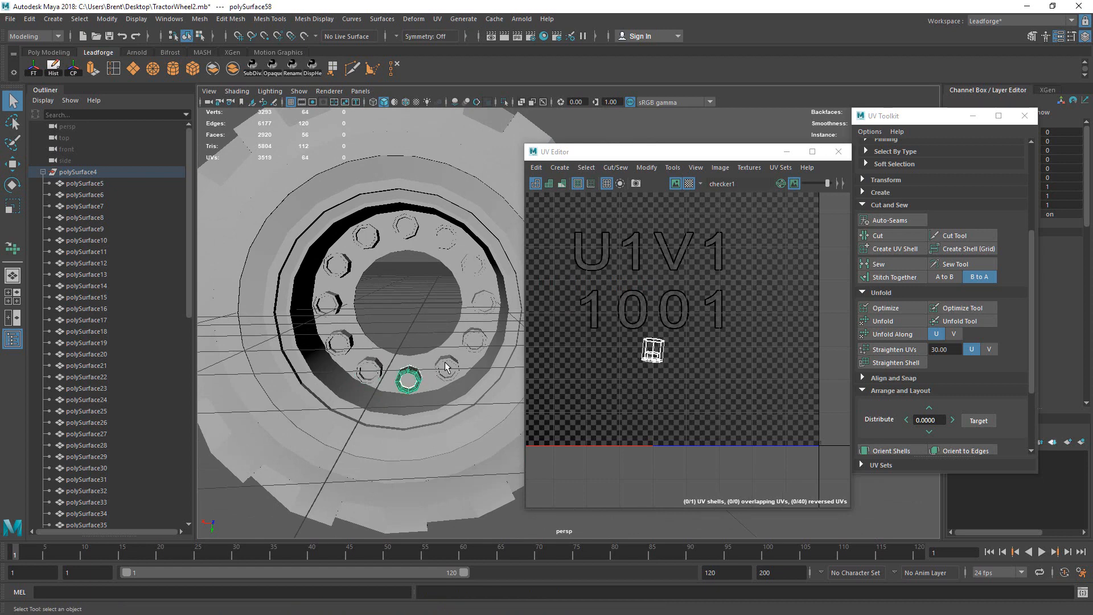
click(451, 365)
click(472, 336)
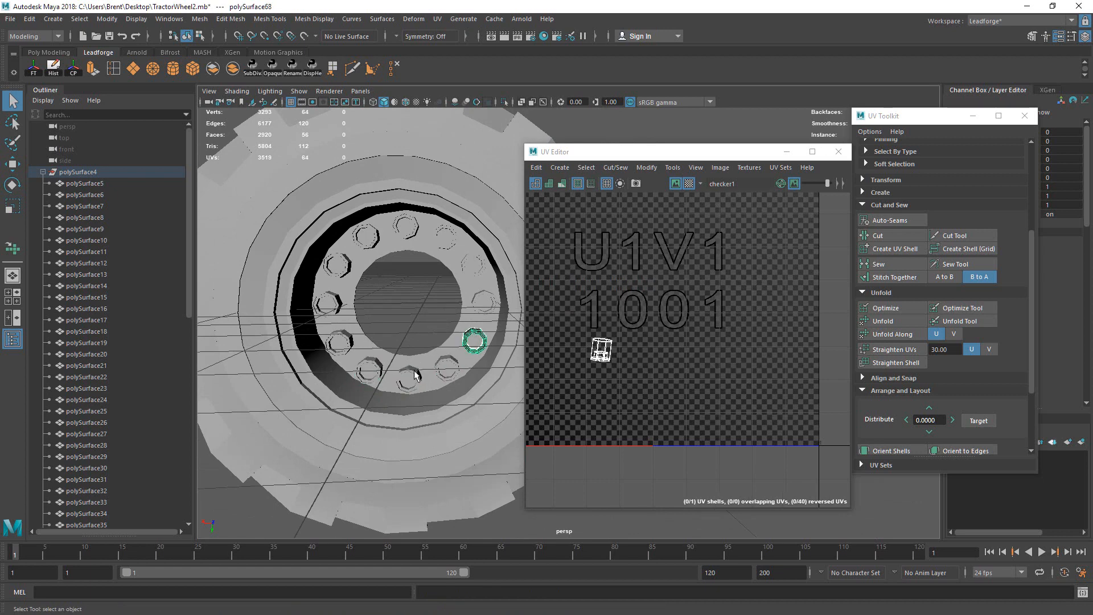
click(407, 378)
shift+click(447, 369)
shift+click(474, 340)
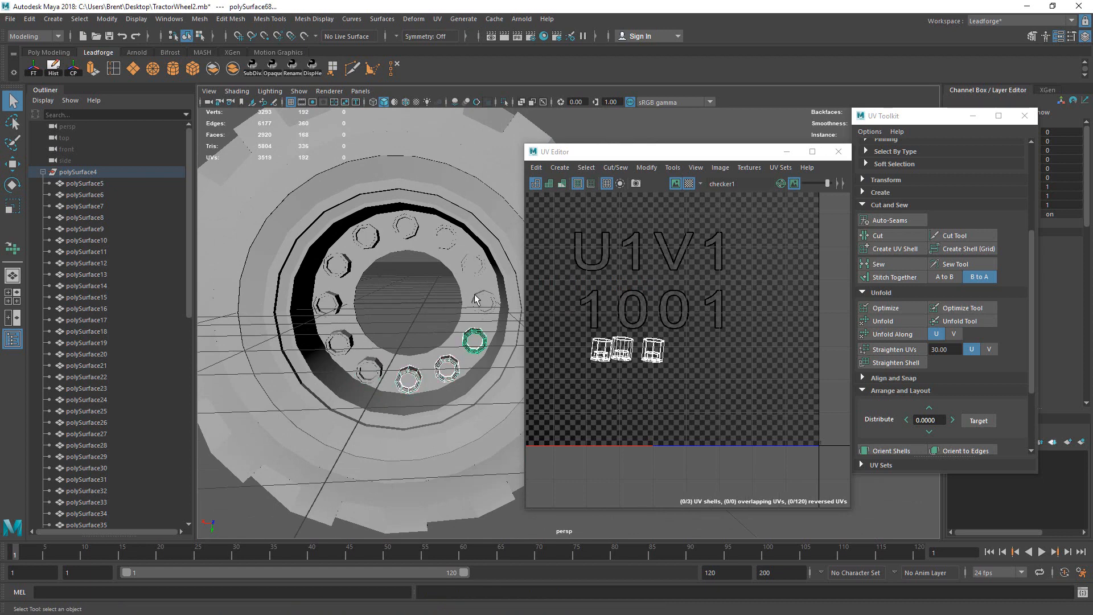
shift+click(483, 303)
shift+click(471, 265)
shift+click(444, 237)
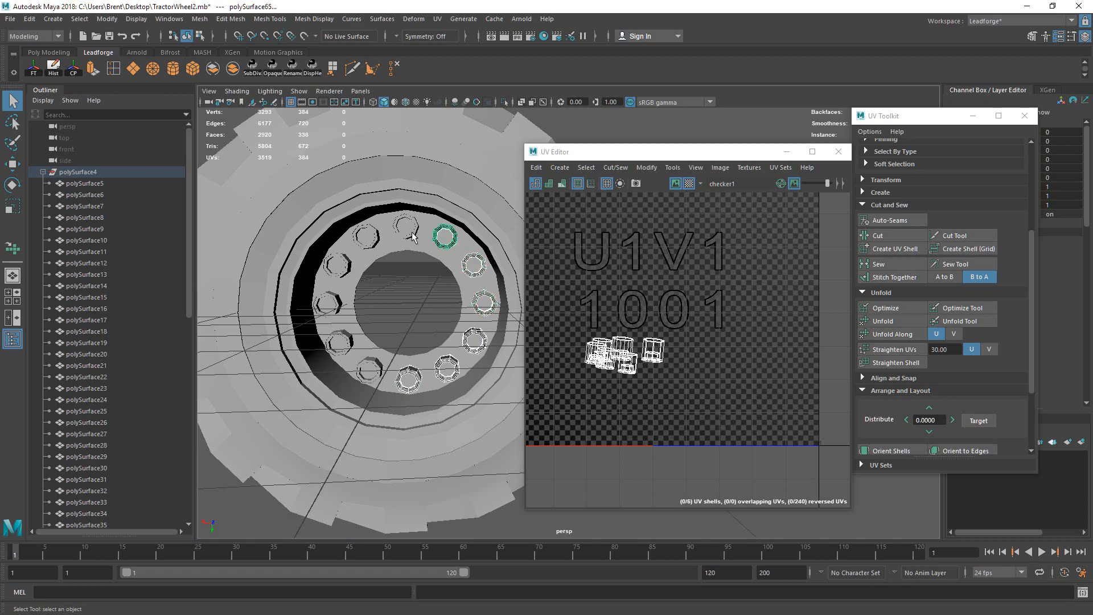
shift+click(406, 226)
shift+click(366, 236)
shift+click(338, 265)
shift+click(328, 303)
shift+click(340, 343)
shift+click(370, 370)
Step: Reframe the wheel, shifting it left clear of the UV Editor window
alt+drag(370, 353, 444, 322)
alt+drag(441, 266, 403, 285)
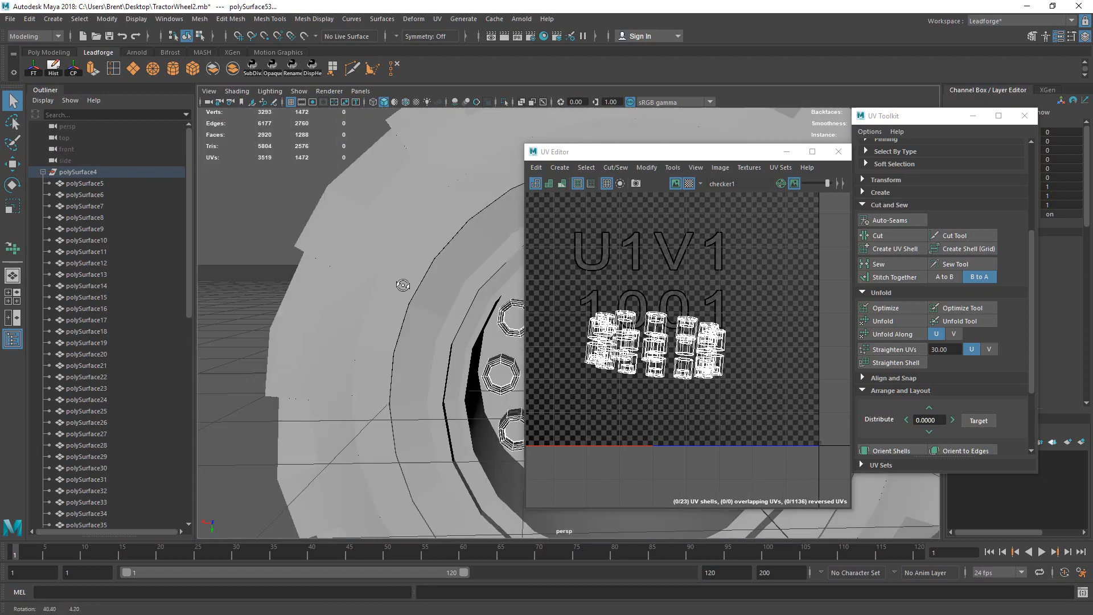
scroll(401, 299, down, 6)
alt+middle_drag(400, 309, 256, 299)
alt+drag(469, 302, 432, 321)
scroll(424, 320, down, 1)
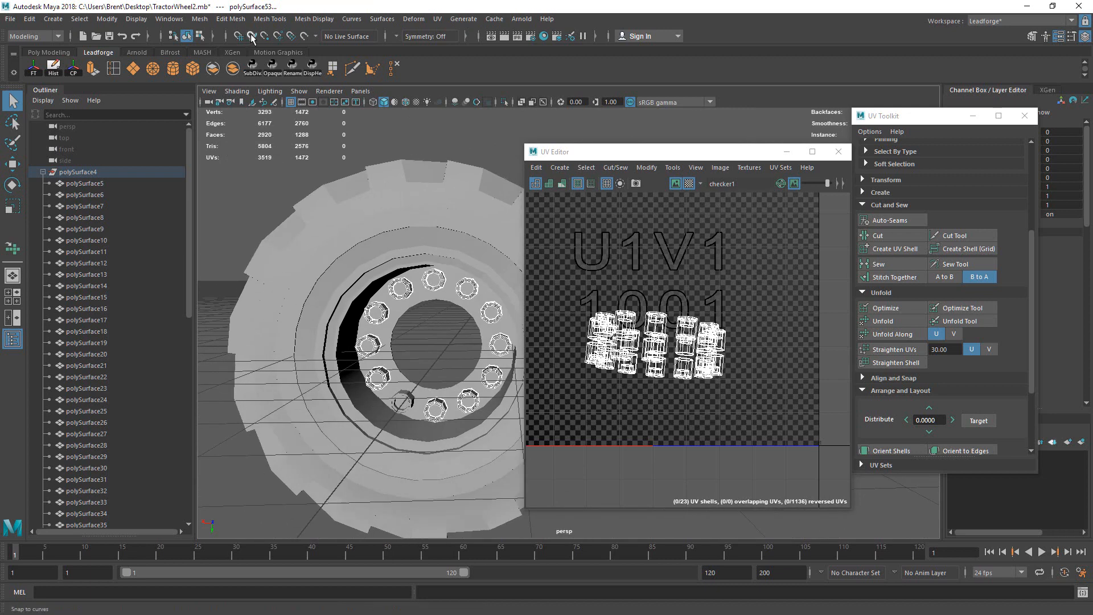
click(267, 19)
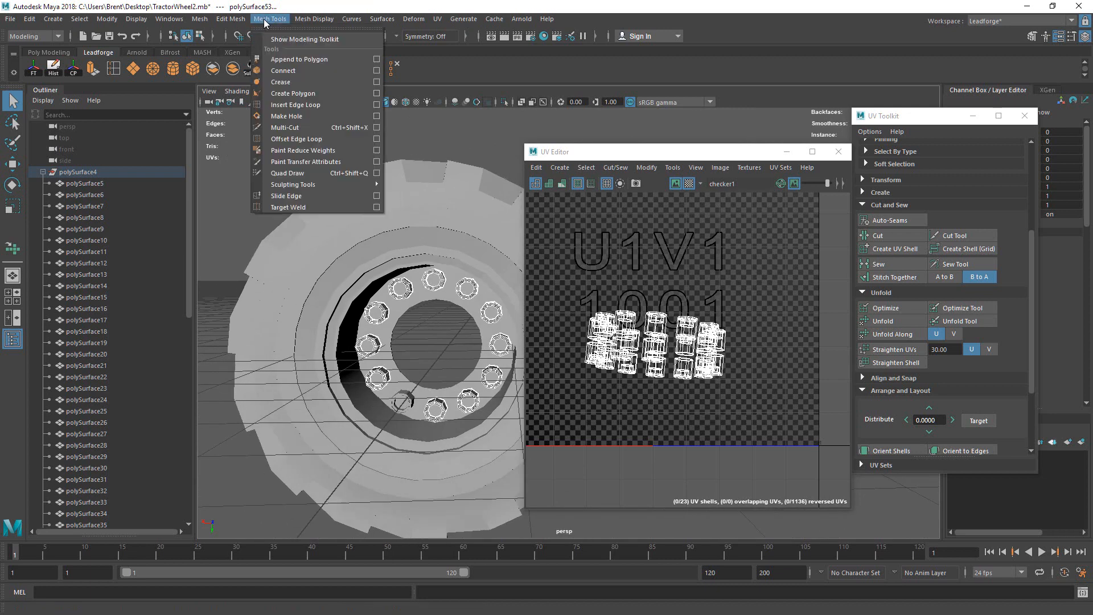
Step: Apply Transfer Attributes to the lug nuts with Topology sample space, then undo it
mouse_move(232, 17)
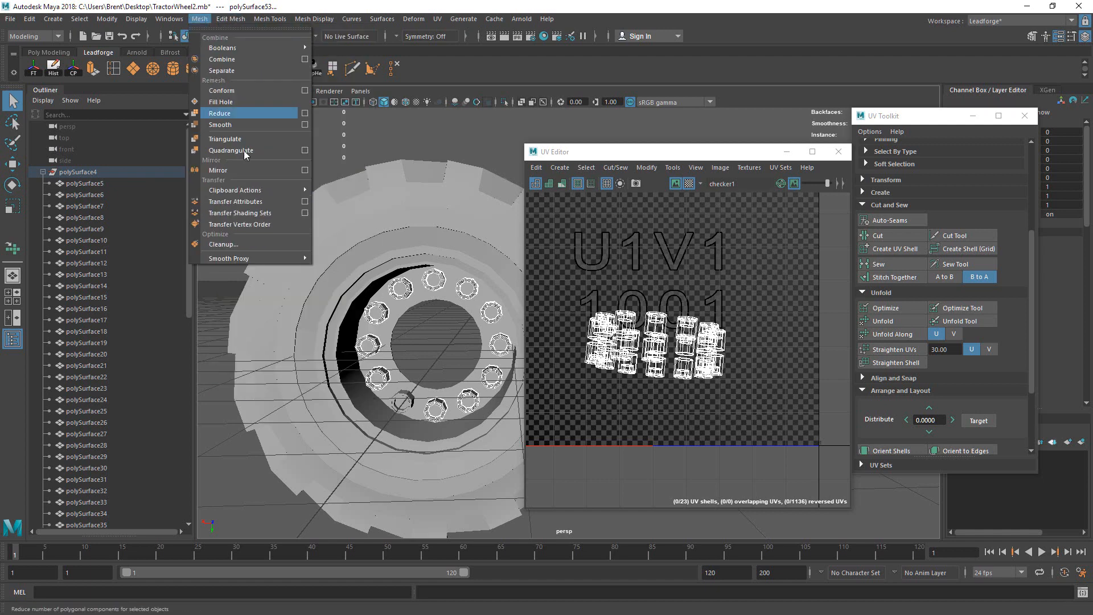
click(304, 201)
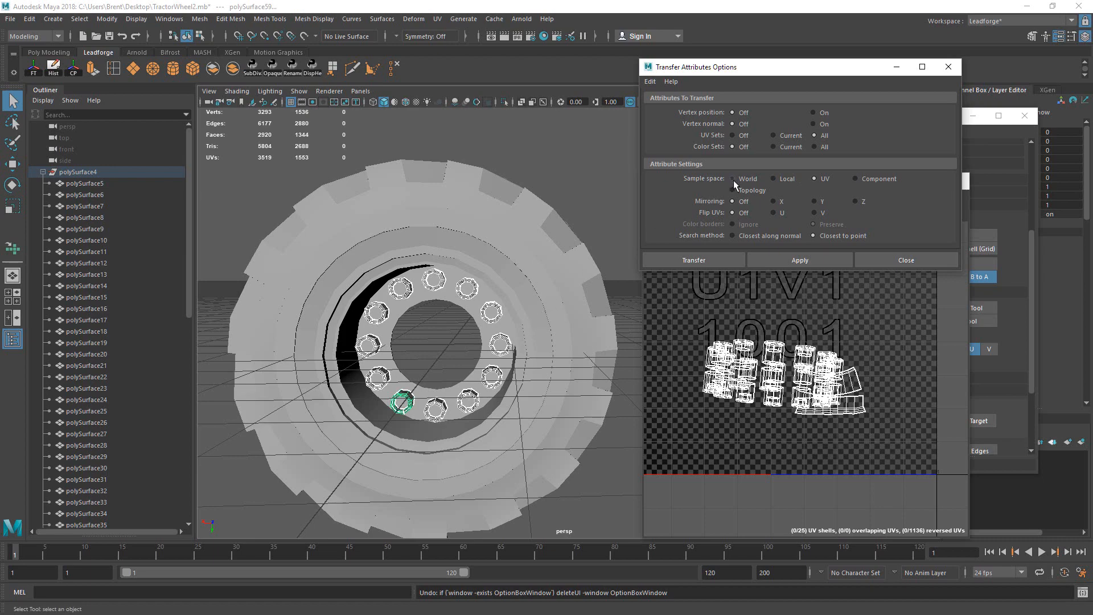
click(751, 192)
click(801, 260)
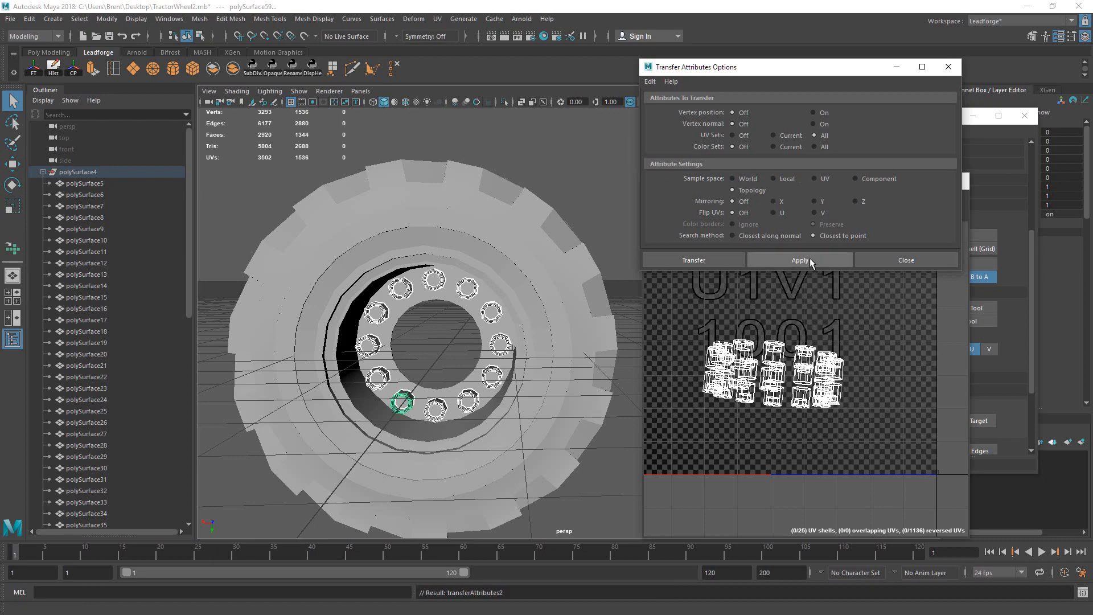
key(ctrl+z)
alt+drag(524, 288, 509, 356)
Step: Isolate the lug nuts and select all the nut pieces in the ring
click(539, 345)
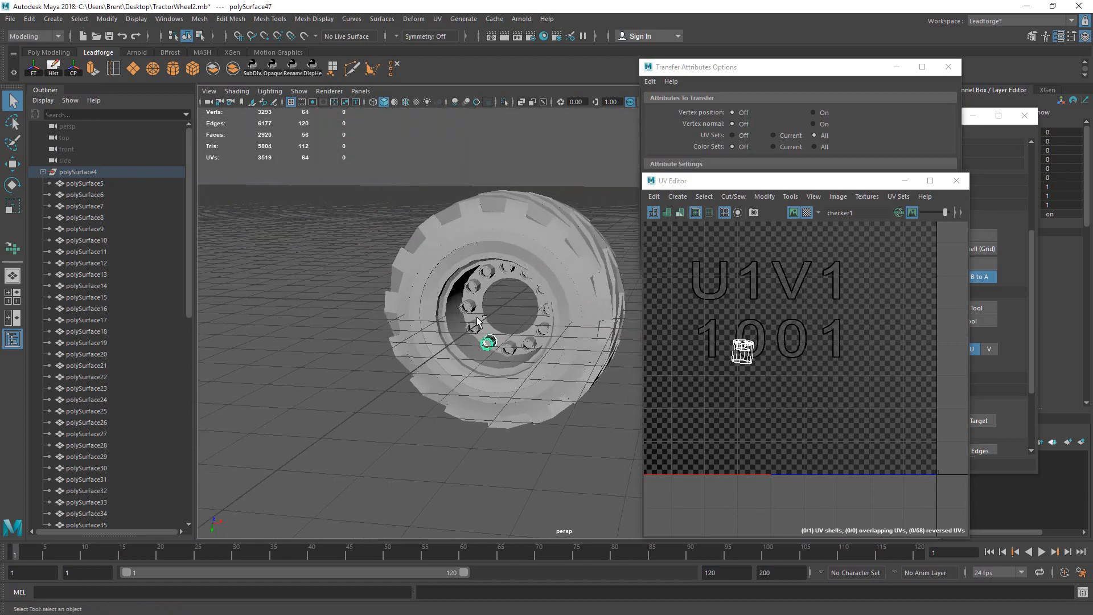
key(ctrl+z)
click(505, 102)
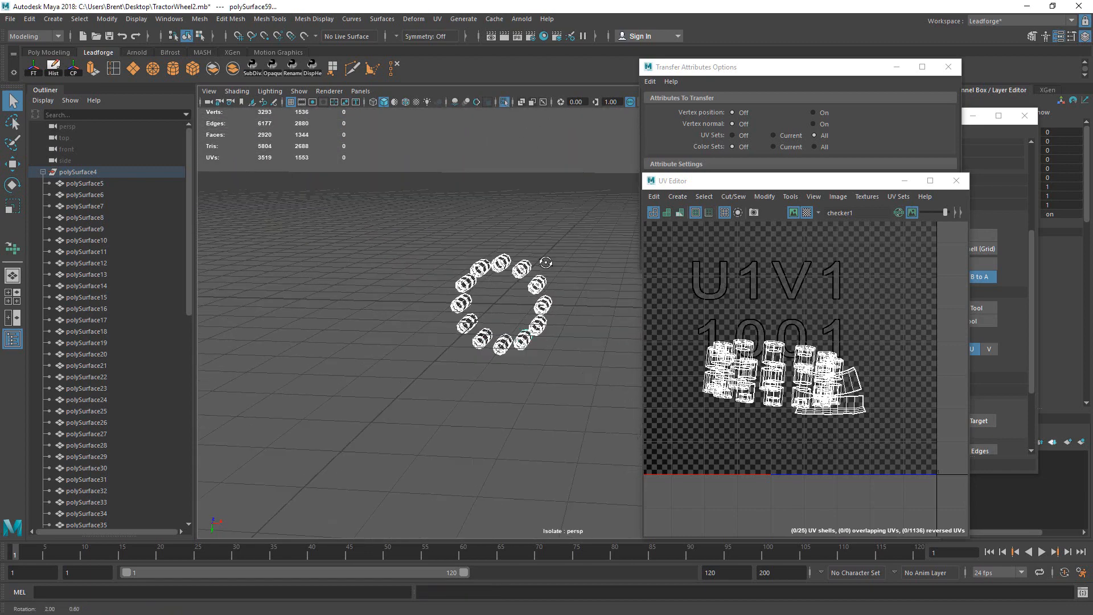
alt+drag(501, 319, 456, 341)
click(439, 360)
click(459, 363)
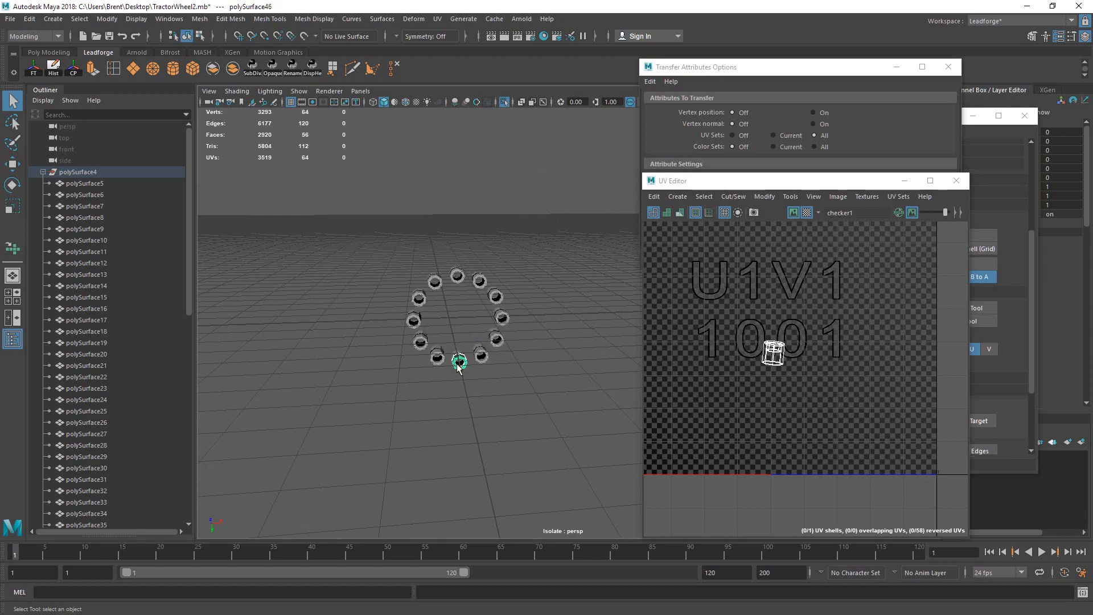
click(426, 345)
alt+drag(447, 347, 656, 349)
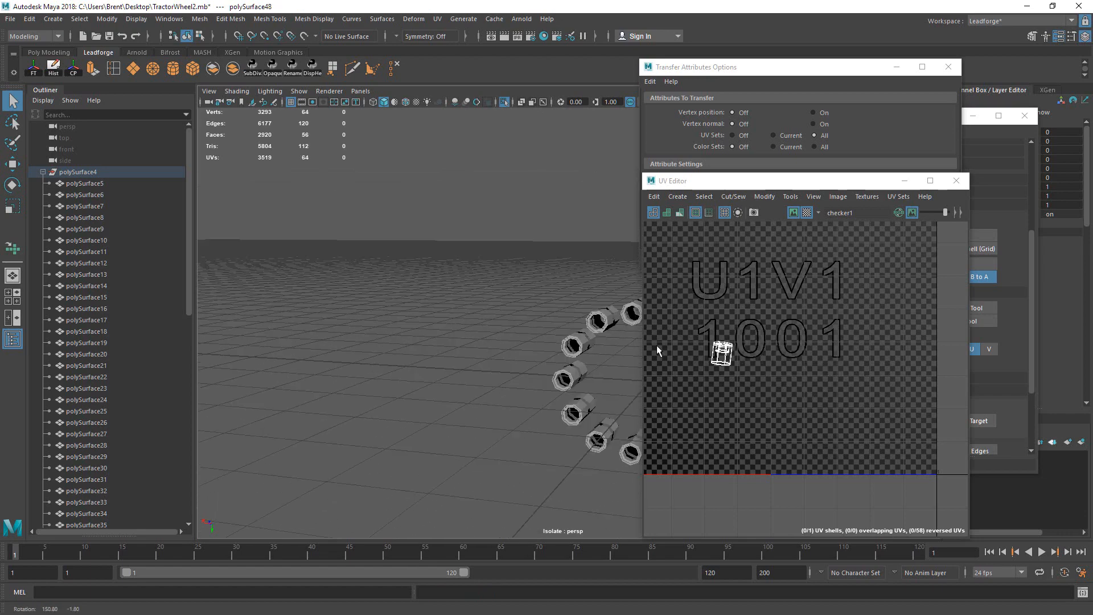
click(600, 440)
click(607, 443)
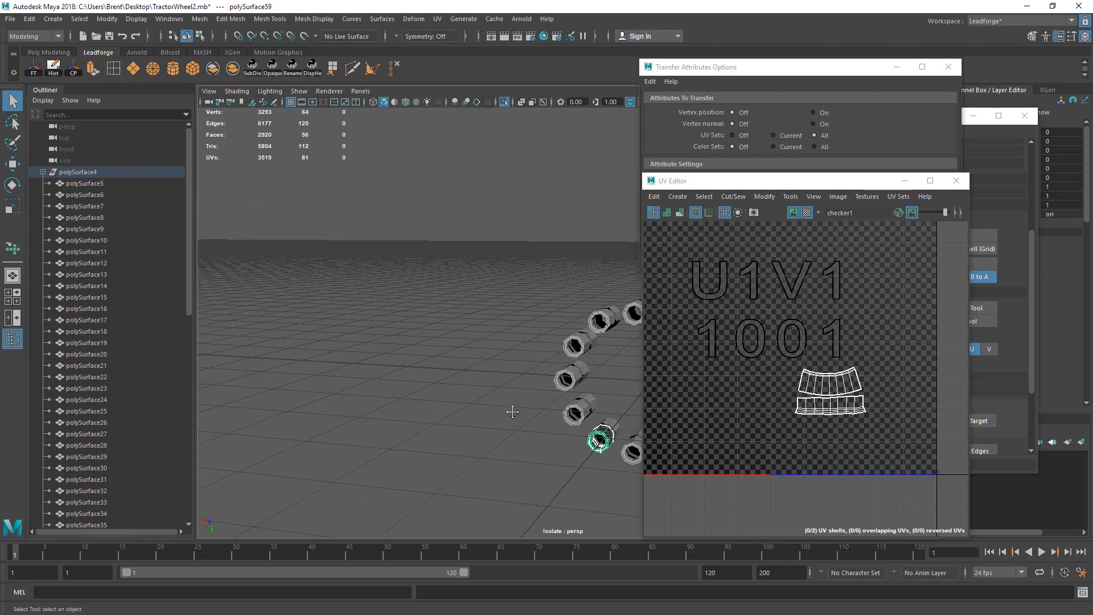
alt+drag(513, 411, 502, 395)
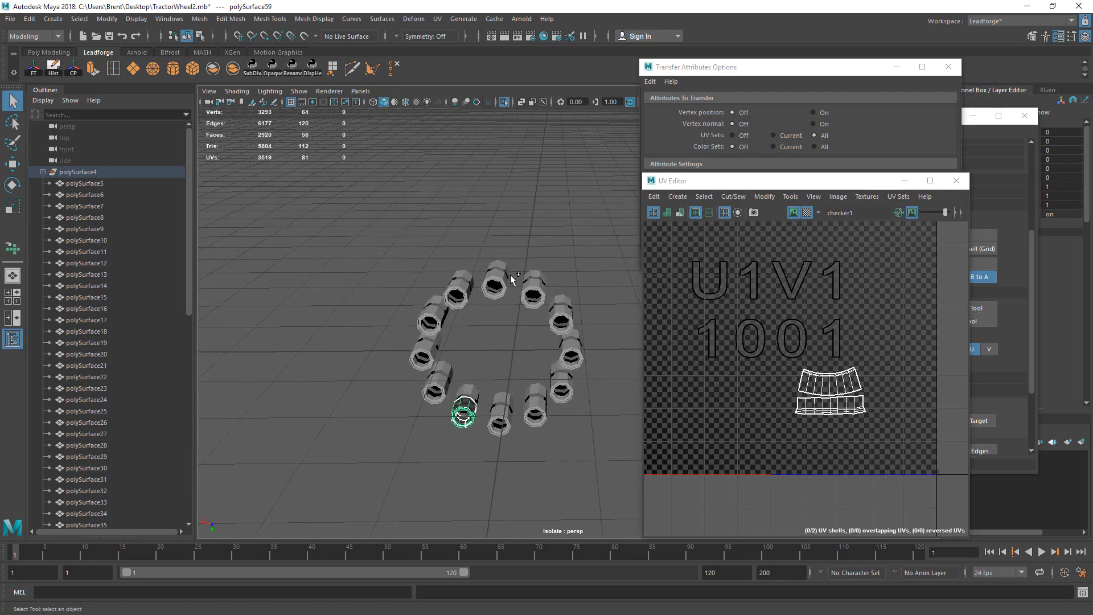
drag(510, 275, 535, 373)
drag(456, 319, 560, 378)
Step: Apply the UV transfer to the selected nuts, then copy one source bolt's UVs onto the bolt below
drag(817, 182, 306, 126)
click(785, 261)
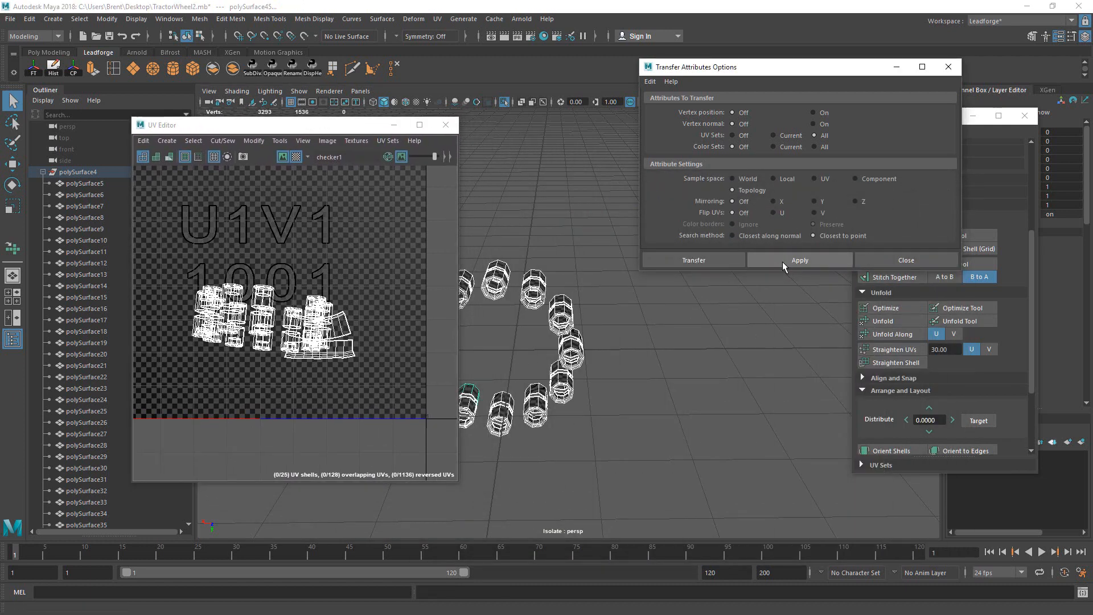
alt+drag(706, 364, 637, 400)
click(588, 411)
click(590, 404)
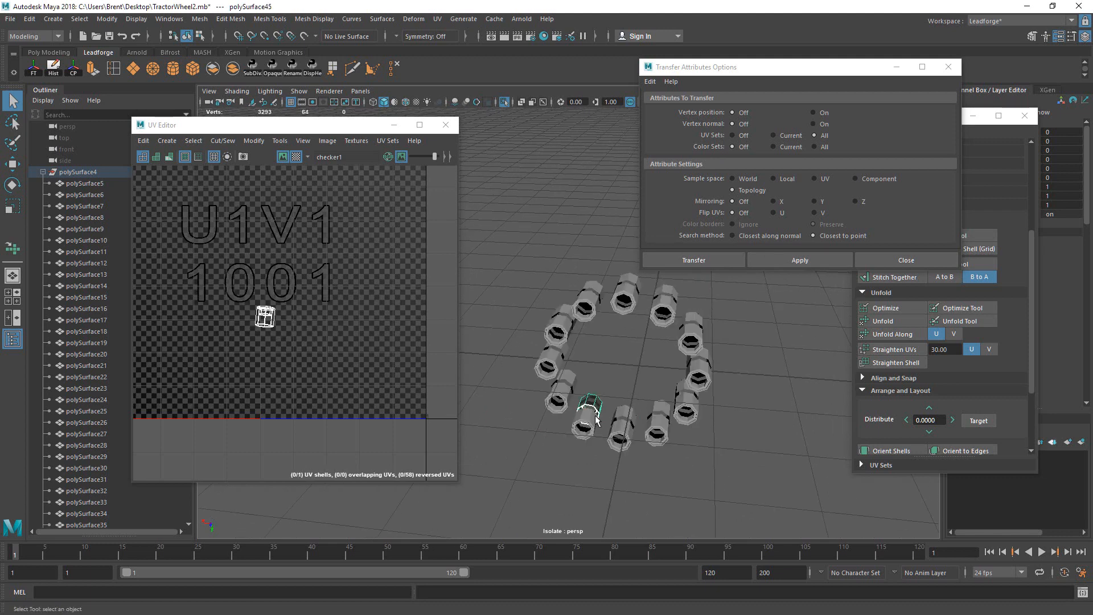
click(592, 415)
click(569, 396)
shift+click(586, 414)
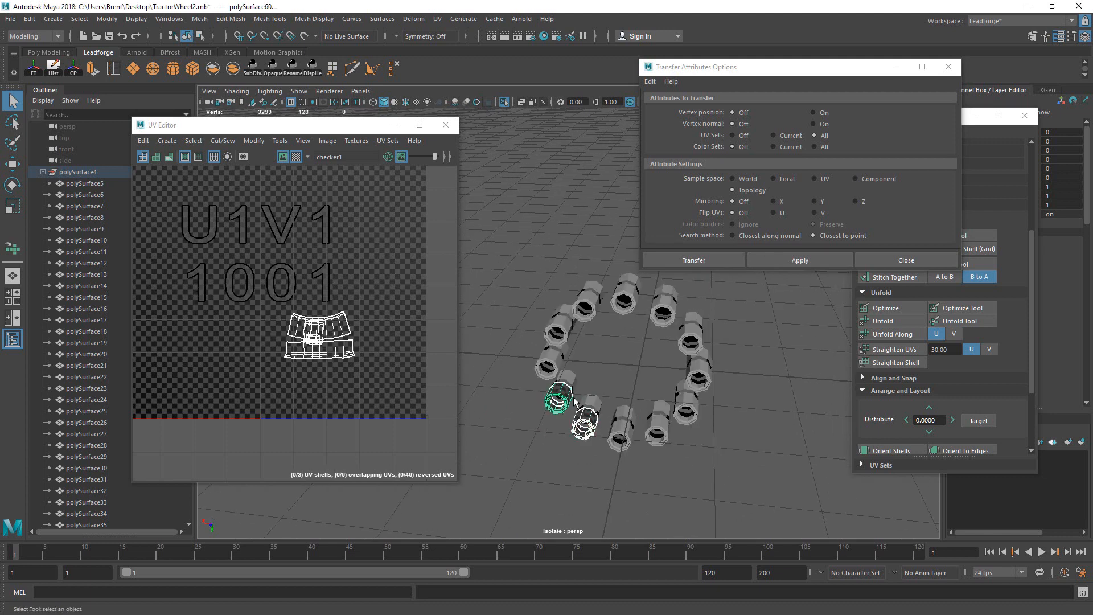
key(g)
Step: Set the transfer sample space to Component and copy the UVs onto the next bolt up
click(562, 386)
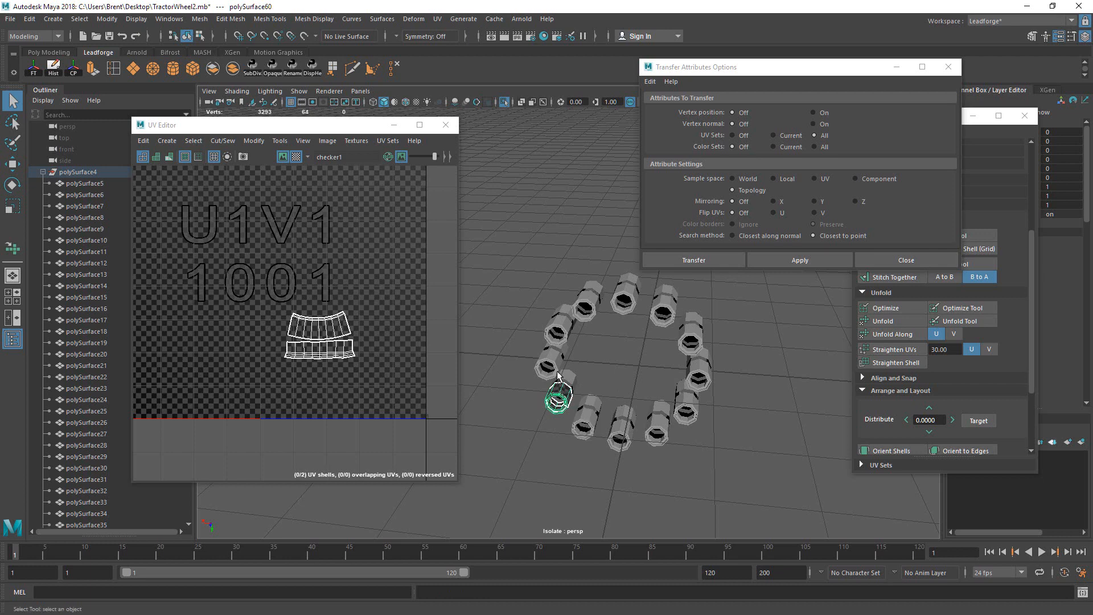
shift+click(560, 361)
click(563, 348)
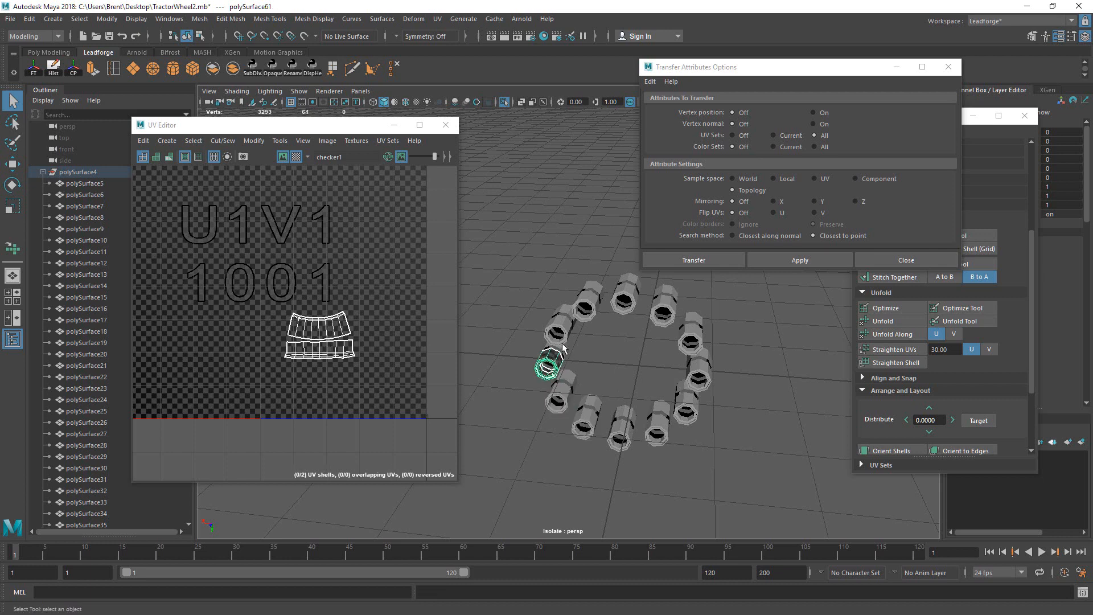
shift+click(566, 331)
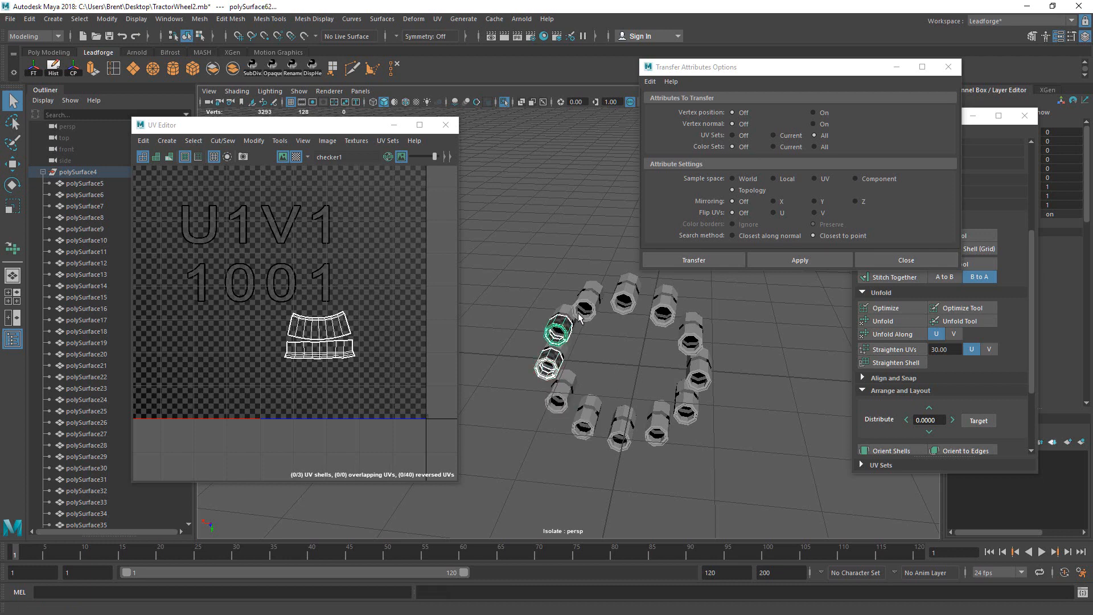
click(559, 330)
shift+click(586, 306)
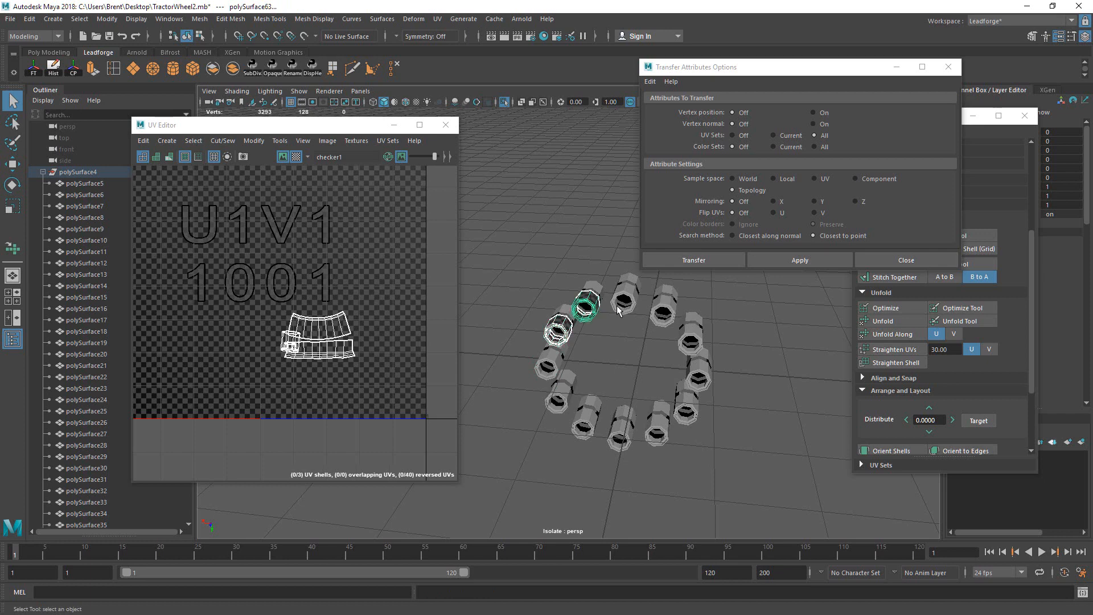
click(861, 180)
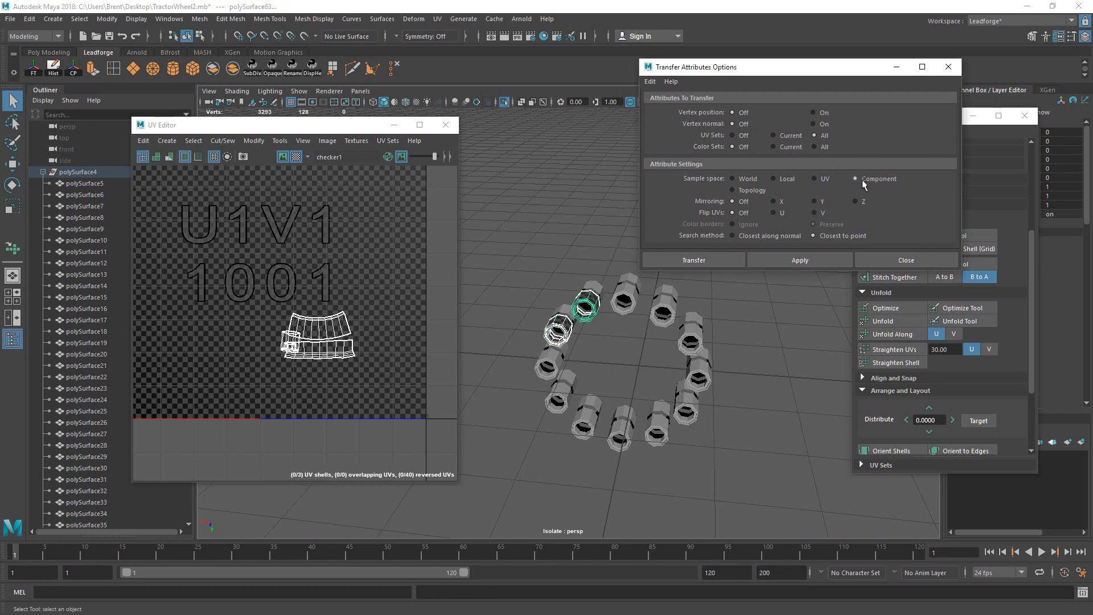
key(g)
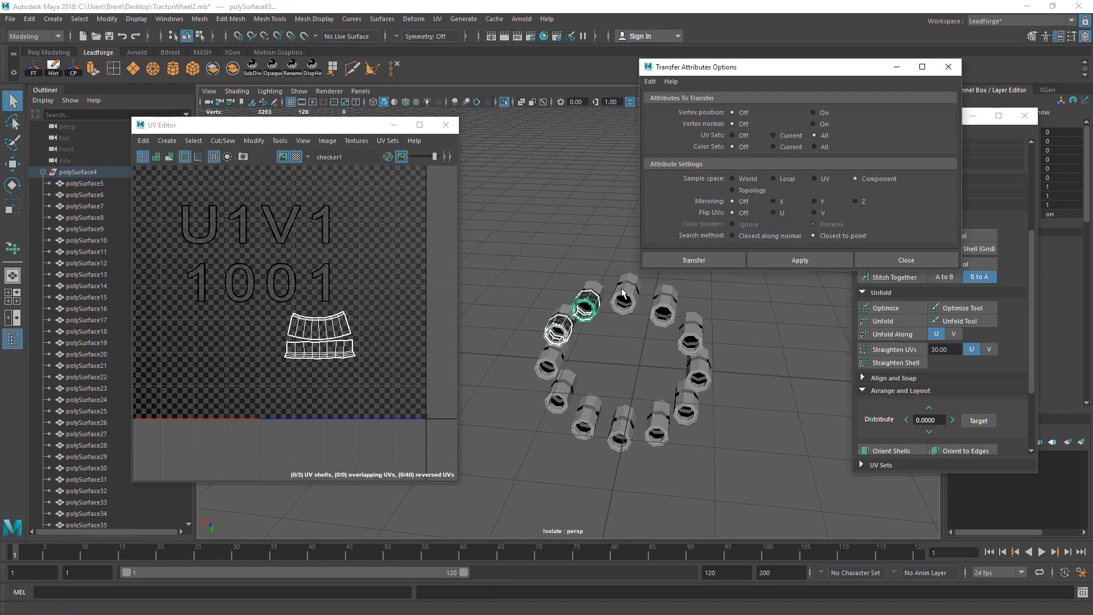
Step: Continue the UV transfer clockwise bolt to bolt, ending on polySurface67
click(593, 303)
shift+click(624, 297)
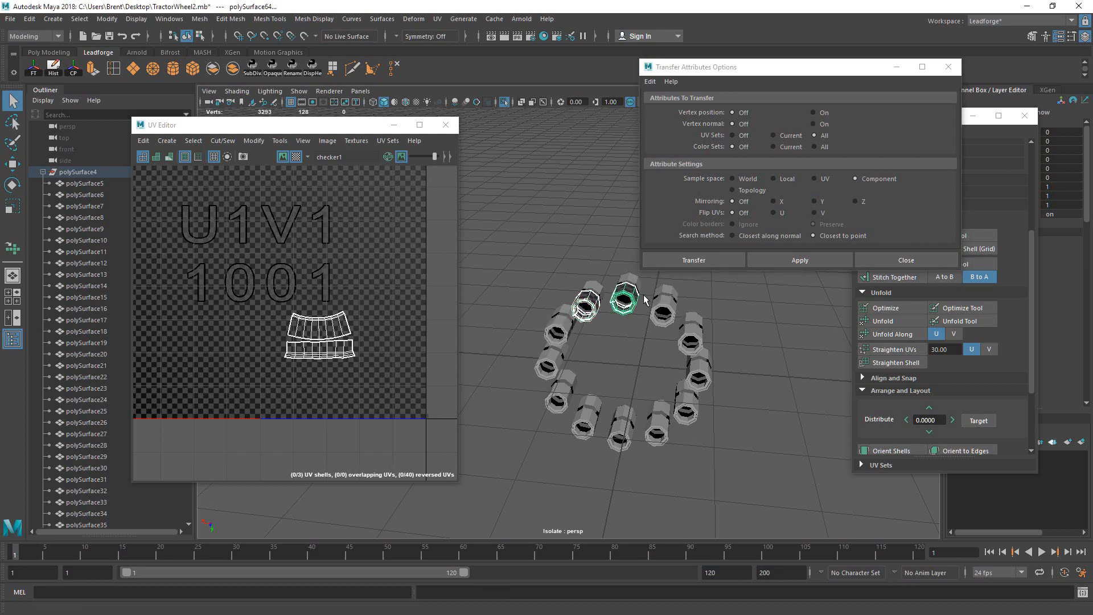
click(662, 307)
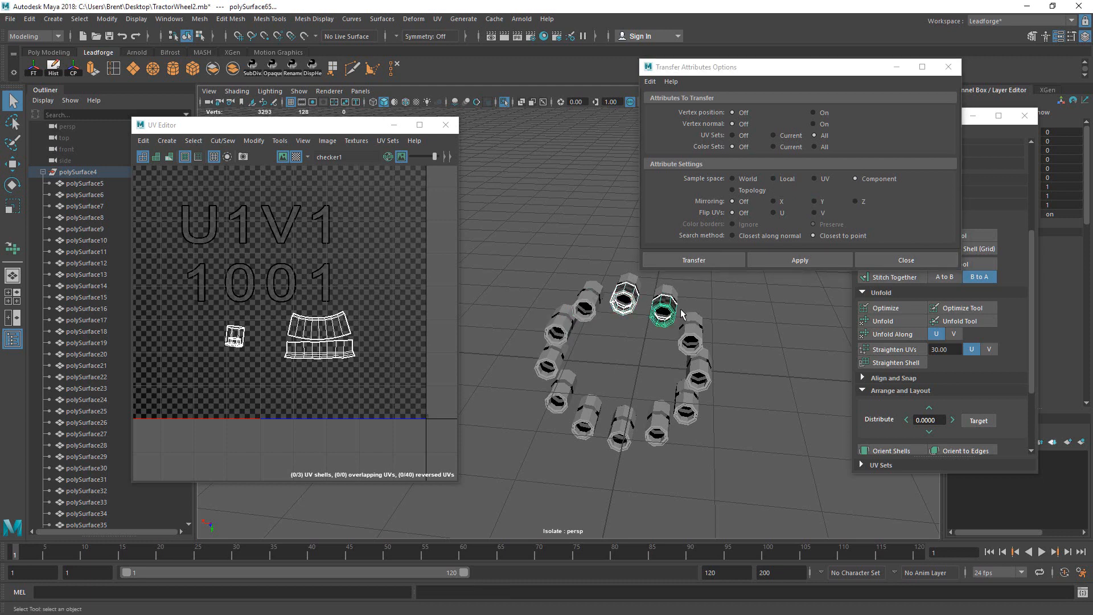
shift+click(690, 340)
click(694, 341)
shift+click(701, 373)
key(g)
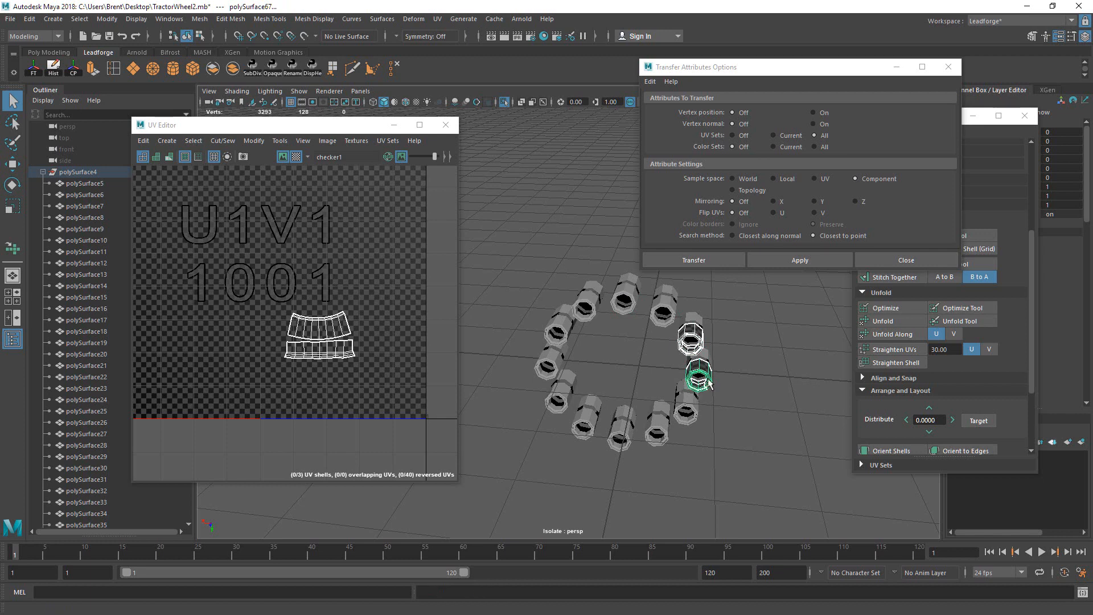
Step: Carry the UV transfer on to bolts polySurface58 and polySurface59
click(699, 380)
click(690, 406)
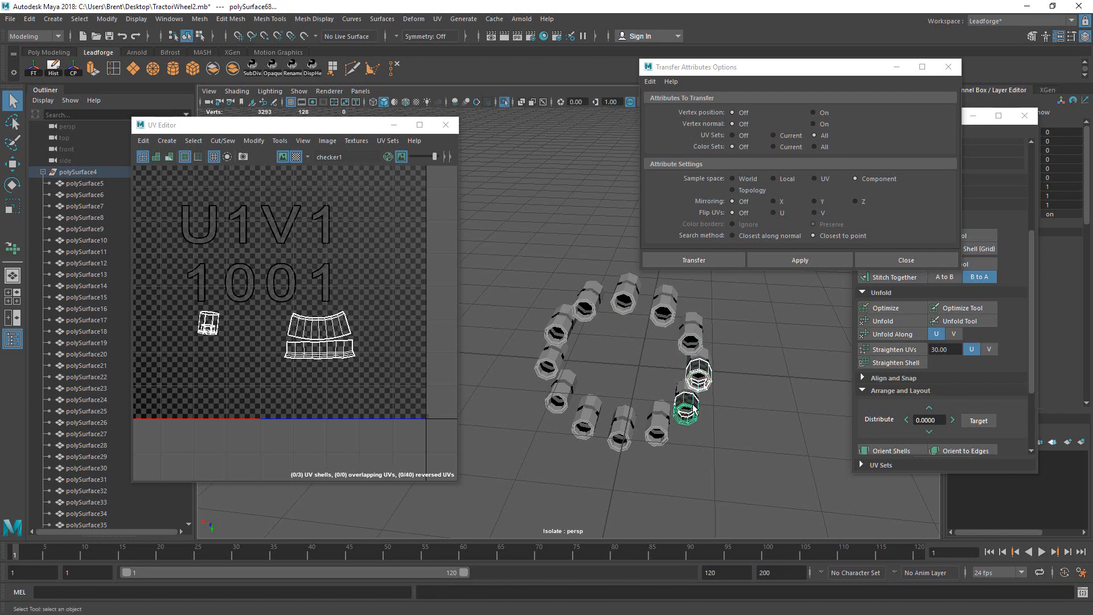
shift+click(663, 426)
key(g)
click(659, 428)
shift+click(621, 428)
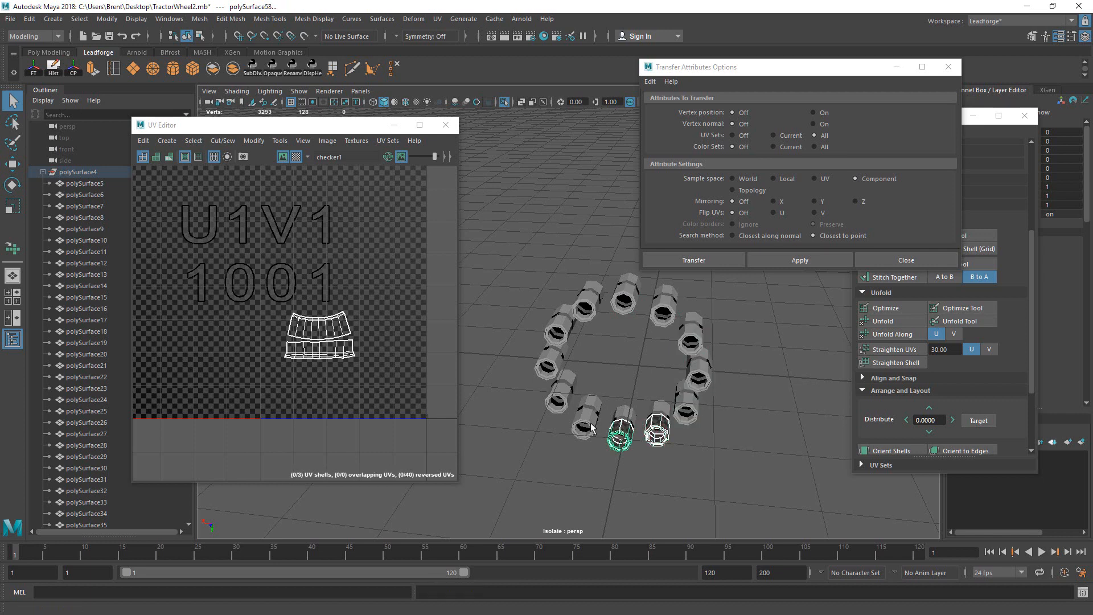
key(g)
click(617, 433)
shift+click(592, 424)
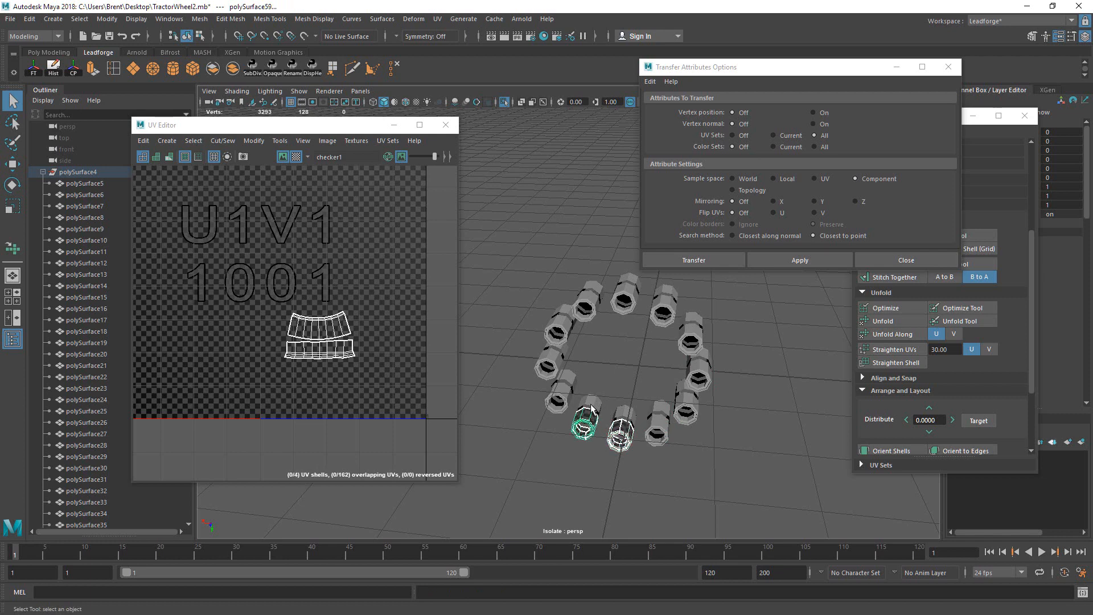
key(g)
Step: Copy each bolt's lower-part UVs onto its upper part for the first four bolts
click(596, 416)
click(591, 416)
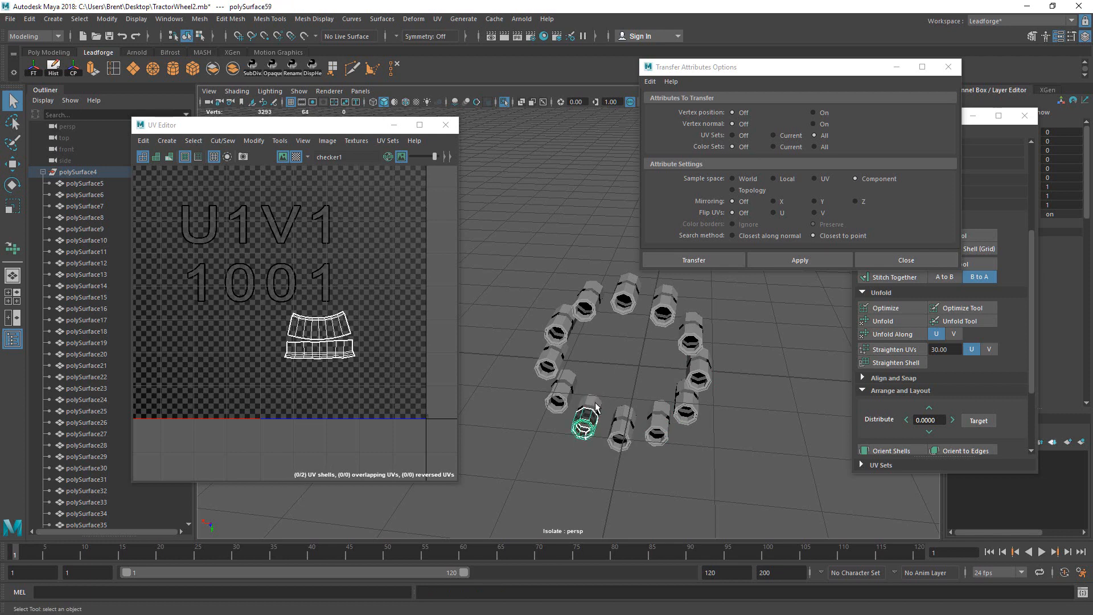
shift+click(597, 402)
key(g)
click(622, 428)
shift+click(628, 414)
key(g)
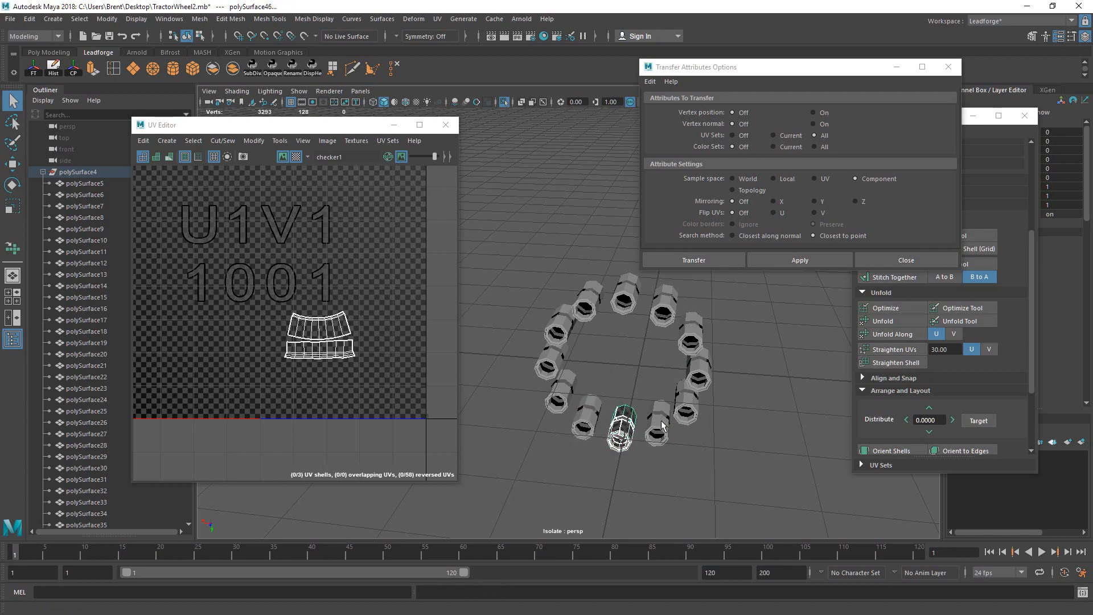
click(658, 428)
shift+click(661, 411)
key(g)
click(682, 407)
shift+click(679, 388)
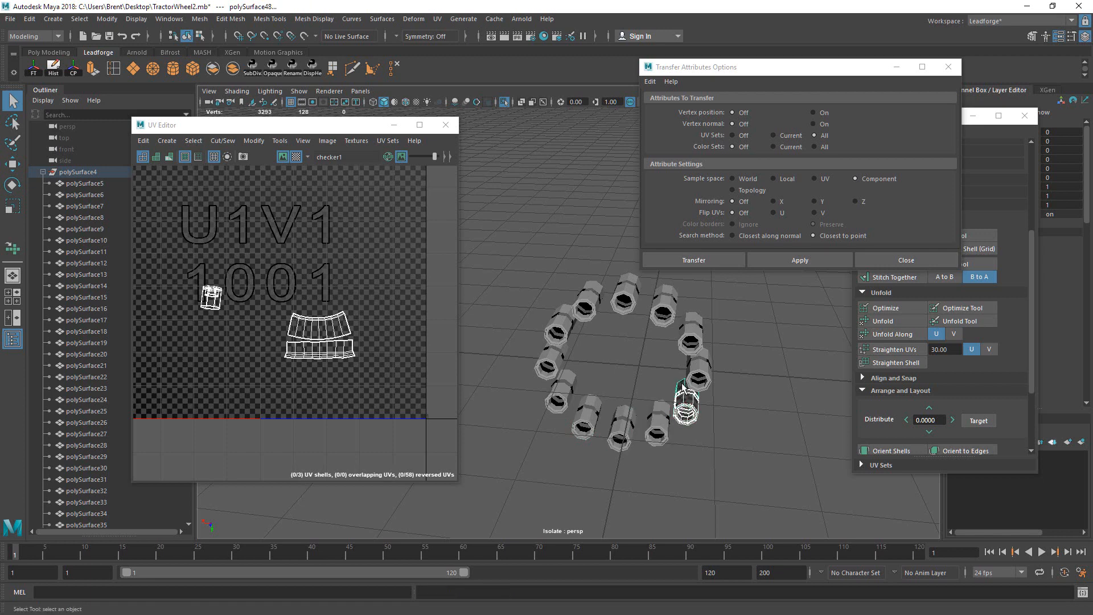
key(g)
Step: Repeat the lower-to-upper part UV copy for the remaining five bolts around the ring
click(704, 371)
shift+click(705, 351)
key(g)
click(701, 331)
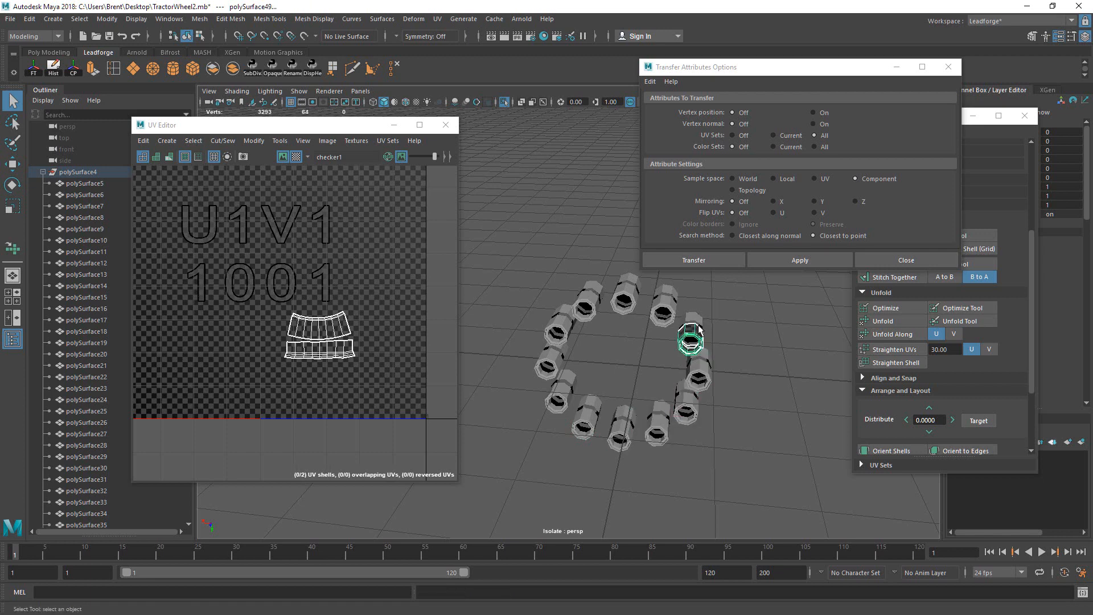
shift+click(698, 320)
key(g)
click(664, 312)
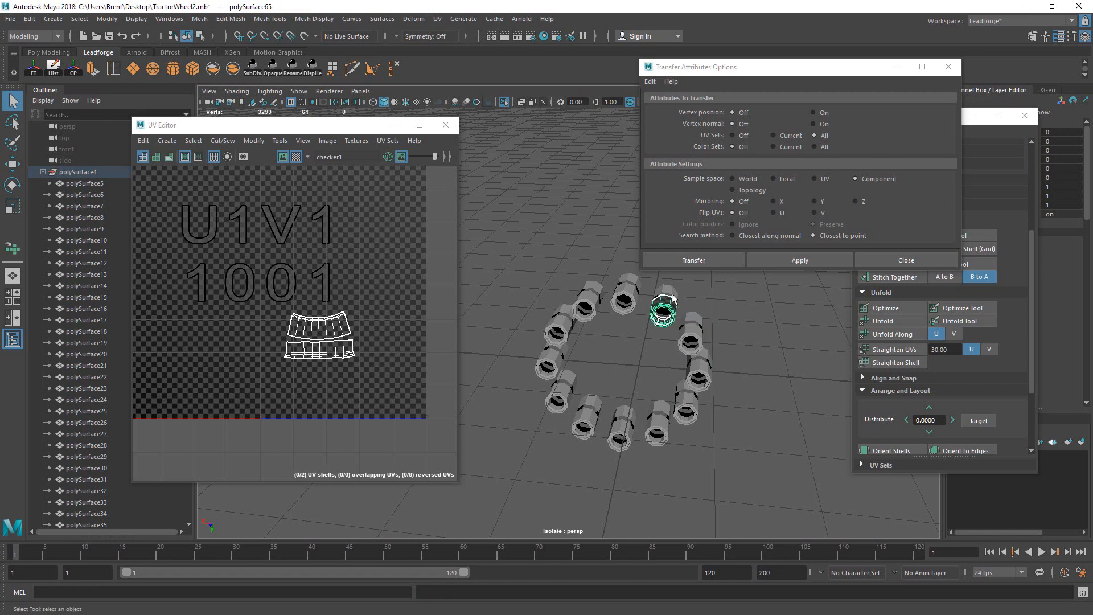
shift+click(673, 296)
key(g)
click(625, 300)
shift+click(633, 282)
key(g)
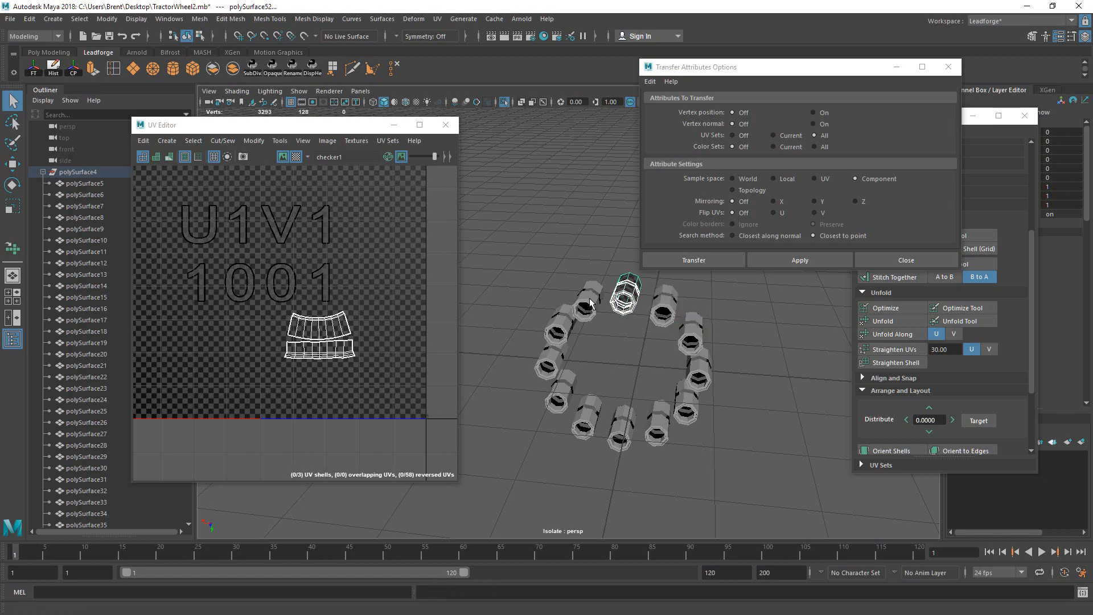
click(588, 305)
shift+click(594, 284)
key(g)
Step: Undo an accidental bolt move, spot-check neighbouring bolt parts' UVs, then clear the selection
click(560, 317)
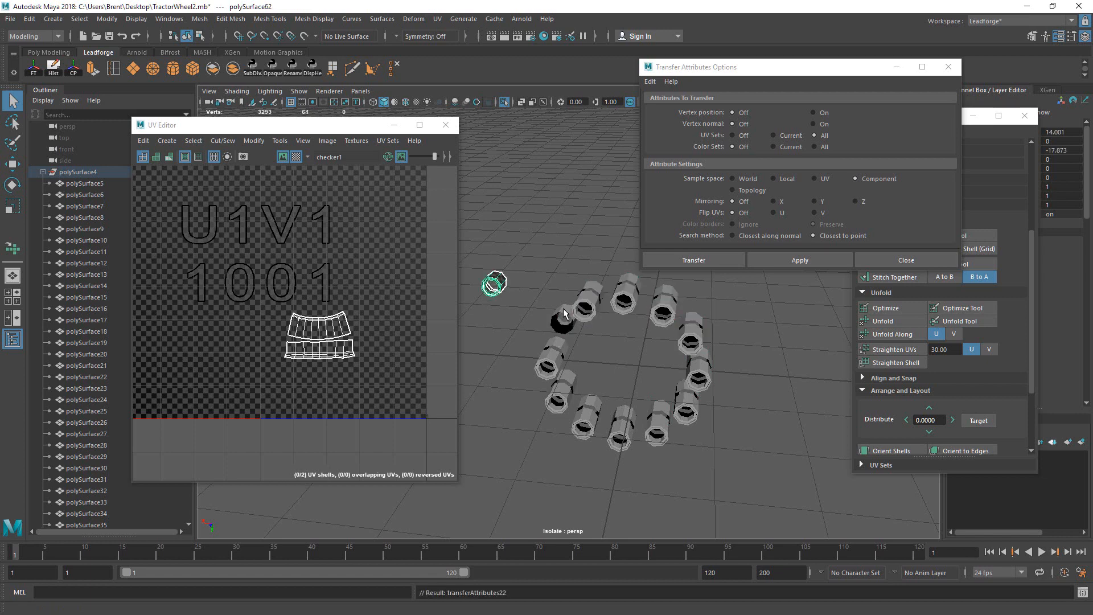
key(ctrl+z)
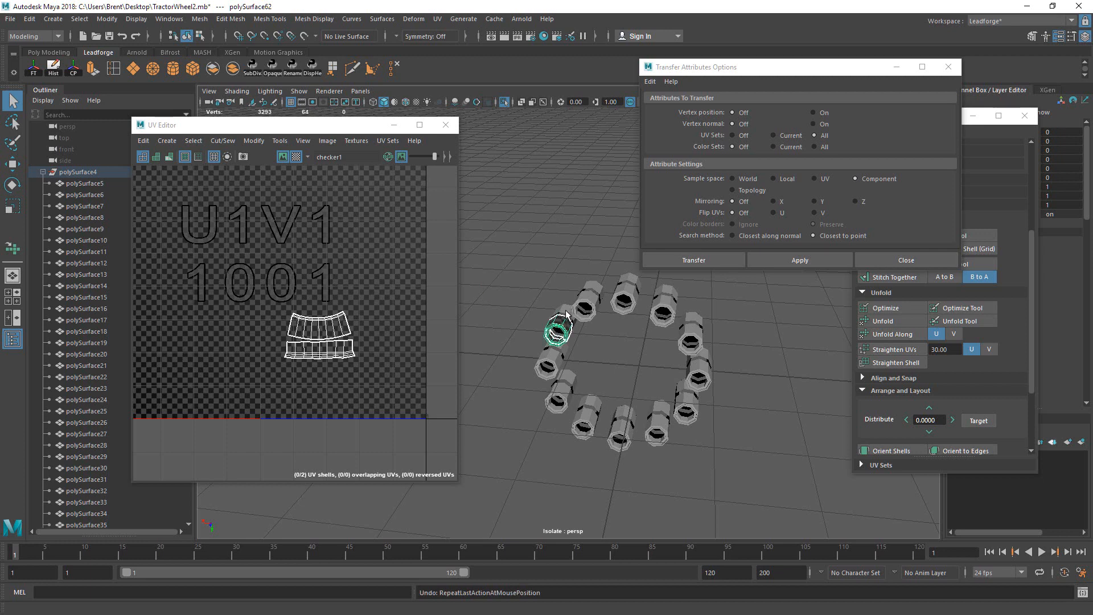
click(567, 354)
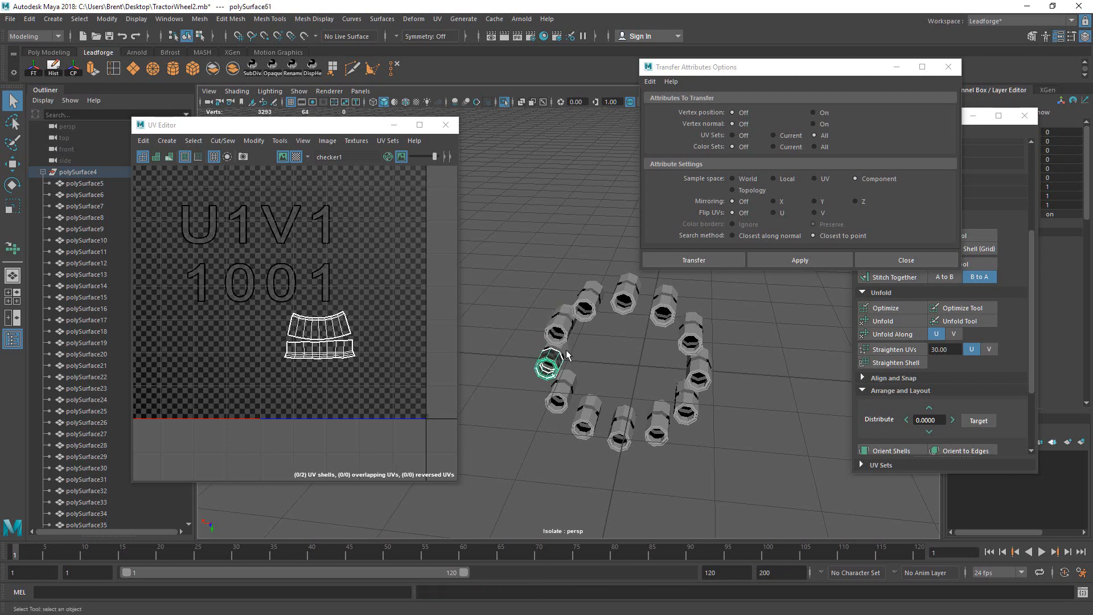
click(569, 385)
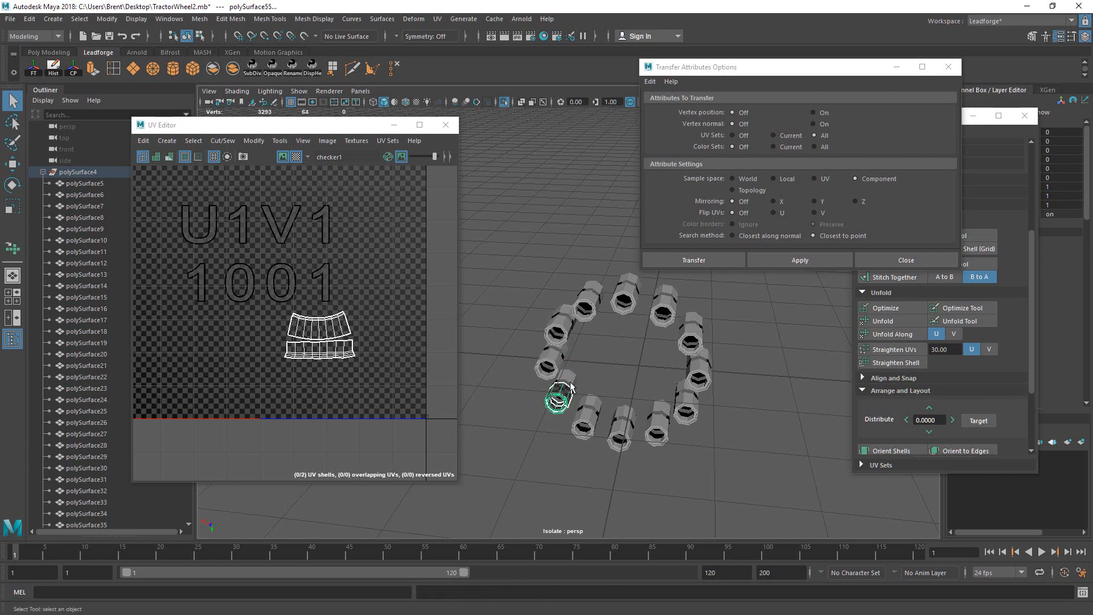
click(597, 420)
shift+click(598, 405)
click(592, 419)
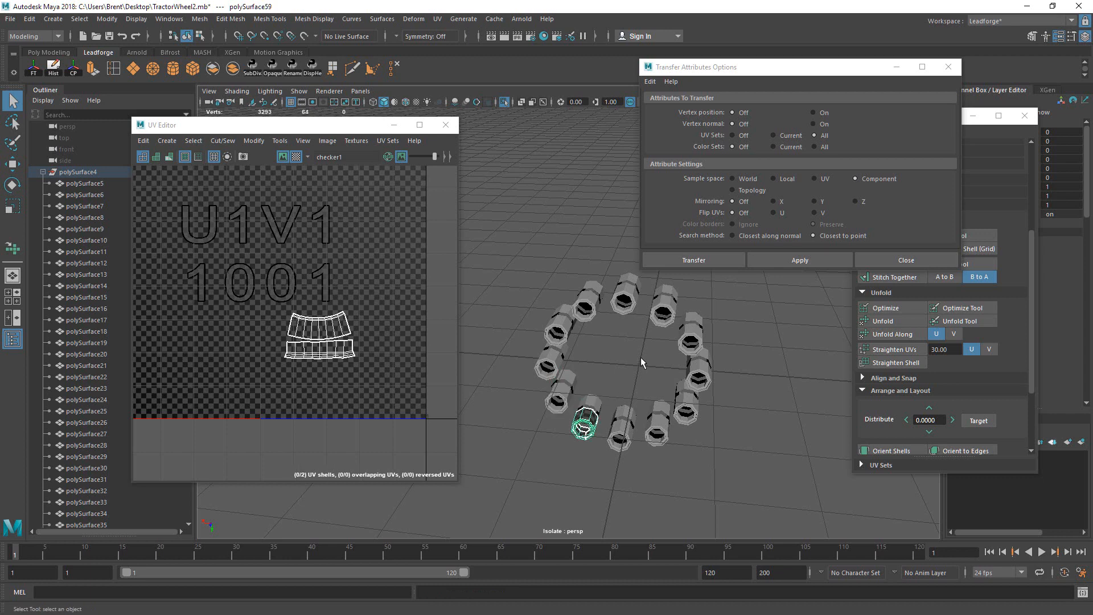
click(640, 357)
alt+drag(641, 356, 510, 269)
alt+middle_drag(510, 268, 631, 289)
Step: Select all the bolts in the ring and frame the laid-out shells in the UV view
drag(499, 256, 784, 503)
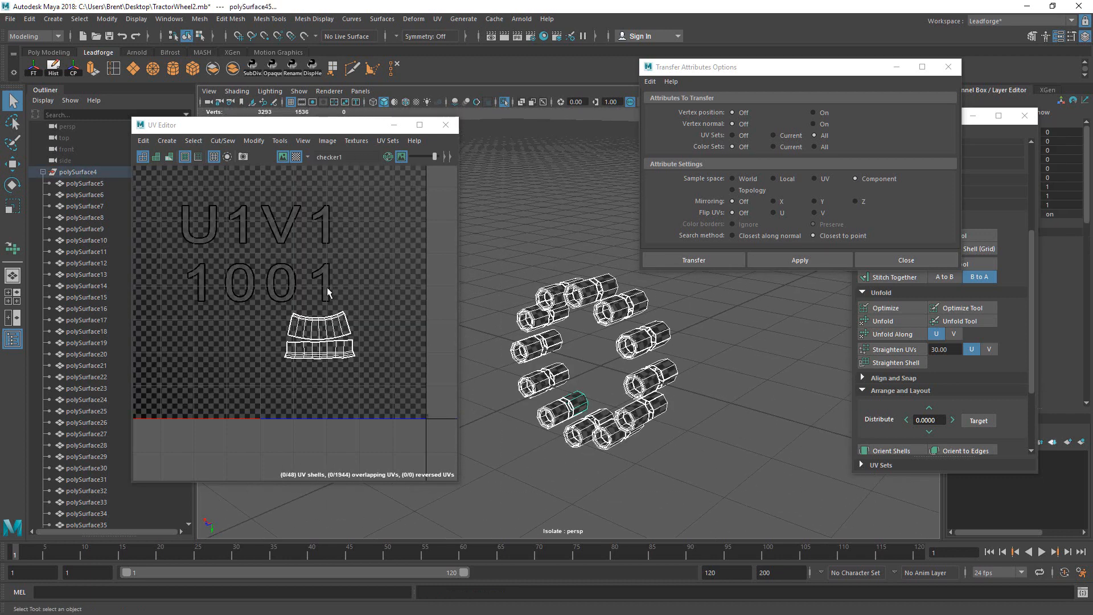
click(1025, 357)
scroll(1019, 364, down, 3)
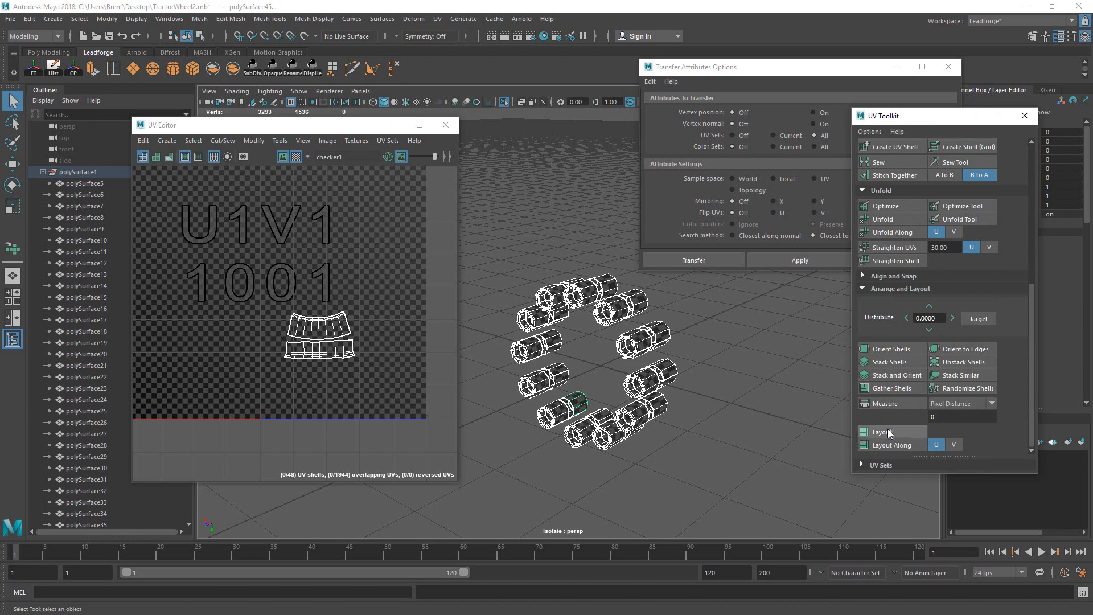
alt+middle_drag(196, 222, 300, 315)
scroll(342, 302, down, 4)
alt+middle_drag(378, 295, 292, 275)
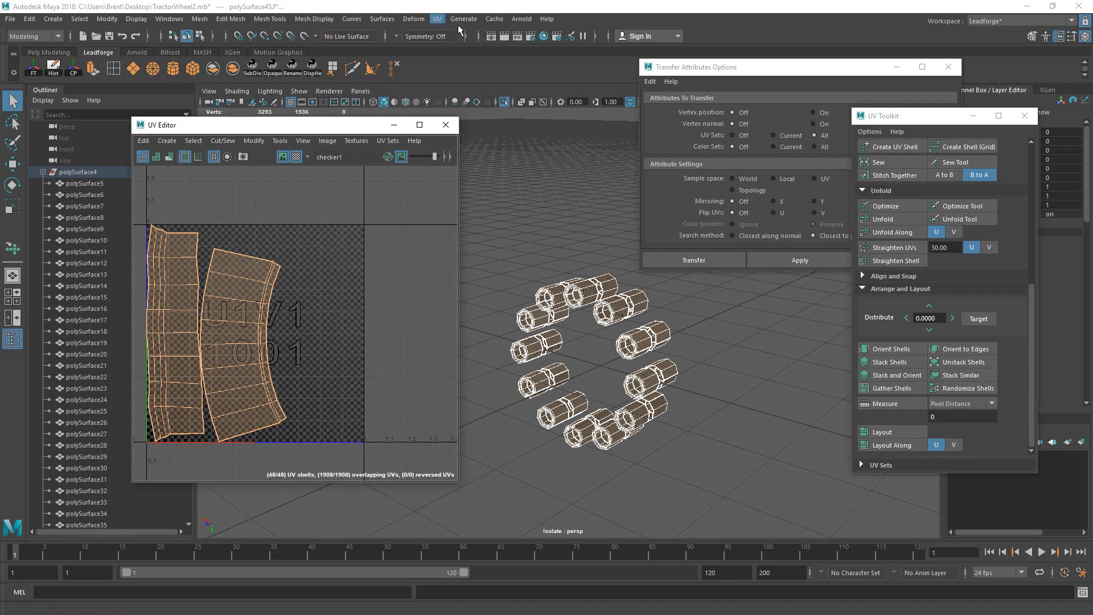
Step: Close Transfer Attributes Options and move the UV Editor over the viewport
click(947, 66)
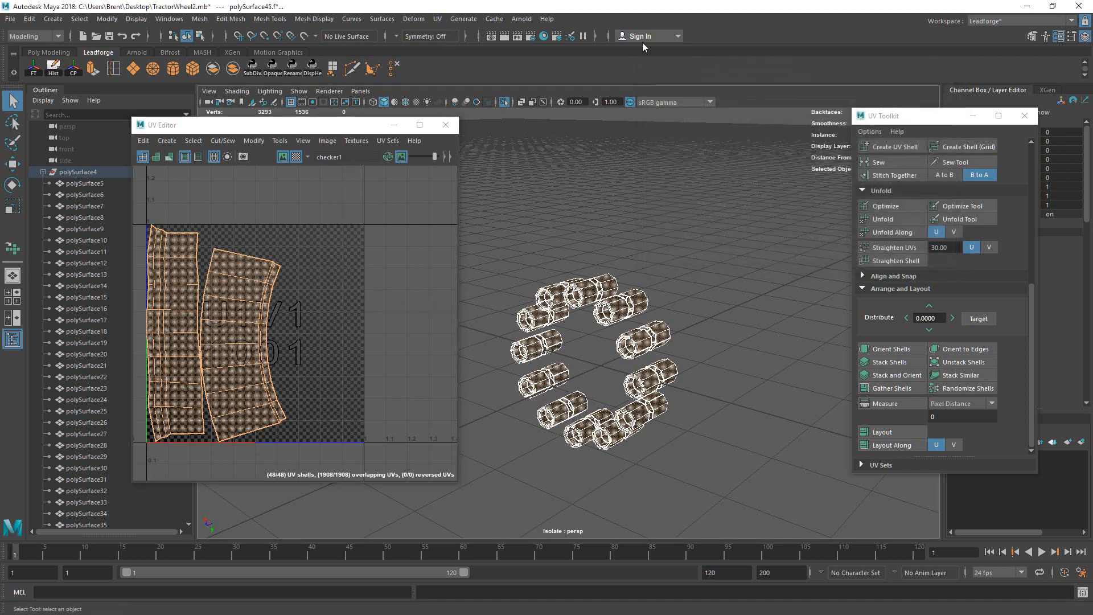
click(436, 18)
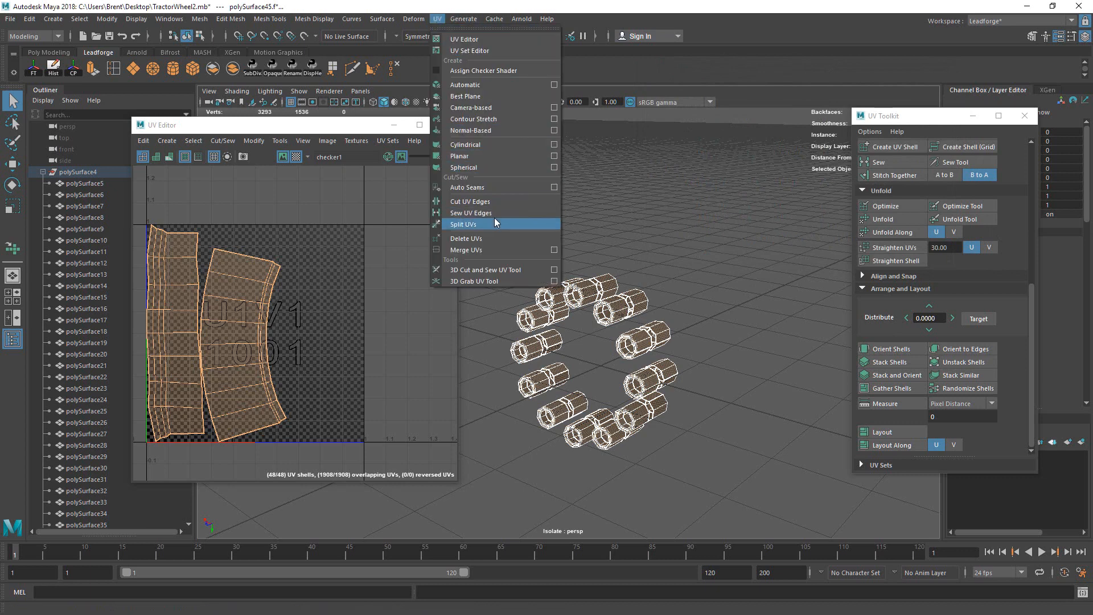
click(414, 12)
click(314, 19)
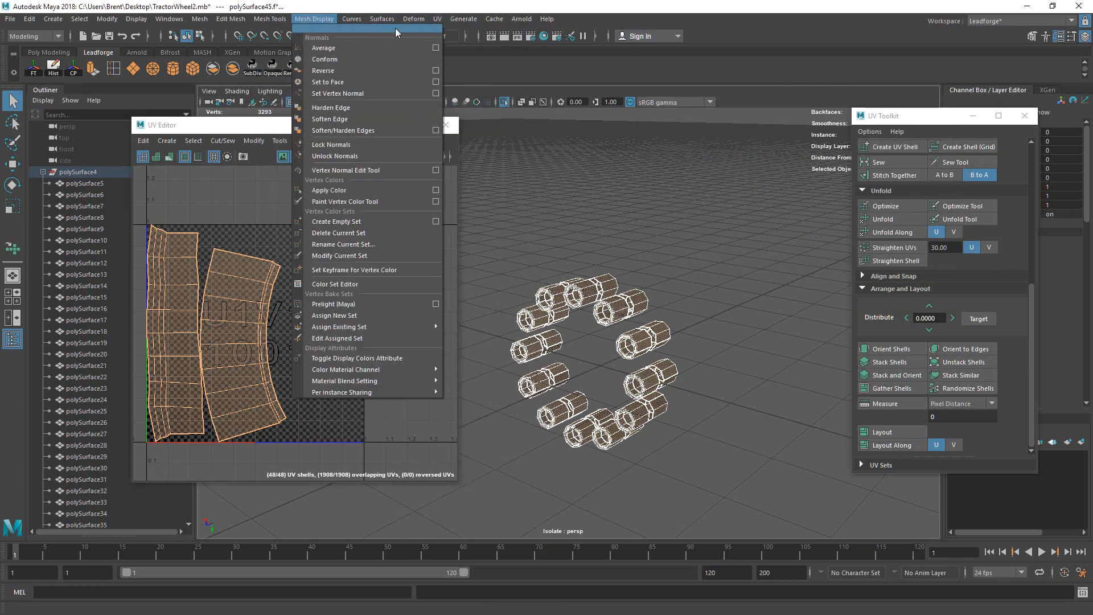
click(791, 122)
drag(329, 125, 658, 125)
Step: Open the Modify > Layout options and choose Single or multiple objects (non-overlapping)
click(598, 139)
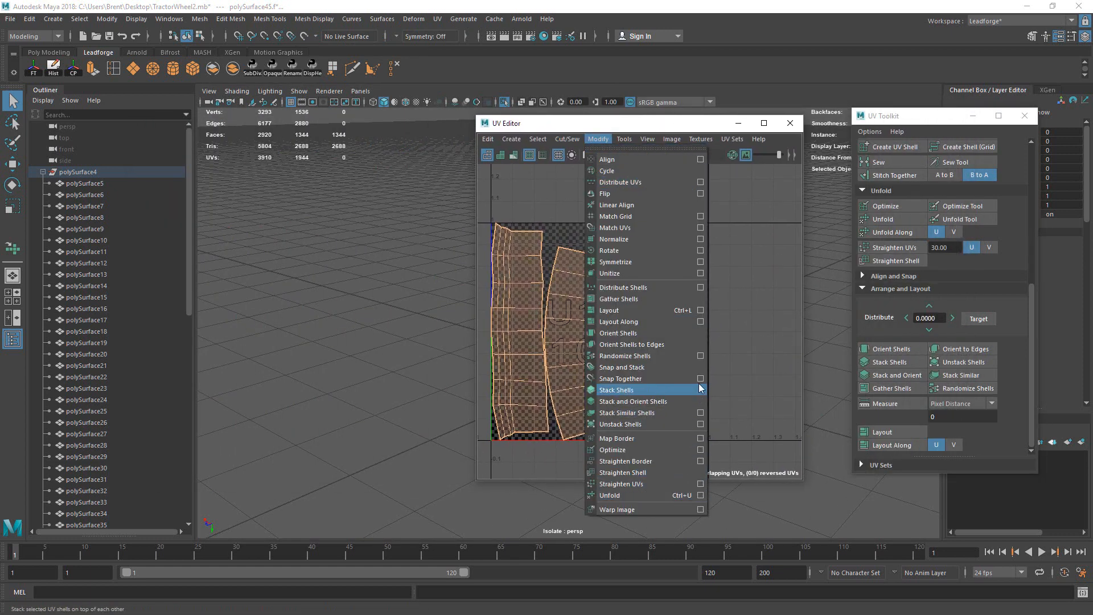
click(700, 310)
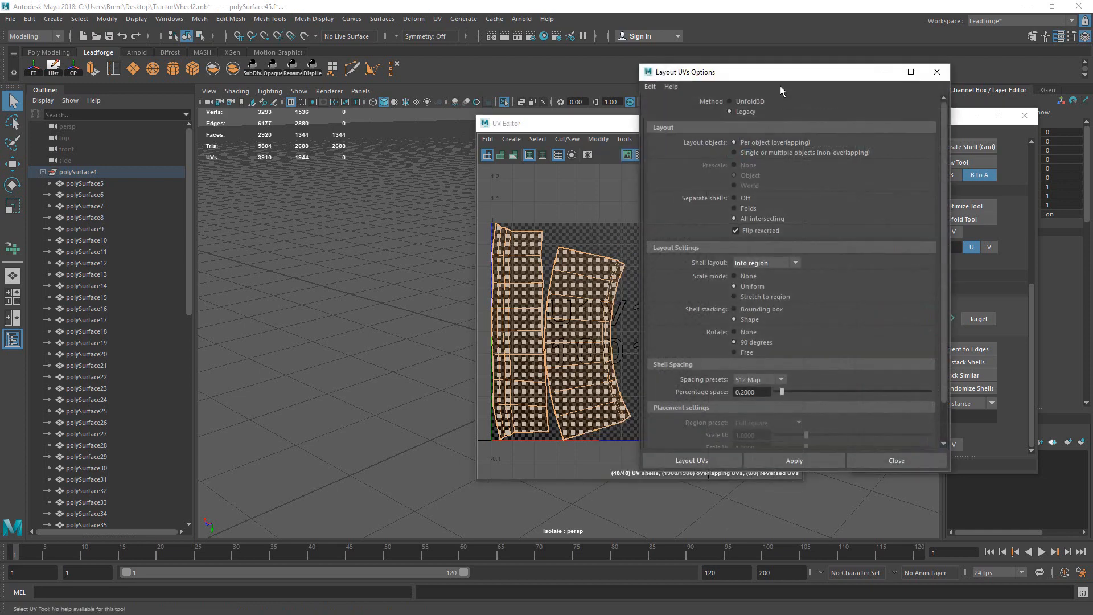
drag(809, 74, 935, 88)
click(895, 163)
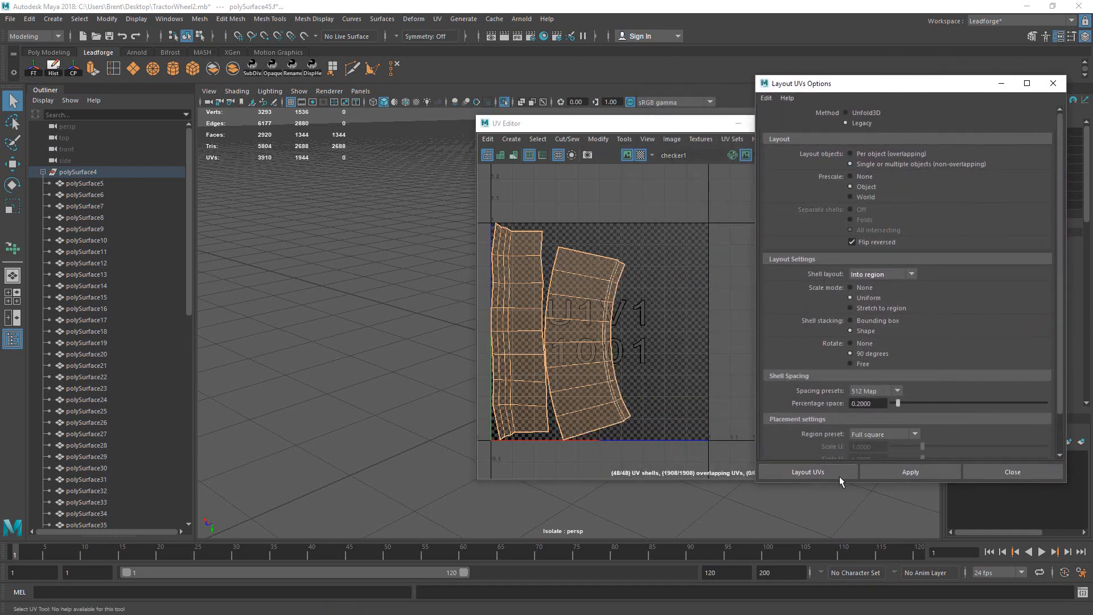
click(839, 476)
Step: Select the bolt UV shells and scale them down about their centre
alt+right_drag(717, 293, 658, 254)
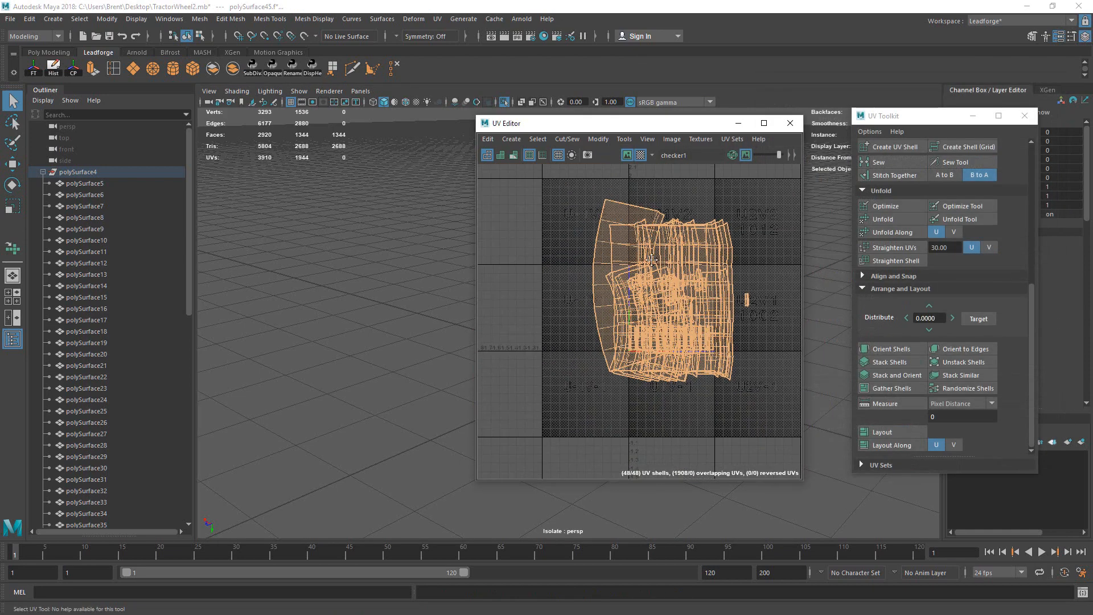
alt+middle_drag(658, 254, 587, 282)
alt+right_drag(612, 302, 651, 282)
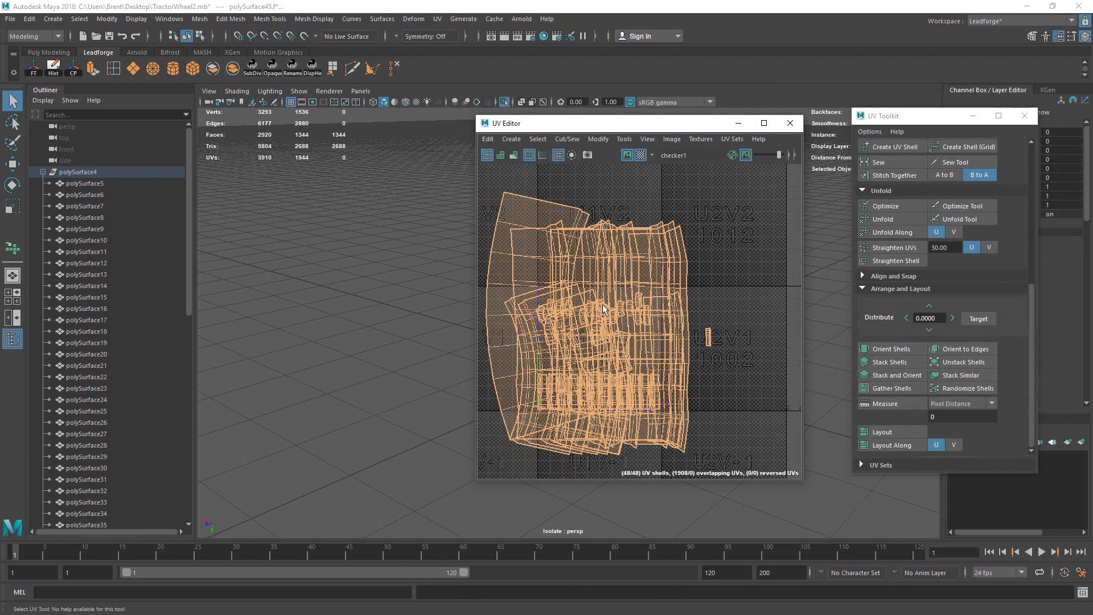
alt+middle_drag(651, 281, 672, 284)
drag(598, 127, 327, 128)
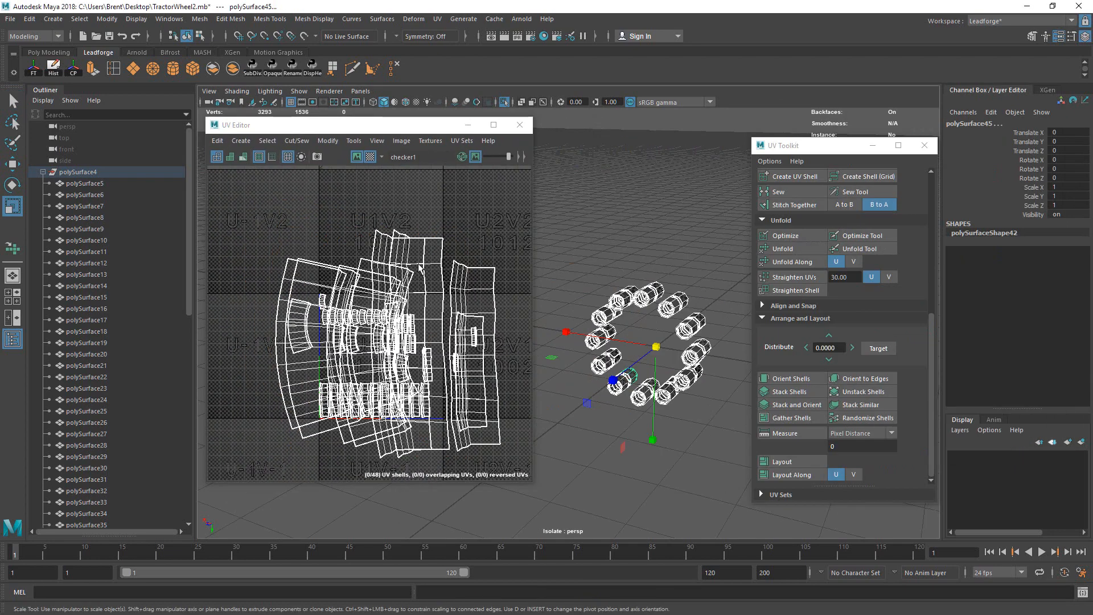
click(442, 265)
drag(239, 198, 519, 286)
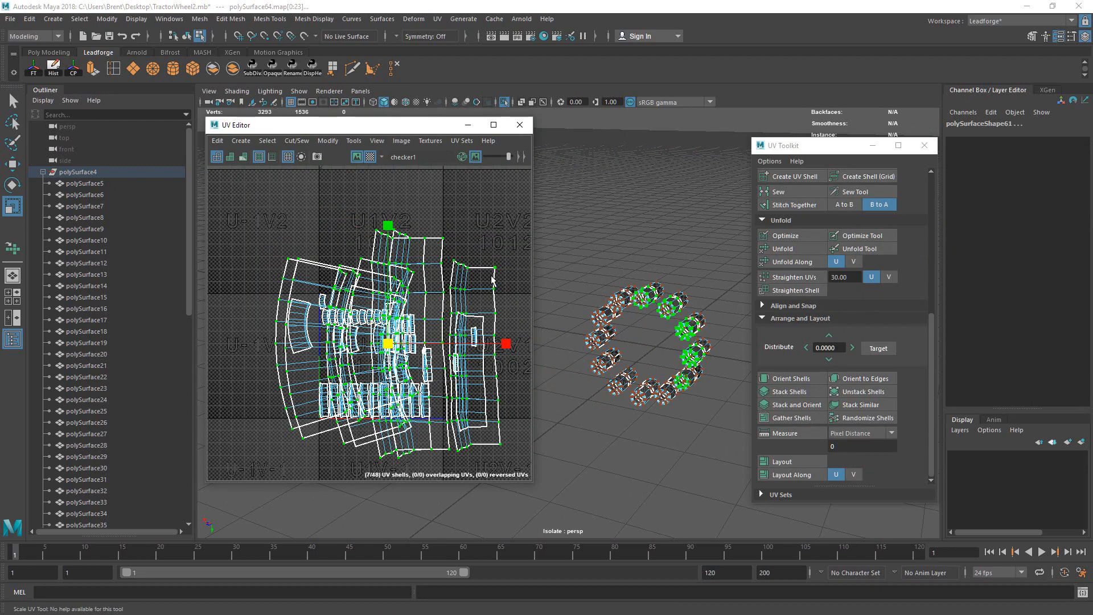
drag(389, 343, 403, 259)
Step: Shrink two large shells greatly and move them up into the upper tile
key(w)
drag(352, 282, 361, 291)
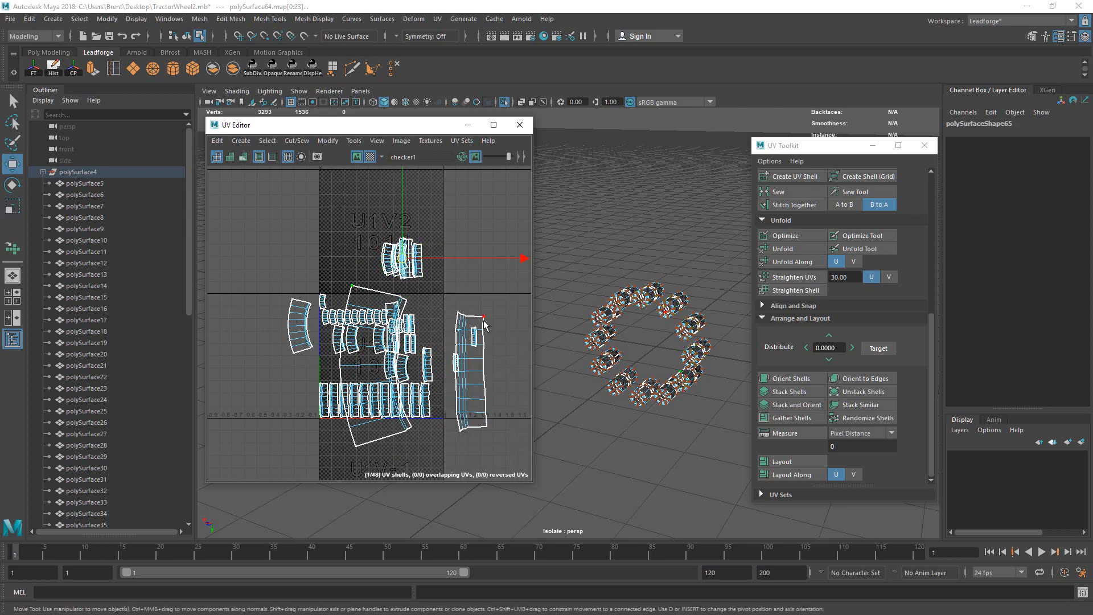
shift+drag(453, 306, 470, 318)
ctrl+right_drag(445, 295, 472, 329)
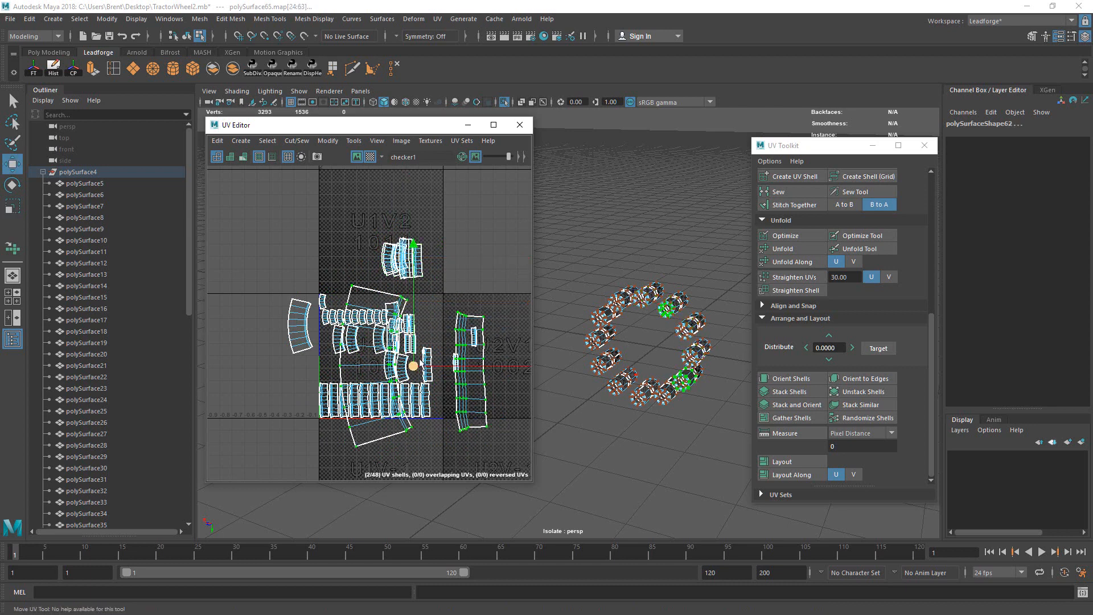
key(r)
drag(414, 365, 338, 358)
key(w)
drag(413, 365, 442, 267)
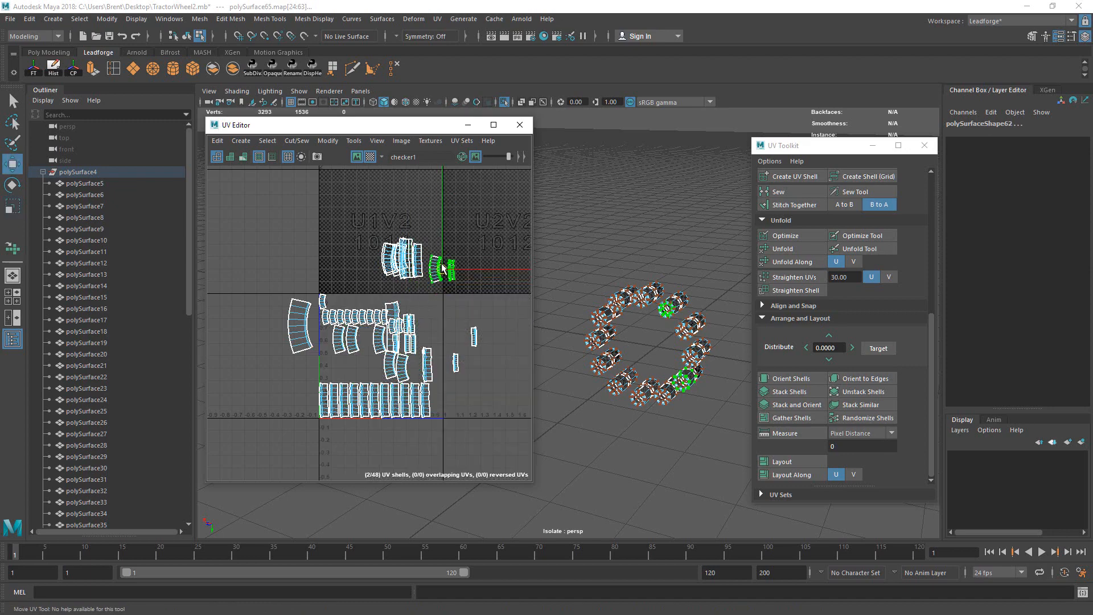
Step: Move two curved tire strips far to the right along U
alt+right_drag(382, 268, 527, 207)
alt+middle_drag(527, 207, 454, 277)
alt+right_drag(397, 276, 530, 259)
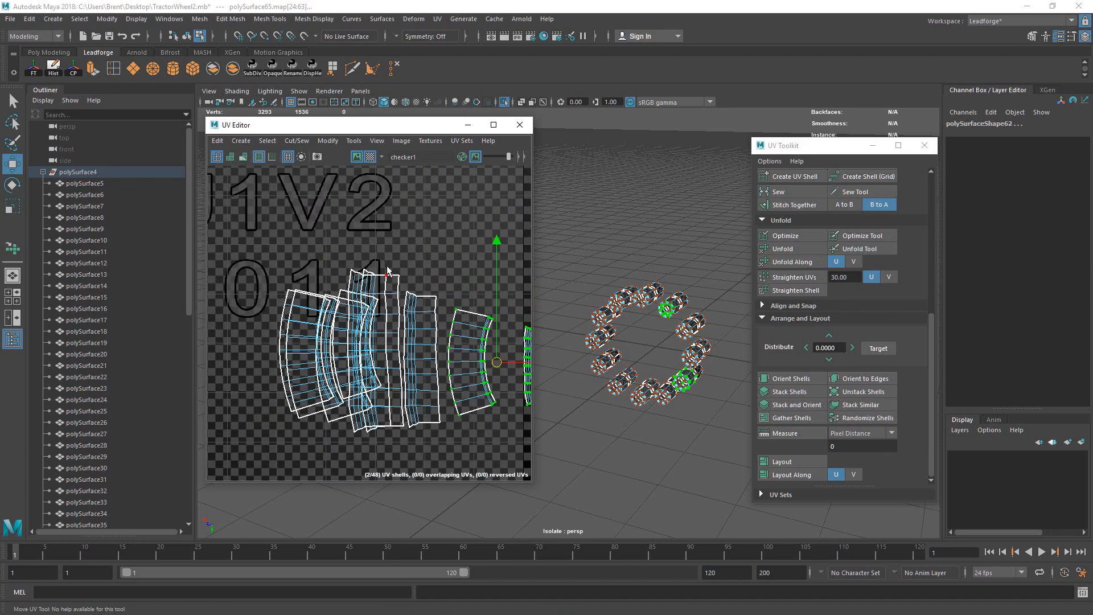
drag(386, 267, 410, 288)
ctrl+right_drag(385, 257, 484, 306)
alt+middle_drag(431, 292, 348, 305)
alt+right_drag(457, 306, 324, 343)
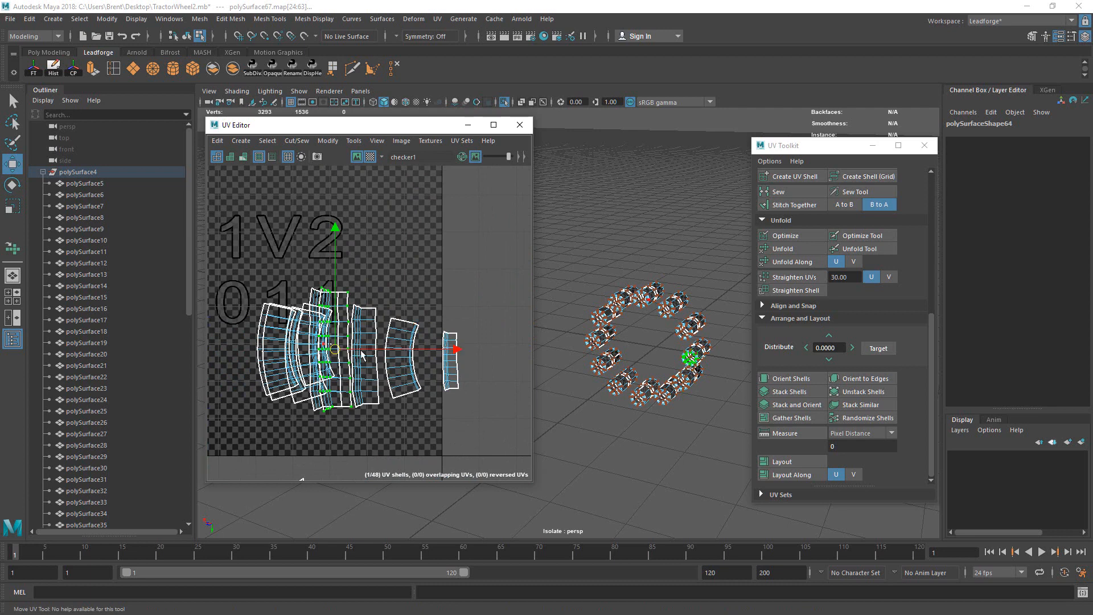
drag(476, 359, 477, 360)
key(ctrl+z)
drag(357, 348, 519, 348)
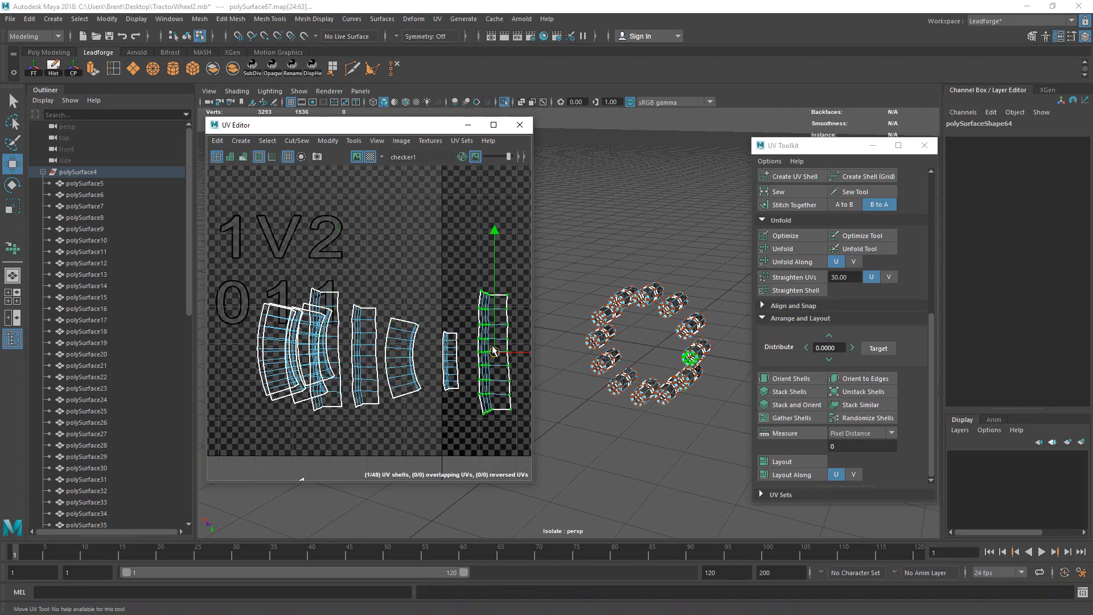
click(337, 320)
drag(325, 349, 530, 353)
Step: Move three curved strips up into a row in tile U1V2
double_click(334, 312)
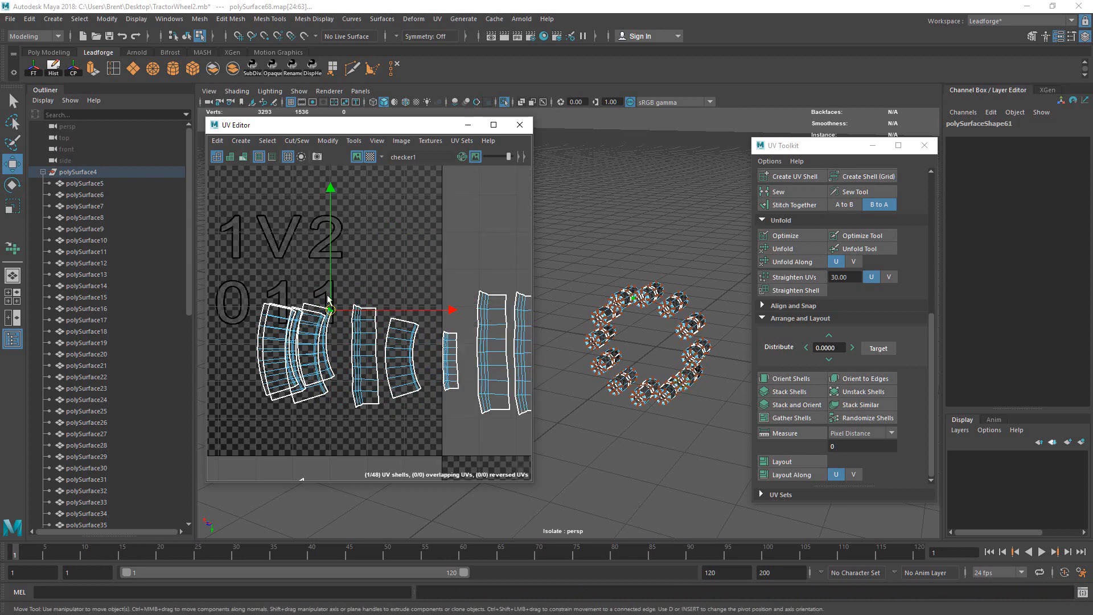
drag(316, 345, 300, 269)
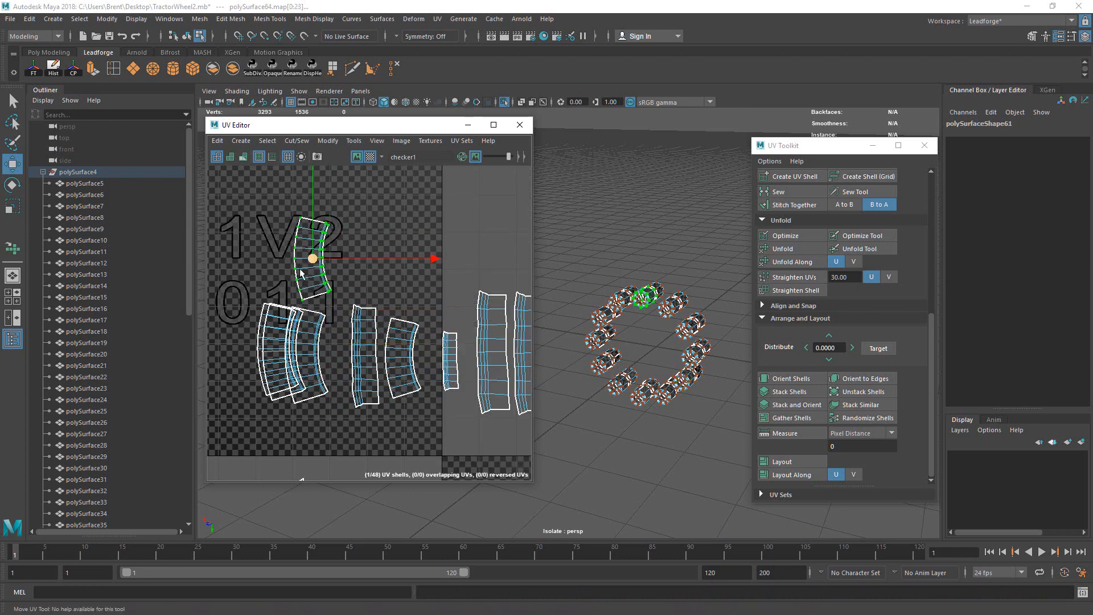
double_click(264, 304)
drag(278, 349, 275, 257)
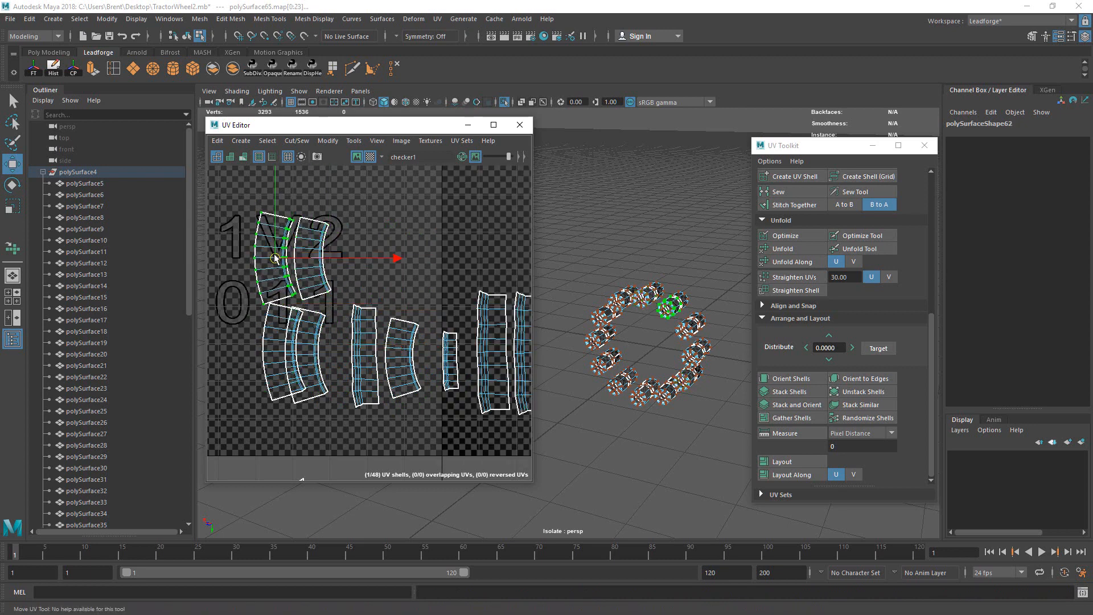
click(265, 333)
double_click(275, 361)
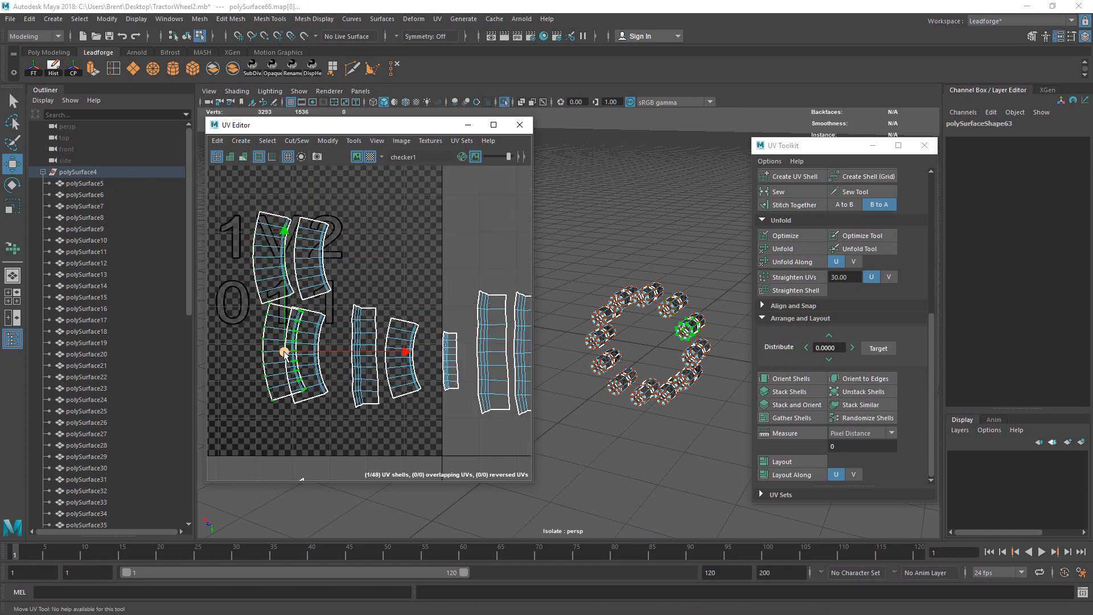
drag(274, 361, 246, 292)
Step: Place two more lower strips beside the upper row and nudge them into line
double_click(283, 352)
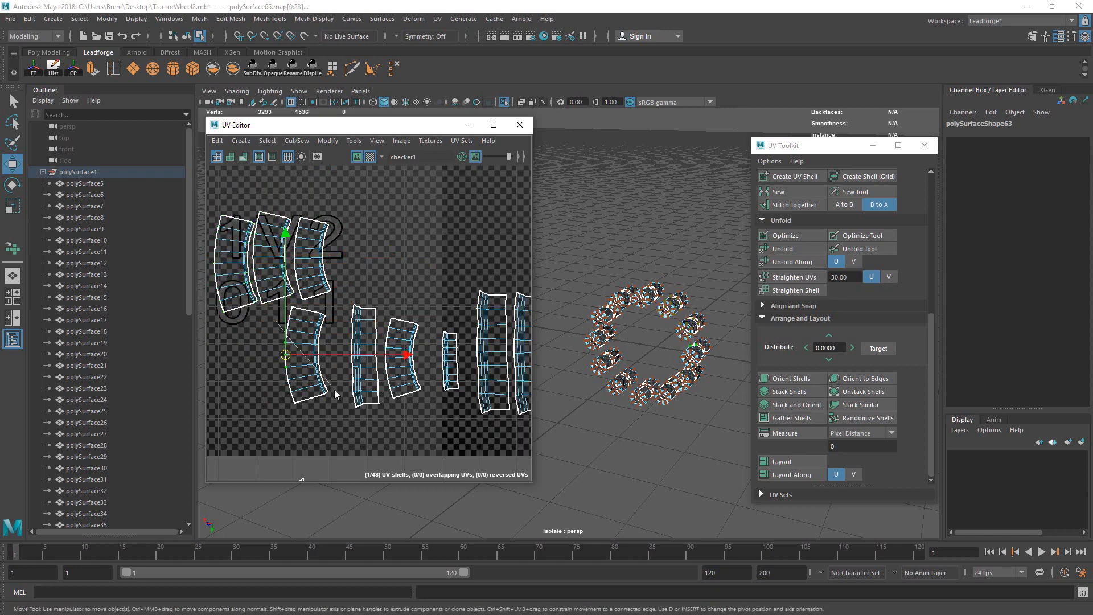
drag(306, 357, 356, 255)
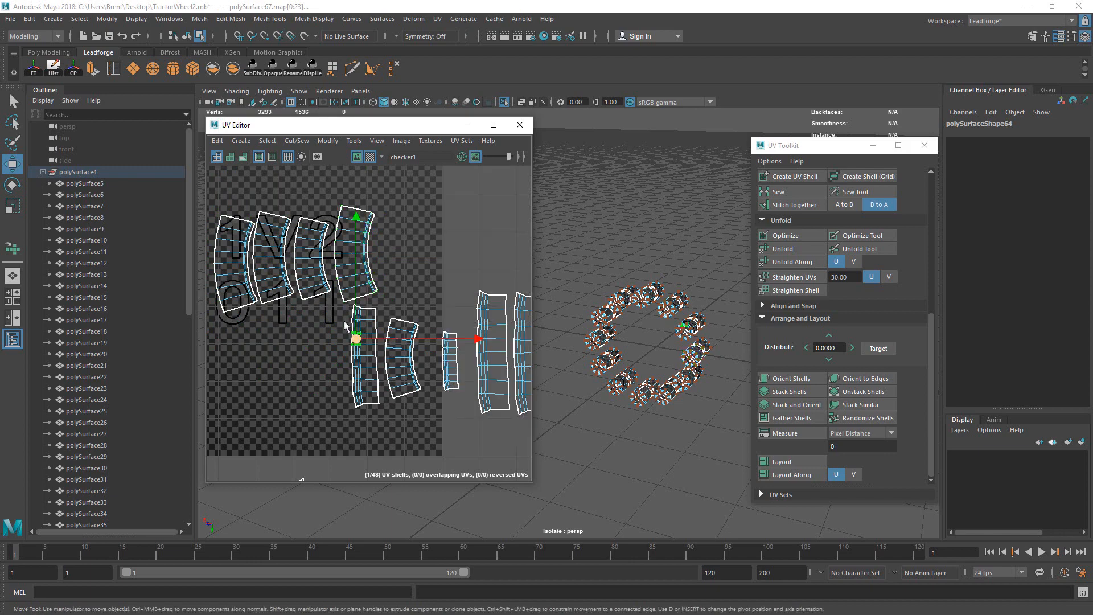
double_click(365, 356)
drag(368, 358, 406, 260)
drag(368, 316, 414, 354)
alt+middle_drag(363, 330, 428, 345)
Step: Move the last strip beside the others and shift another shell into the U2 tile
scroll(431, 350, down, 2)
drag(455, 367, 283, 294)
scroll(364, 306, down, 3)
scroll(364, 305, up, 1)
alt+middle_drag(365, 306, 432, 320)
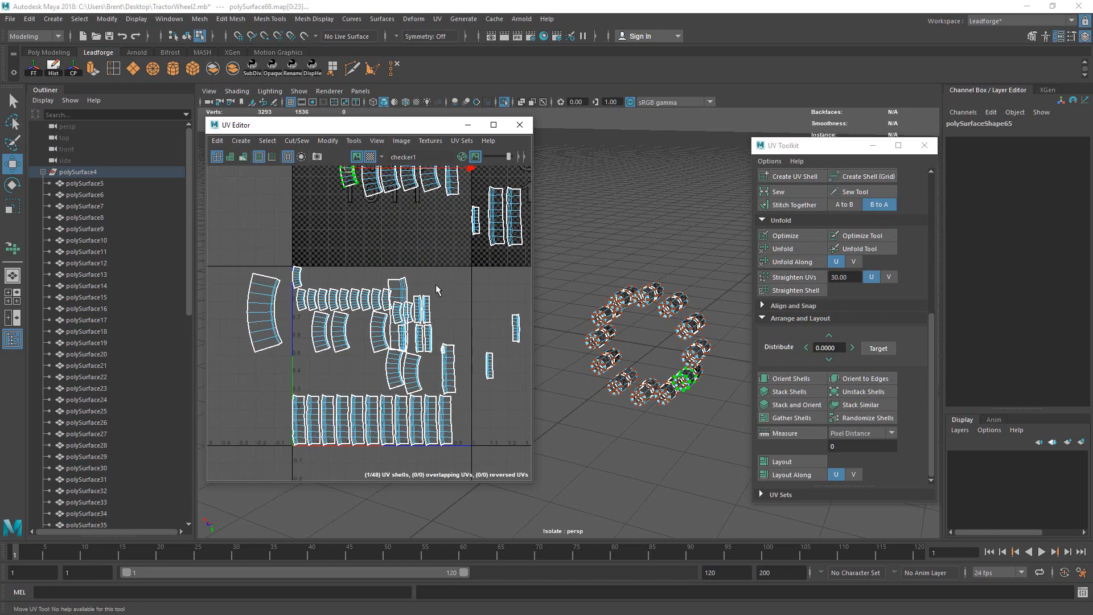
drag(395, 267, 426, 288)
ctrl+right_drag(427, 277, 432, 301)
alt+middle_drag(432, 301, 401, 328)
drag(371, 346, 508, 247)
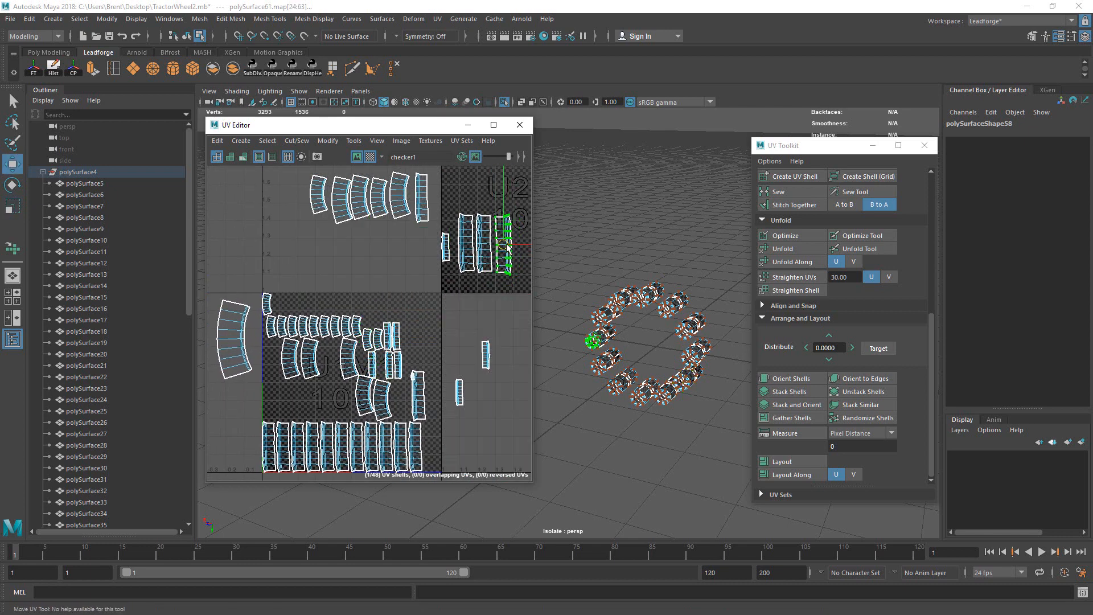
Step: Move two small isolated shells up into the U2V2 row
click(446, 246)
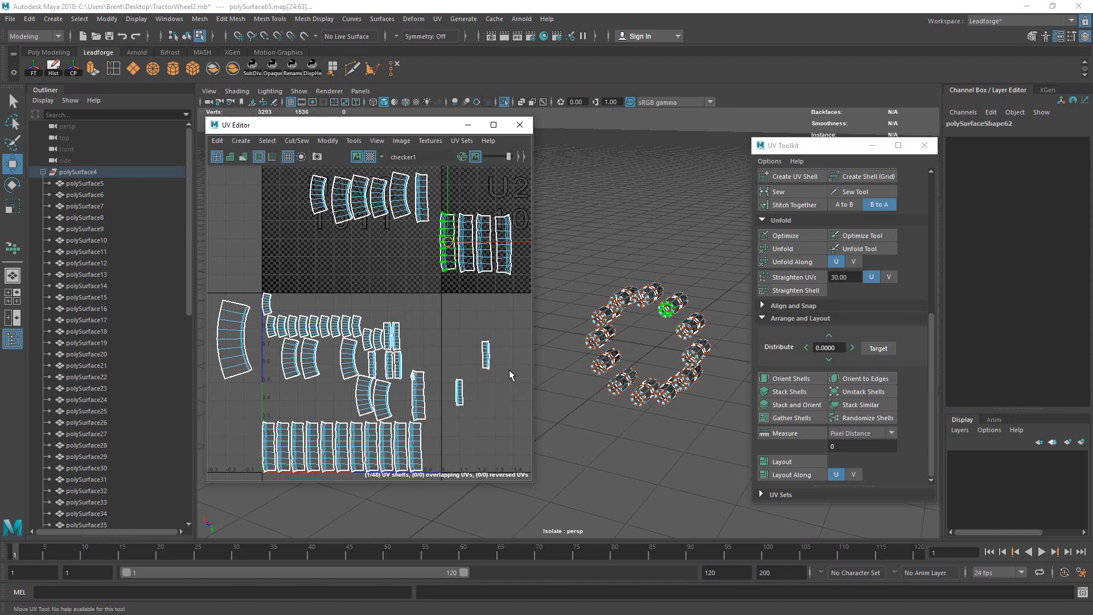
click(487, 354)
alt+middle_drag(497, 339, 442, 348)
right_drag(434, 344, 476, 405)
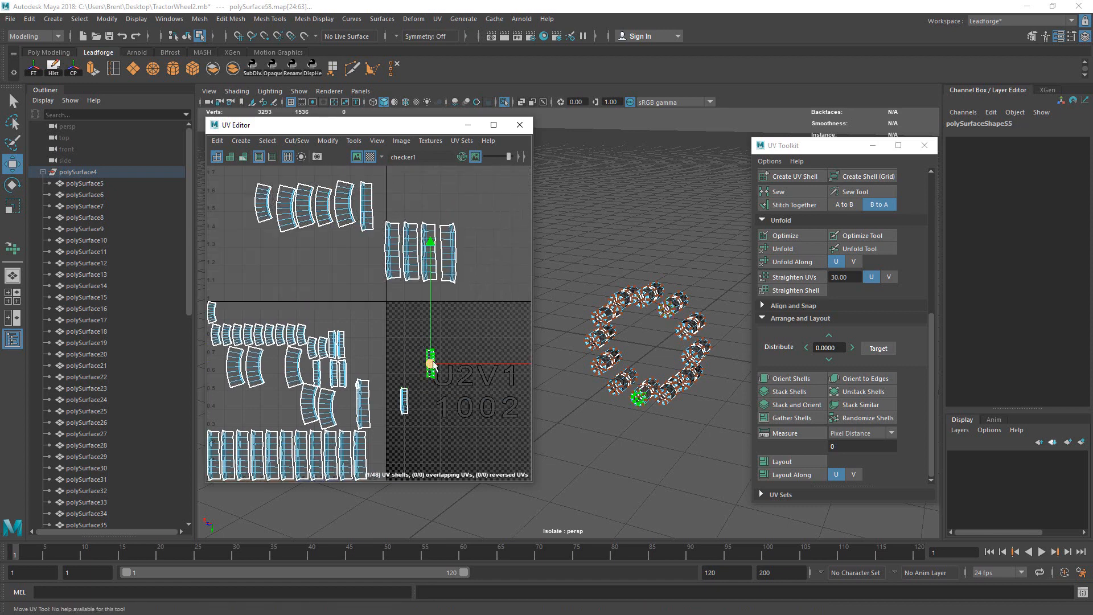
drag(432, 363, 468, 250)
key(r)
key(w)
alt+middle_drag(430, 304, 487, 268)
drag(443, 395, 487, 340)
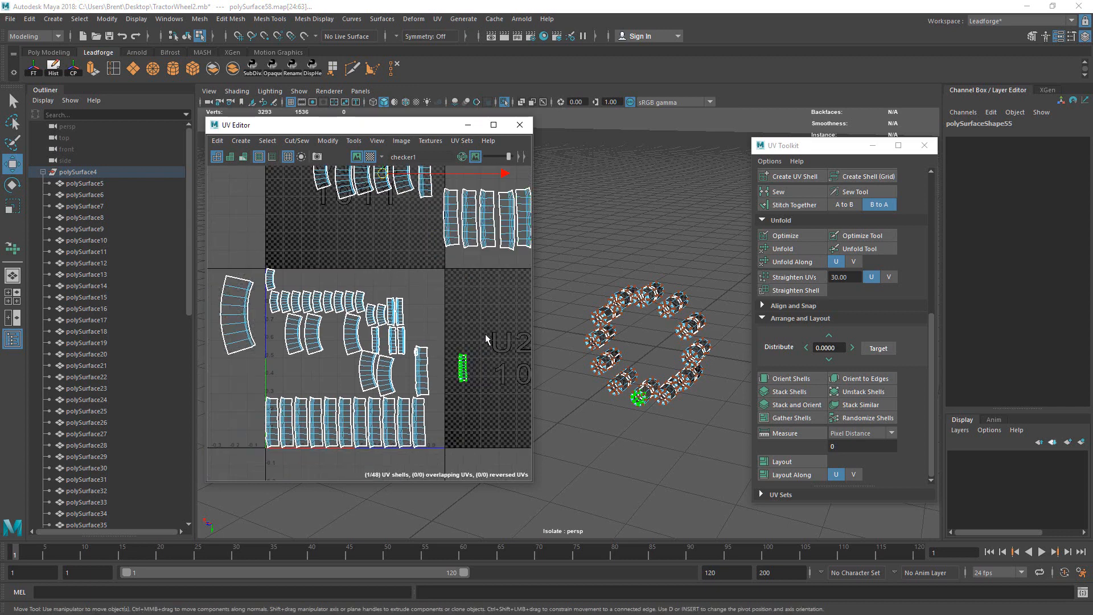
alt+middle_drag(470, 327, 458, 384)
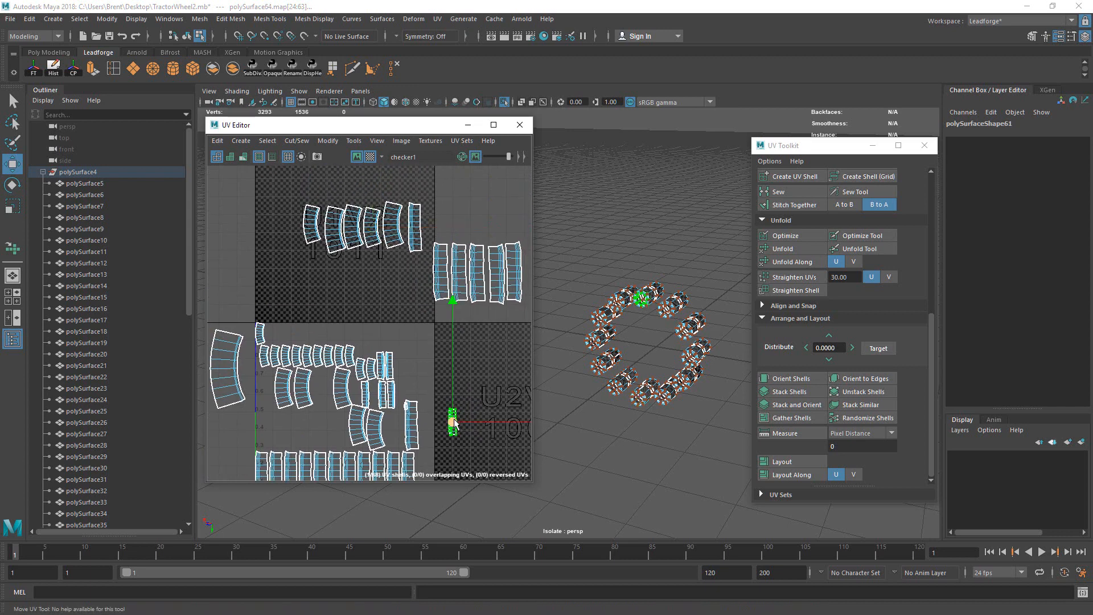
drag(455, 423, 509, 277)
Step: Adjust a bolt shell in the U2V2 row and place the next shell at the row's end
alt+middle_drag(508, 277, 439, 290)
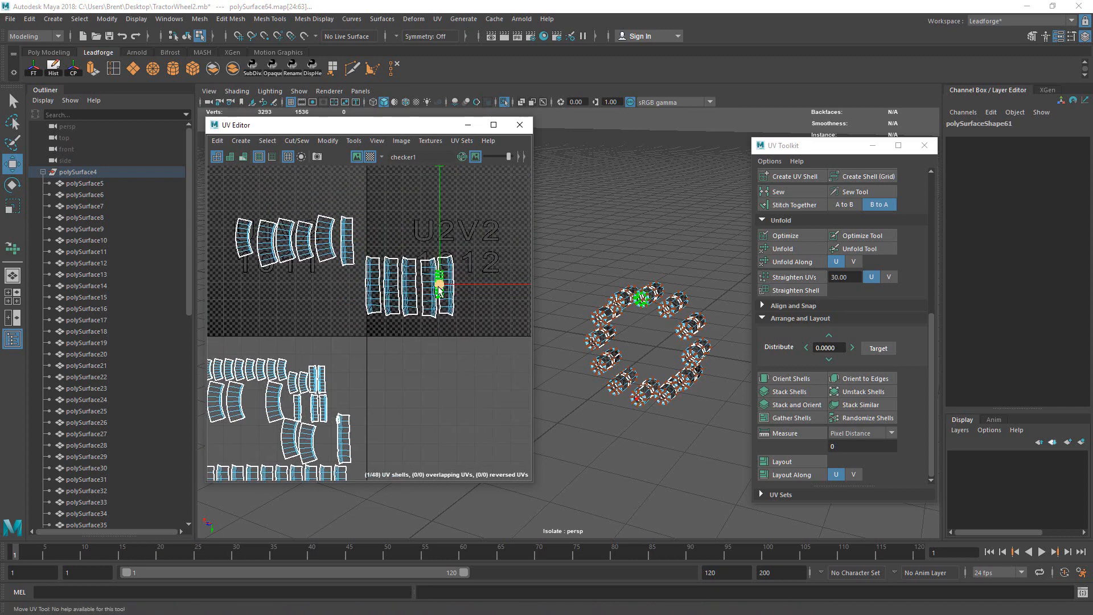
key(r)
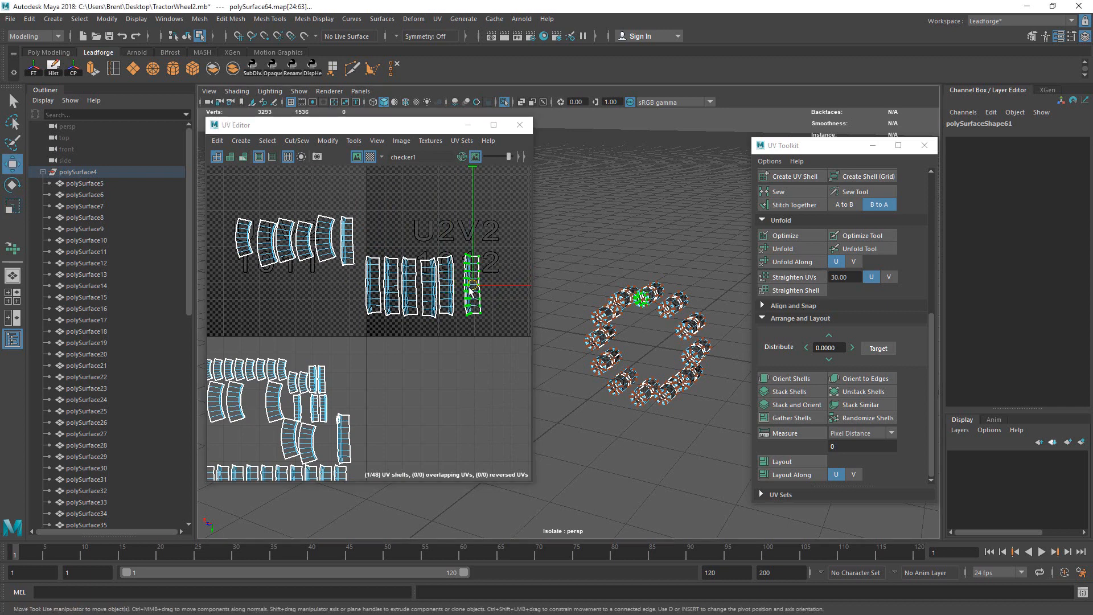
key(w)
drag(471, 291, 466, 290)
click(345, 216)
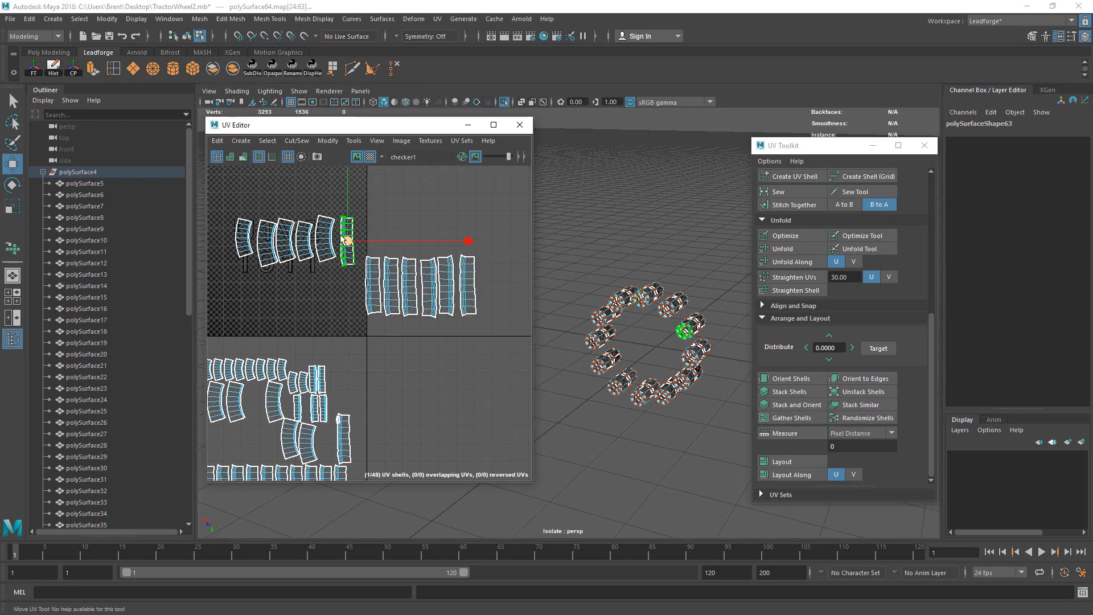
drag(349, 241, 487, 288)
key(r)
key(w)
Step: Move the stacked shells and a stray left shell into the tile beside the others
alt+middle_drag(344, 333, 395, 265)
drag(389, 335, 424, 351)
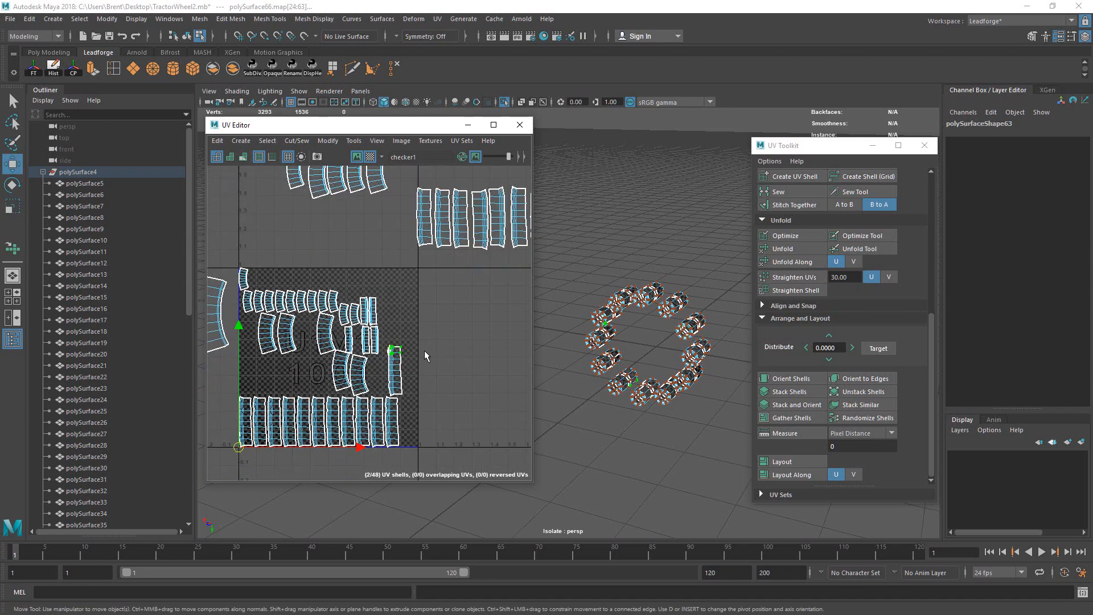
ctrl+right_drag(424, 351, 424, 328)
middle_drag(396, 353, 395, 213)
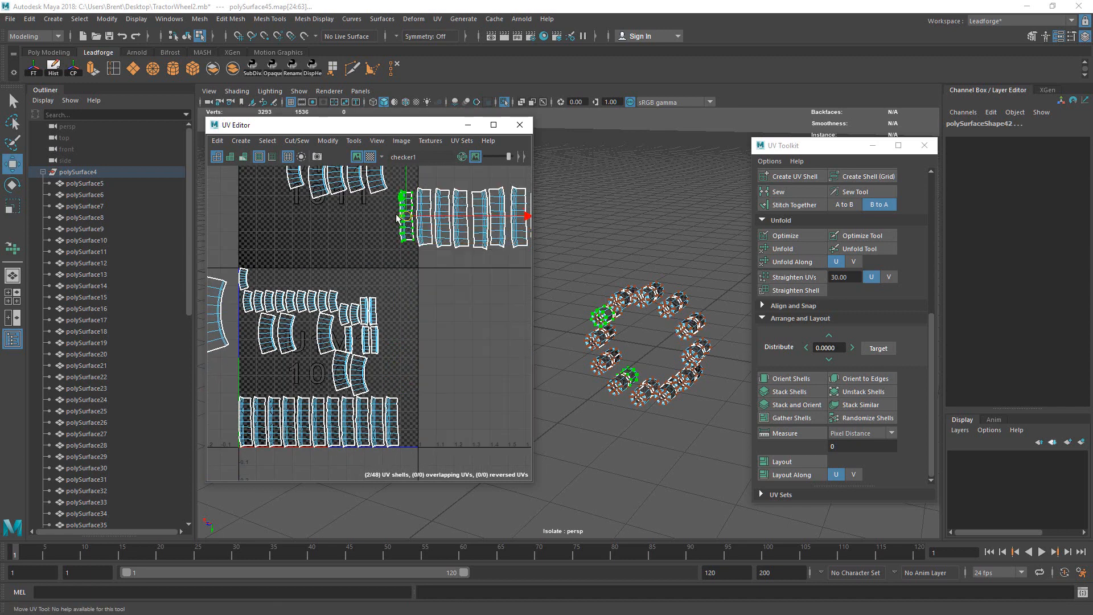
click(340, 373)
alt+middle_drag(251, 310, 307, 337)
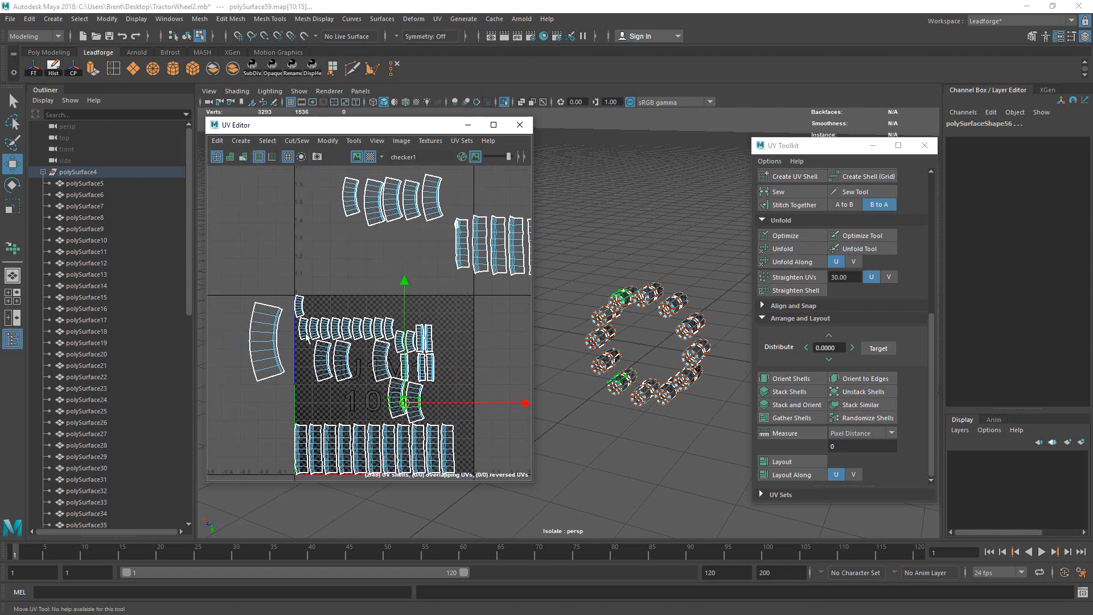
drag(282, 311, 289, 316)
ctrl+right_drag(273, 310, 277, 349)
drag(268, 340, 435, 404)
key(r)
key(w)
alt+right_drag(482, 347, 407, 320)
alt+middle_drag(408, 320, 332, 318)
Step: Select all 48 shells, run Layout to pack them into the 0–1 tile, then deselect
drag(238, 214, 480, 403)
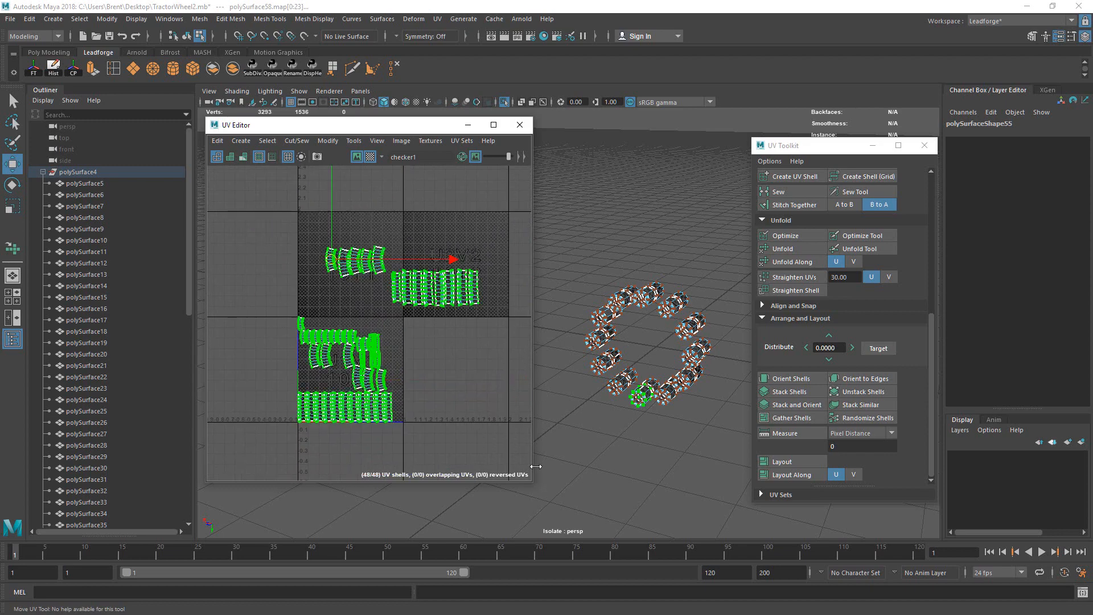
click(796, 461)
alt+right_drag(427, 349, 711, 257)
click(468, 245)
alt+middle_drag(390, 288, 349, 236)
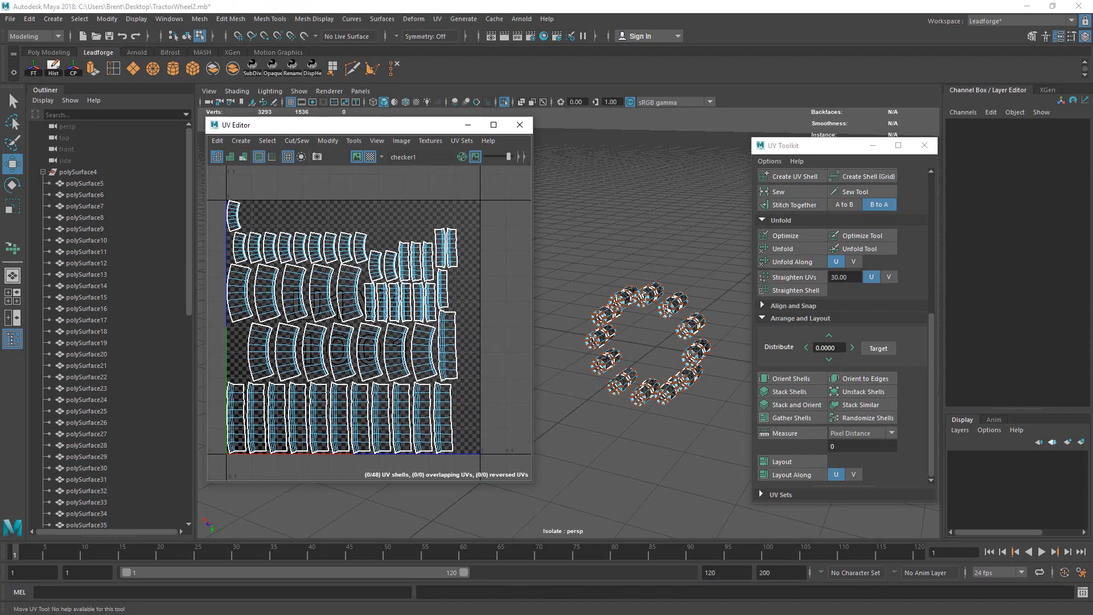
alt+right_drag(665, 307, 700, 293)
alt+middle_drag(660, 303, 605, 316)
alt+drag(592, 323, 645, 304)
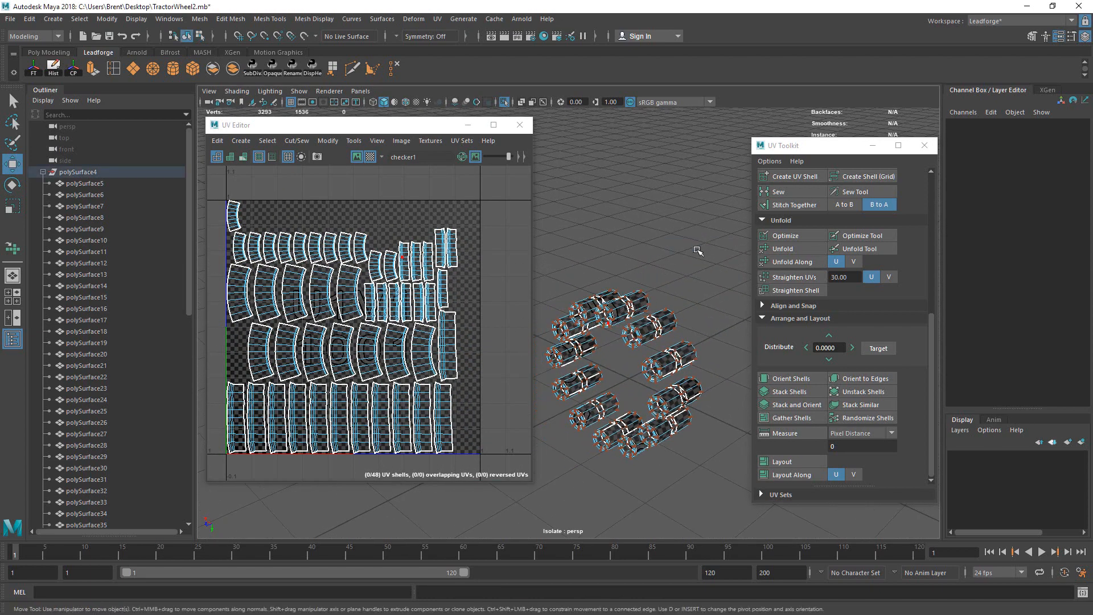
Step: Return to object mode and move the UV Editor window aside to uncover the bolts
right_drag(609, 322, 698, 251)
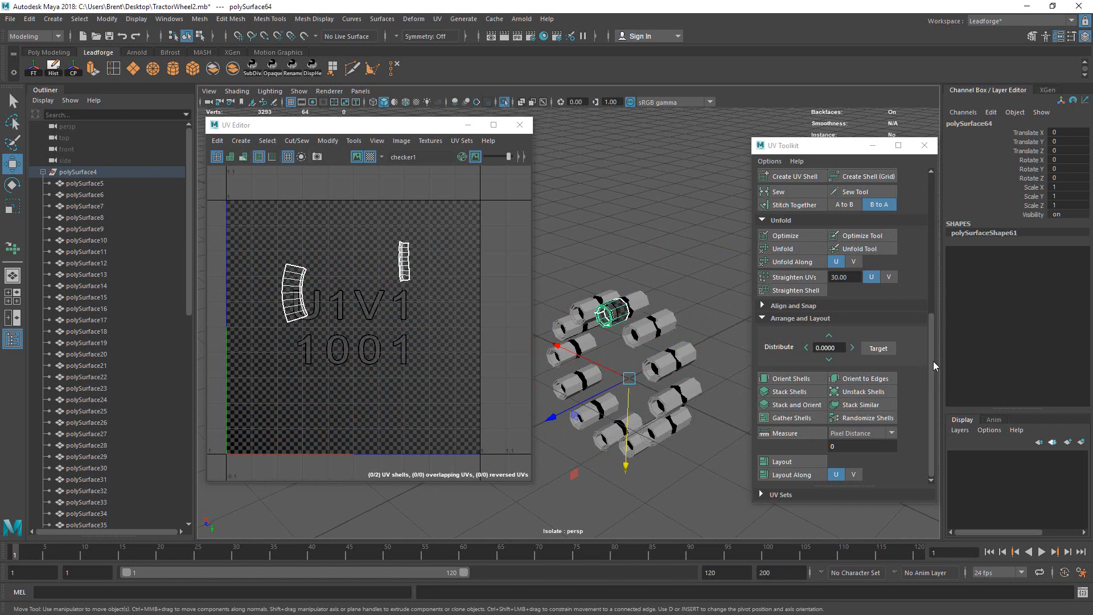
scroll(934, 364, up, 6)
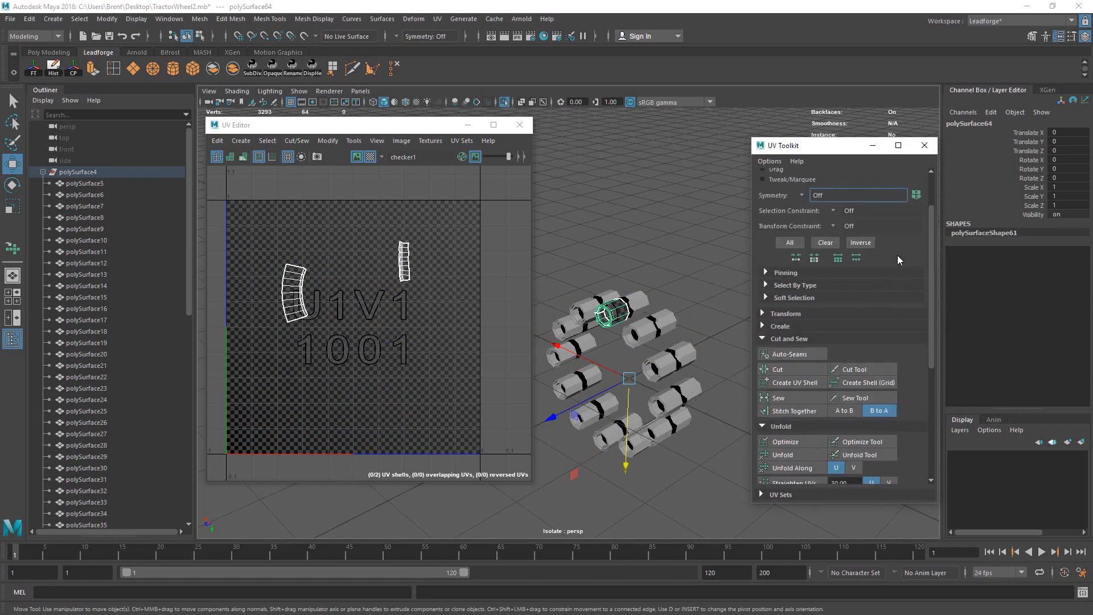
scroll(897, 256, down, 6)
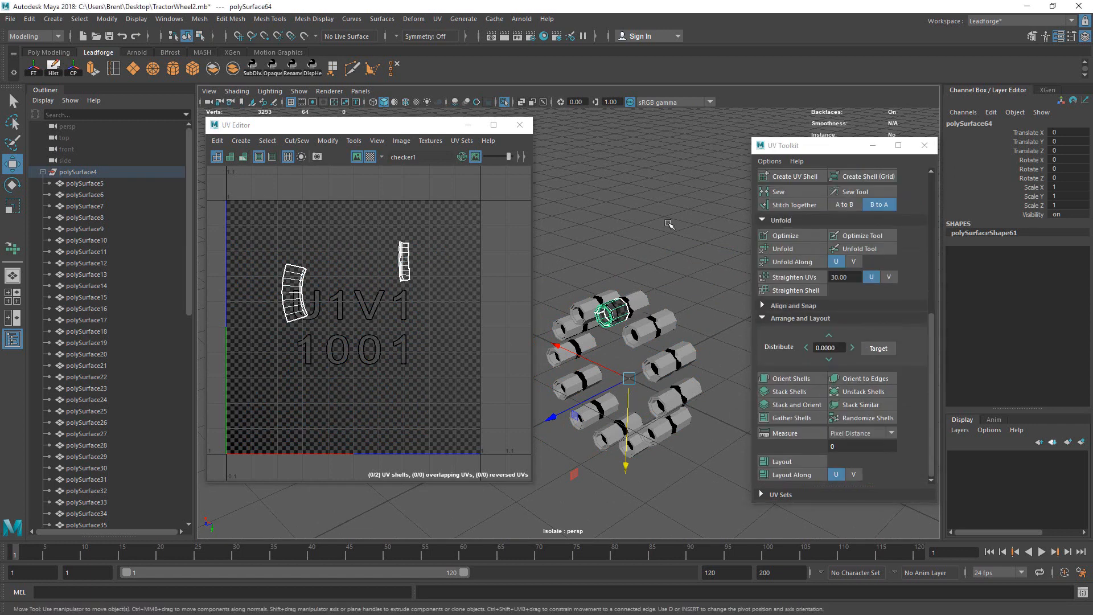
drag(423, 130, 655, 142)
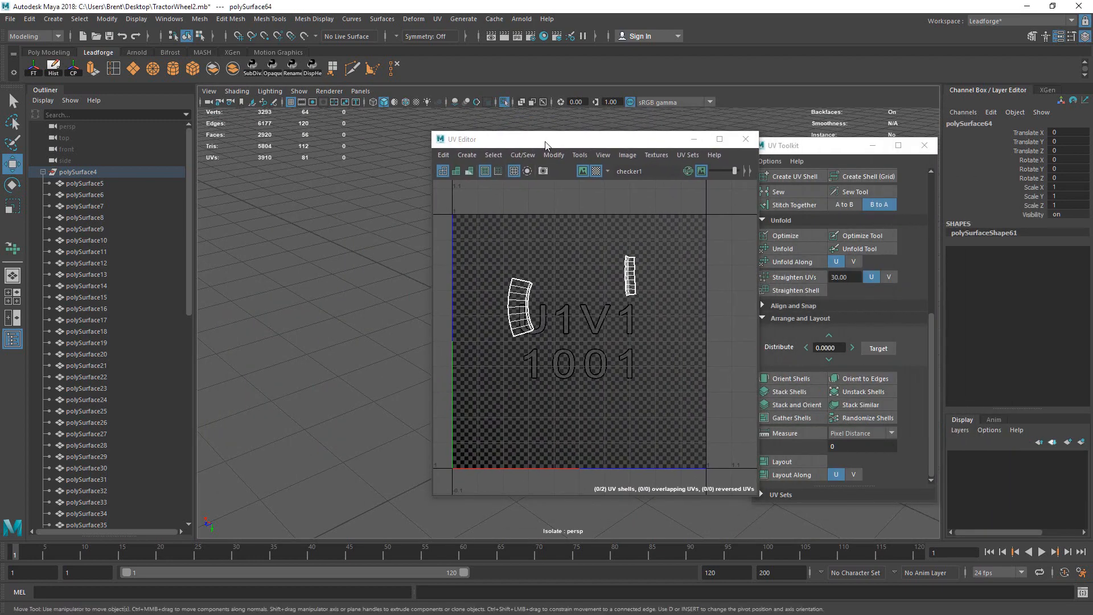
drag(472, 131, 584, 117)
click(511, 103)
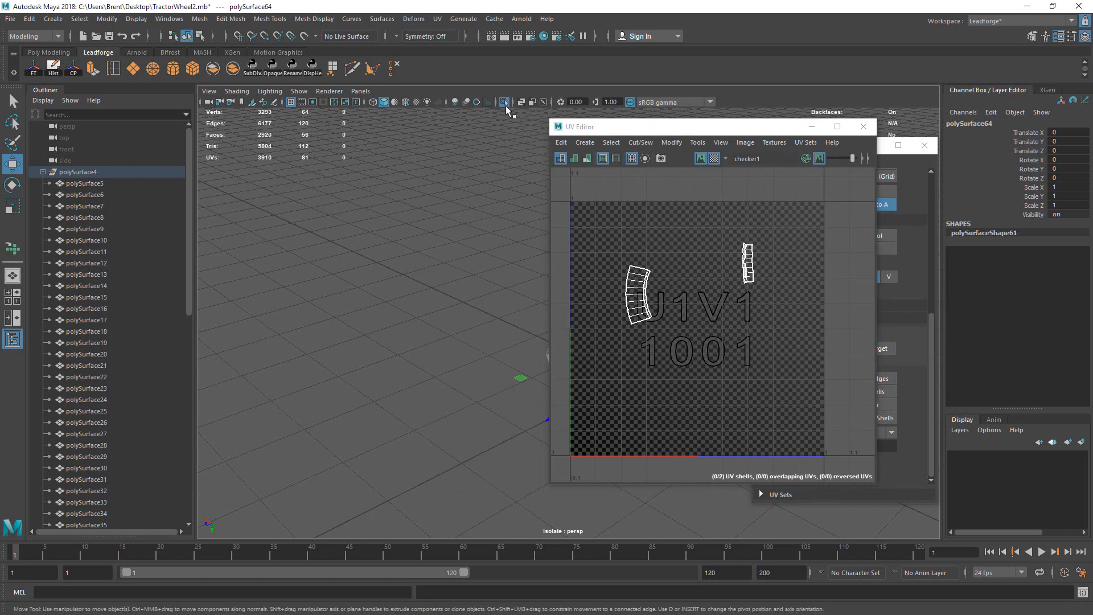
drag(598, 126, 762, 134)
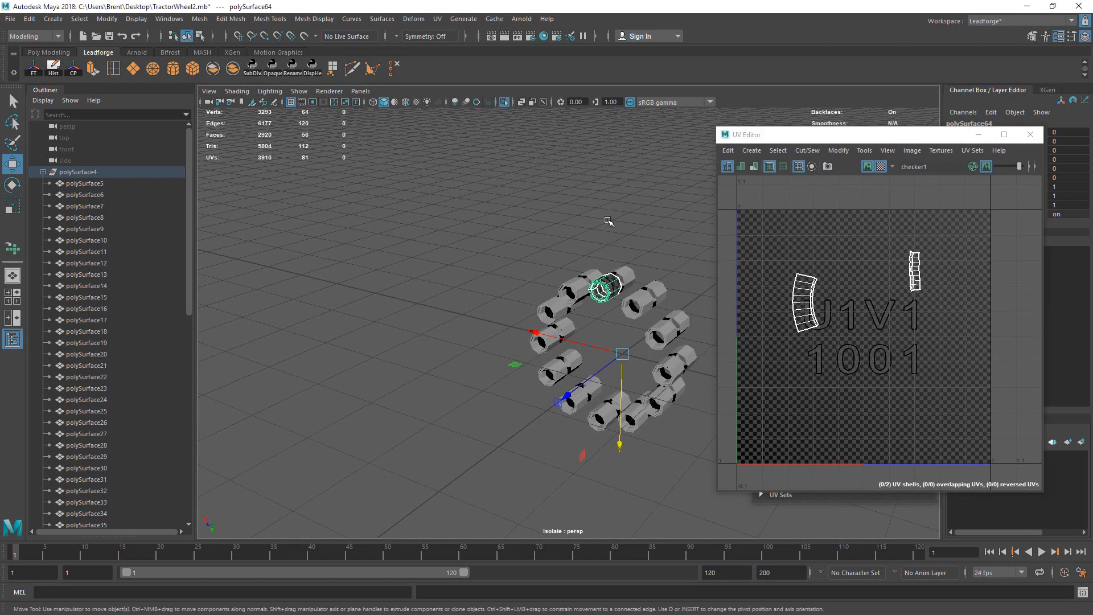
Step: Deselect the bolt, turn off Isolate Select, and frame the whole tractor wheel
alt+middle_drag(608, 198, 515, 202)
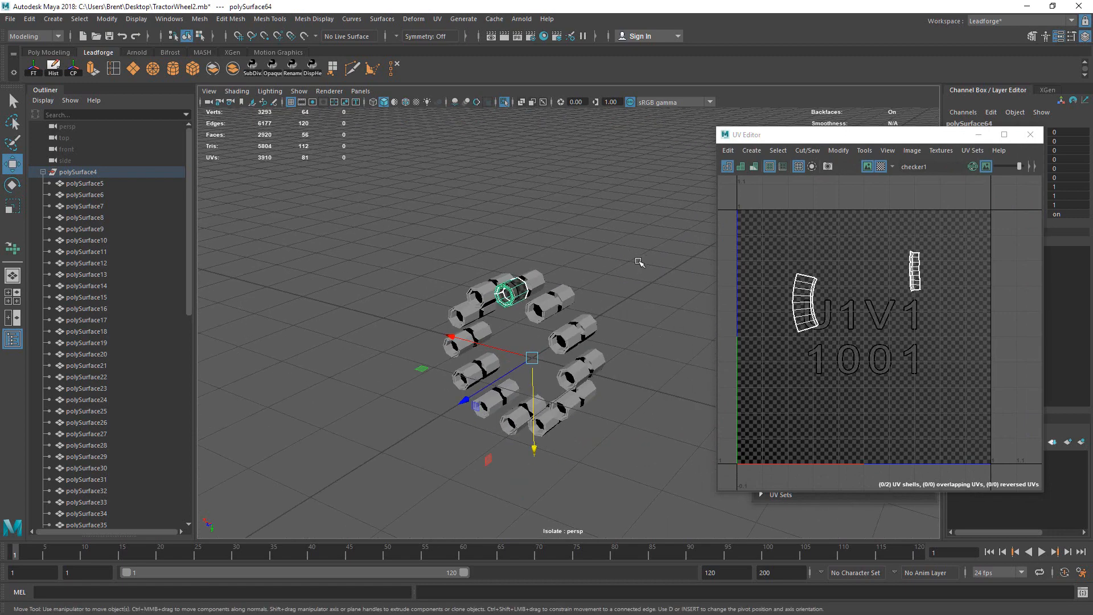
right_click(606, 234)
key(q)
click(599, 221)
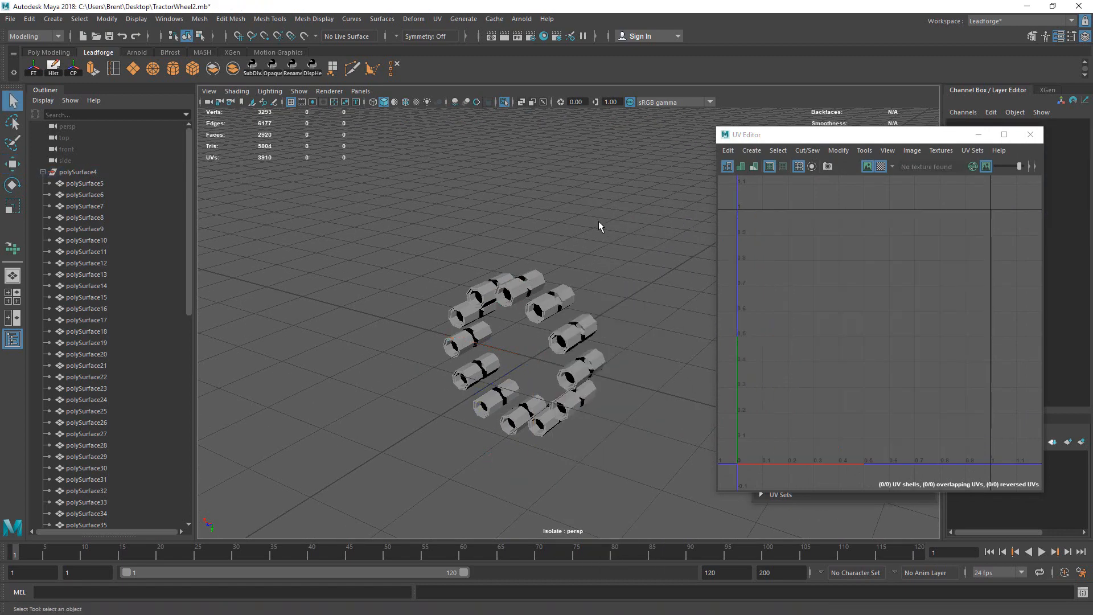
click(505, 103)
alt+right_drag(422, 128, 372, 288)
alt+drag(373, 288, 546, 226)
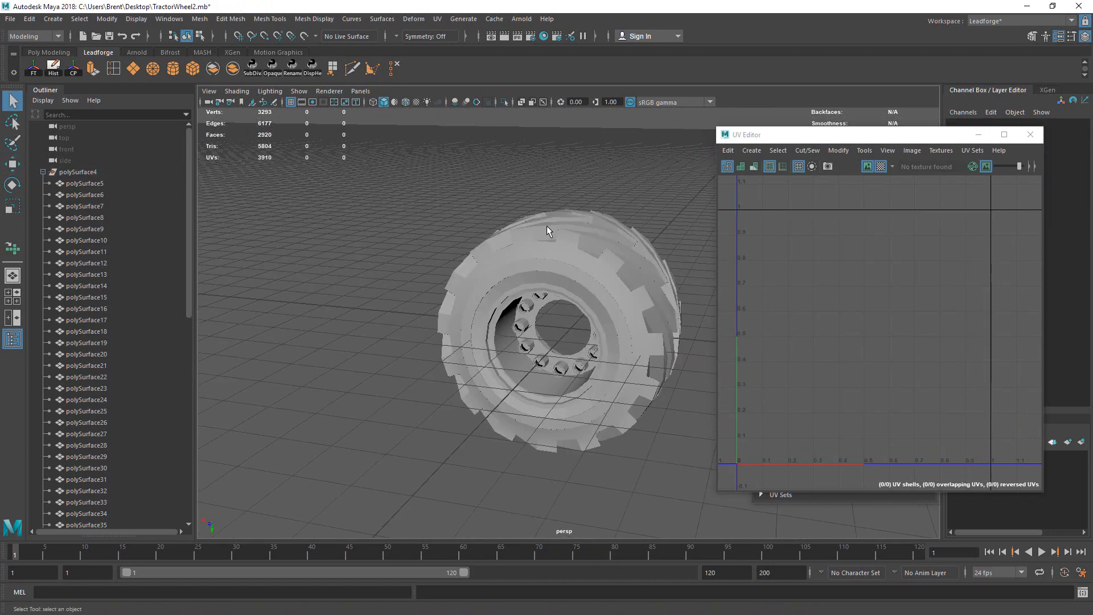
Step: Select all wheel parts and shrink the rectangular strip UV shell uniformly
drag(412, 172, 735, 493)
scroll(860, 292, down, 5)
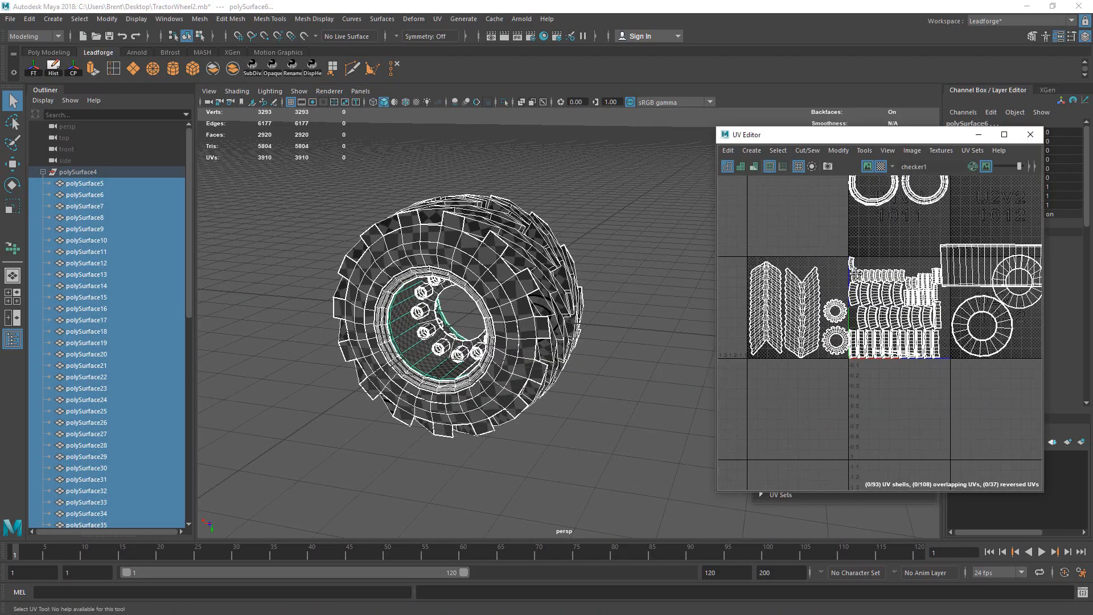
right_drag(886, 248, 900, 246)
alt+middle_drag(855, 255, 852, 287)
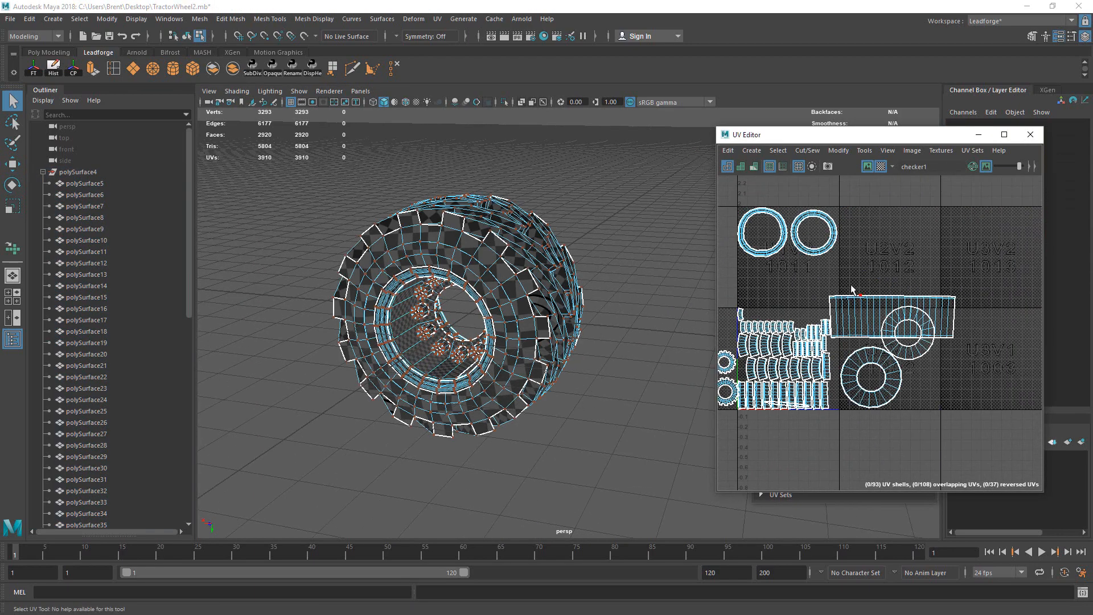
drag(852, 287, 876, 304)
ctrl+right_drag(851, 269, 898, 311)
key(e)
key(r)
drag(893, 317, 882, 289)
key(w)
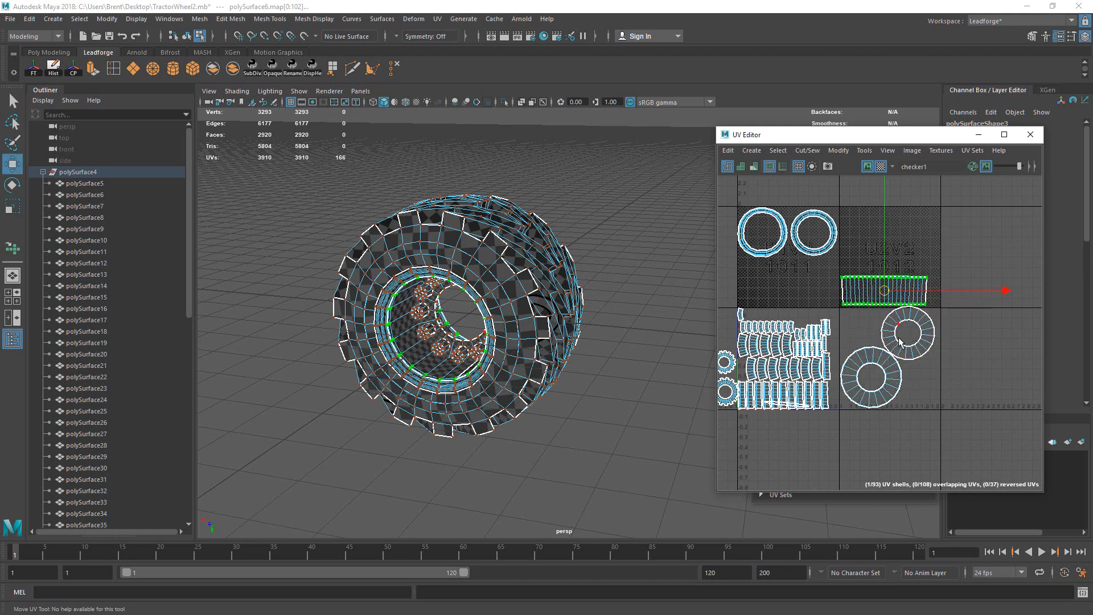
Step: Select both ring shells with the strip and pack them together with Layout
drag(871, 331, 916, 372)
shift+drag(751, 218, 873, 290)
drag(870, 127, 612, 137)
drag(838, 148, 963, 133)
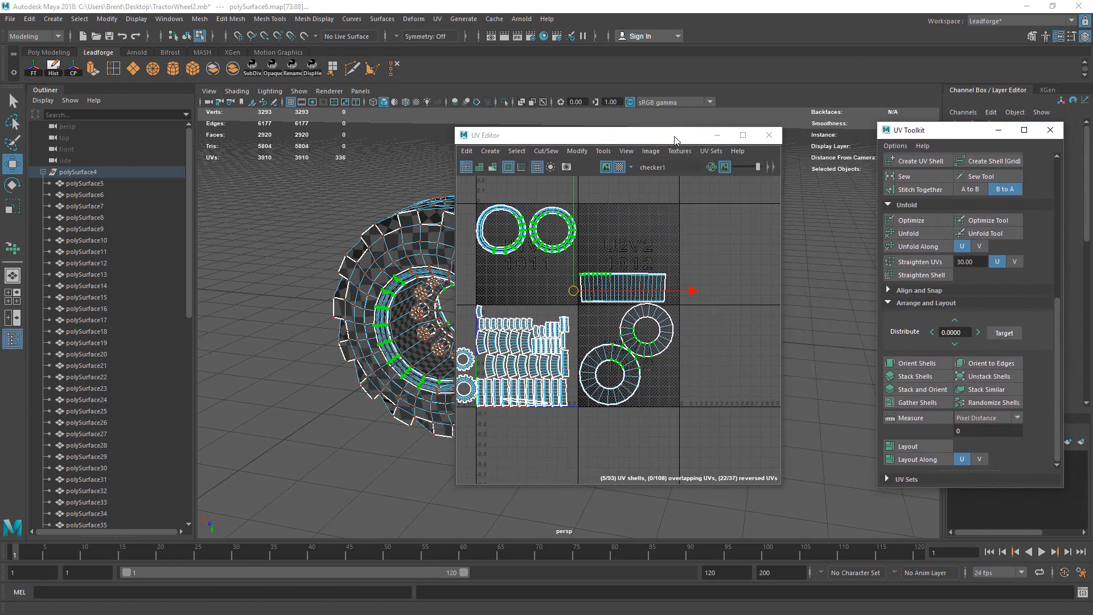
drag(673, 136, 766, 122)
click(917, 442)
Step: Shift the packed shells one tile right, by 1.0, into UDIM 1002
alt+middle_drag(716, 322, 814, 322)
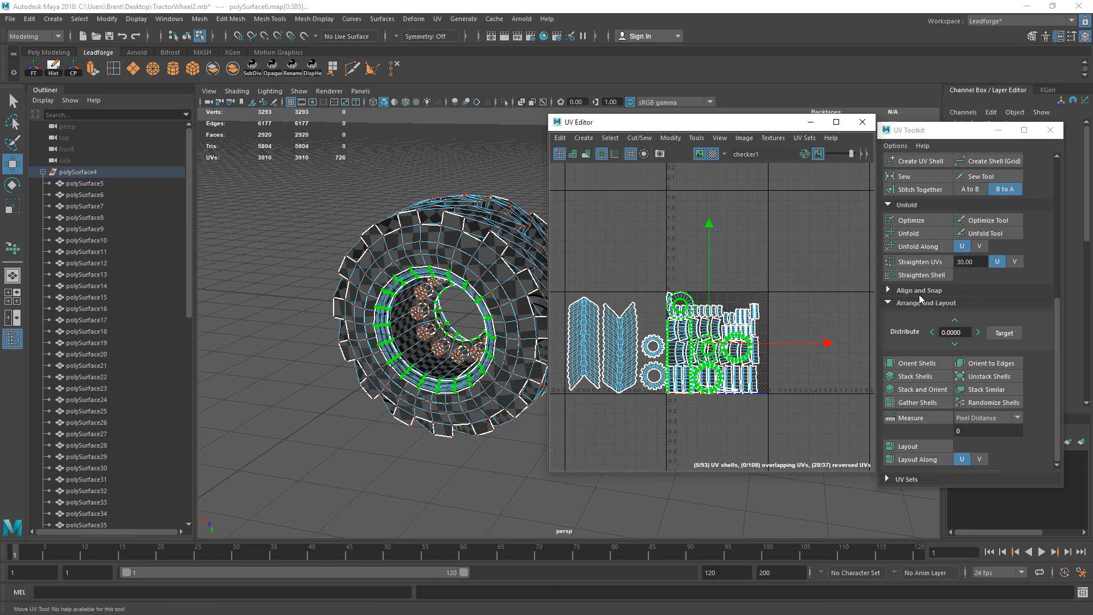
drag(1057, 306, 1010, 214)
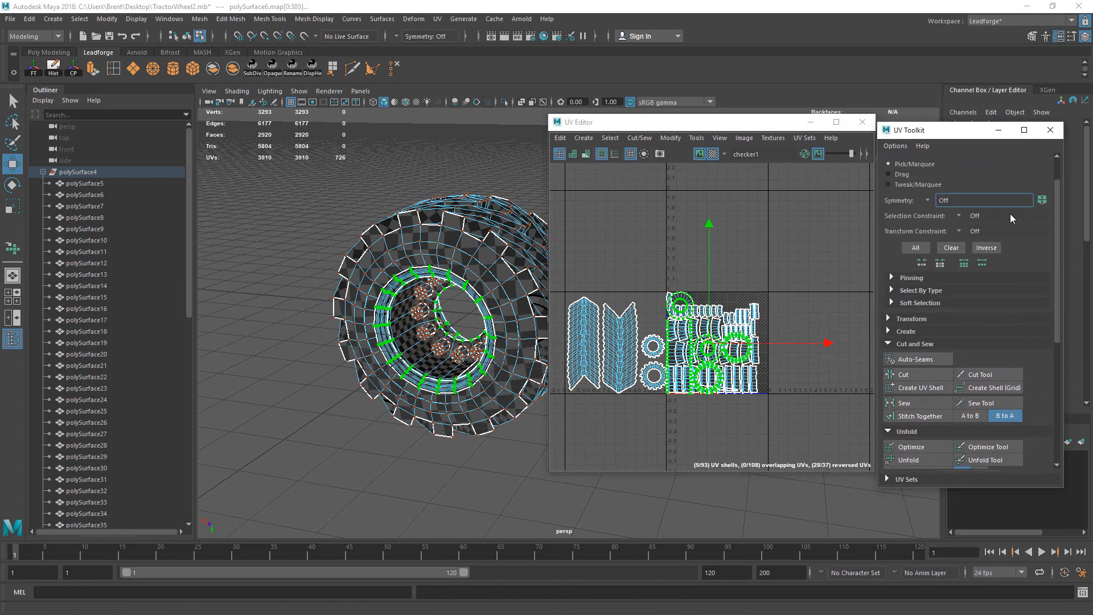
click(909, 320)
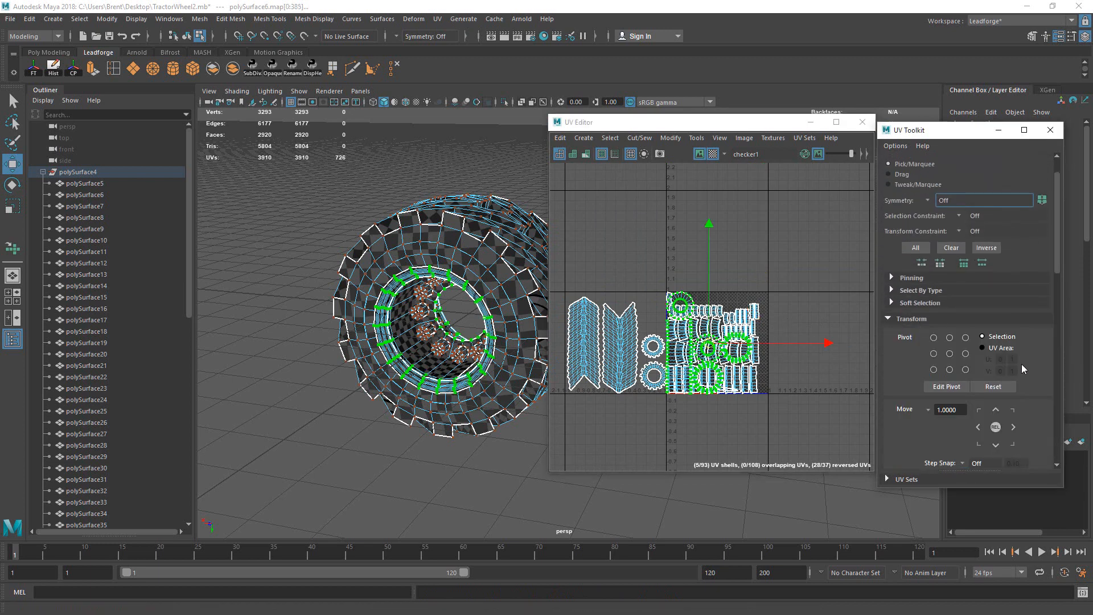
click(1013, 428)
alt+middle_drag(708, 339, 678, 315)
alt+right_drag(678, 315, 815, 357)
Step: Inspect the layout, undo an accidental UV move, and return to object mode
click(785, 350)
click(786, 352)
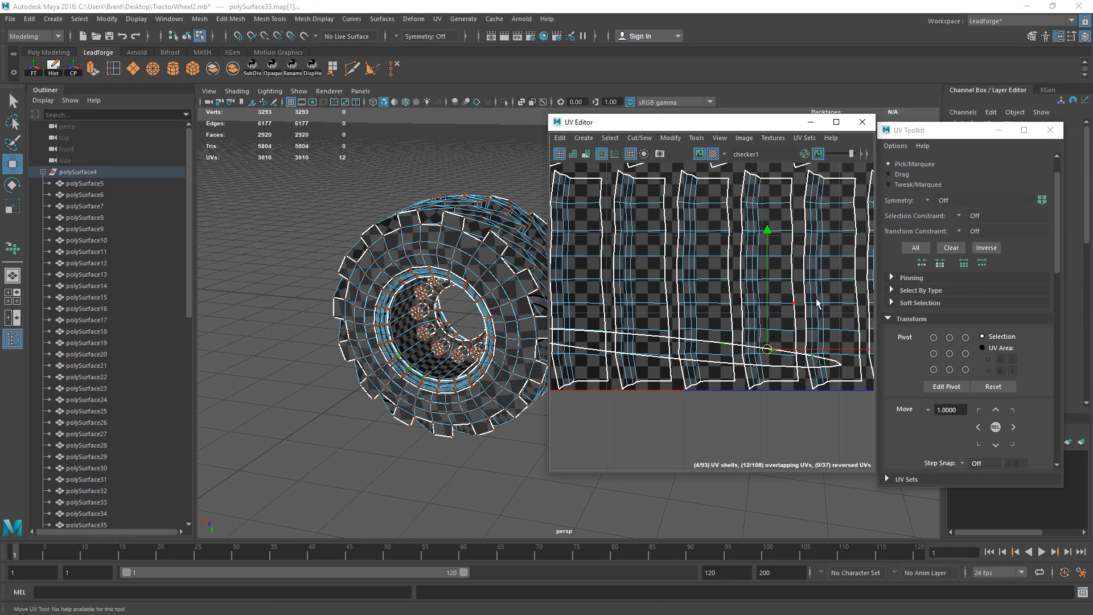
alt+right_drag(818, 303, 695, 334)
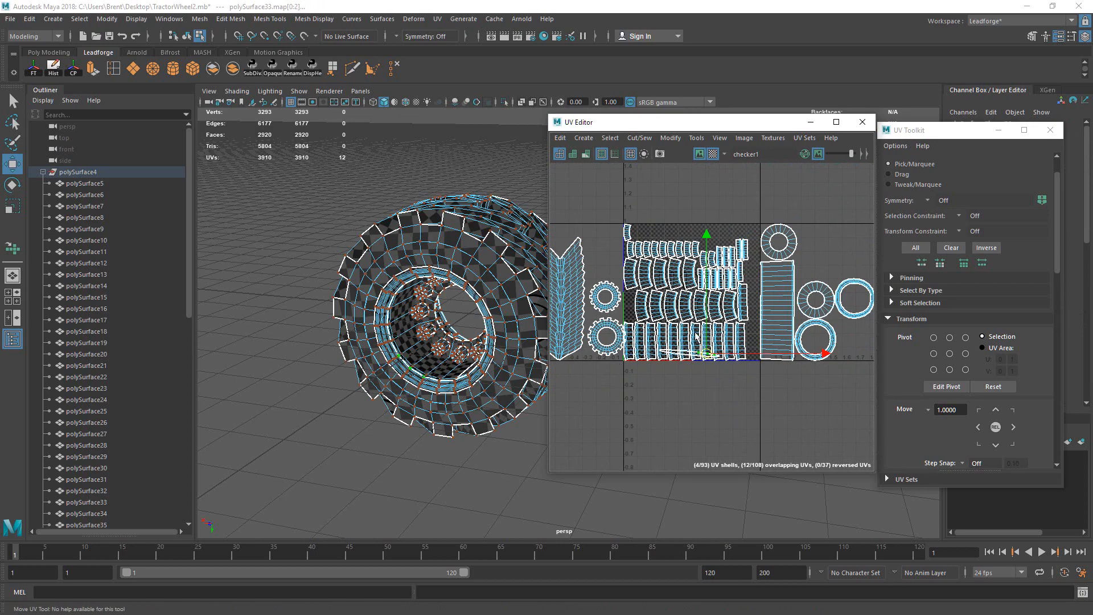
drag(706, 358, 842, 257)
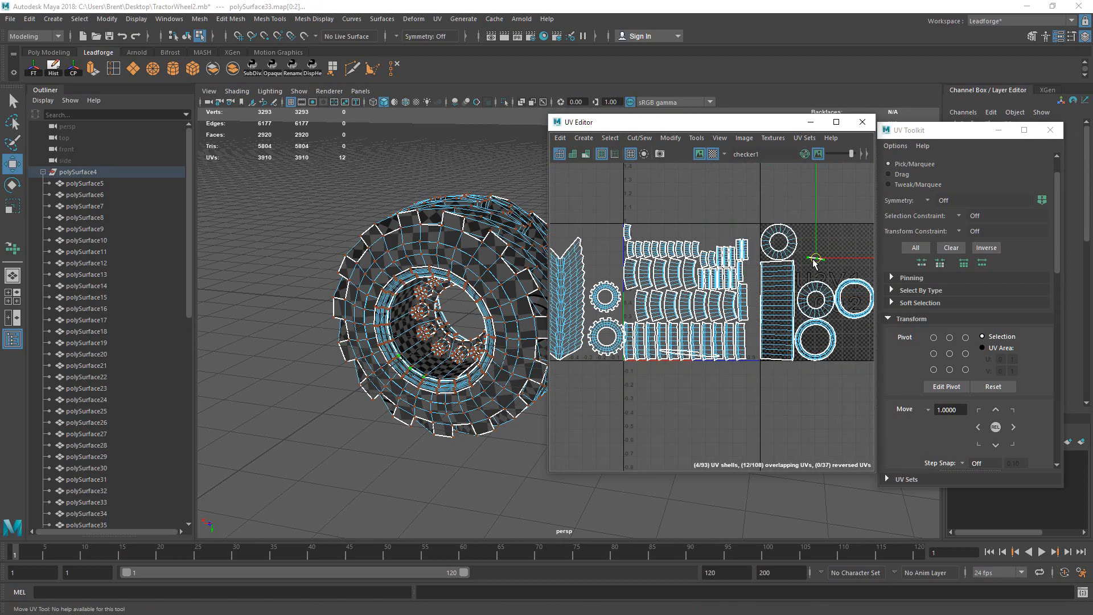
key(ctrl+z)
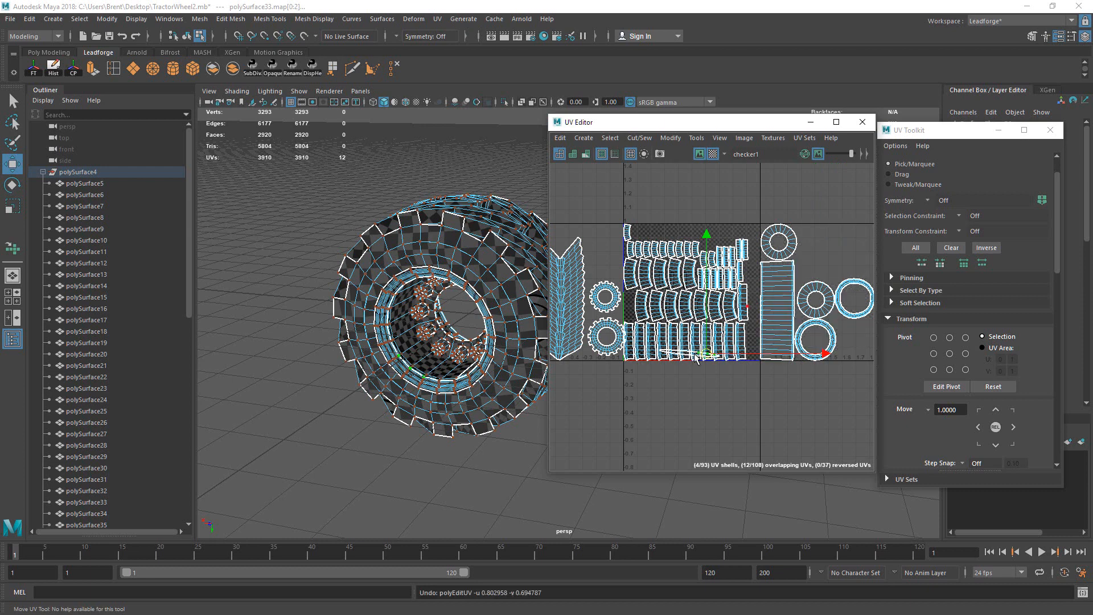
right_click(790, 326)
right_drag(829, 301, 788, 323)
key(F8)
Step: Select the rim, hub and tread pieces in object mode
key(q)
click(395, 348)
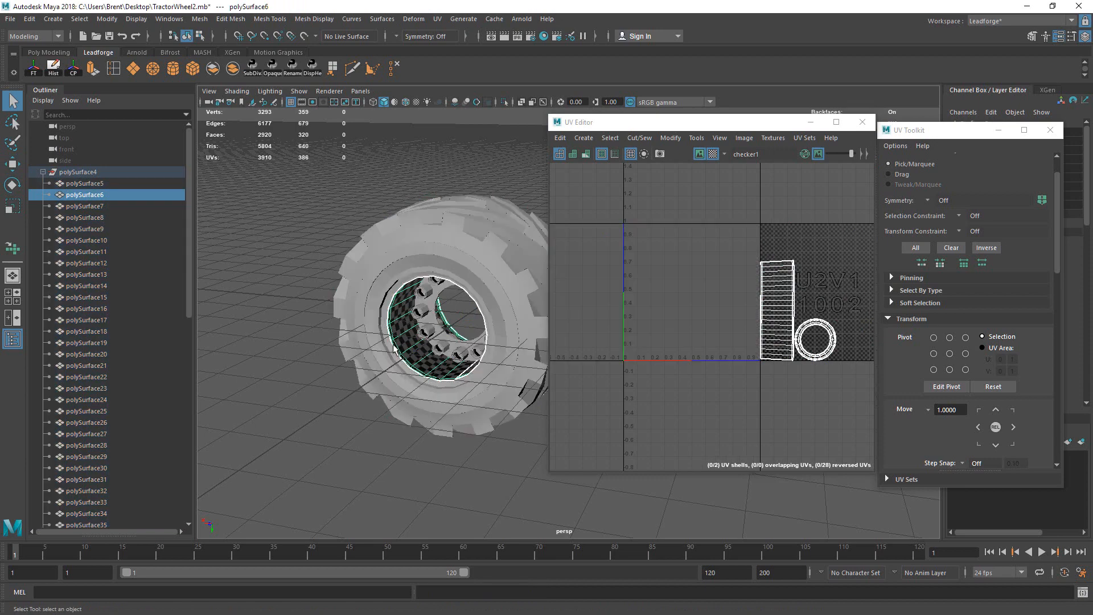
click(395, 356)
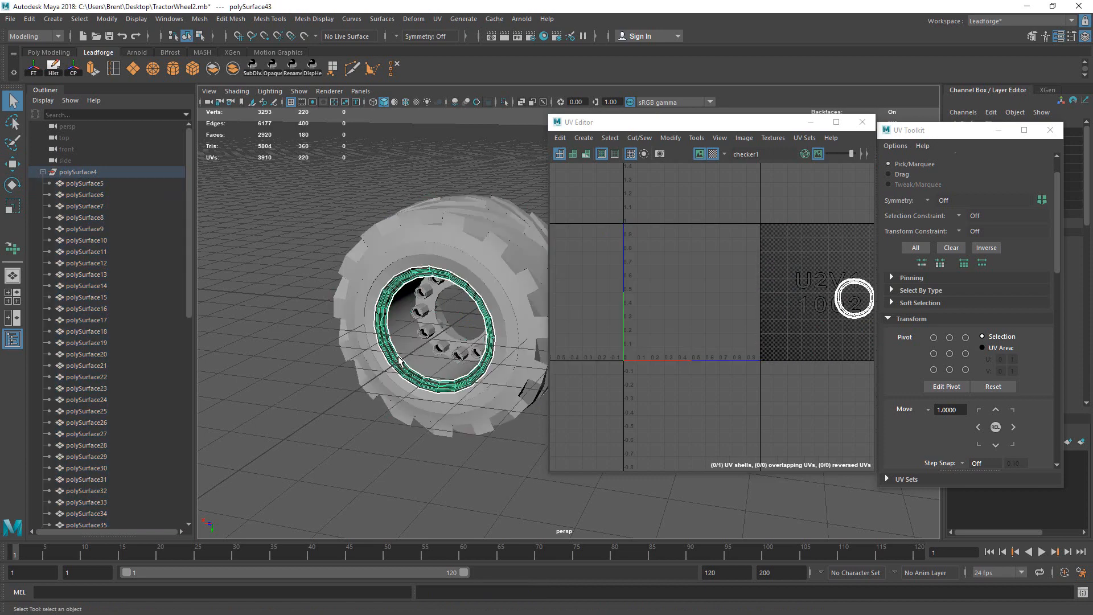
click(455, 342)
alt+drag(455, 342, 477, 300)
click(510, 263)
alt+drag(510, 264, 482, 331)
scroll(469, 322, up, 3)
click(470, 321)
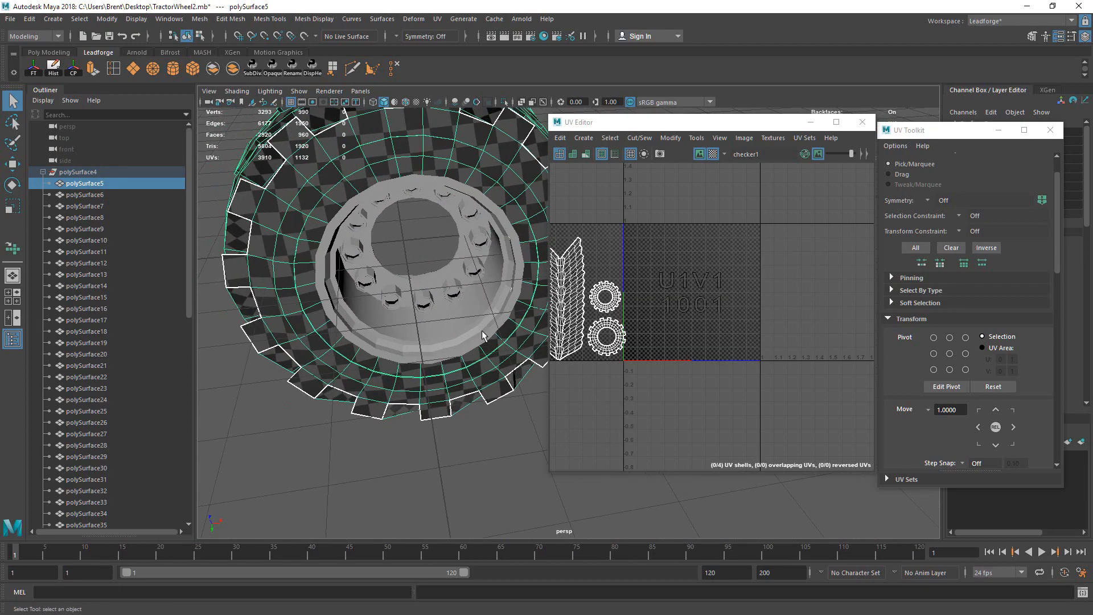
drag(410, 259, 429, 439)
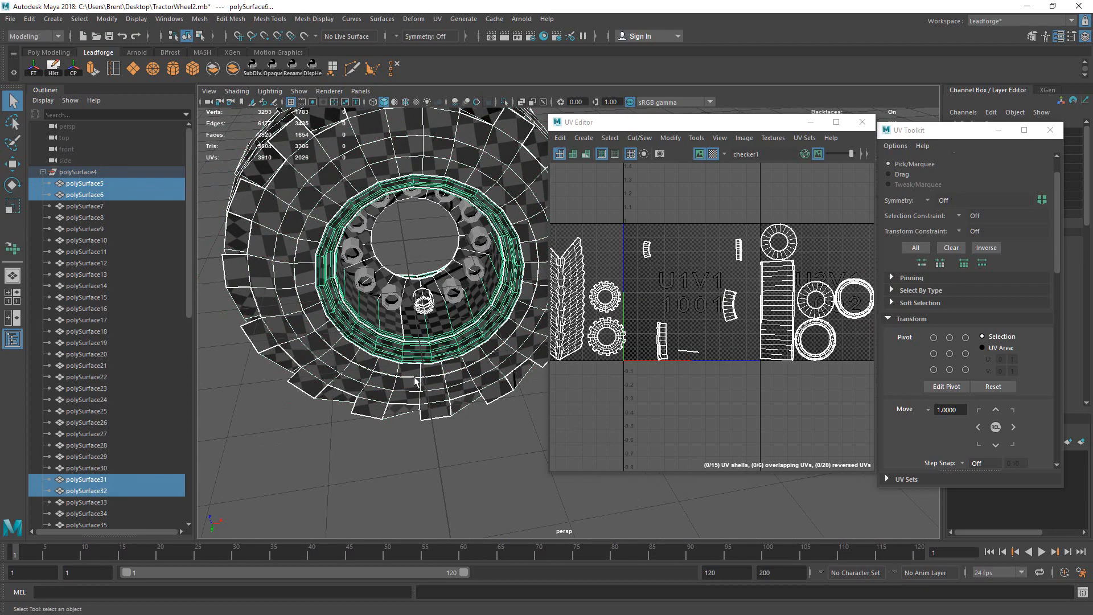
Step: Select and frame the UVs on the thin strip shell
alt+right_drag(673, 341, 1041, 288)
right_drag(729, 343, 801, 346)
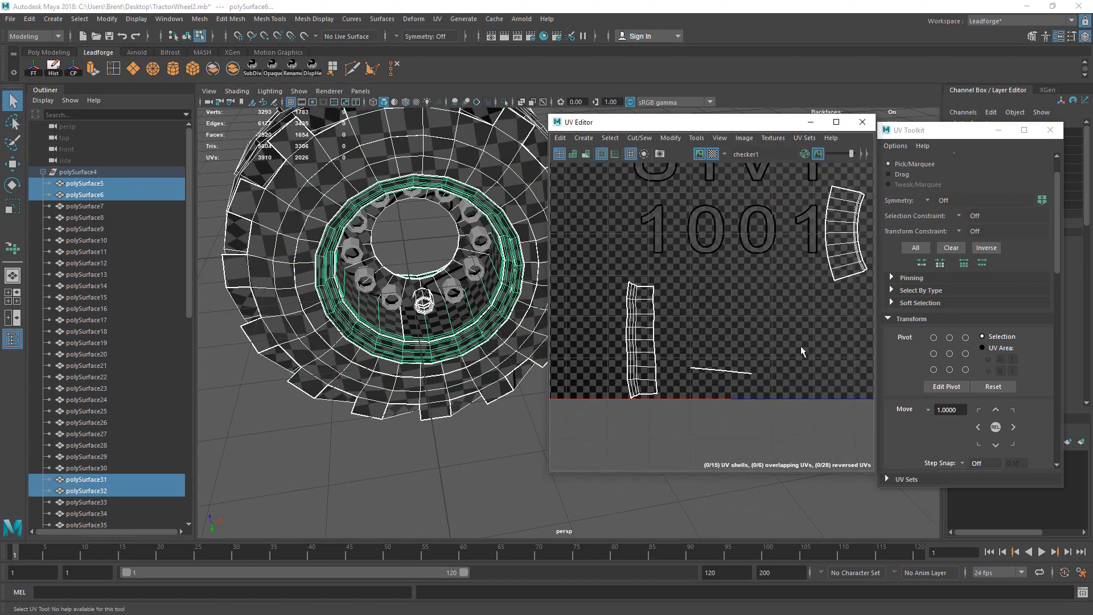
drag(669, 350, 795, 396)
key(f)
alt+drag(449, 324, 754, 329)
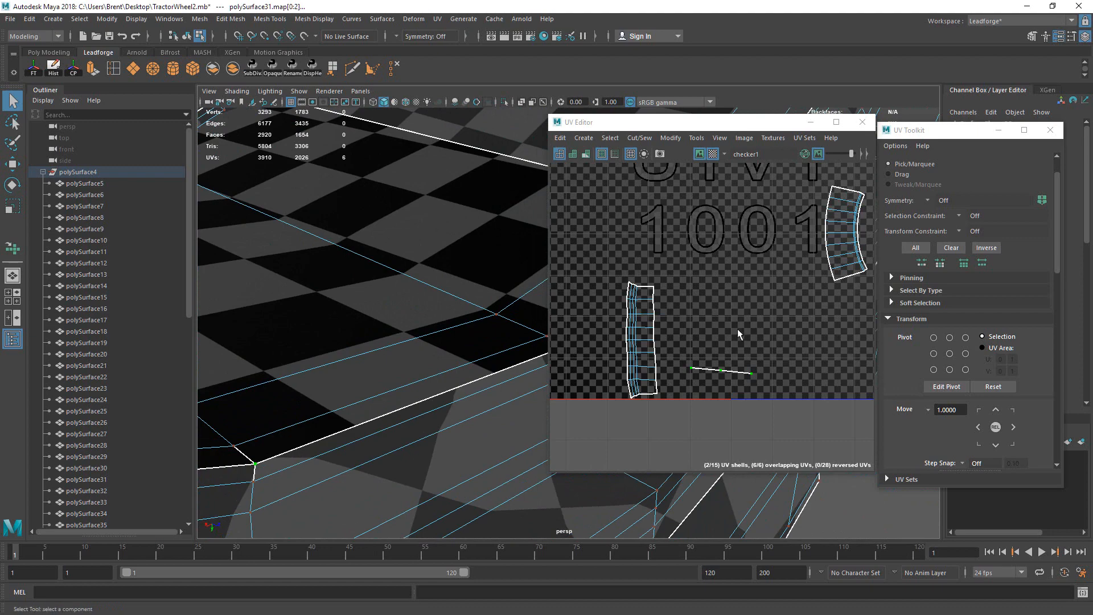
alt+drag(441, 383, 394, 366)
Step: Back in object mode, pick among the rim pieces polySurface6 and polySurface43
right_click(392, 359)
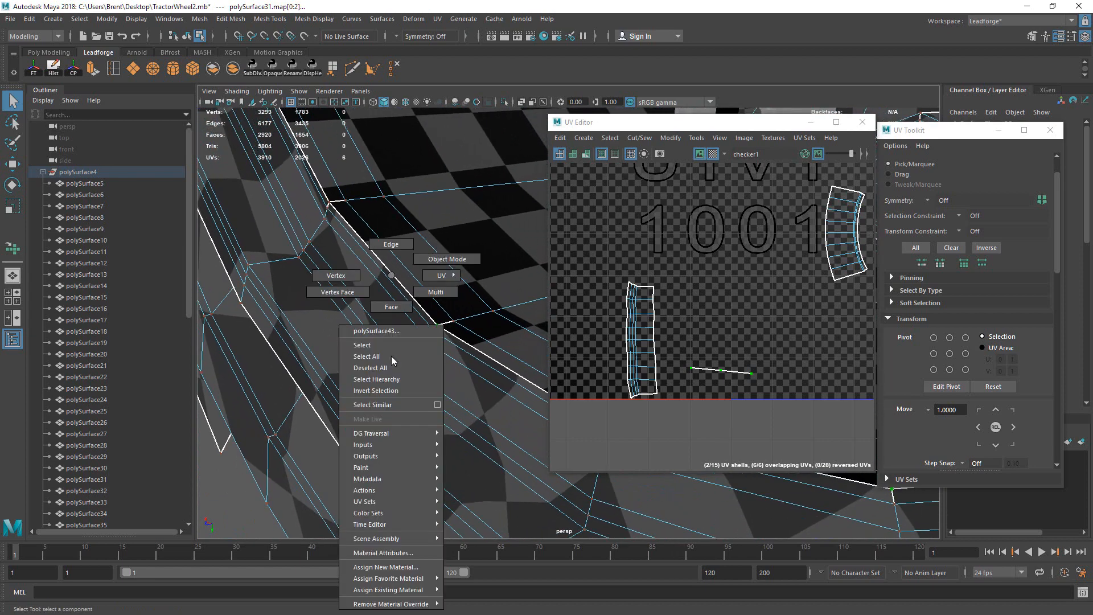
click(444, 259)
click(452, 310)
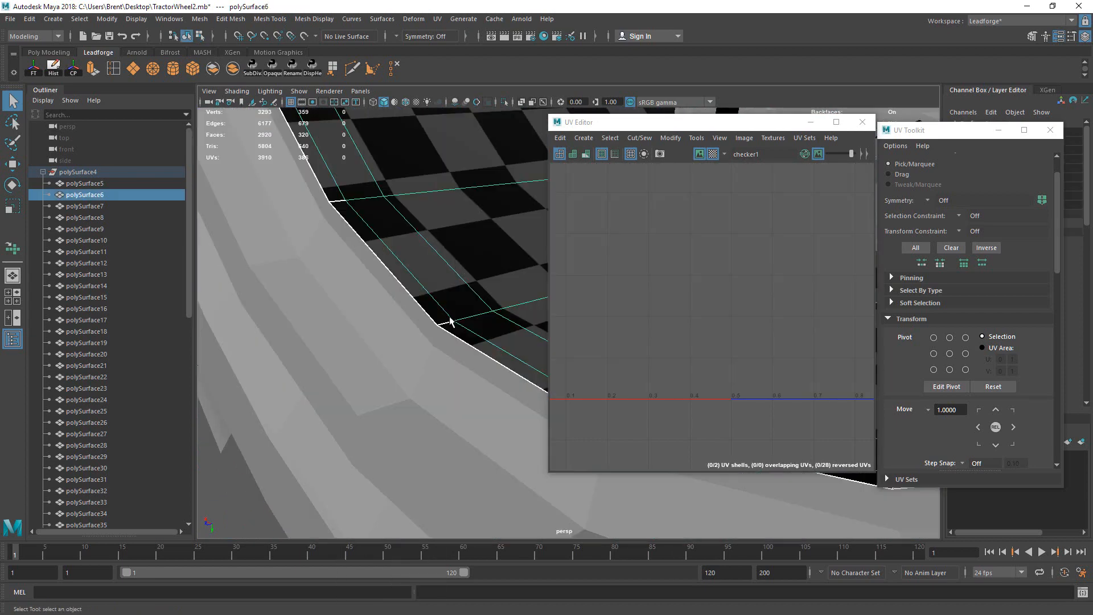
click(436, 337)
click(457, 323)
alt+drag(457, 320, 515, 397)
click(498, 357)
click(502, 360)
click(511, 371)
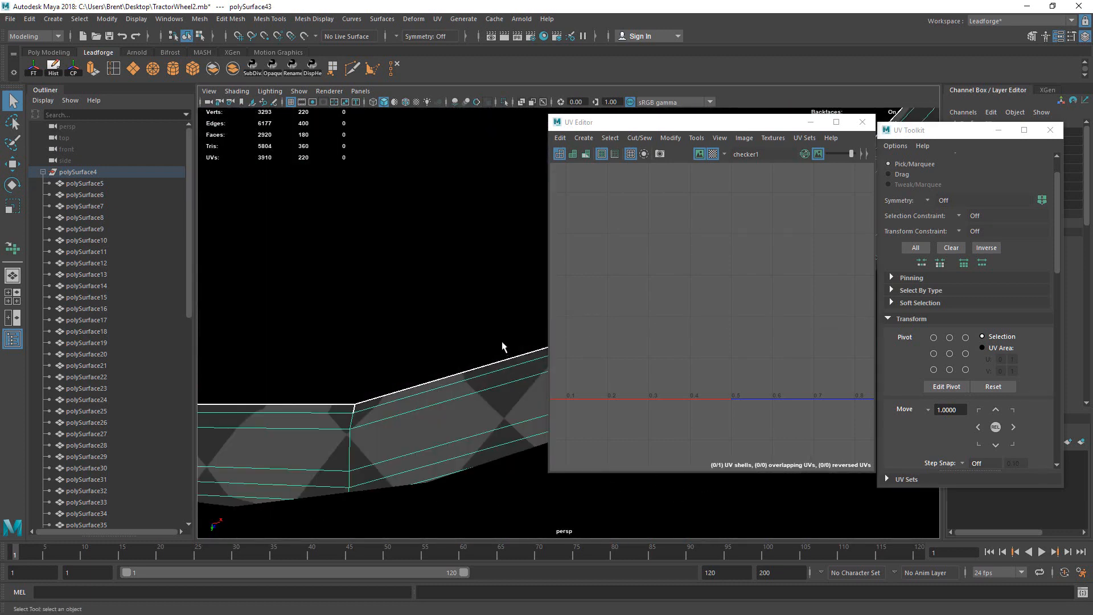
drag(502, 341, 514, 373)
alt+right_drag(502, 342, 443, 354)
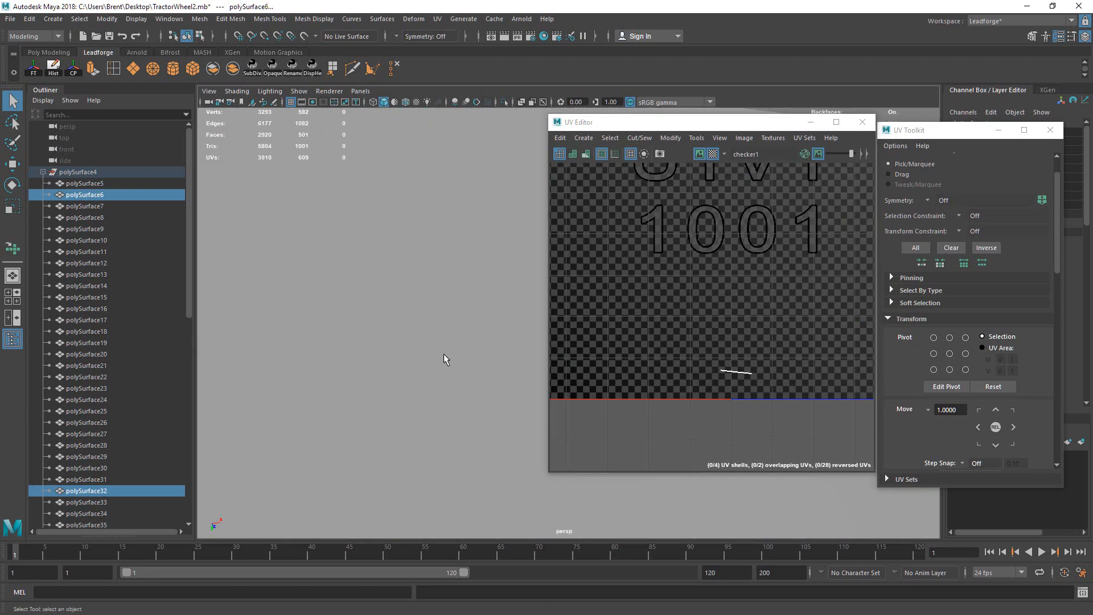
alt+drag(443, 353, 311, 383)
Step: Select polySurface6, hide it, and create the empty group null1
click(480, 424)
click(493, 346)
click(511, 364)
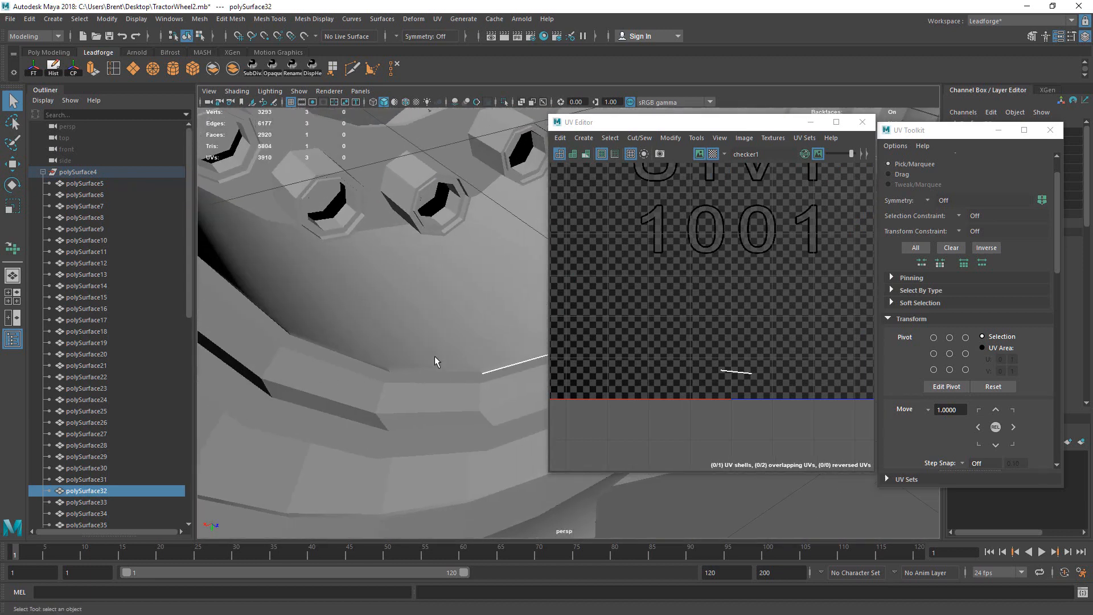
click(485, 345)
alt+drag(485, 345, 493, 387)
key(ctrl+h)
key(ctrl+g)
Step: Select the wheel hub and outer tire and hide them
alt+drag(444, 361, 435, 301)
right_drag(403, 276, 446, 260)
click(411, 278)
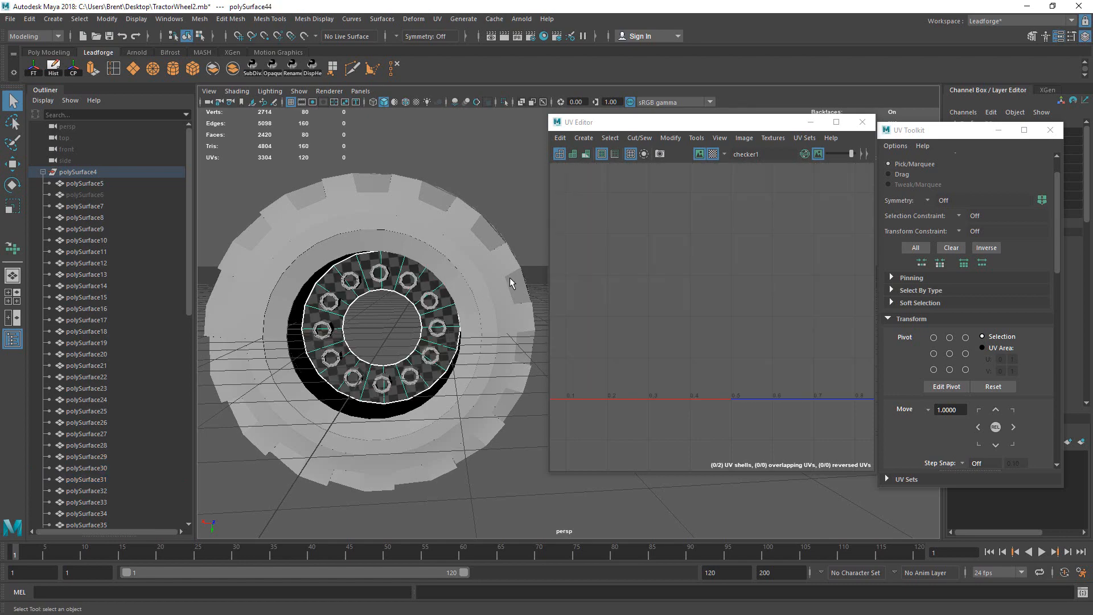
click(510, 283)
key(ctrl+h)
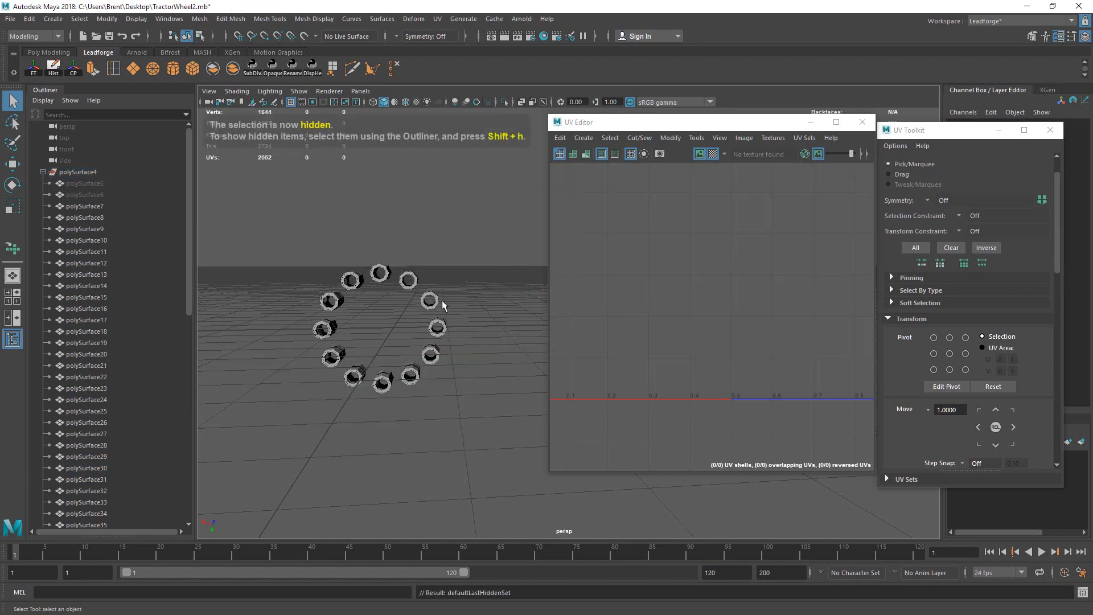
Step: Delete the 36 small stray meshes, then select the polySurface4 group
alt+drag(472, 281, 460, 412)
alt+drag(439, 269, 419, 251)
drag(473, 404, 473, 405)
alt+drag(480, 239, 500, 238)
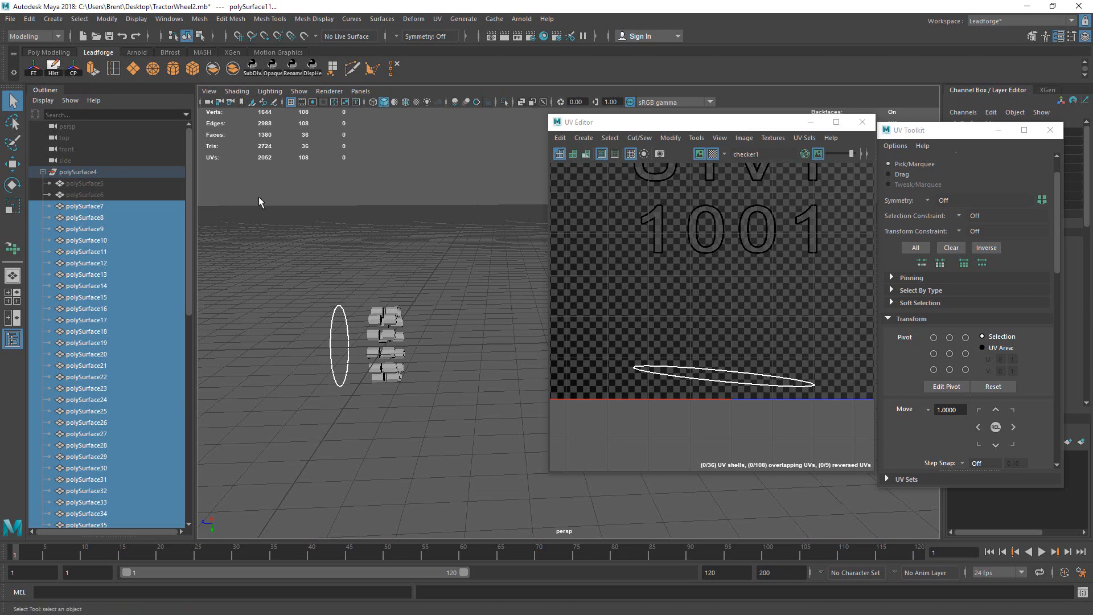
key(Delete)
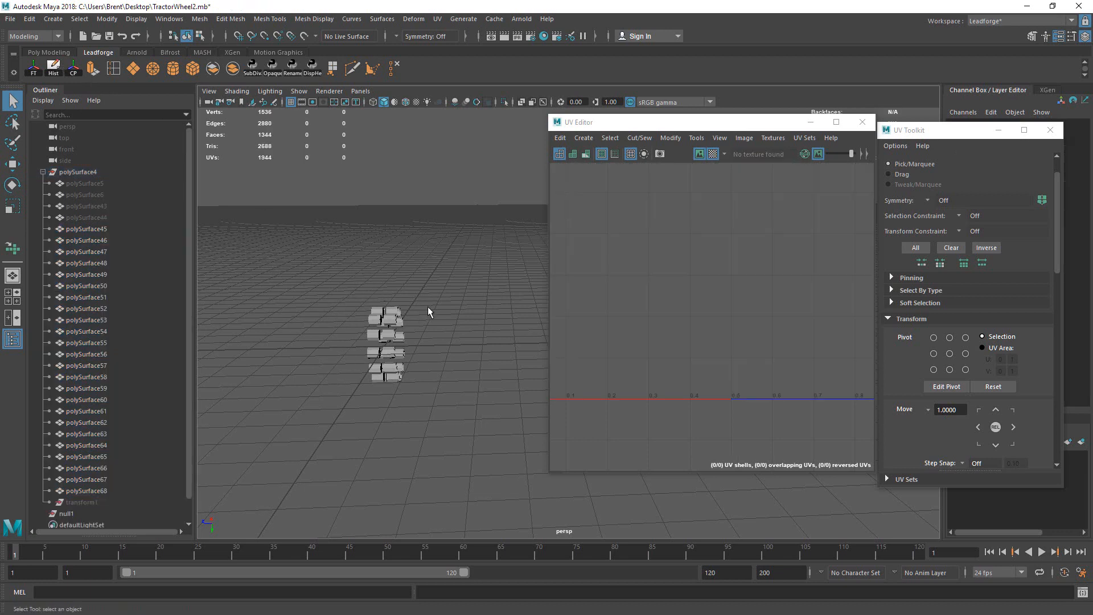
click(80, 172)
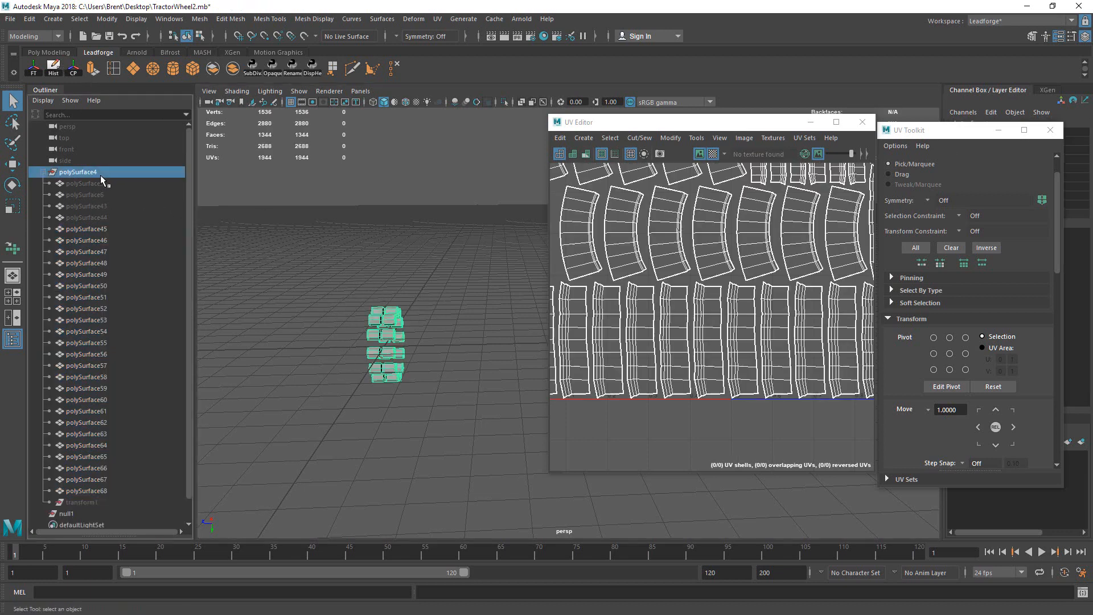
Step: Unhide the hidden tire parts, including polySurface6 and polySurface43
key(ctrl+shift+h)
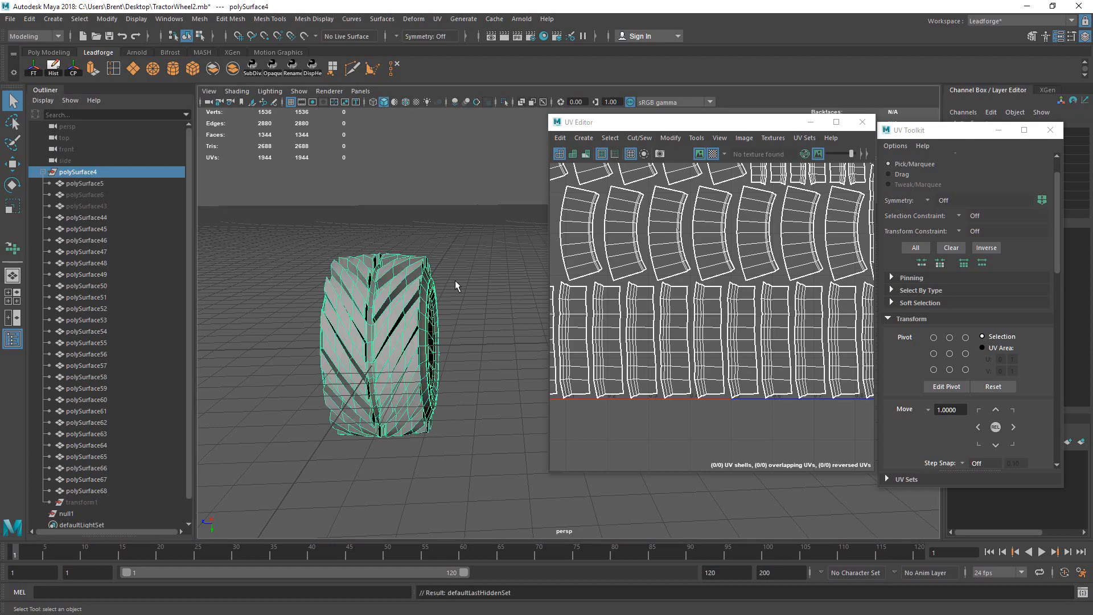
alt+drag(455, 280, 433, 258)
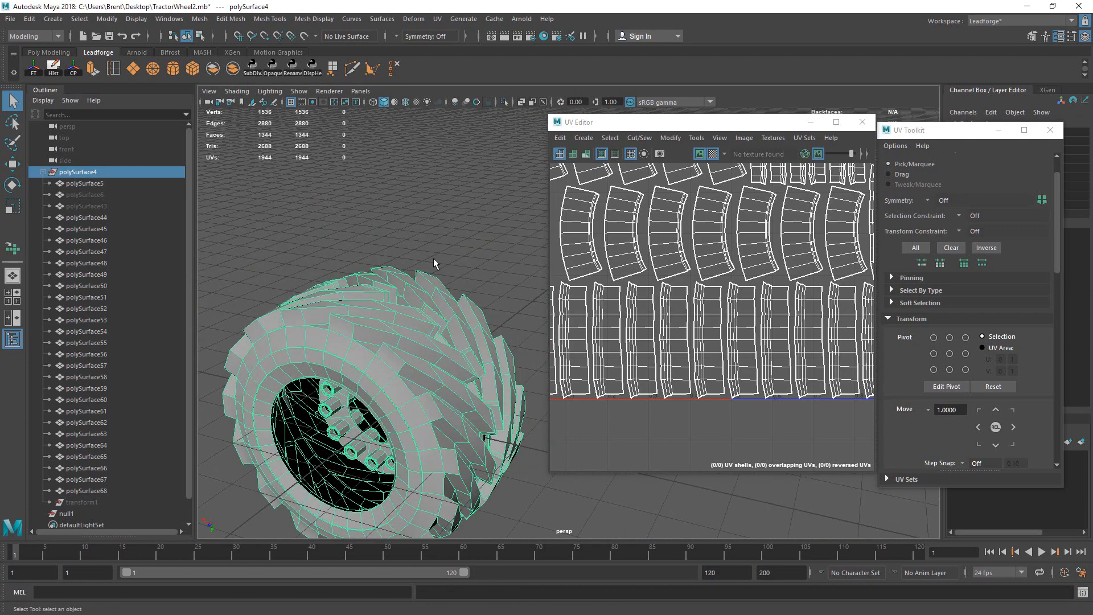
click(460, 246)
click(97, 195)
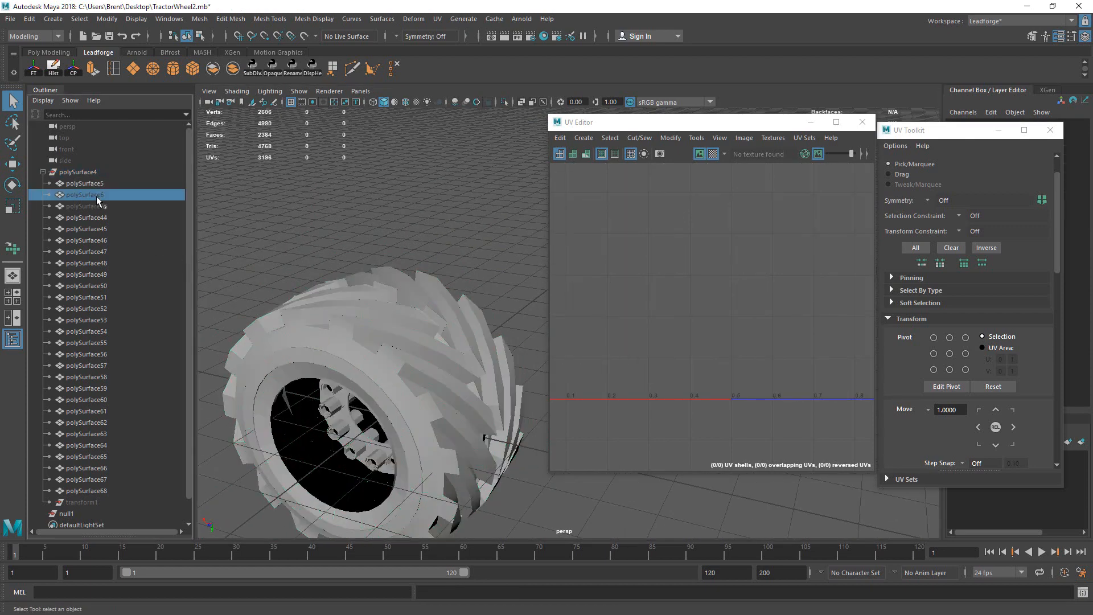
click(101, 206)
shift+click(102, 198)
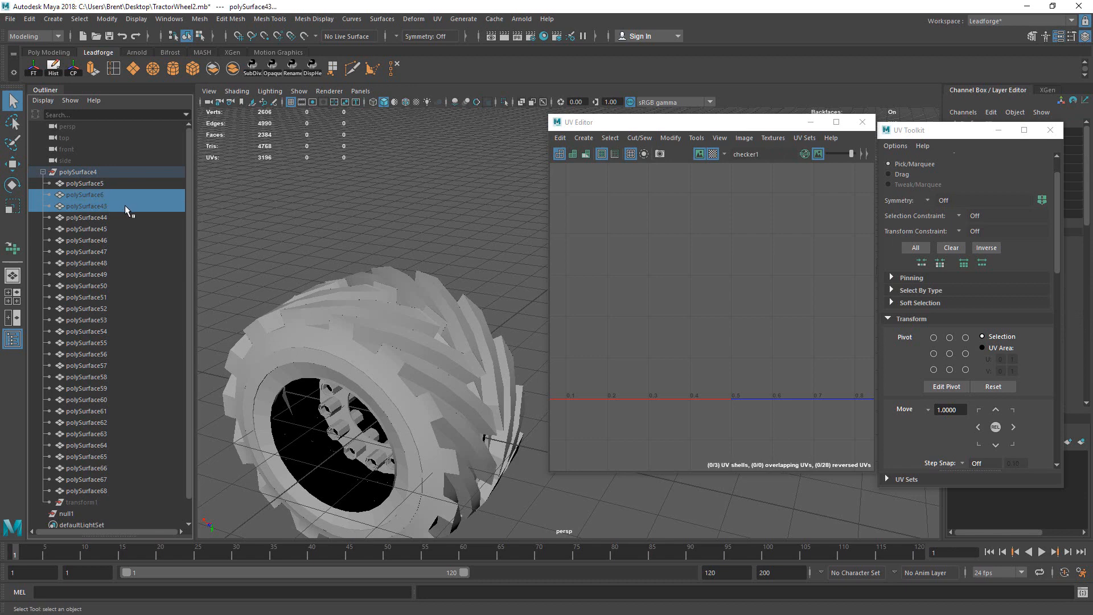
key(shift+h)
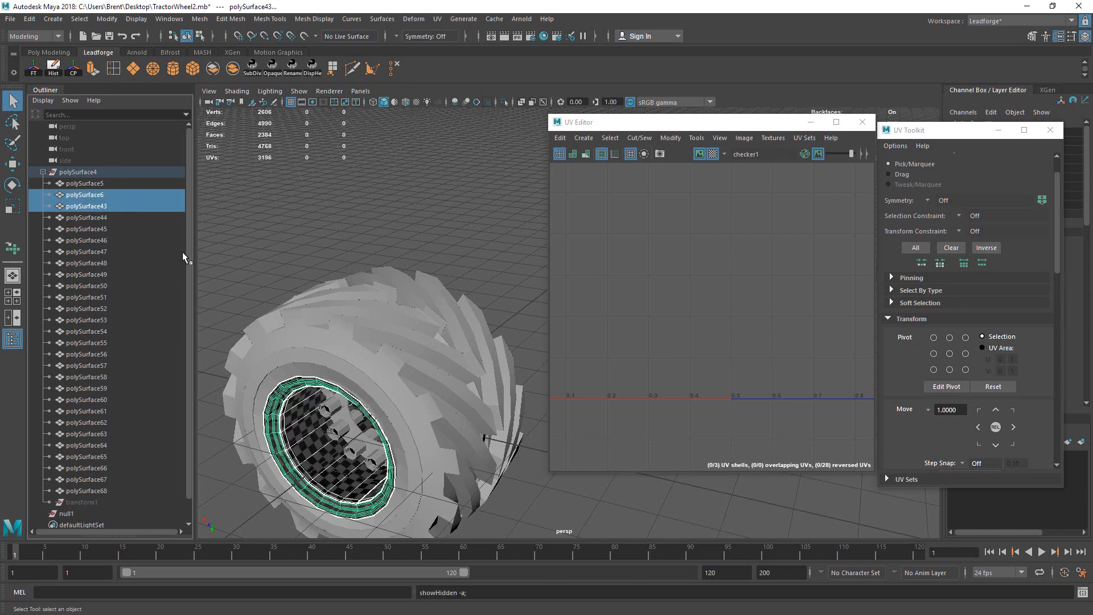
Step: Select transform1 and null1 in the Outliner and zoom out to the whole wheel
scroll(189, 253, down, 1)
click(104, 479)
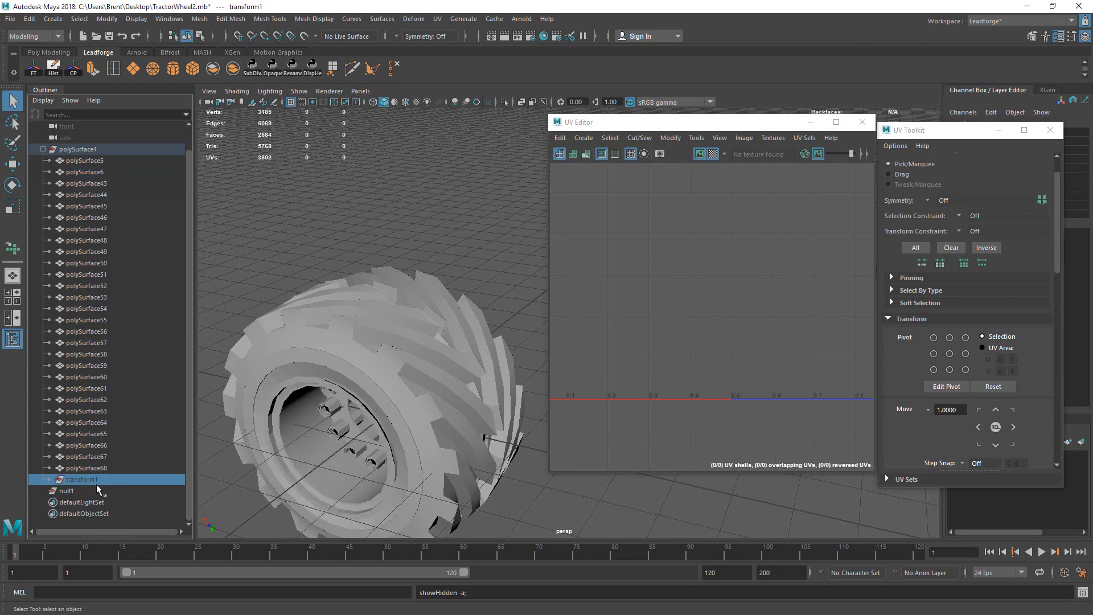
click(98, 490)
alt+right_drag(456, 301, 307, 264)
drag(308, 263, 501, 402)
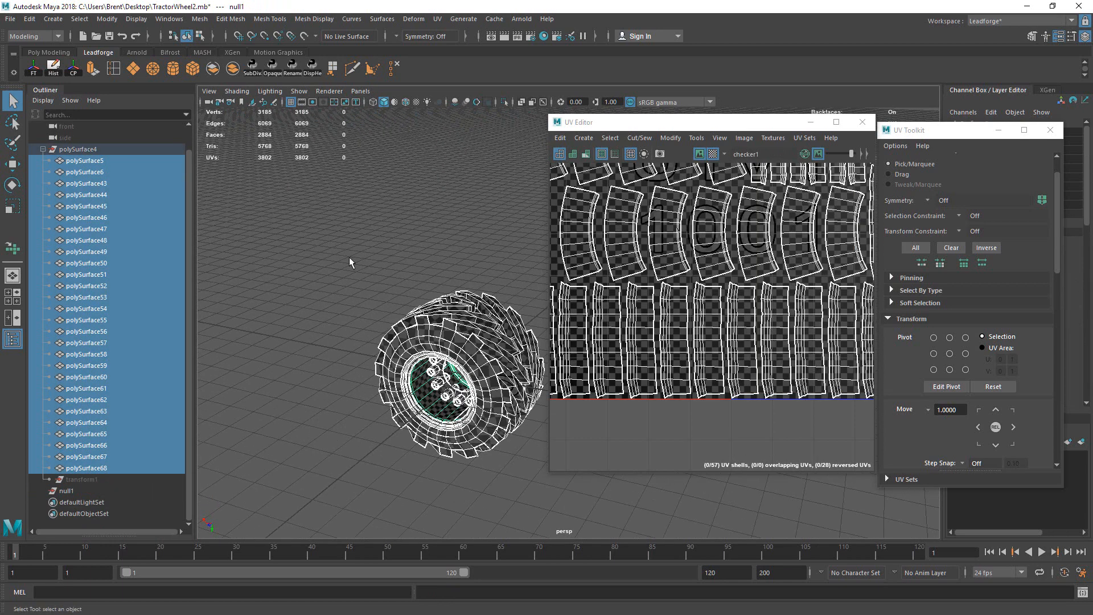
scroll(178, 149, up, 1)
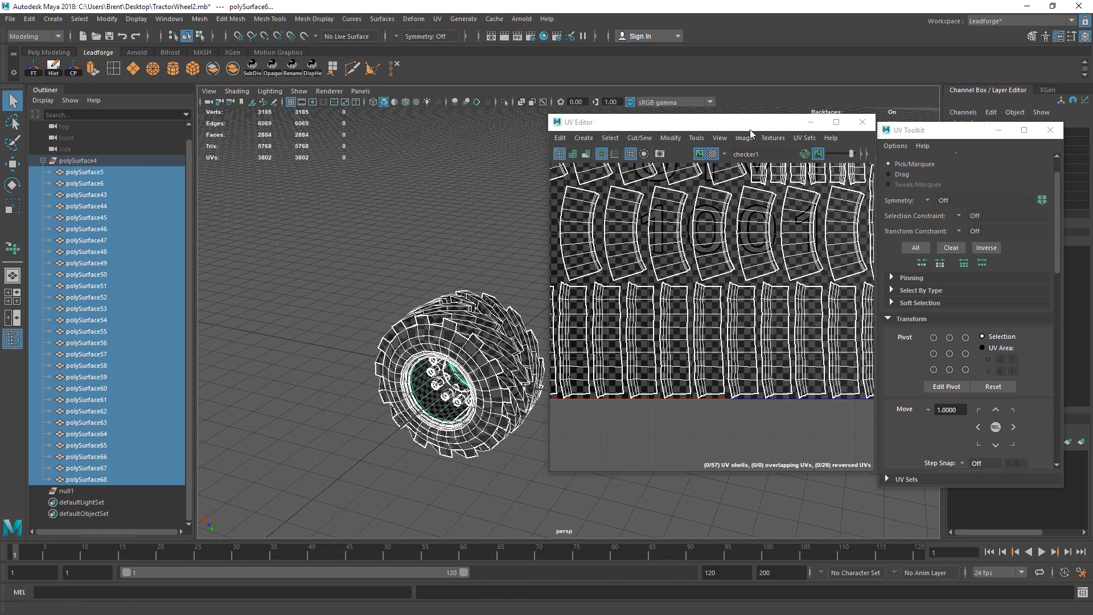
Step: Move the wheel pieces out of polySurface4, then select the empty polySurface4 and null1
drag(749, 129, 684, 153)
drag(911, 130, 864, 135)
drag(117, 171, 121, 151)
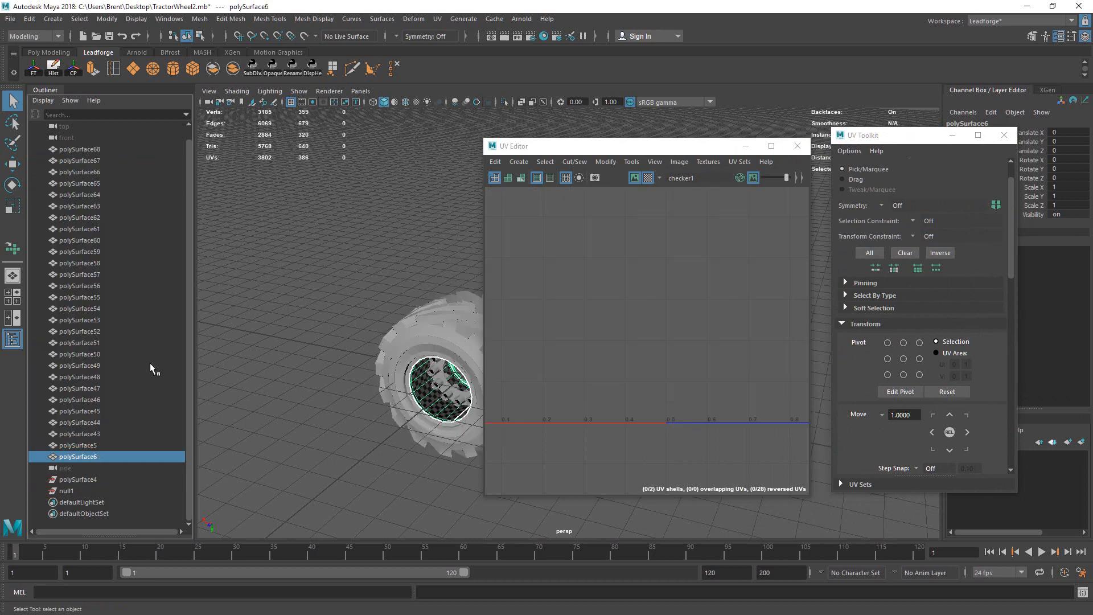
click(99, 478)
shift+click(100, 487)
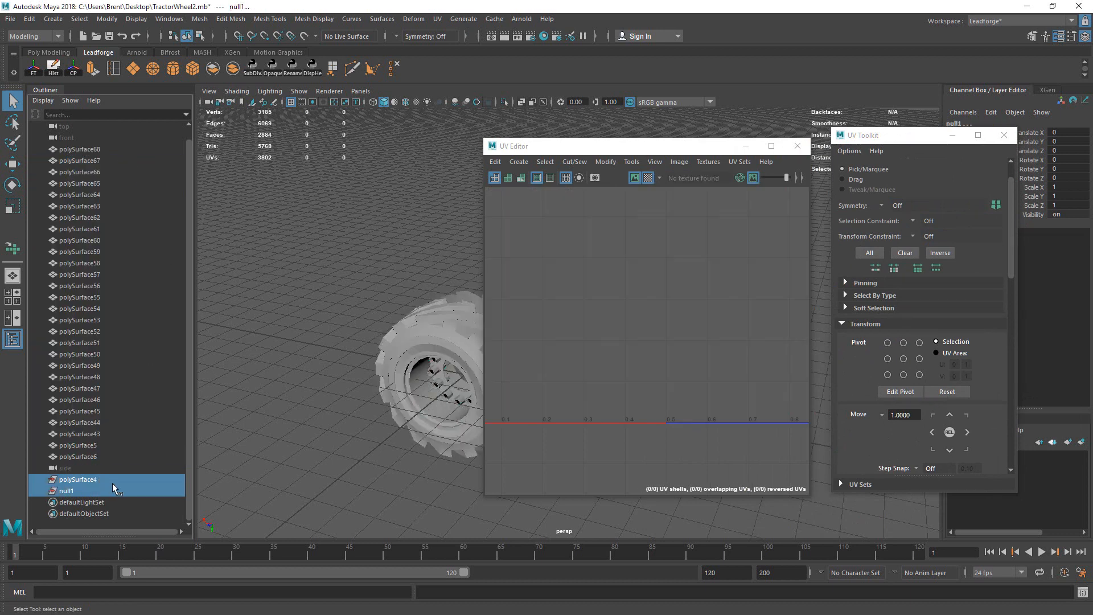
Step: Delete the empty polySurface4 group and null1, then select all wheel pieces
key(Delete)
drag(287, 284, 544, 467)
scroll(430, 348, up, 4)
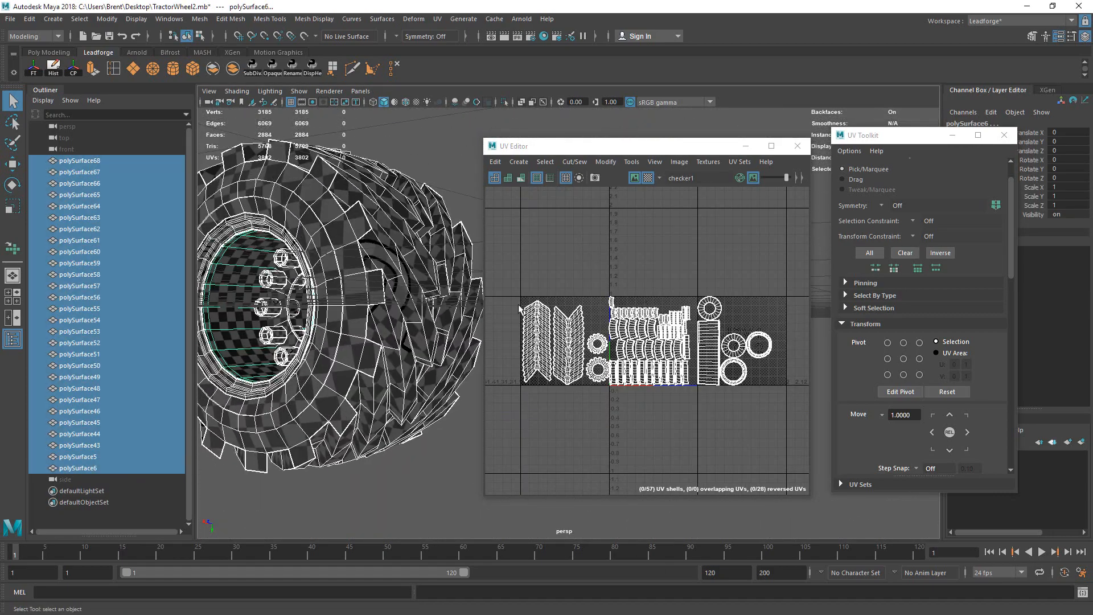
scroll(637, 364, up, 5)
alt+middle_drag(552, 347, 777, 353)
Step: Move the two gear-like ring UV shells down-left
key(F12)
drag(707, 352, 733, 380)
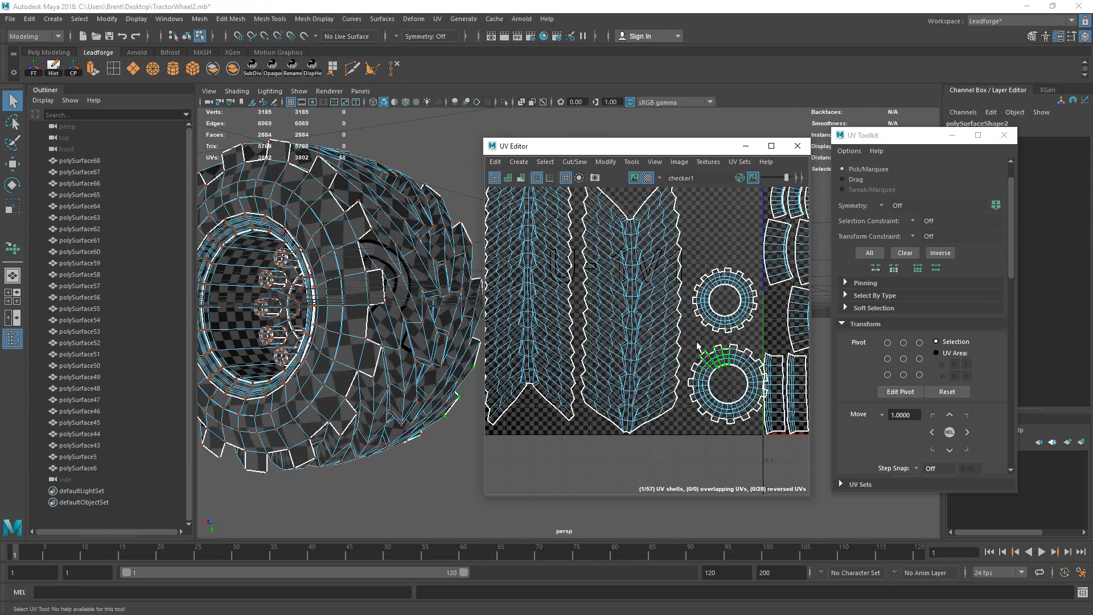
ctrl+right_drag(733, 380, 758, 384)
key(w)
drag(724, 383, 716, 385)
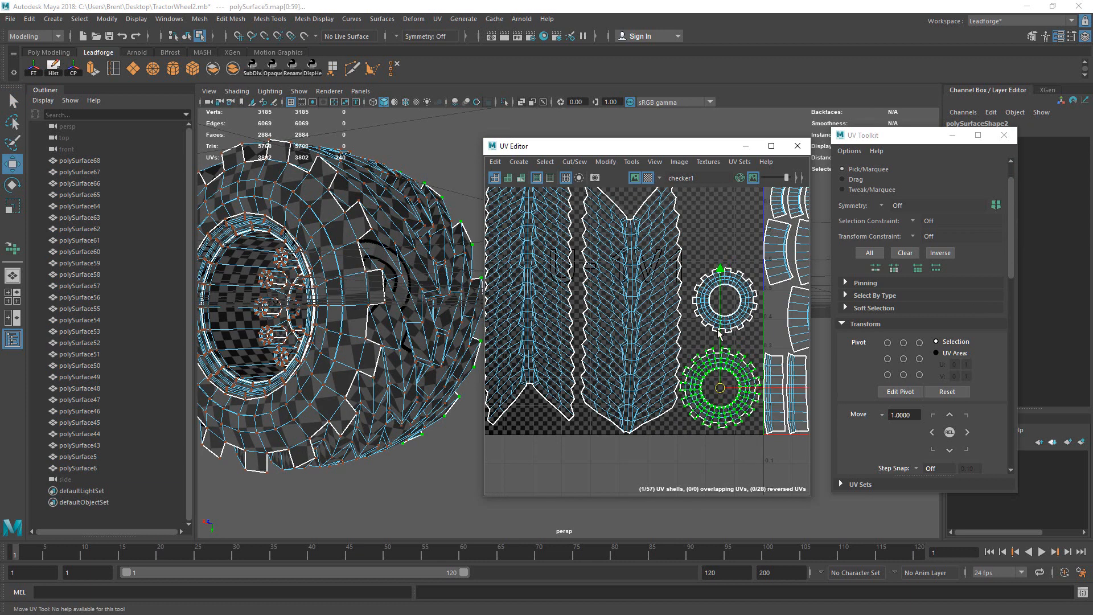
drag(745, 305, 753, 316)
ctrl+right_drag(753, 316, 754, 318)
drag(724, 303, 718, 316)
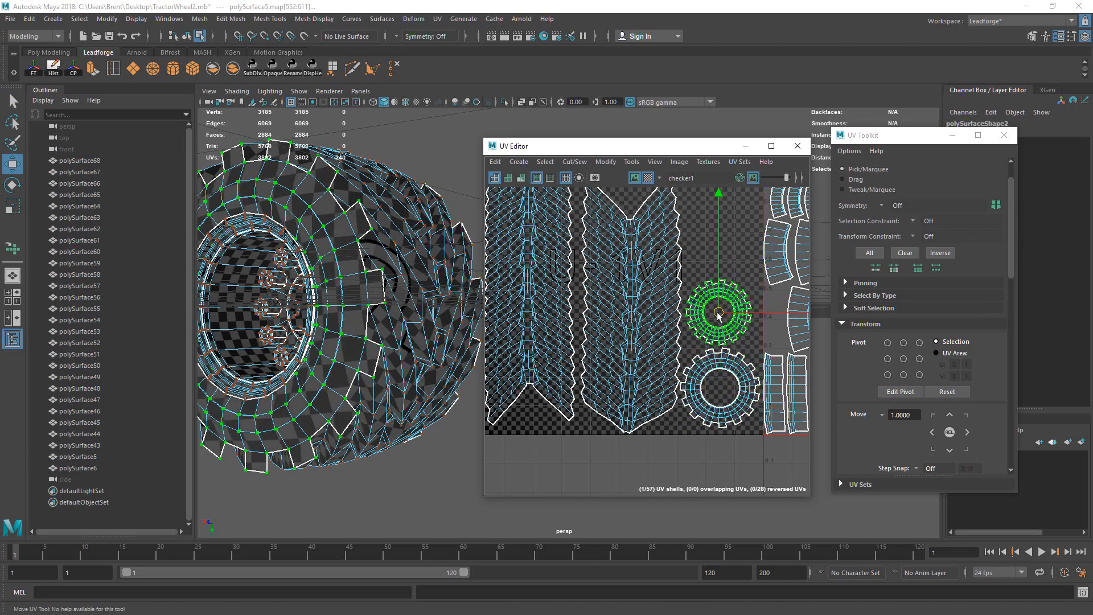
alt+drag(462, 316, 442, 296)
Step: Select both chevron tread shells and scale them down
drag(555, 302, 645, 361)
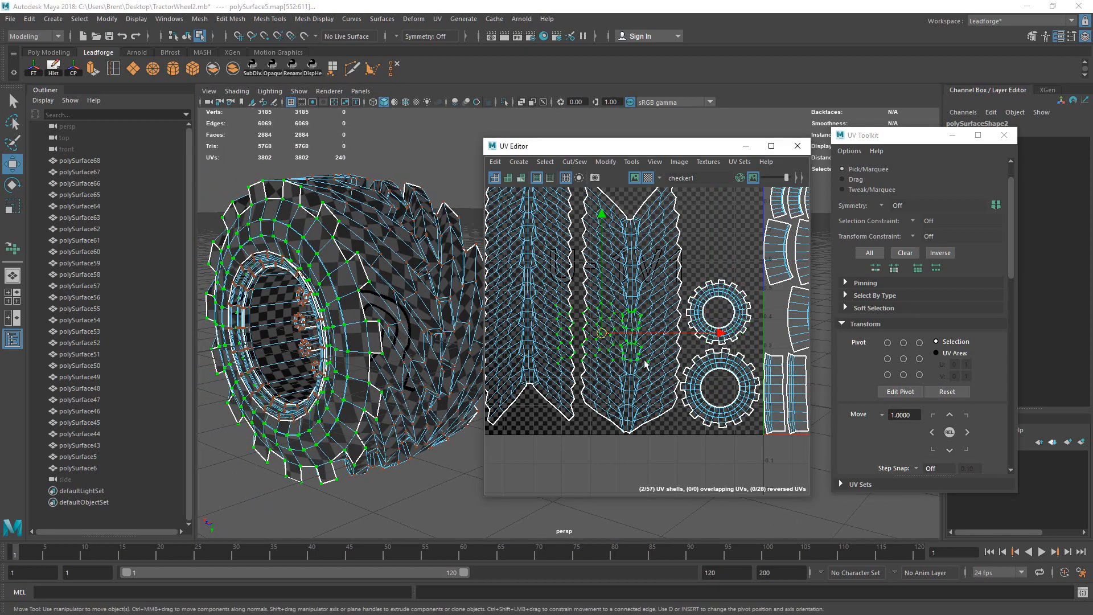
ctrl+right_drag(597, 321, 615, 341)
alt+middle_drag(615, 341, 713, 363)
key(r)
drag(680, 320, 637, 331)
alt+middle_drag(725, 338, 685, 337)
Step: Move the ring shells up beside the treads, rotating them slightly counterclockwise
drag(761, 325, 767, 378)
ctrl+right_drag(760, 359, 768, 370)
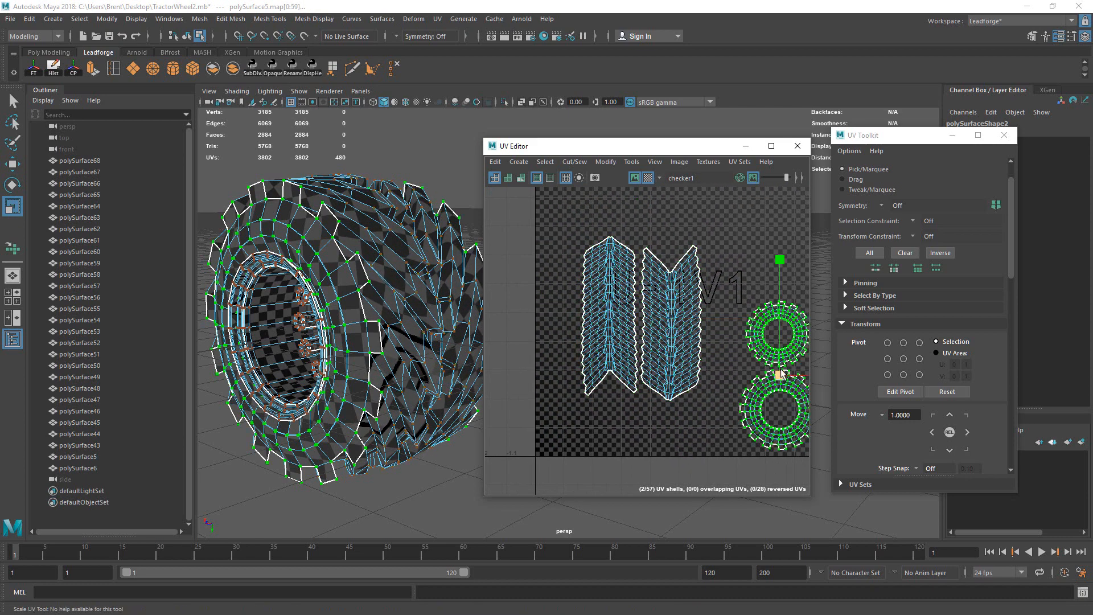
key(w)
drag(780, 378, 741, 332)
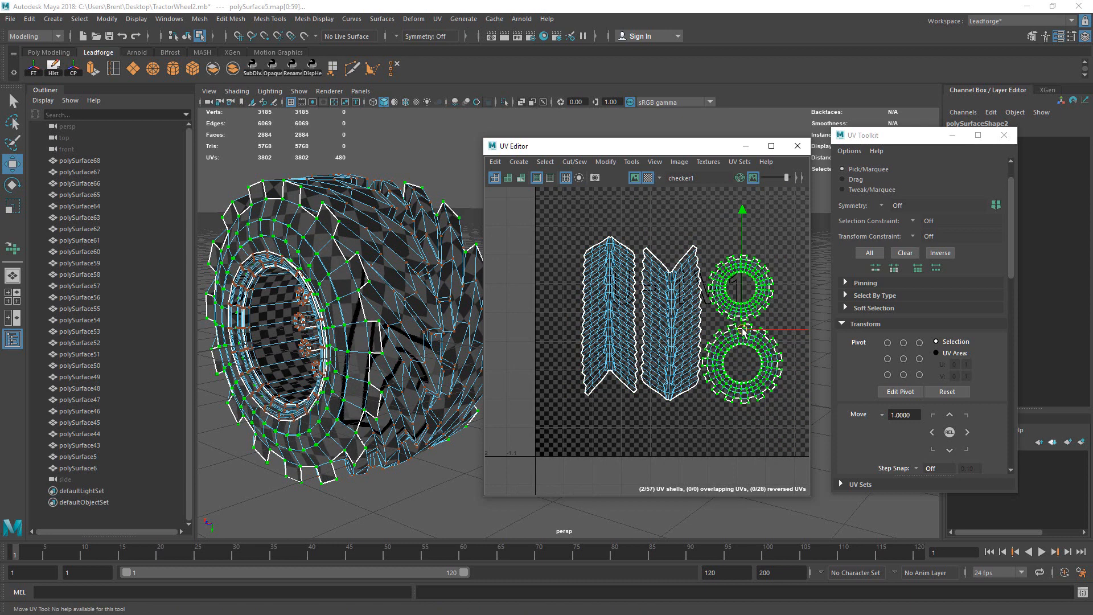
key(e)
drag(780, 224, 775, 221)
key(w)
drag(742, 327, 739, 320)
scroll(739, 321, down, 3)
alt+middle_drag(739, 320, 646, 308)
Step: Pack all four shells with Layout and shift them one tile left (U -1)
drag(534, 243, 685, 382)
drag(1008, 269, 1035, 456)
click(886, 449)
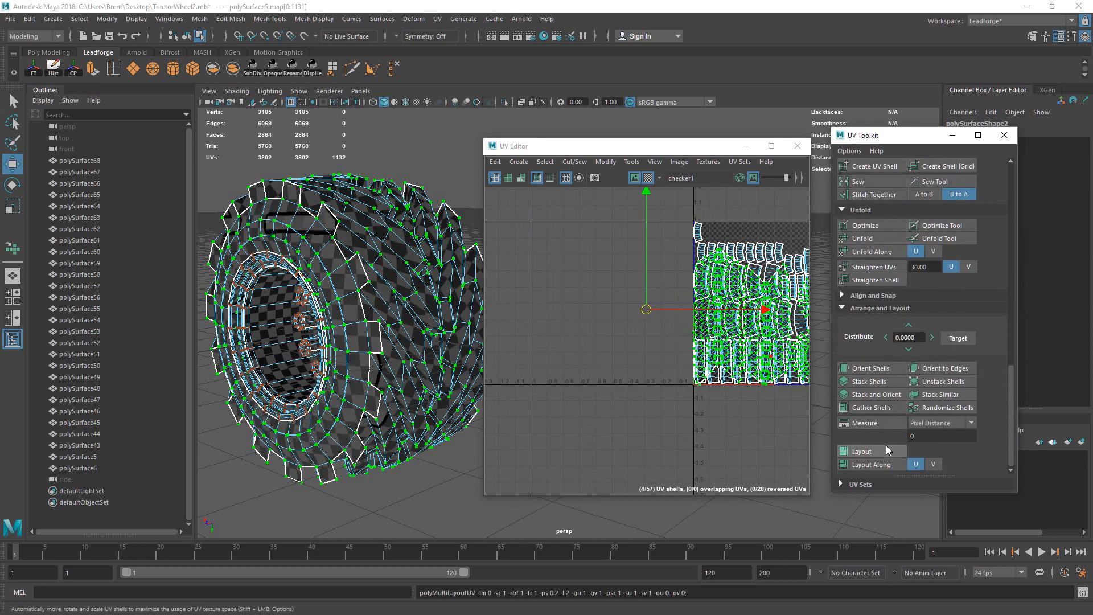
drag(1012, 377, 986, 251)
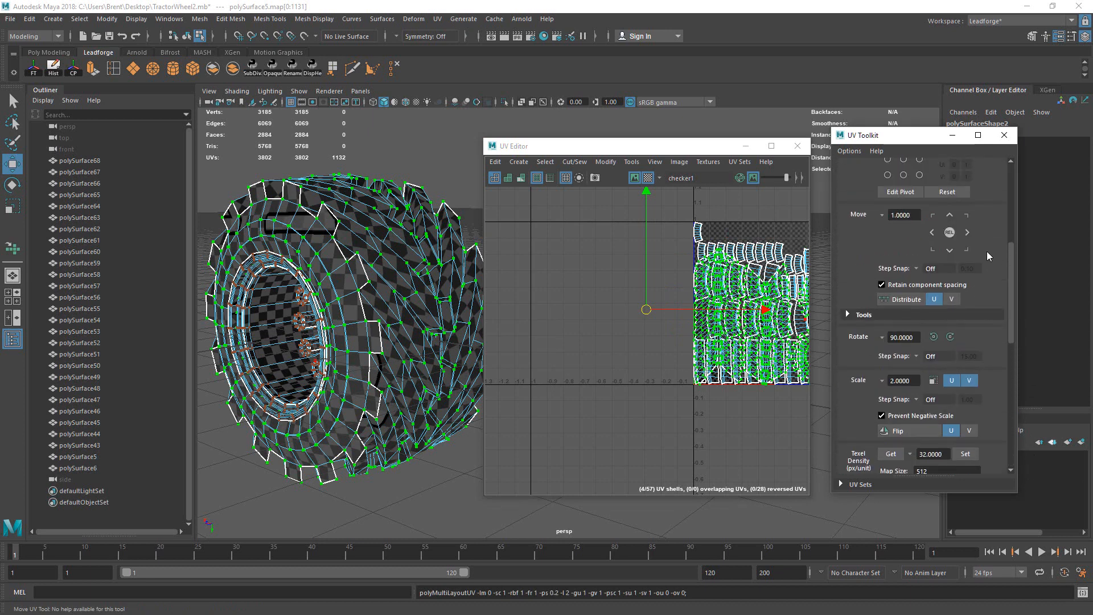
scroll(986, 248, up, 2)
click(932, 254)
Step: Nudge the upper ring shell slightly and orbit the wheel to check it
alt+middle_drag(705, 274, 675, 272)
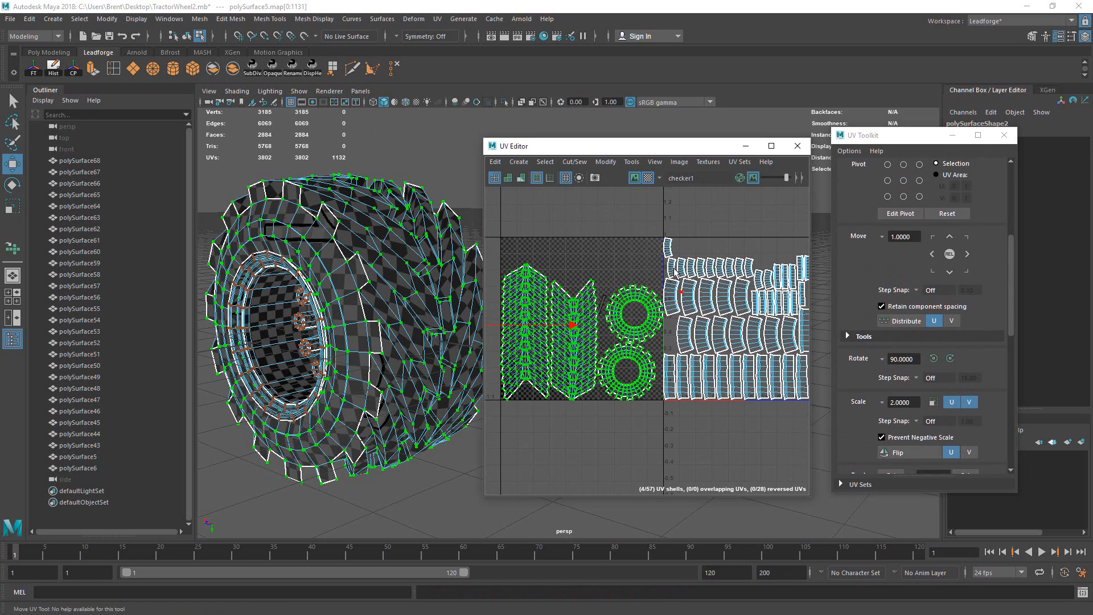
double_click(624, 296)
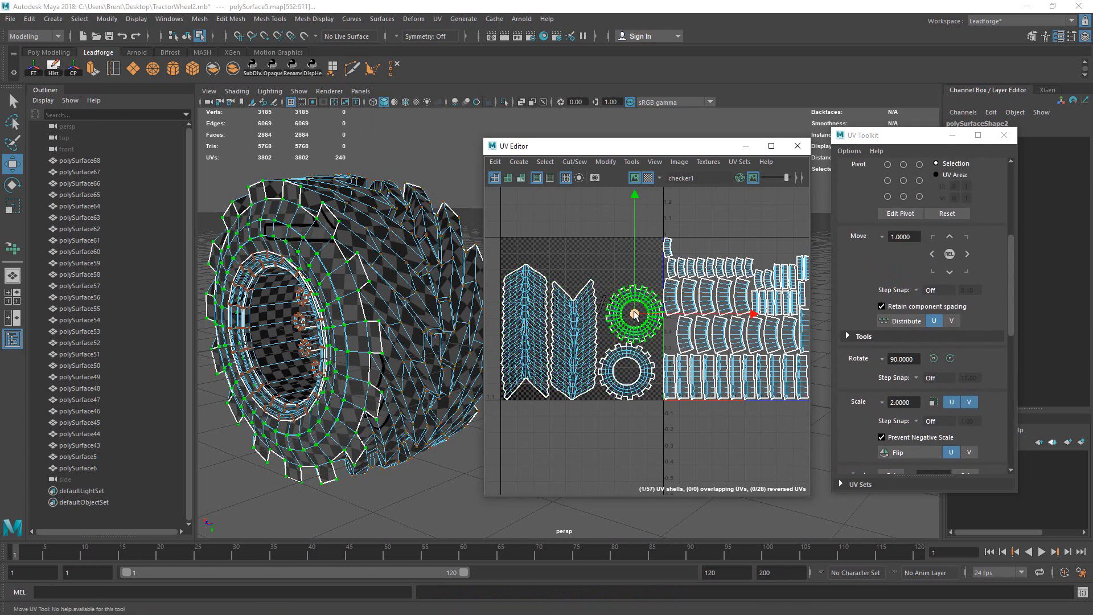
drag(628, 311, 628, 311)
alt+drag(374, 271, 378, 282)
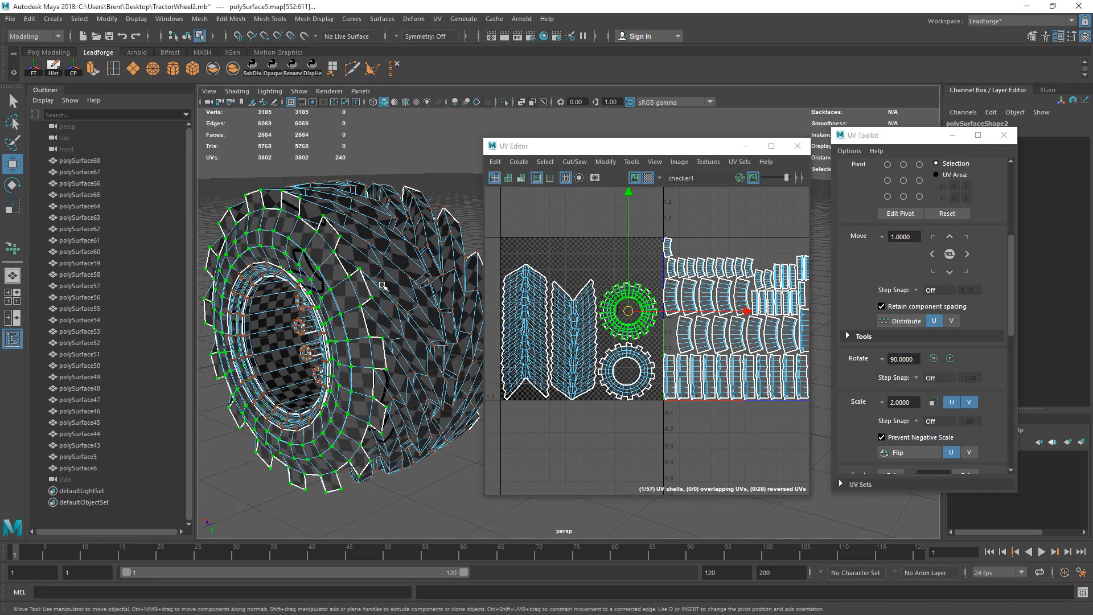
right_drag(350, 242, 396, 213)
mouse_move(393, 214)
alt+mouse_down()
mouse_move(420, 219)
mouse_move(384, 224)
alt+mouse_up()
alt+right_drag(383, 224, 366, 230)
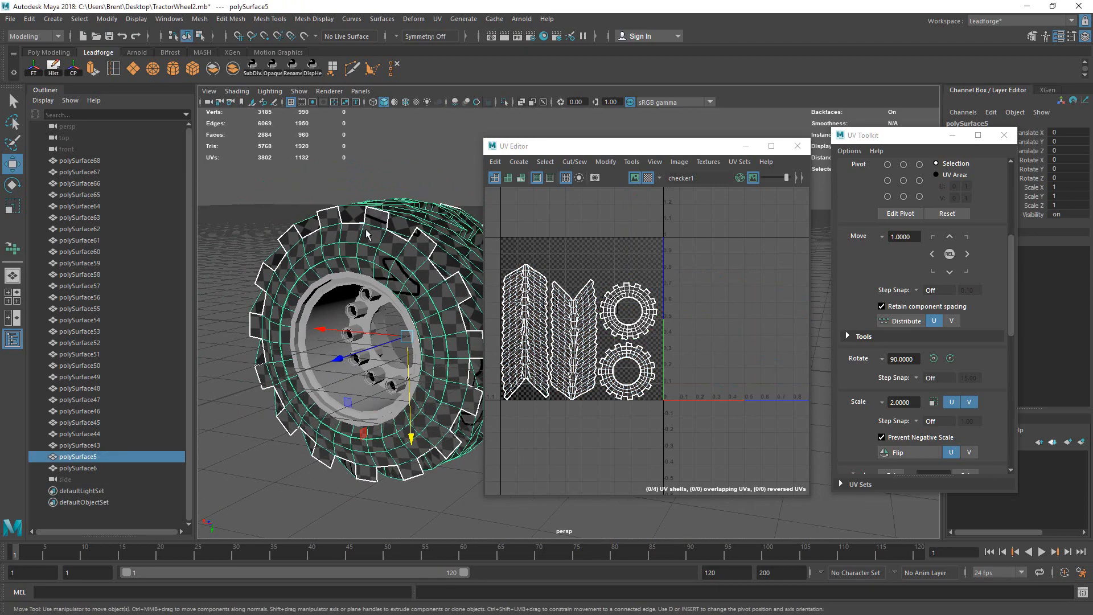
Step: Combine the inner rim band and the rim ring into one mesh named Rim
key(q)
drag(276, 161, 574, 465)
alt+drag(432, 316, 263, 327)
alt+drag(446, 290, 408, 282)
drag(676, 148, 702, 138)
alt+drag(452, 233, 349, 346)
click(444, 345)
shift+click(286, 402)
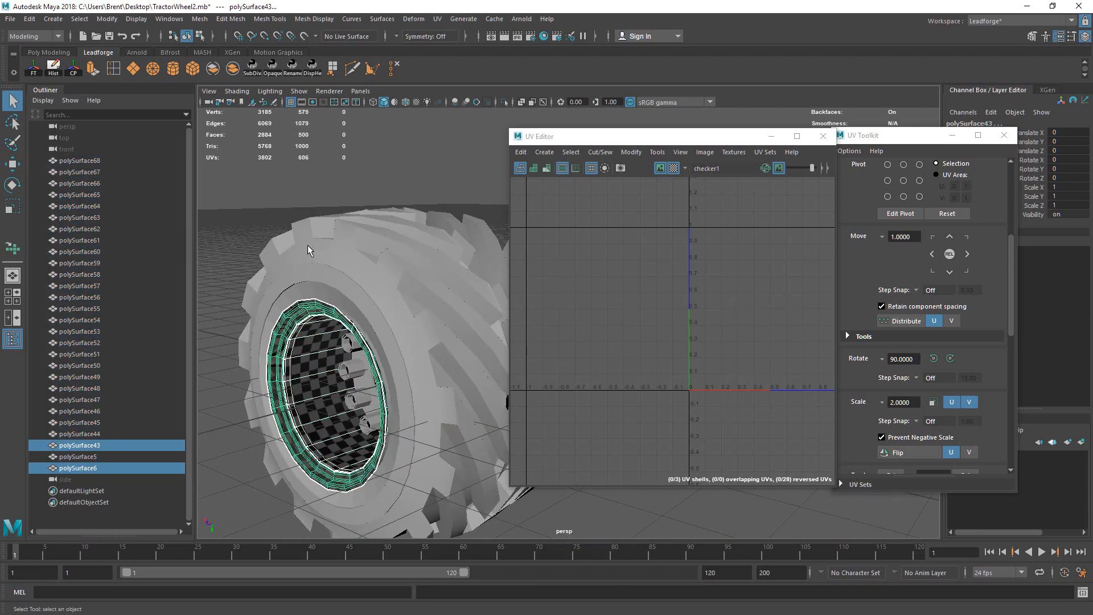
click(233, 68)
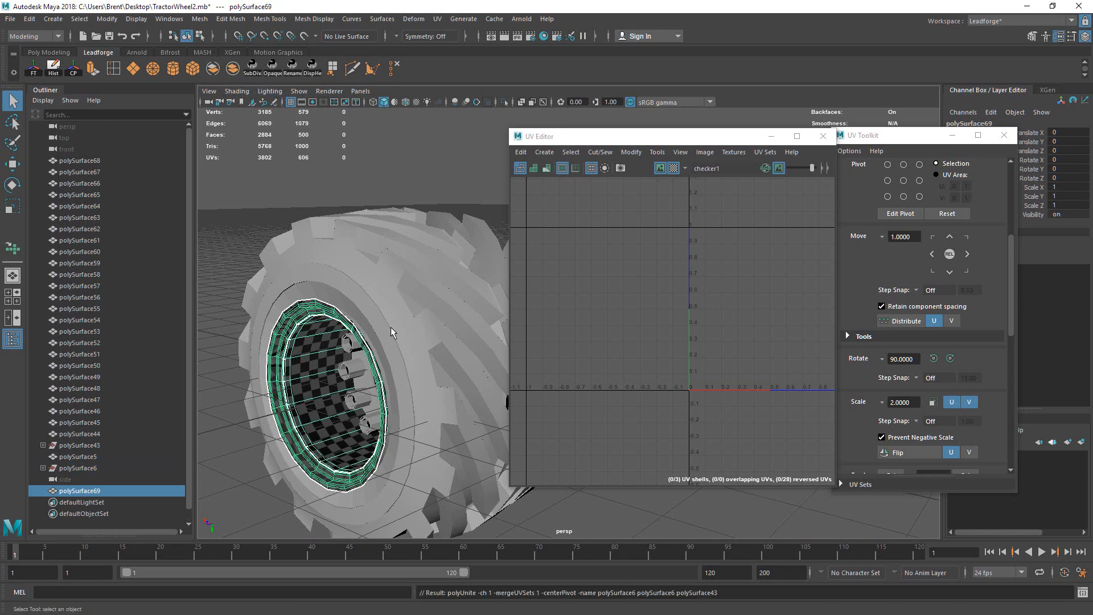
alt+drag(390, 326, 363, 313)
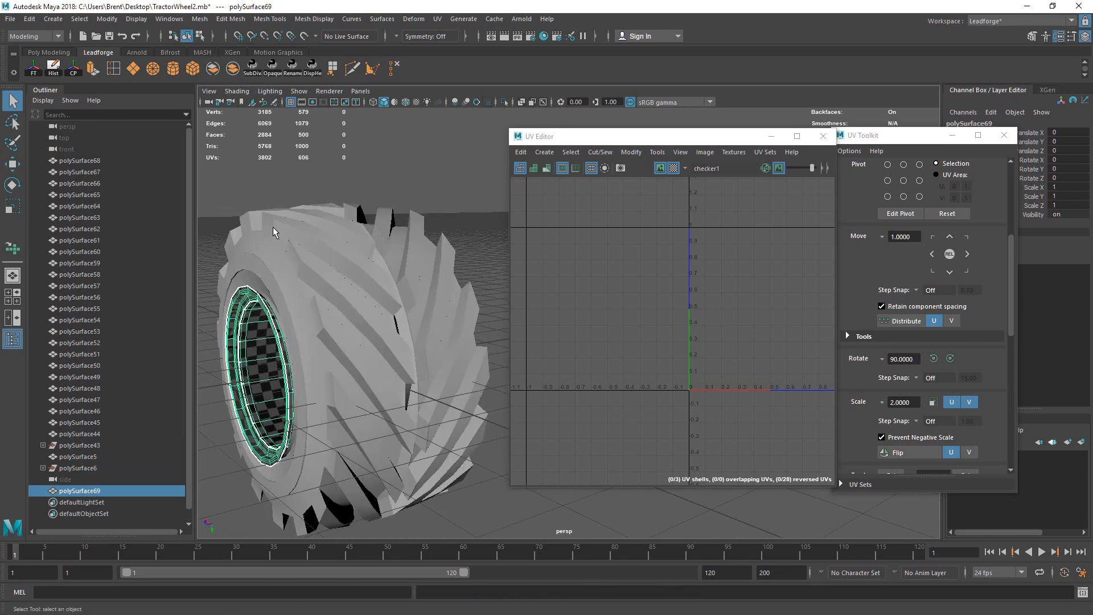
double_click(149, 490)
key(Return)
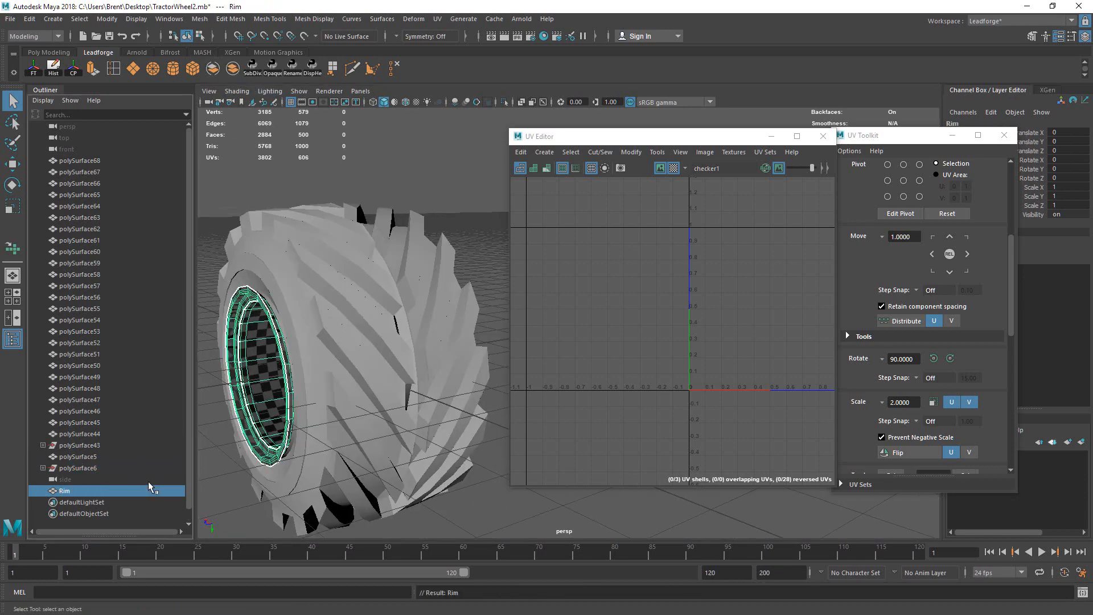
Step: Try merging the hub into Rim, then undo the accidental separation
alt+drag(397, 326, 439, 340)
shift+click(432, 335)
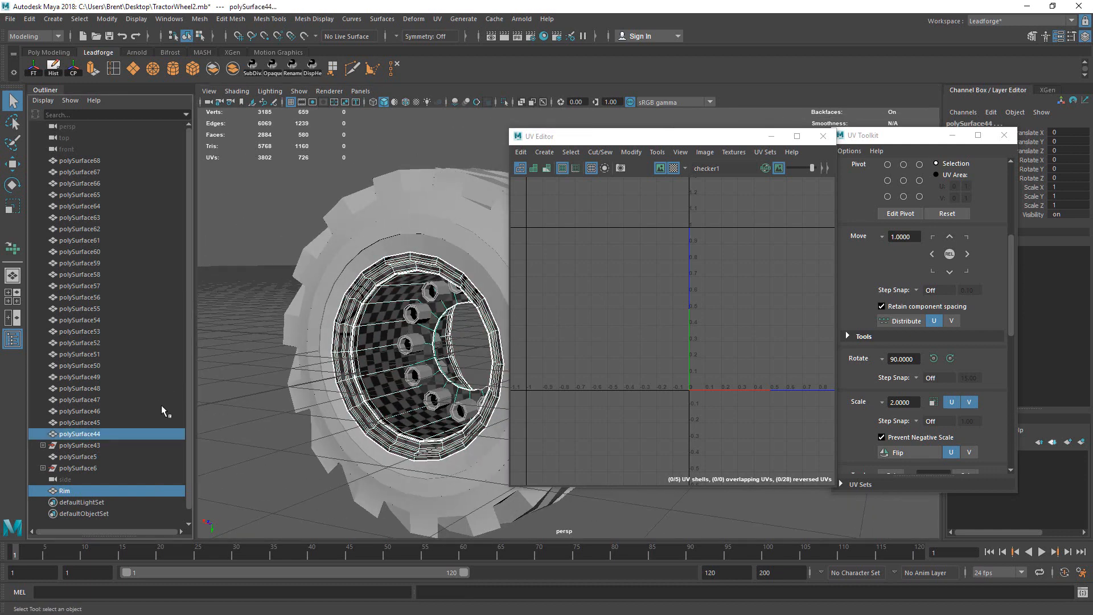
click(213, 69)
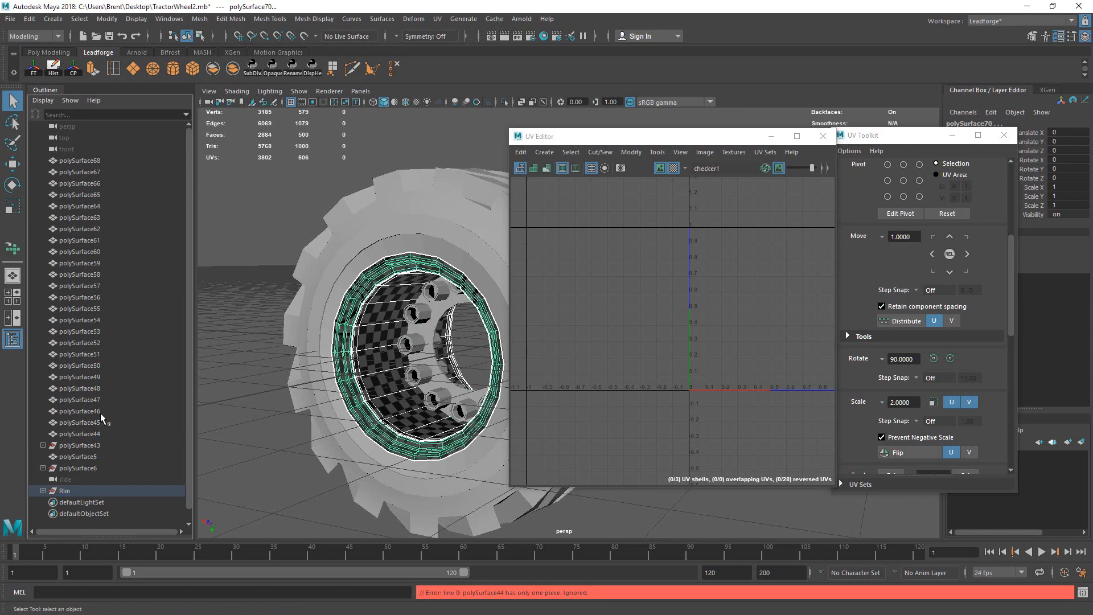
click(43, 490)
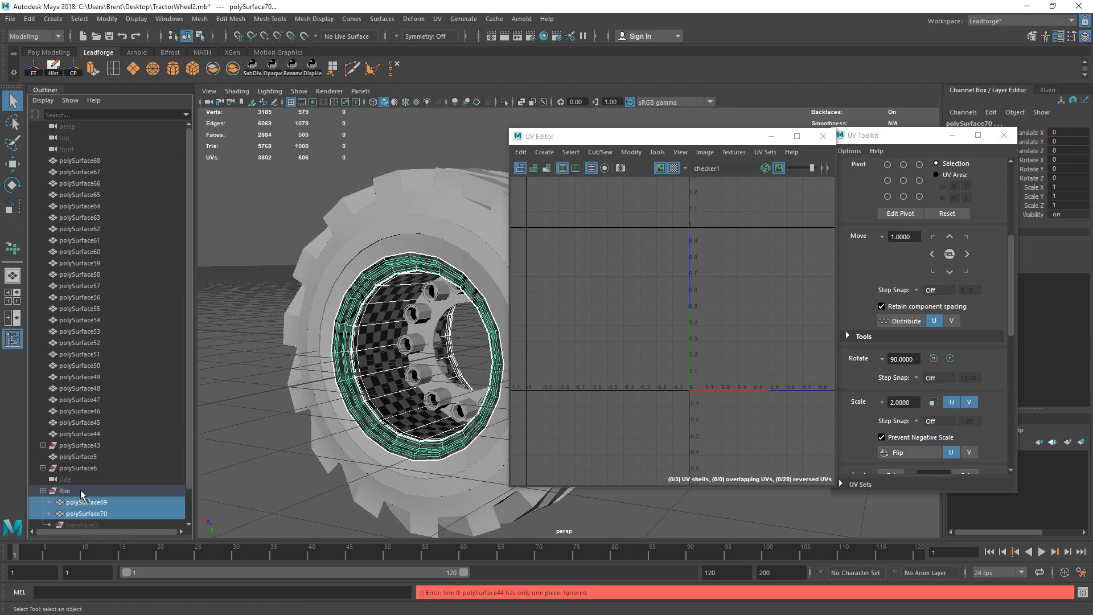
key(ctrl+z)
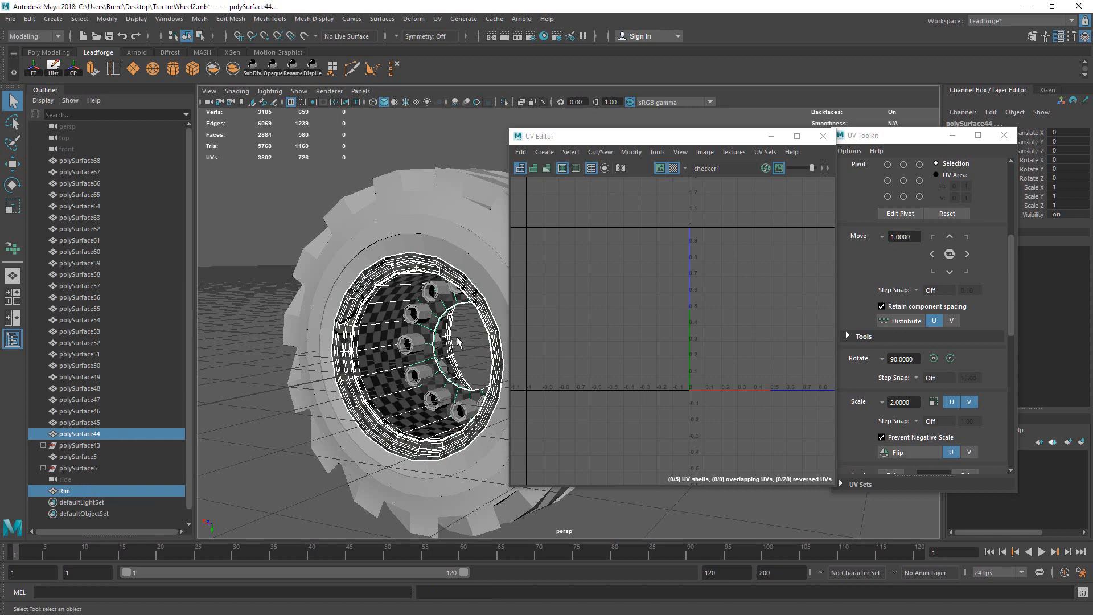
Step: Combine the hub with Rim, delete its construction history, and rename the mesh Rim
click(386, 370)
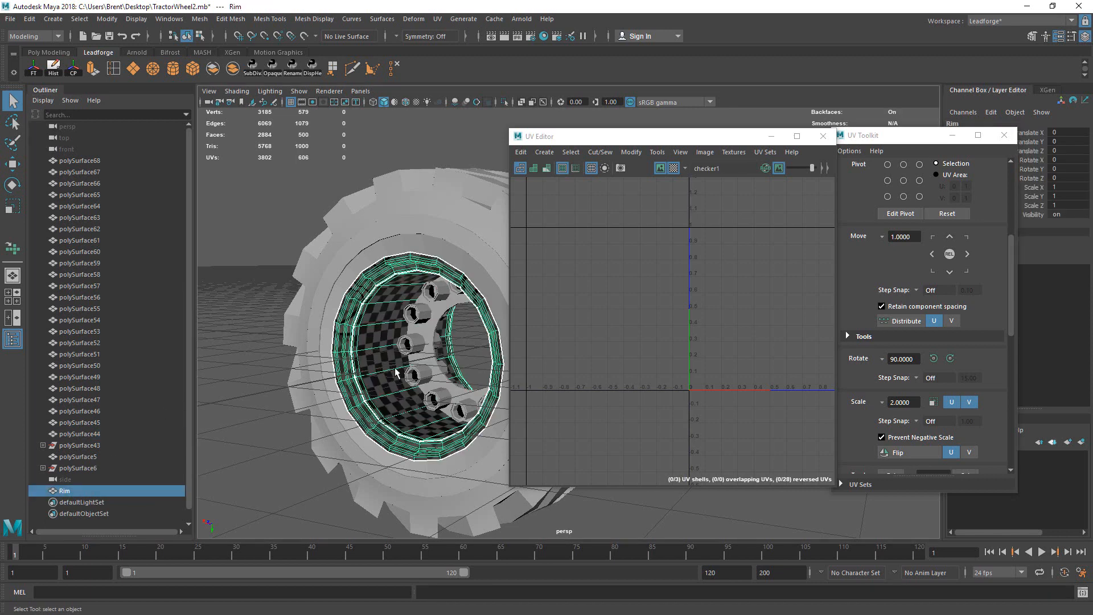
click(428, 356)
shift+click(390, 374)
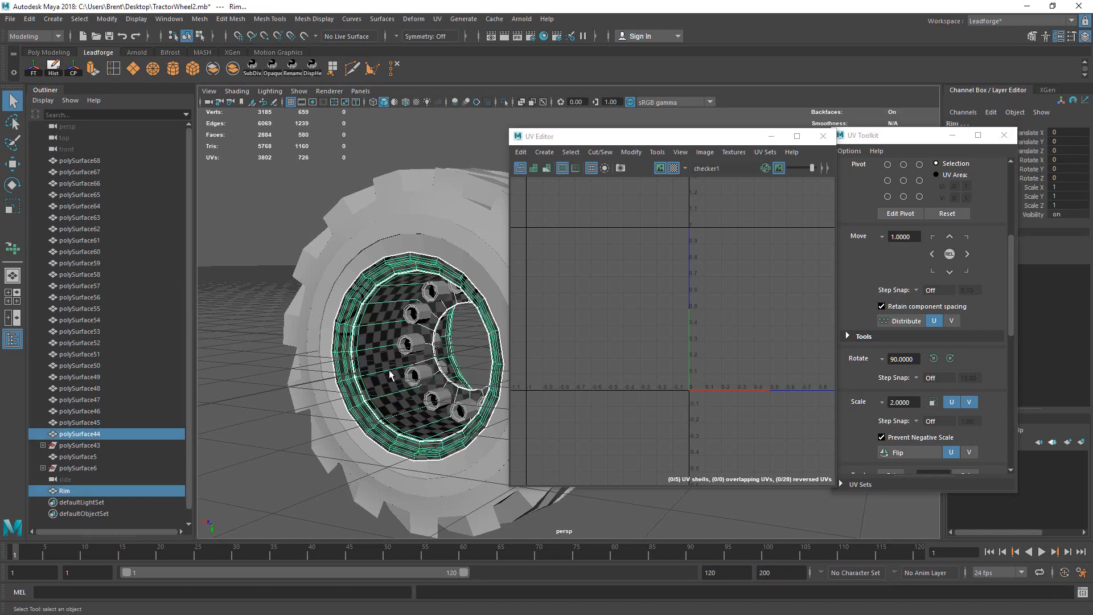
click(232, 68)
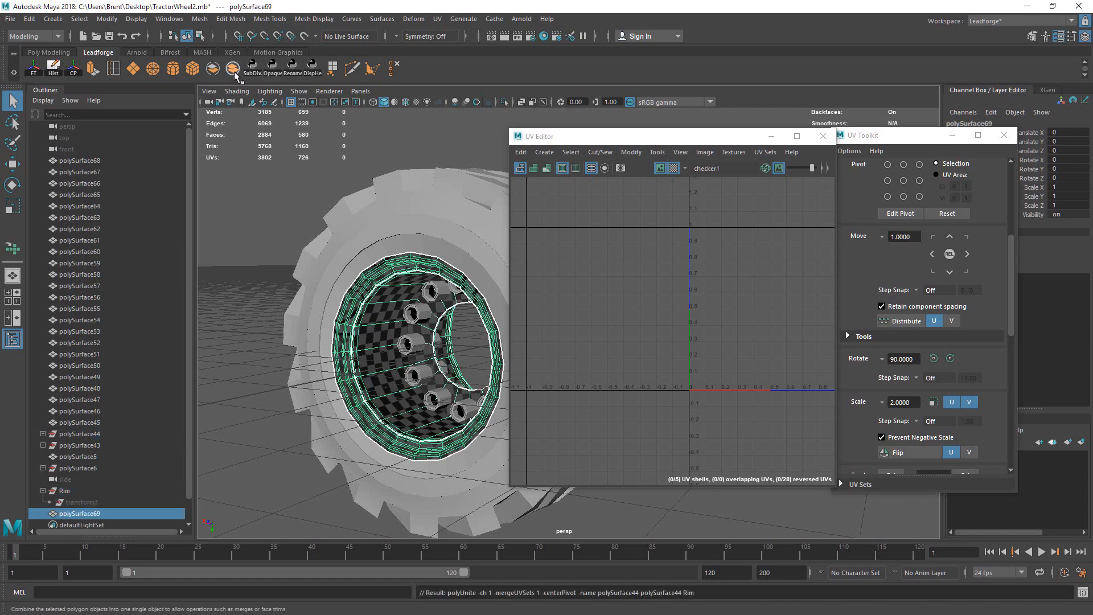
click(53, 69)
double_click(109, 457)
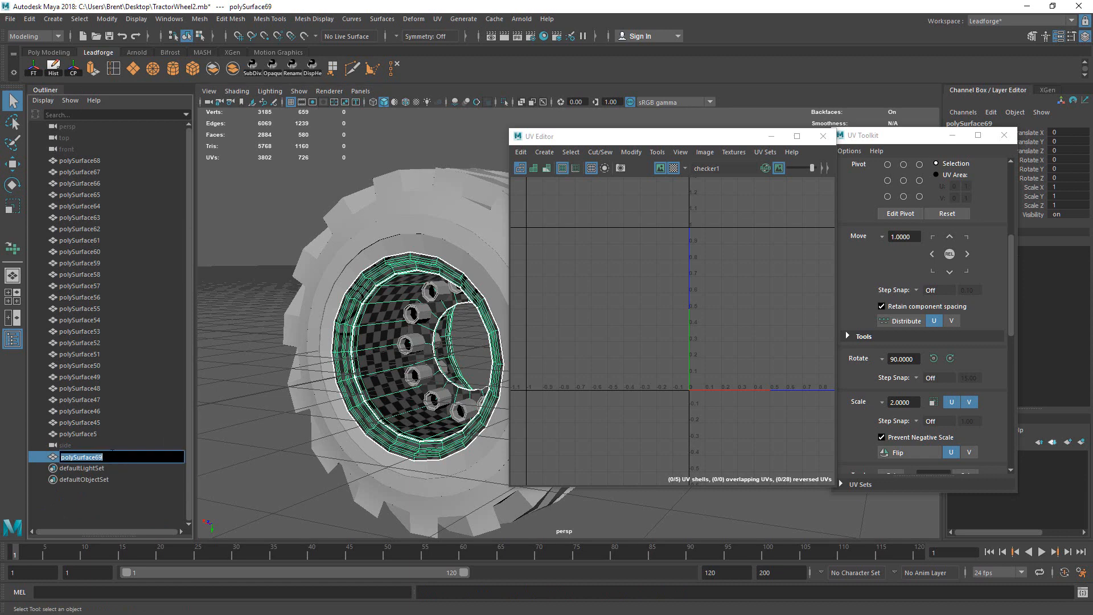
key(Return)
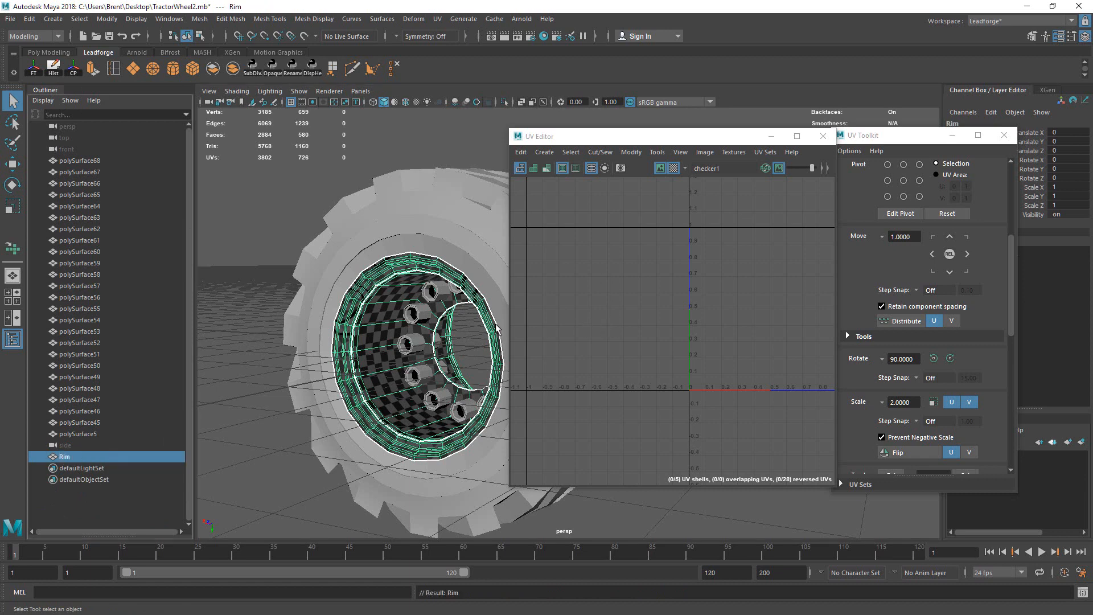
click(478, 251)
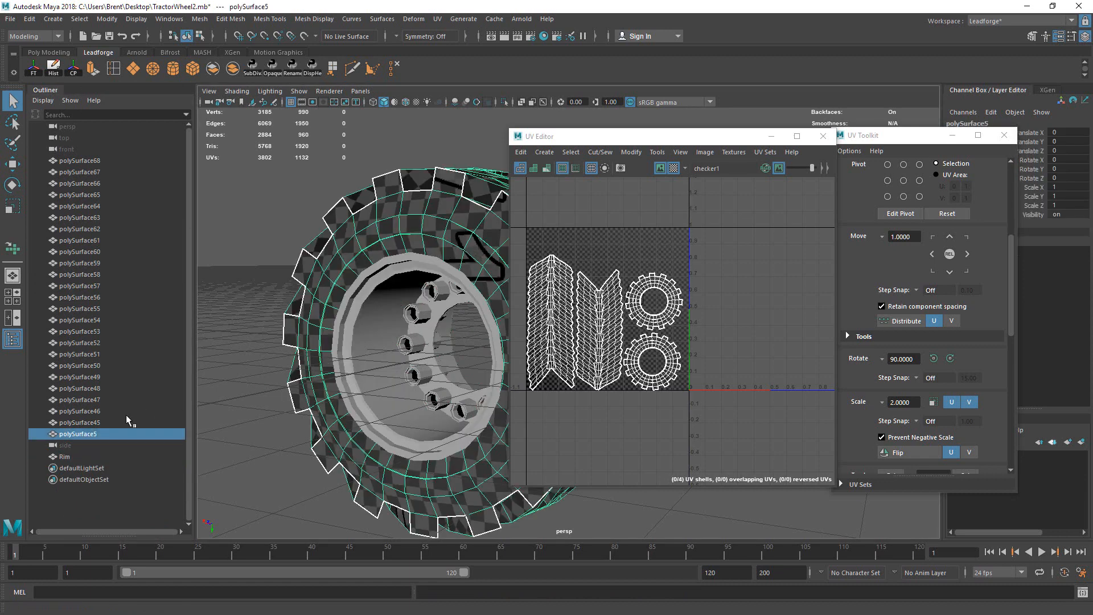
Step: Rename the tire mesh to 'Tire'
double_click(122, 435)
text(Tire)
key(Return)
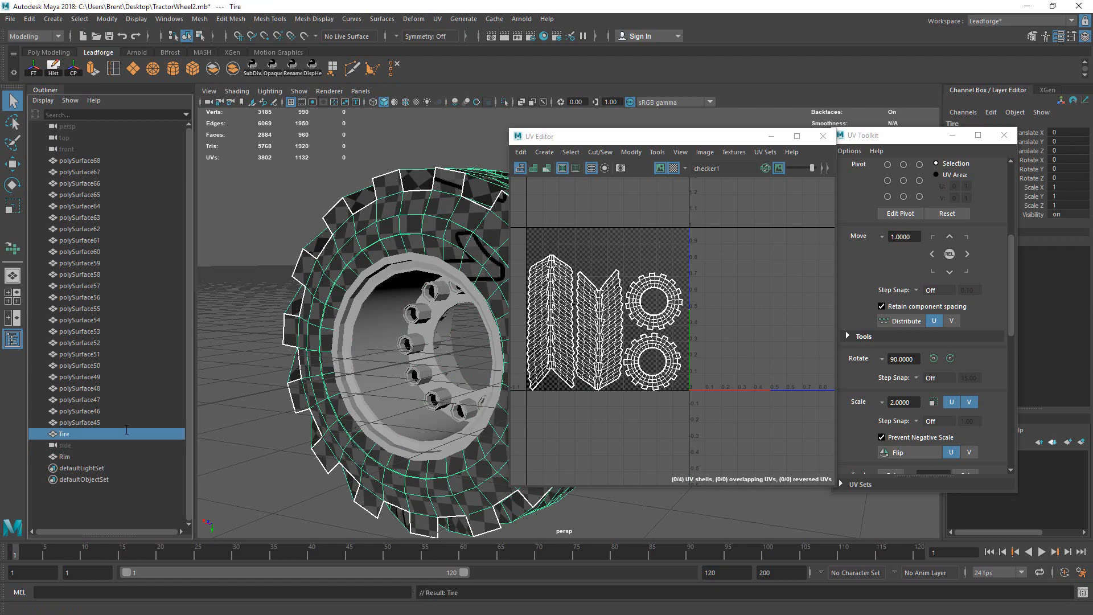
Step: Combine all the lug bolt pieces into one mesh named 'Bolts'
click(469, 351)
alt+middle_drag(469, 352, 336, 298)
alt+drag(336, 297, 359, 310)
alt+middle_drag(358, 309, 398, 299)
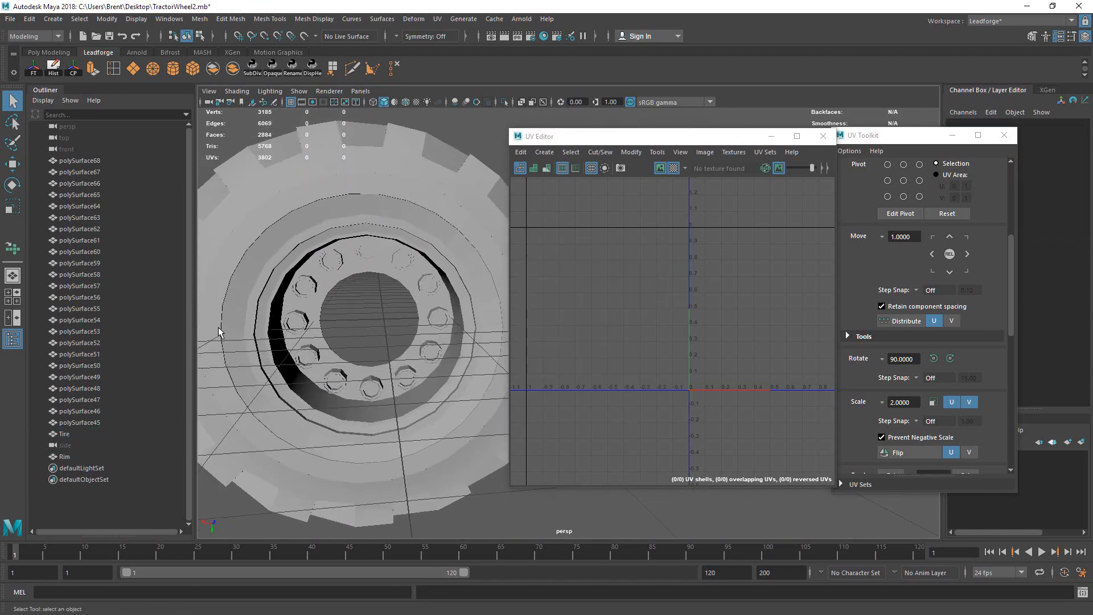
click(100, 423)
shift+click(146, 160)
alt+drag(296, 251, 393, 218)
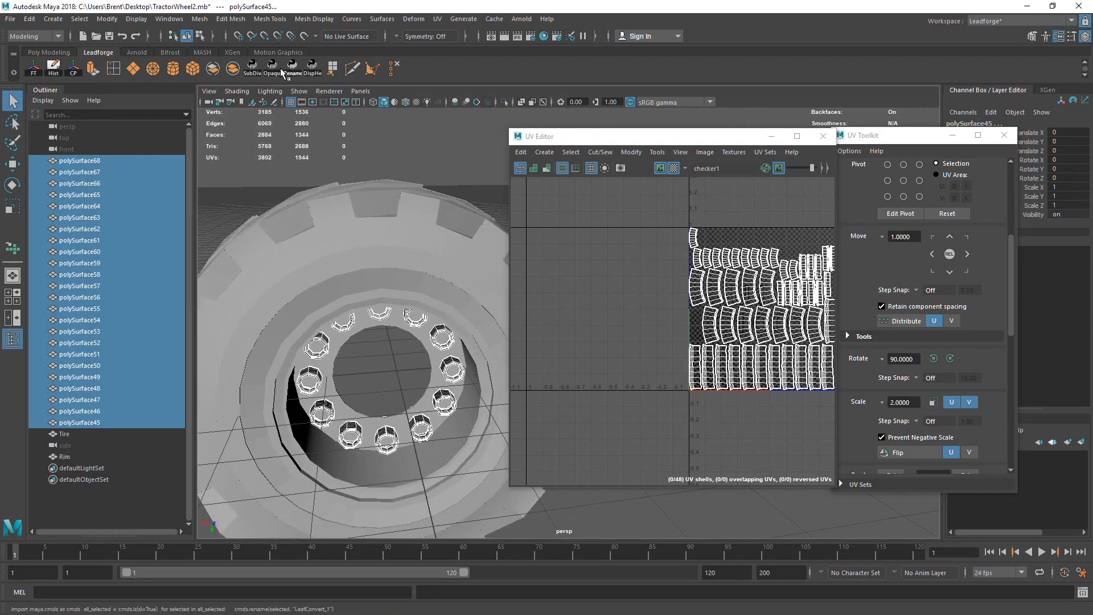
click(235, 73)
alt+drag(324, 239, 345, 229)
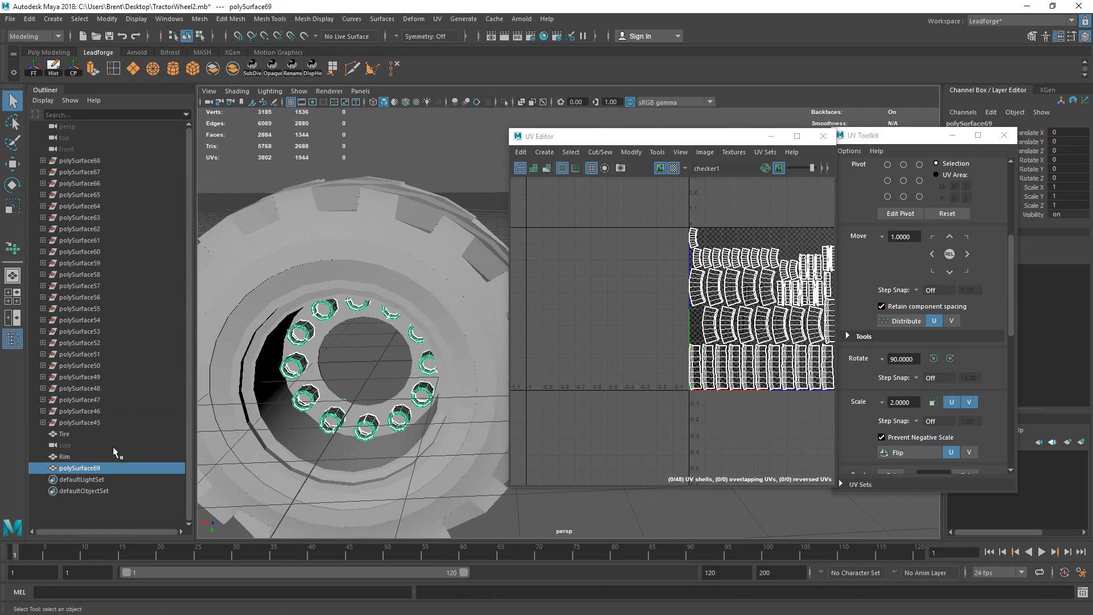
double_click(117, 467)
text(Bolts)
key(Return)
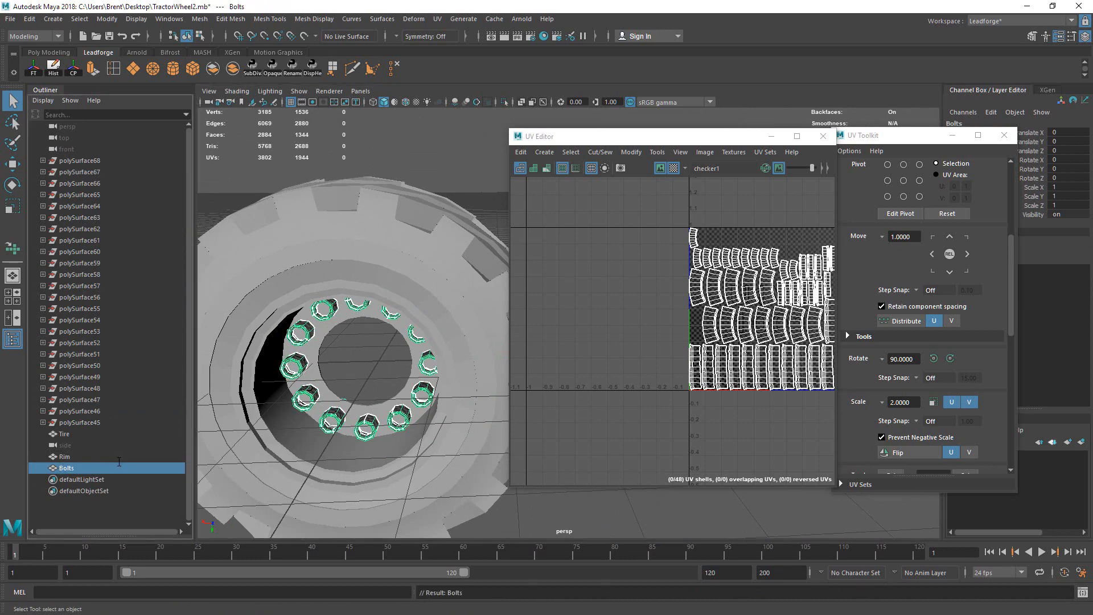
Step: Clean up history on Bolts, Rim and Tire, and move Tire below Rim in the Outliner
ctrl+click(112, 456)
ctrl+click(114, 434)
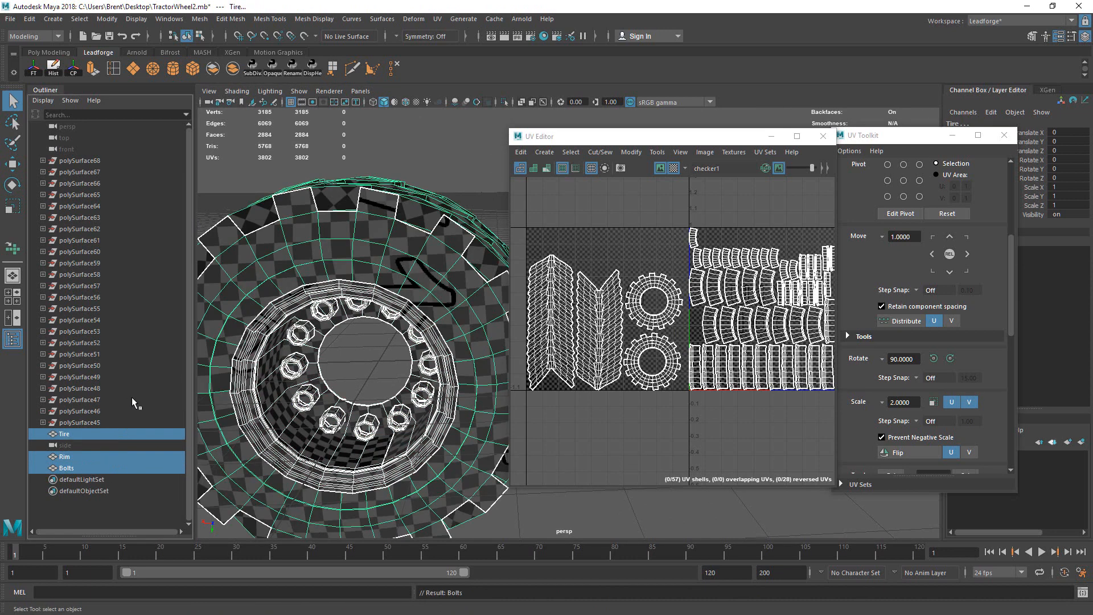
click(73, 66)
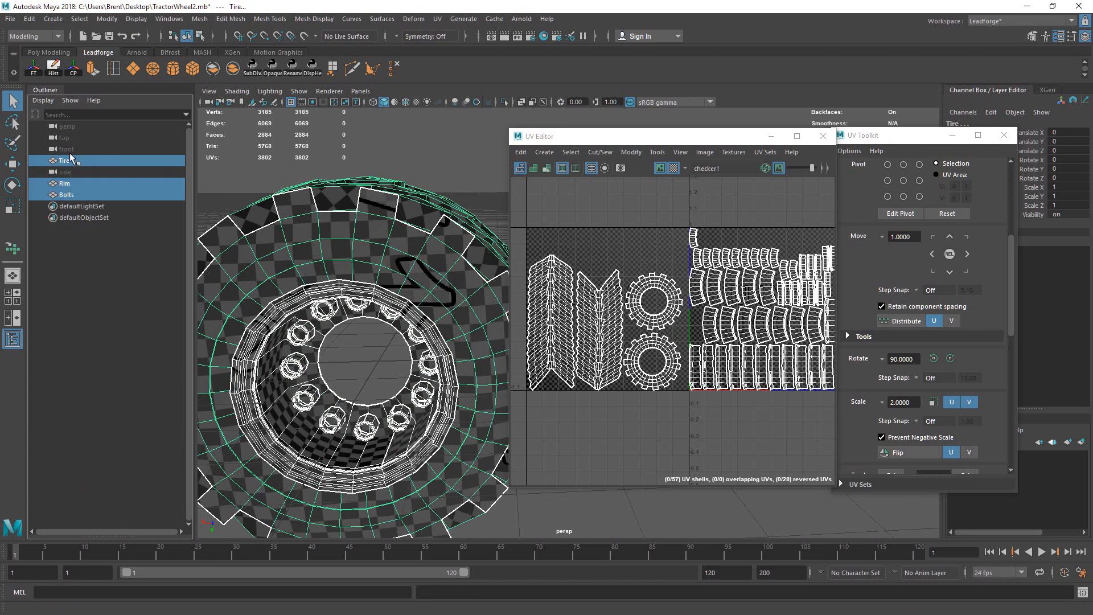
middle_drag(76, 162, 83, 181)
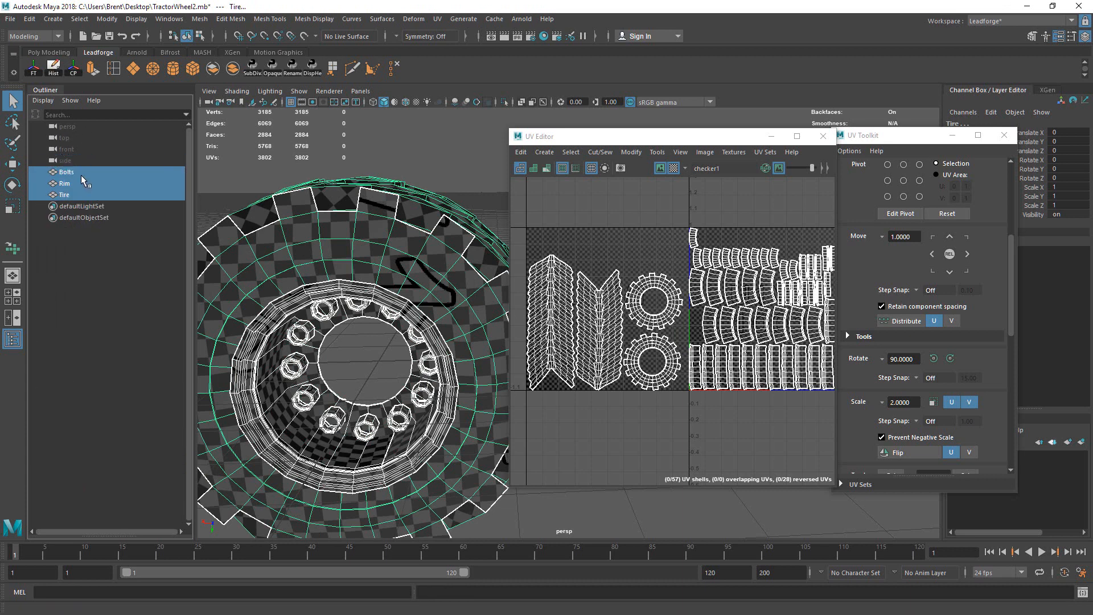
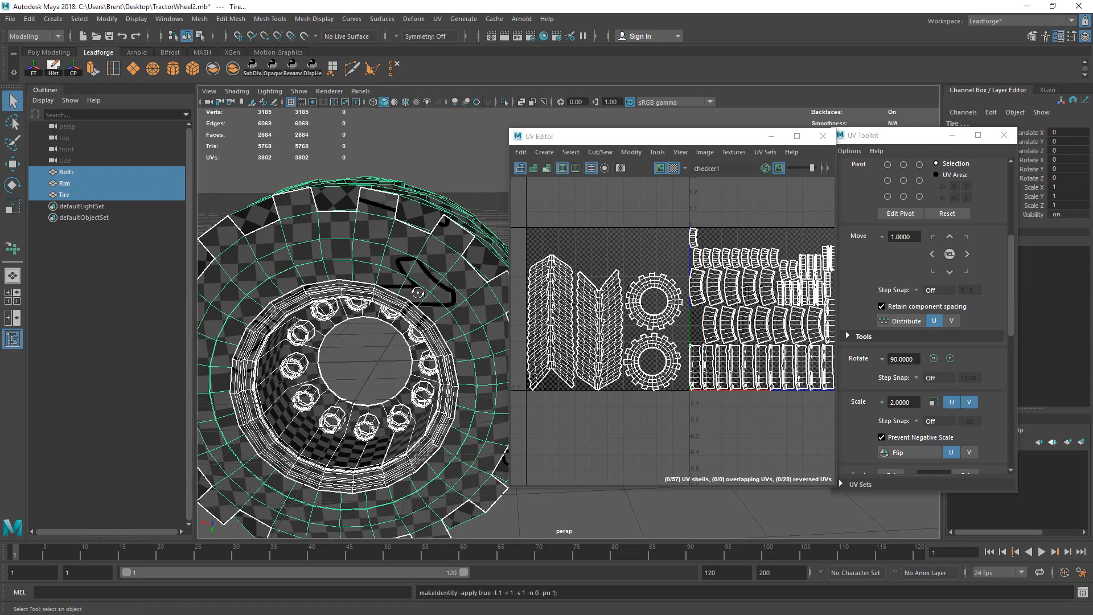
Step: Orbit the wheel to a three-quarter view and frame all UV tiles in the UV Editor
alt+drag(370, 259, 446, 263)
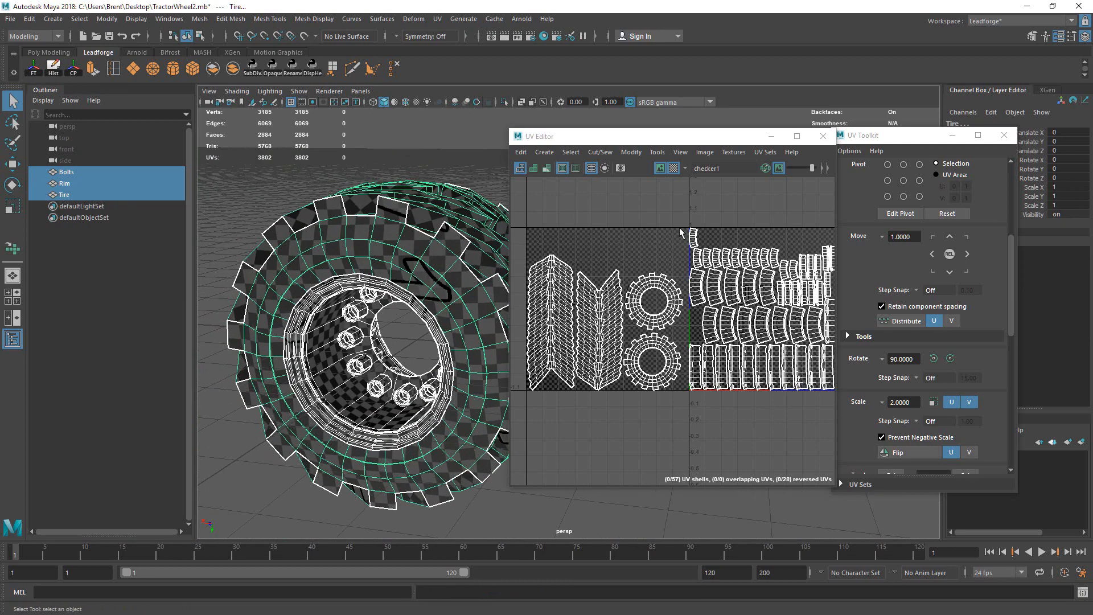
alt+middle_drag(766, 241, 678, 244)
scroll(642, 295, down, 4)
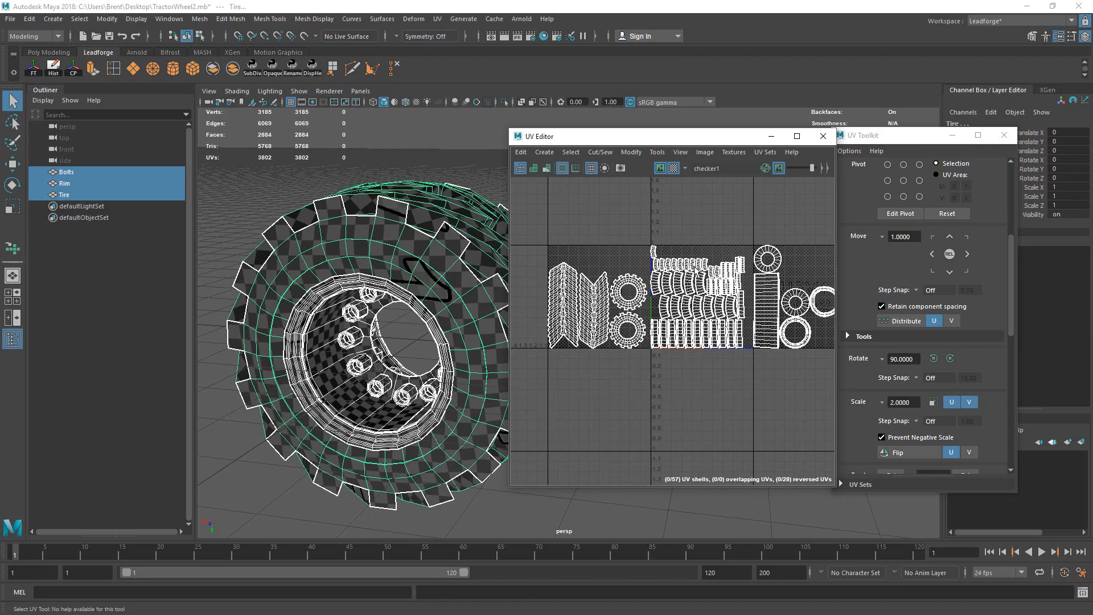
alt+middle_drag(704, 313, 669, 347)
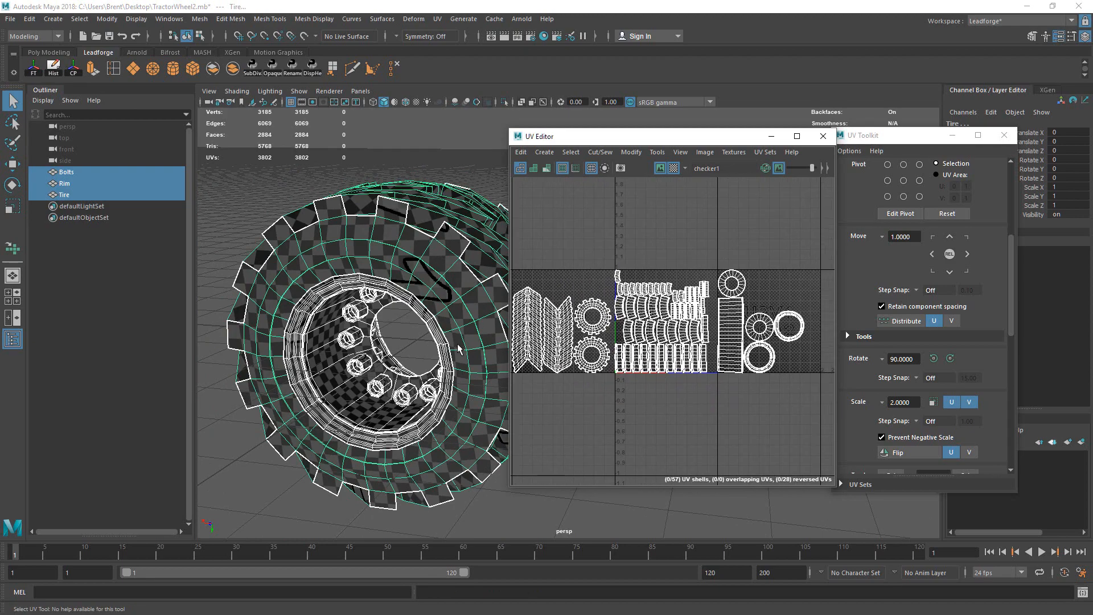
alt+drag(458, 347, 436, 321)
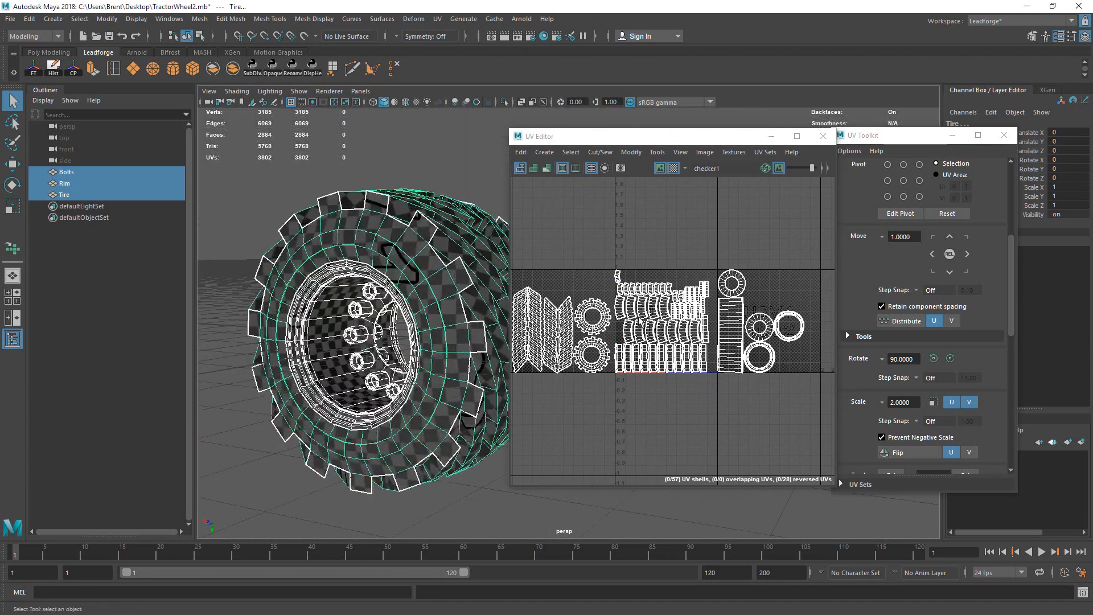
scroll(638, 320, down, 1)
alt+middle_drag(639, 321, 701, 323)
Step: Select all 57 UV shells and pack them into the 0–1 square with Layout
right_drag(756, 319, 765, 324)
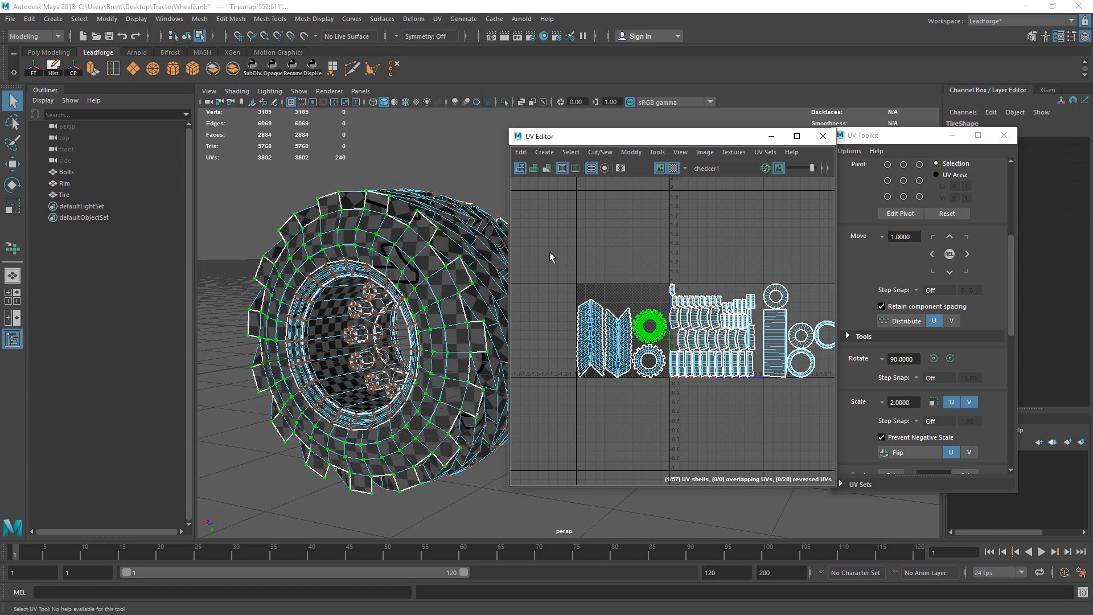
drag(548, 247, 943, 425)
drag(1013, 319, 1012, 449)
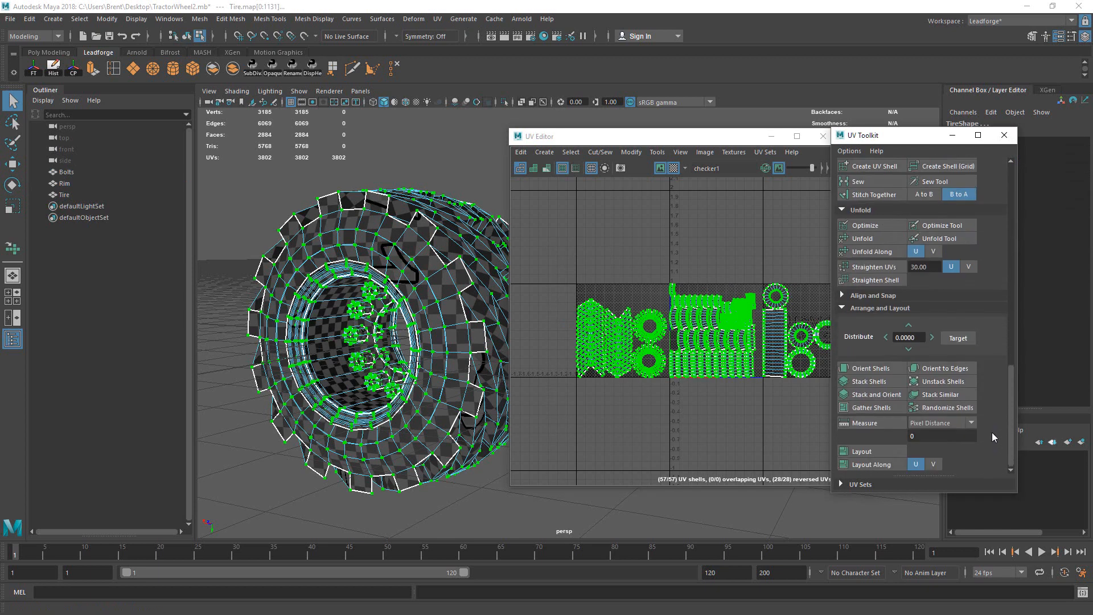
click(894, 455)
alt+right_drag(762, 370, 957, 328)
alt+middle_drag(957, 328, 981, 318)
Step: Reframe and zoom the UV Editor view around the tire's four UV shells
drag(1006, 384, 992, 266)
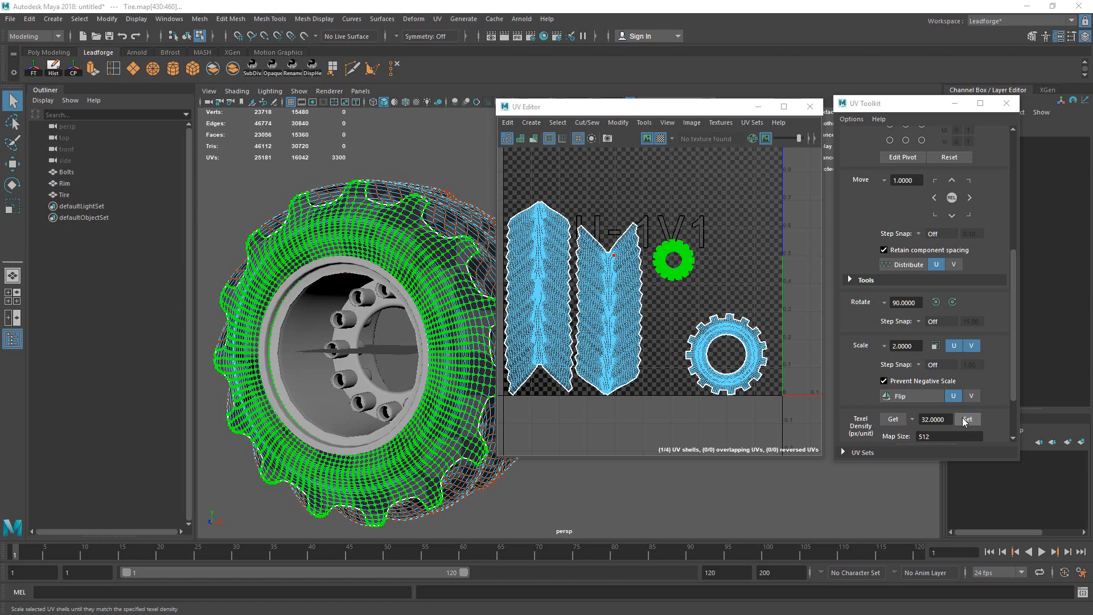
alt+middle_drag(753, 332, 728, 357)
alt+right_drag(728, 357, 612, 327)
alt+middle_drag(725, 309, 676, 333)
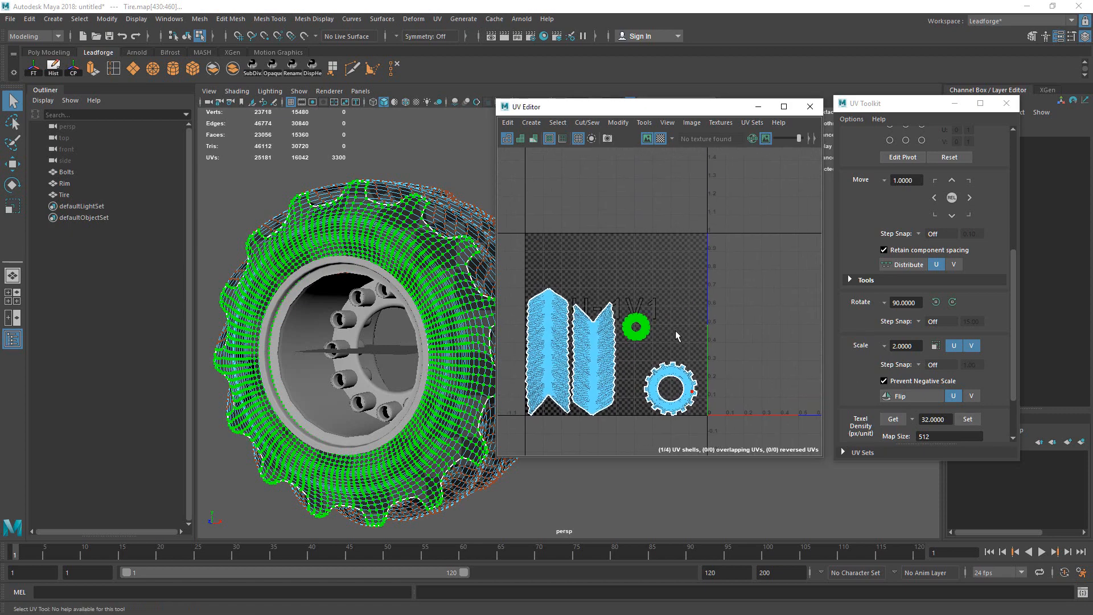
alt+middle_drag(728, 363, 768, 303)
alt+right_drag(735, 218, 736, 325)
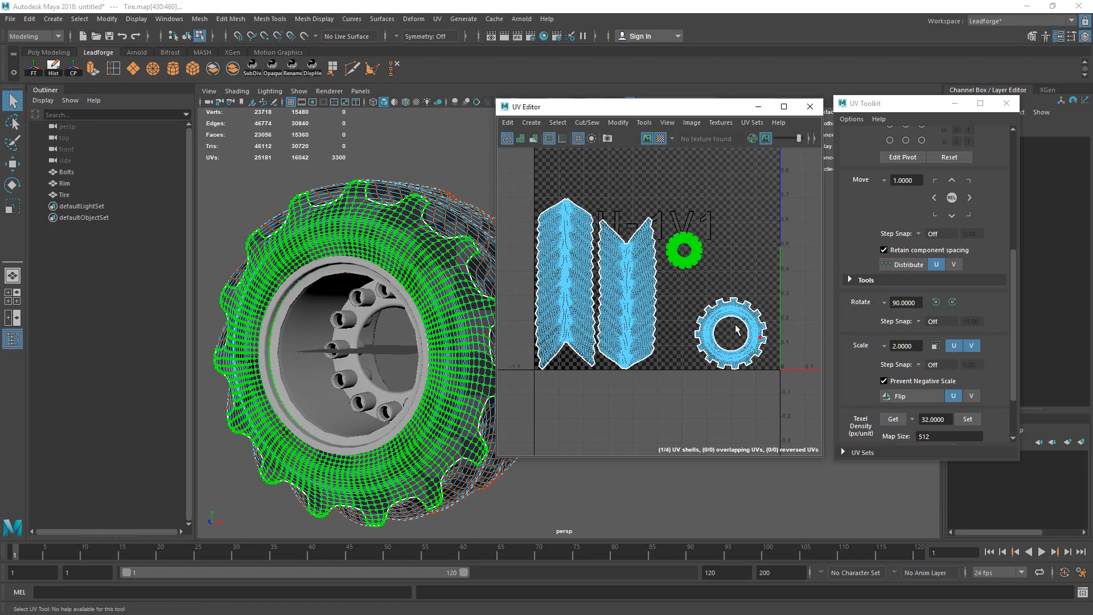
alt+middle_drag(736, 329, 748, 348)
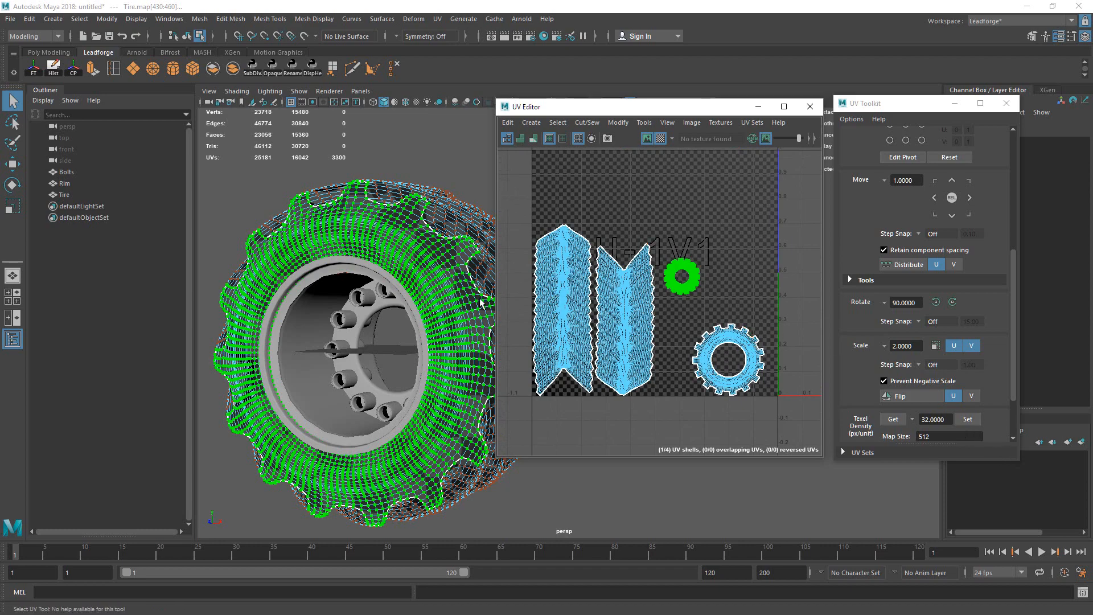
Step: Inspect the tire from several angles, then select the whole small gear-shaped UV shell
alt+drag(481, 303, 472, 373)
alt+middle_drag(642, 308, 710, 300)
alt+right_drag(710, 300, 759, 298)
alt+middle_drag(758, 297, 721, 308)
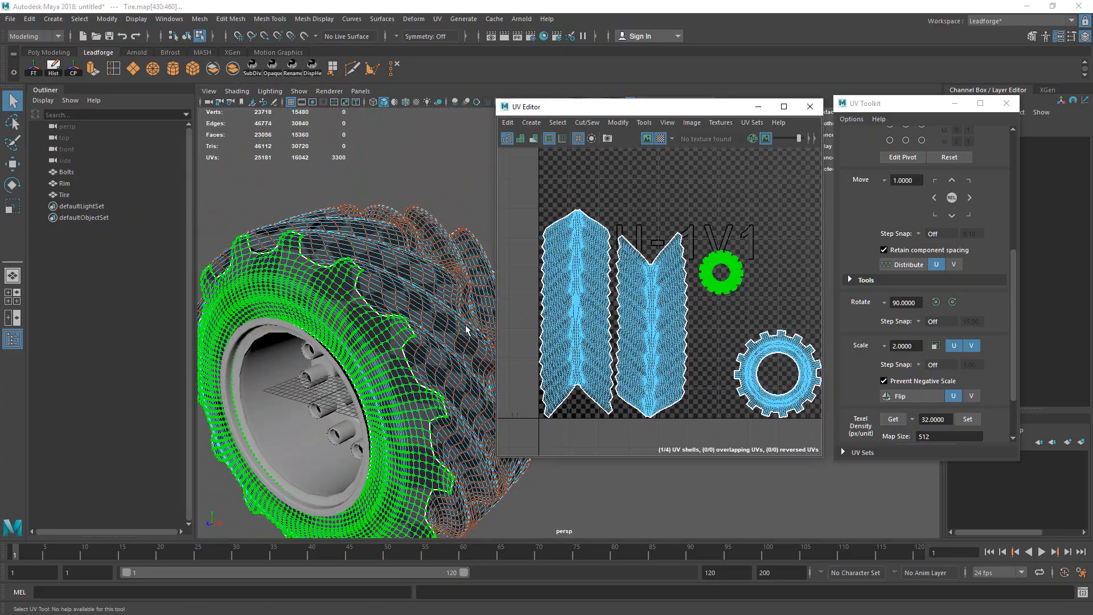
alt+drag(466, 329, 452, 296)
alt+drag(372, 305, 473, 297)
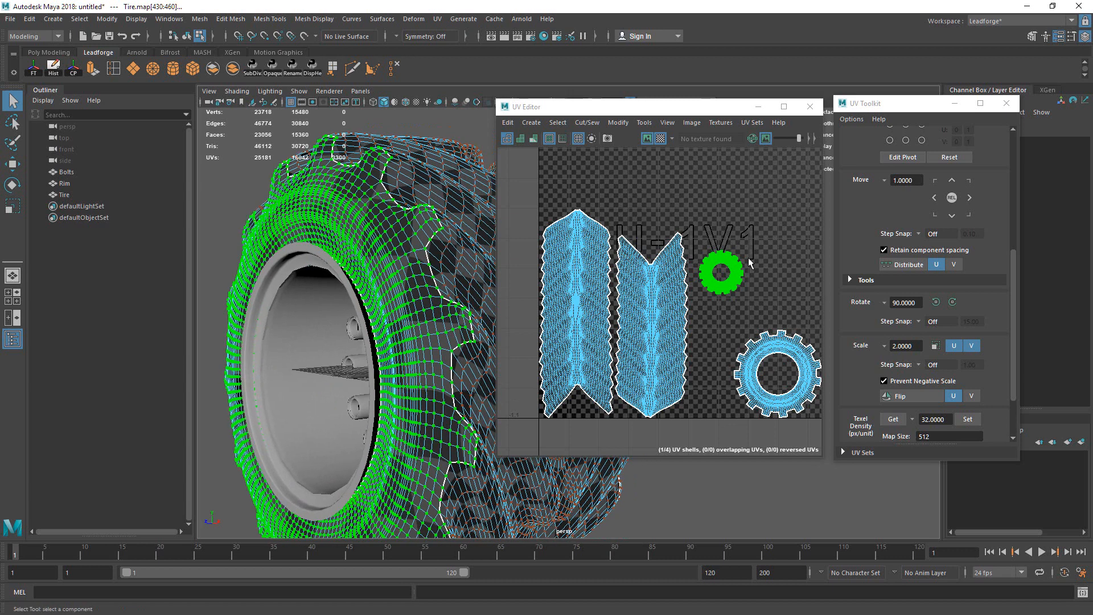
alt+middle_drag(777, 269, 742, 308)
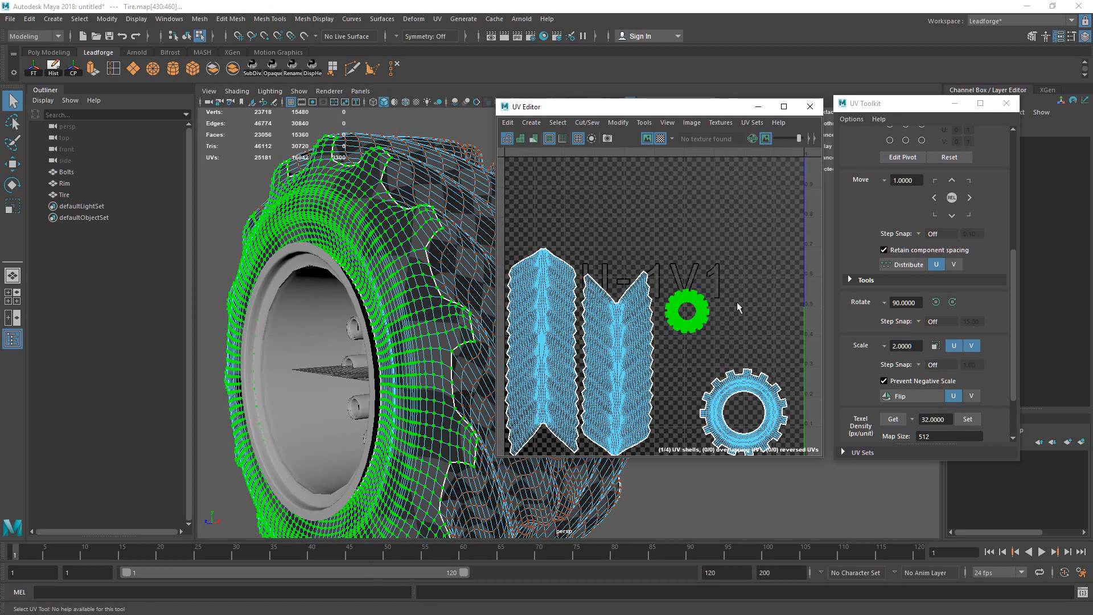
drag(691, 289, 733, 320)
ctrl+right_drag(750, 300, 751, 302)
Step: Move the small gear UV shell to the right
key(w)
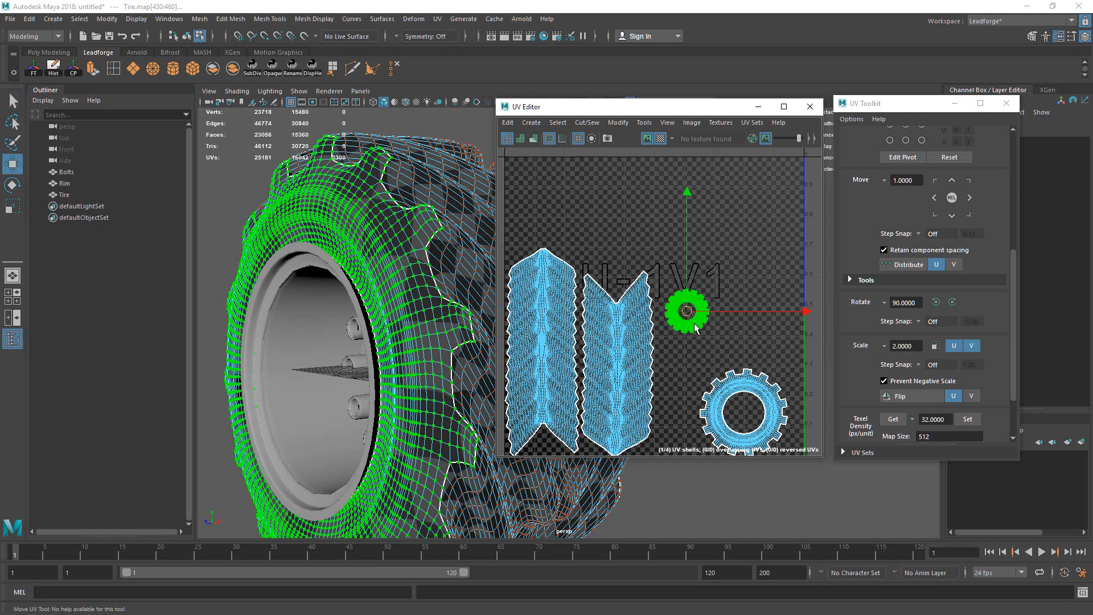
drag(678, 326, 721, 310)
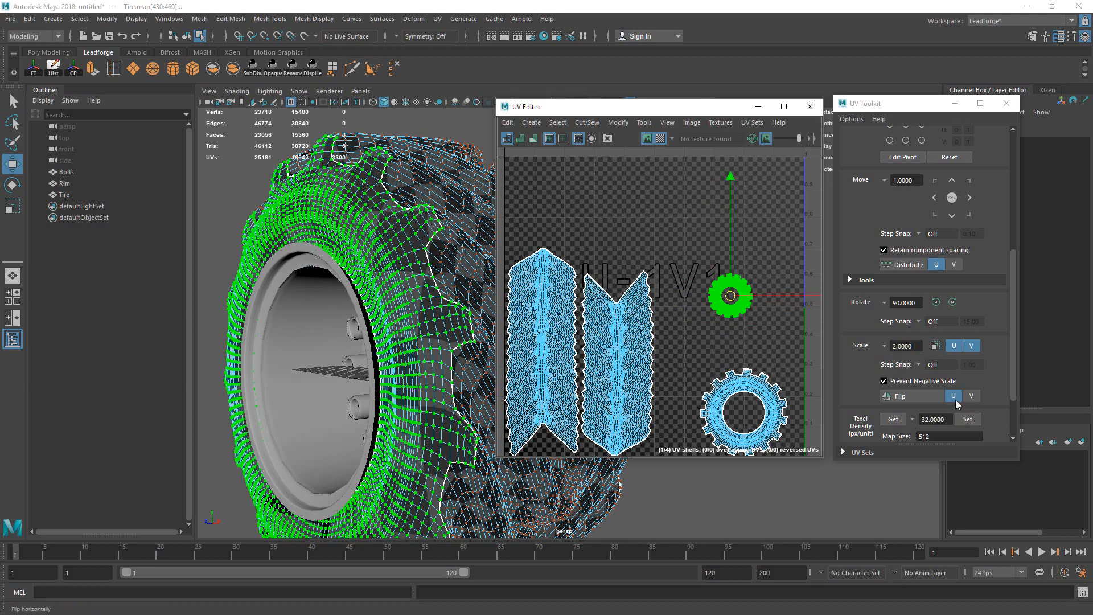
scroll(1015, 248, up, 5)
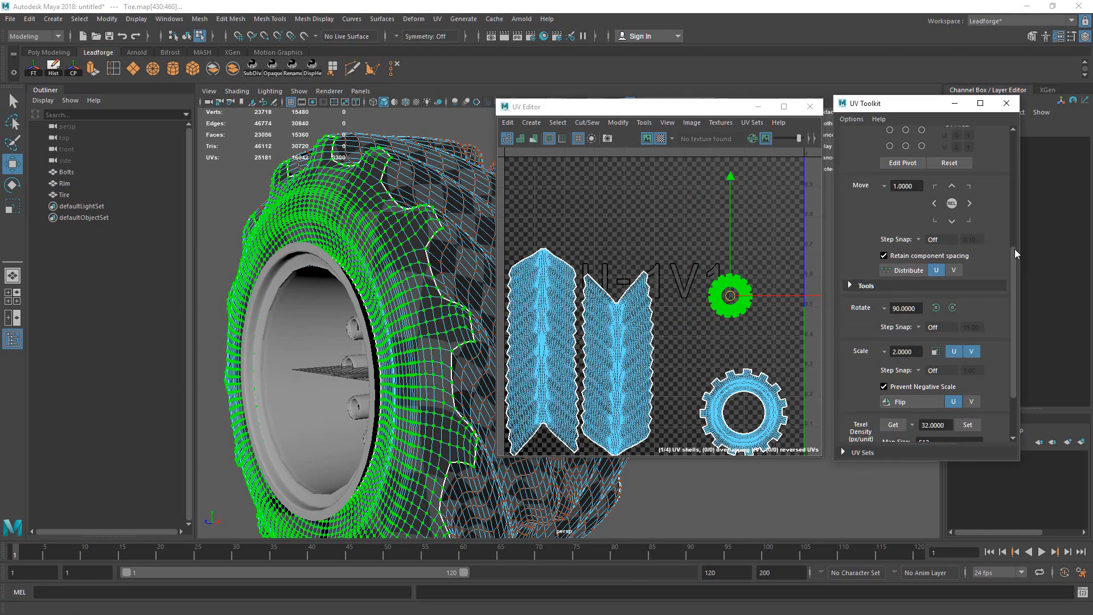
drag(1014, 234, 1009, 336)
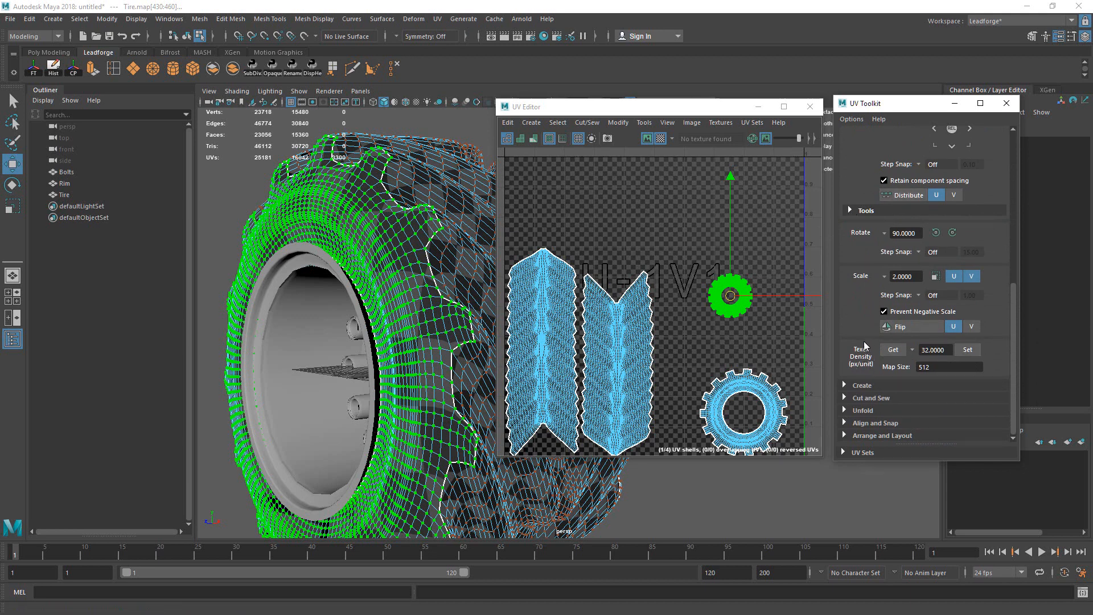
Step: Get the gear shell's texel density and apply 1.3698 to the other three shells
click(895, 351)
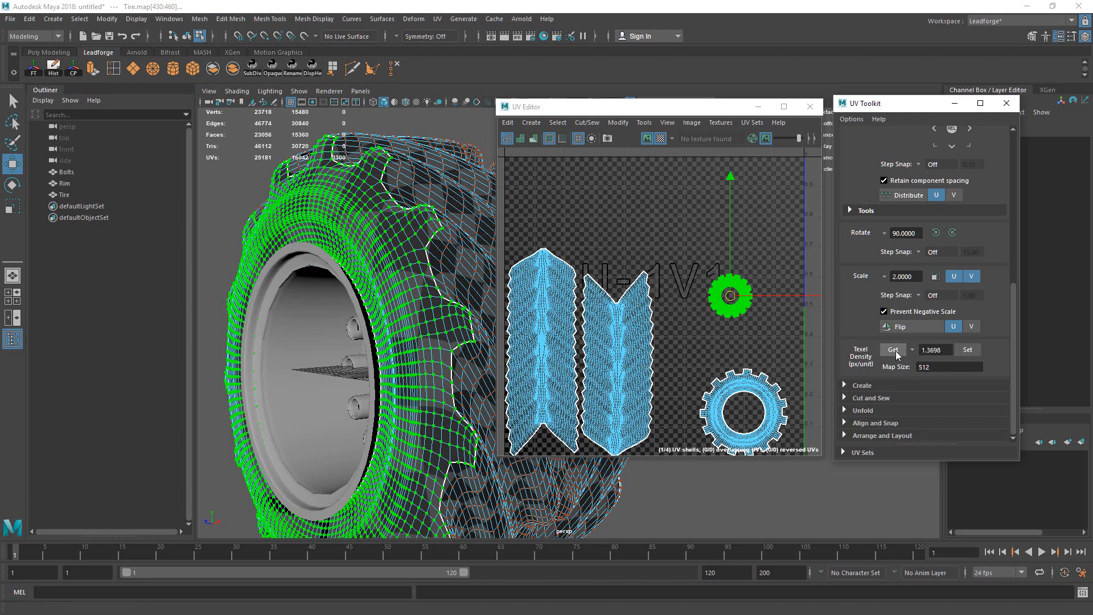
drag(688, 250, 796, 346)
click(889, 350)
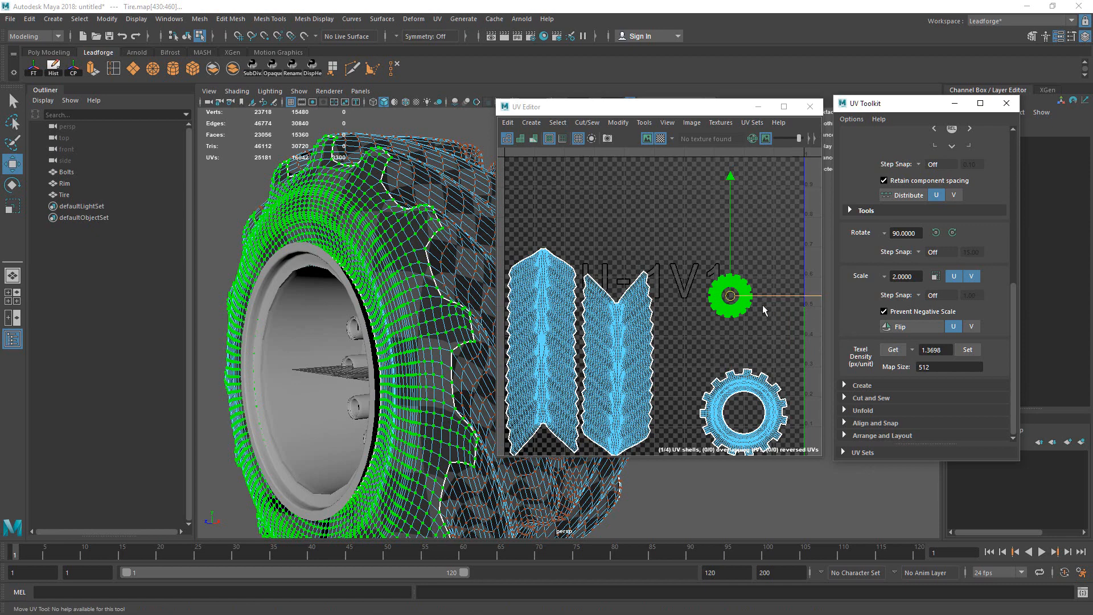
mouse_move(762, 305)
alt+right_down()
mouse_move(613, 296)
mouse_move(761, 315)
alt+right_up()
alt+middle_drag(761, 315, 757, 295)
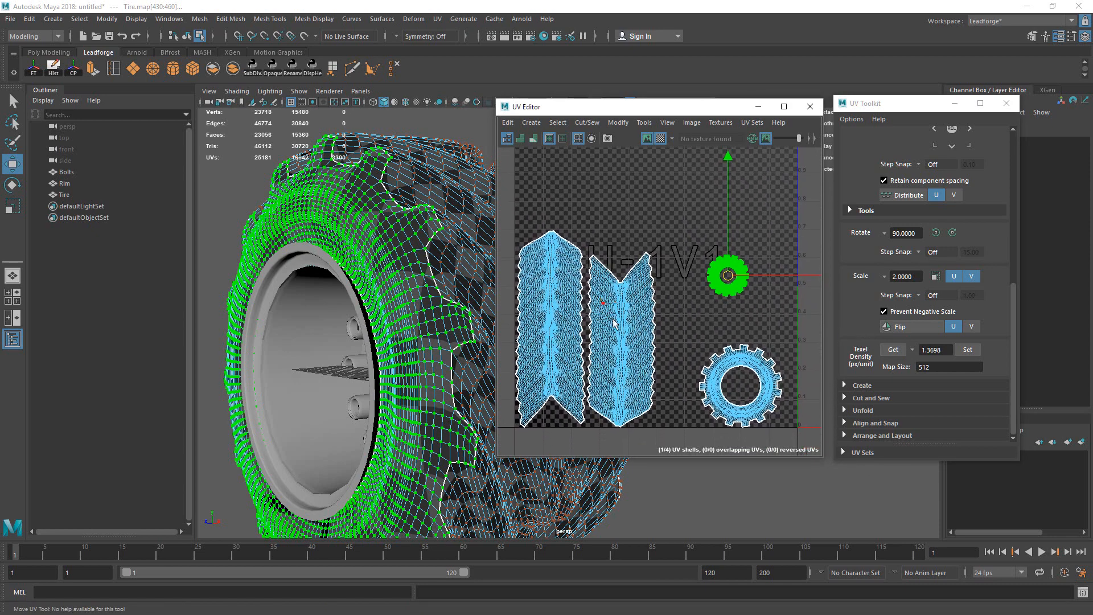
key(ctrl+shift+i)
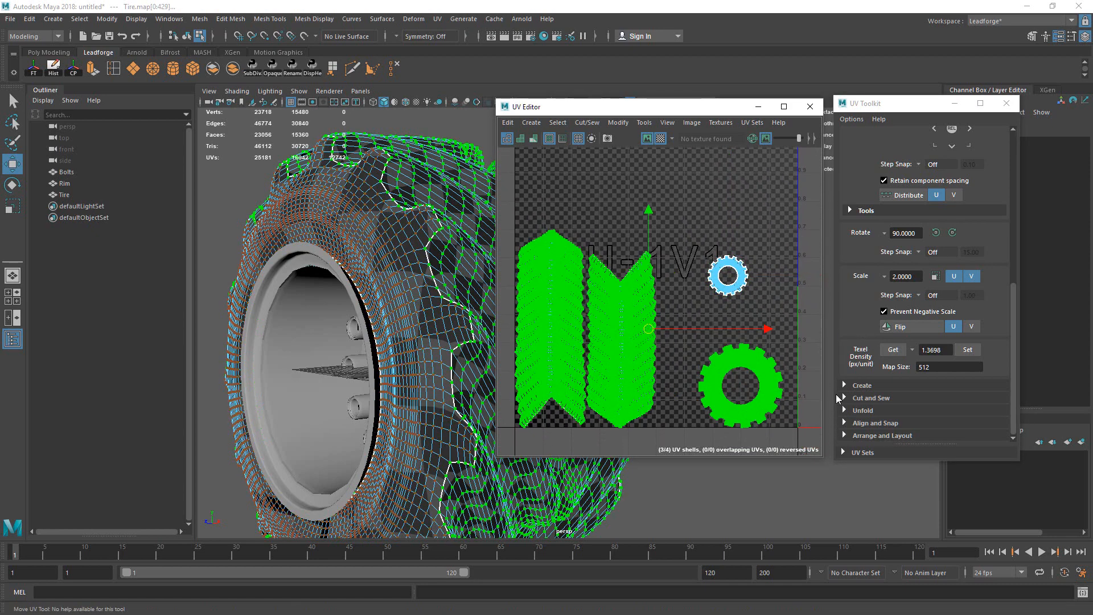
click(970, 351)
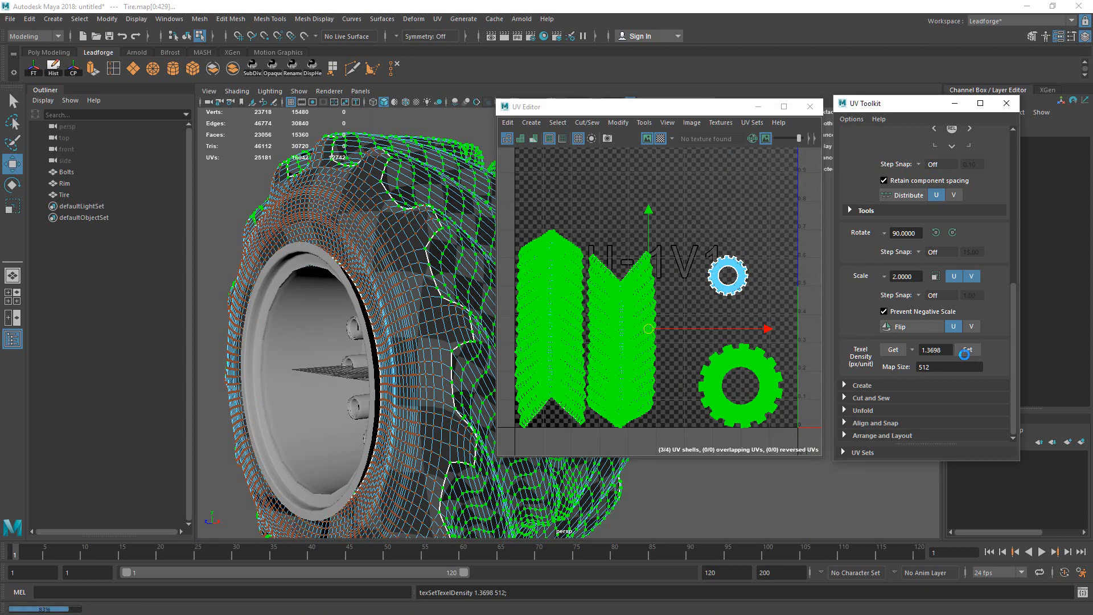
Step: Scale the left tread shell up about threefold and set all shells to its 4.8538 density
drag(524, 220, 800, 463)
scroll(757, 312, down, 3)
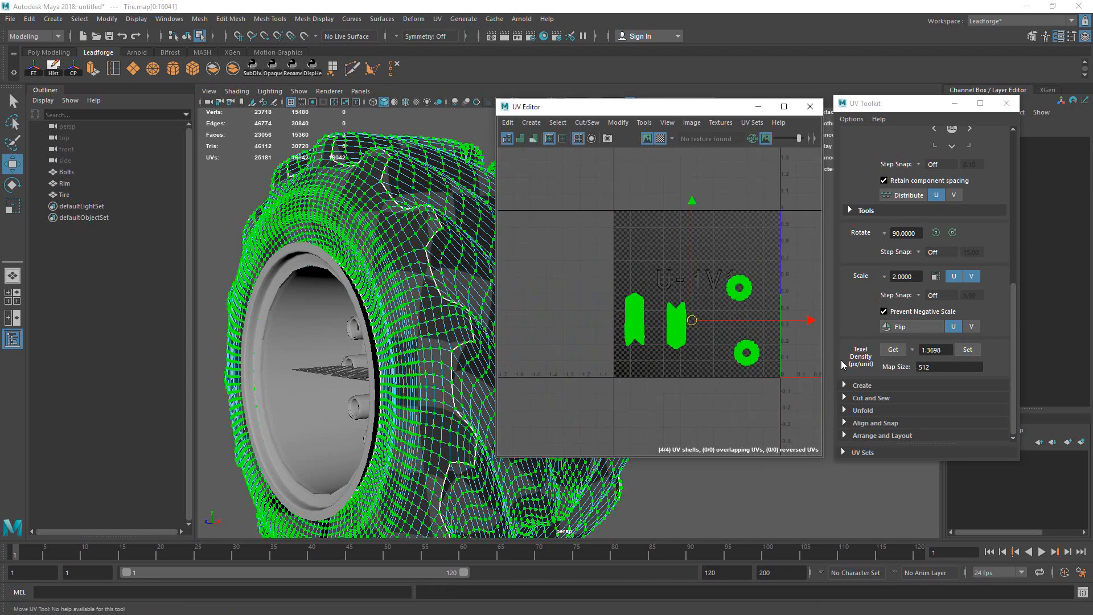
click(634, 317)
key(r)
drag(635, 319, 893, 357)
click(893, 349)
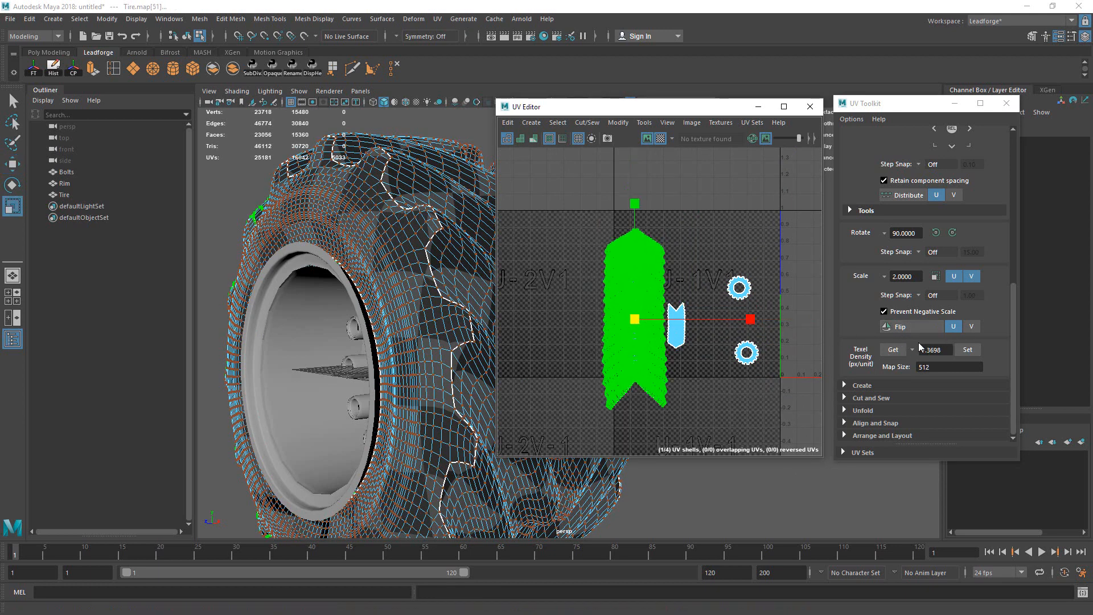
drag(784, 234, 677, 387)
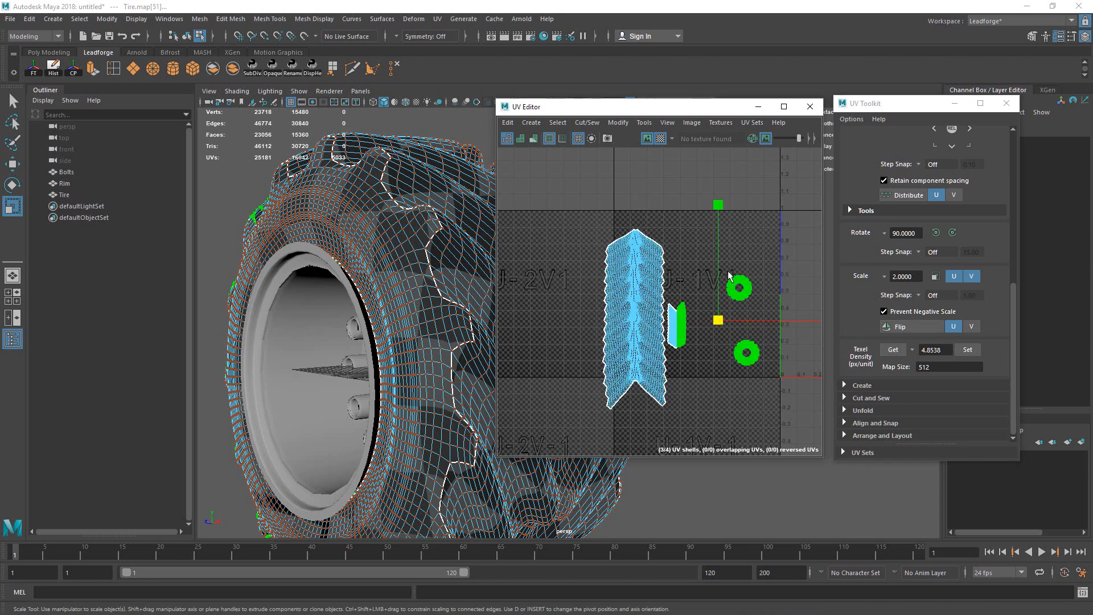
click(967, 350)
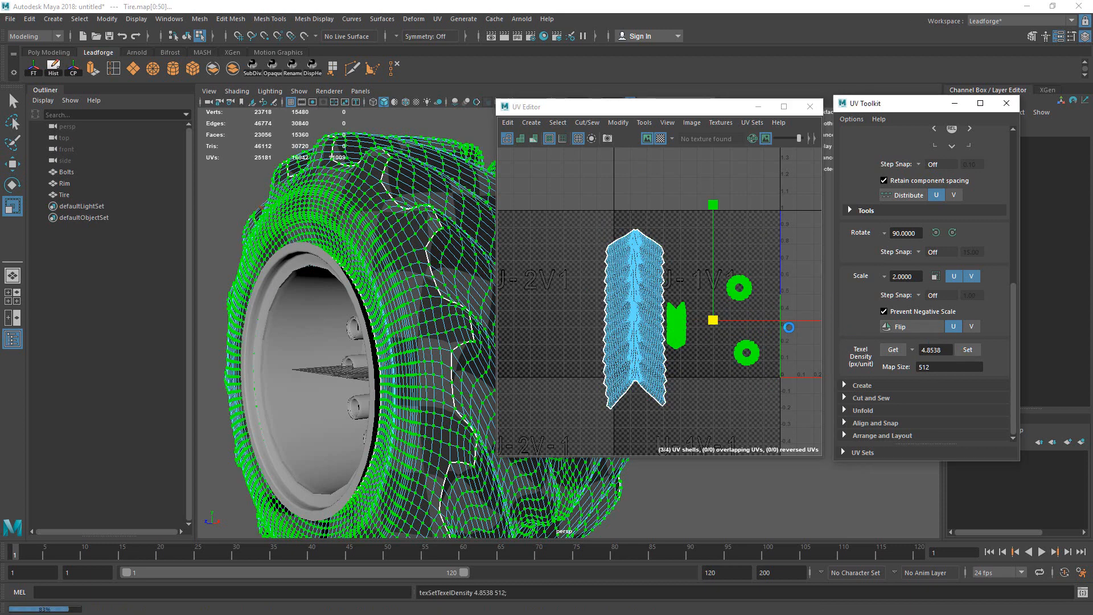
scroll(774, 332, down, 1)
Step: Select all four UV shells and pack them into the 0–1 tile with Layout
alt+middle_drag(740, 328, 716, 341)
key(q)
drag(570, 221, 791, 449)
click(882, 436)
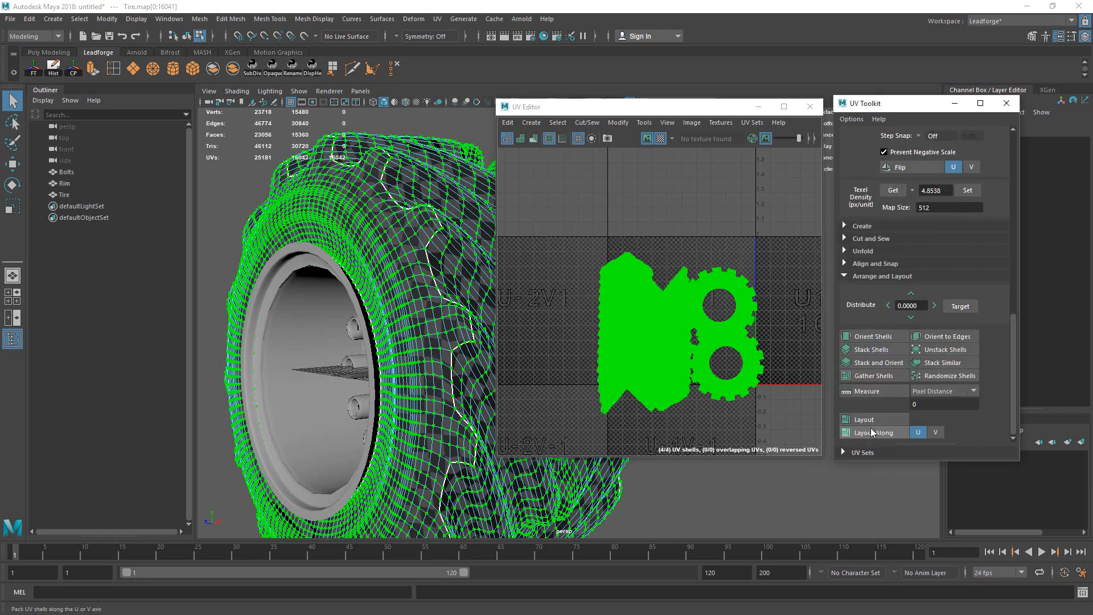
click(865, 419)
Step: Clear the UV selection and return to Object Mode
alt+middle_drag(743, 350, 588, 373)
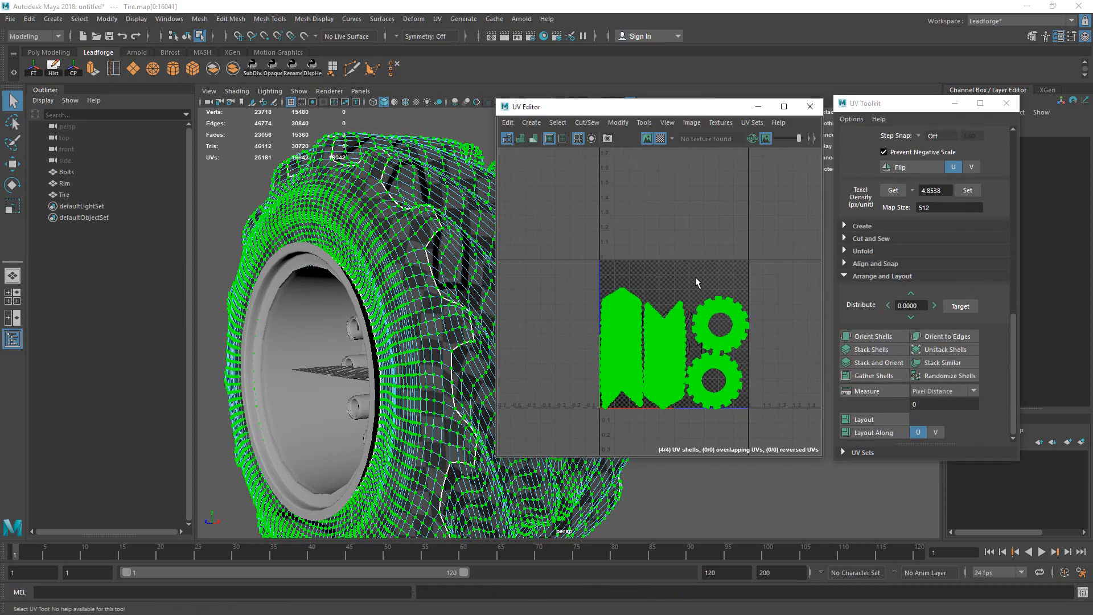
click(695, 279)
right_drag(646, 285, 757, 247)
right_drag(398, 217, 462, 136)
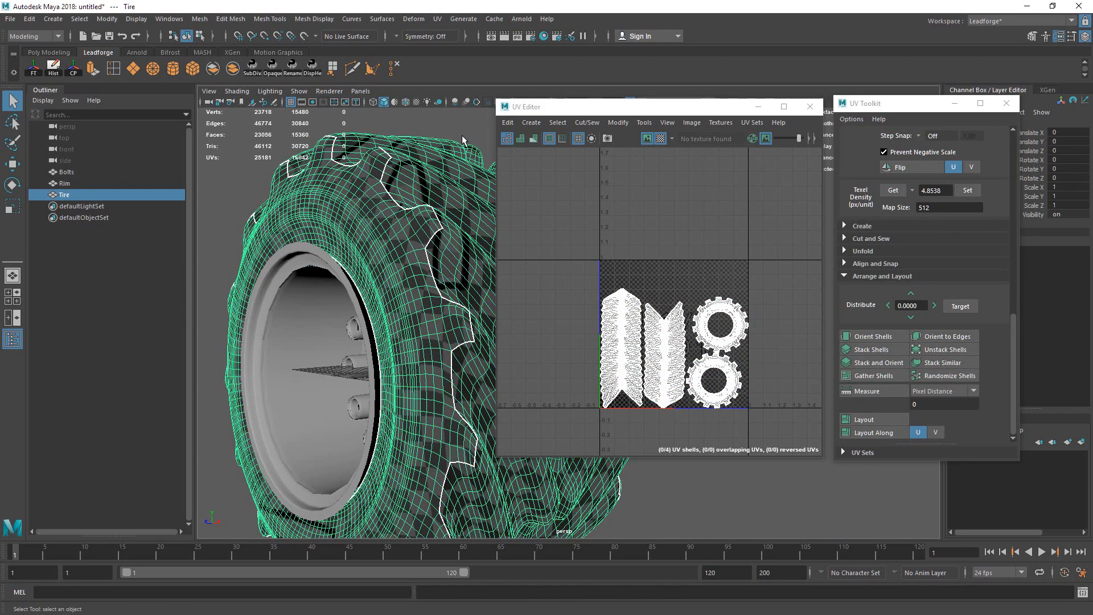